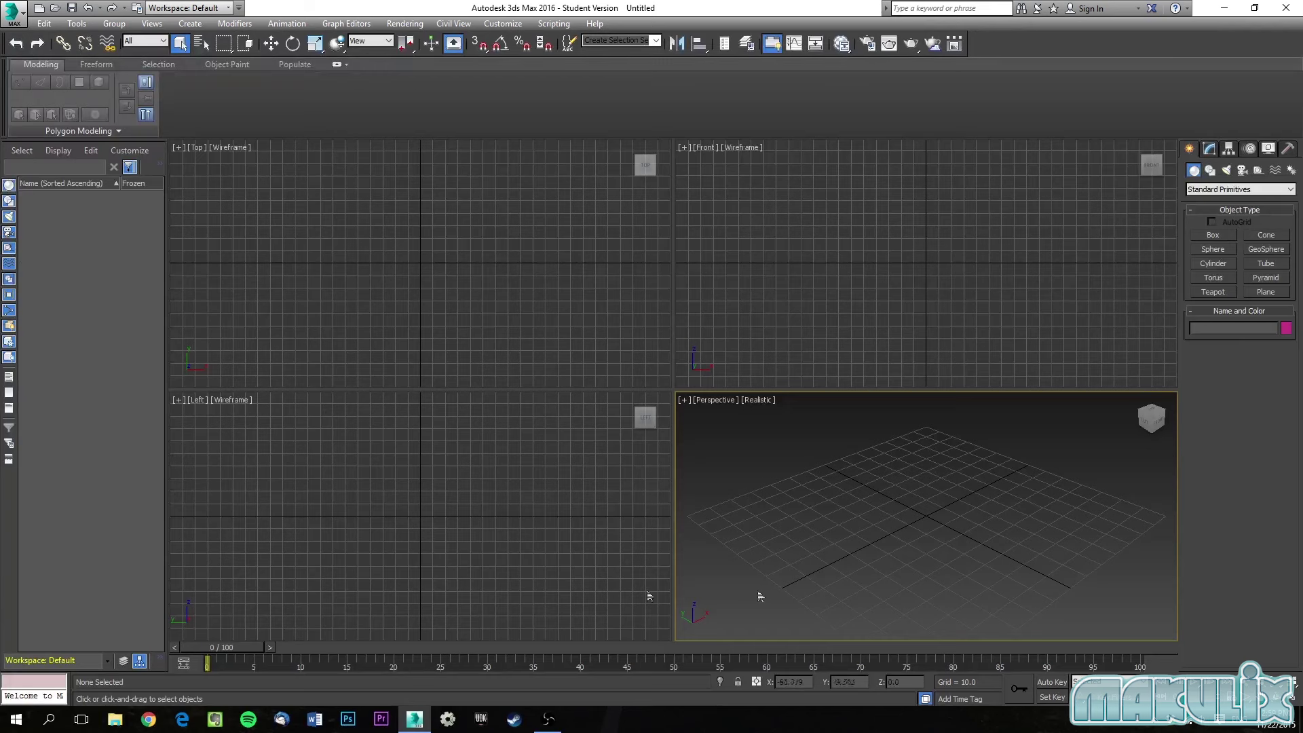
Activate the Top, Front, Left and Perspective viewports in turn.
left_click(220, 174)
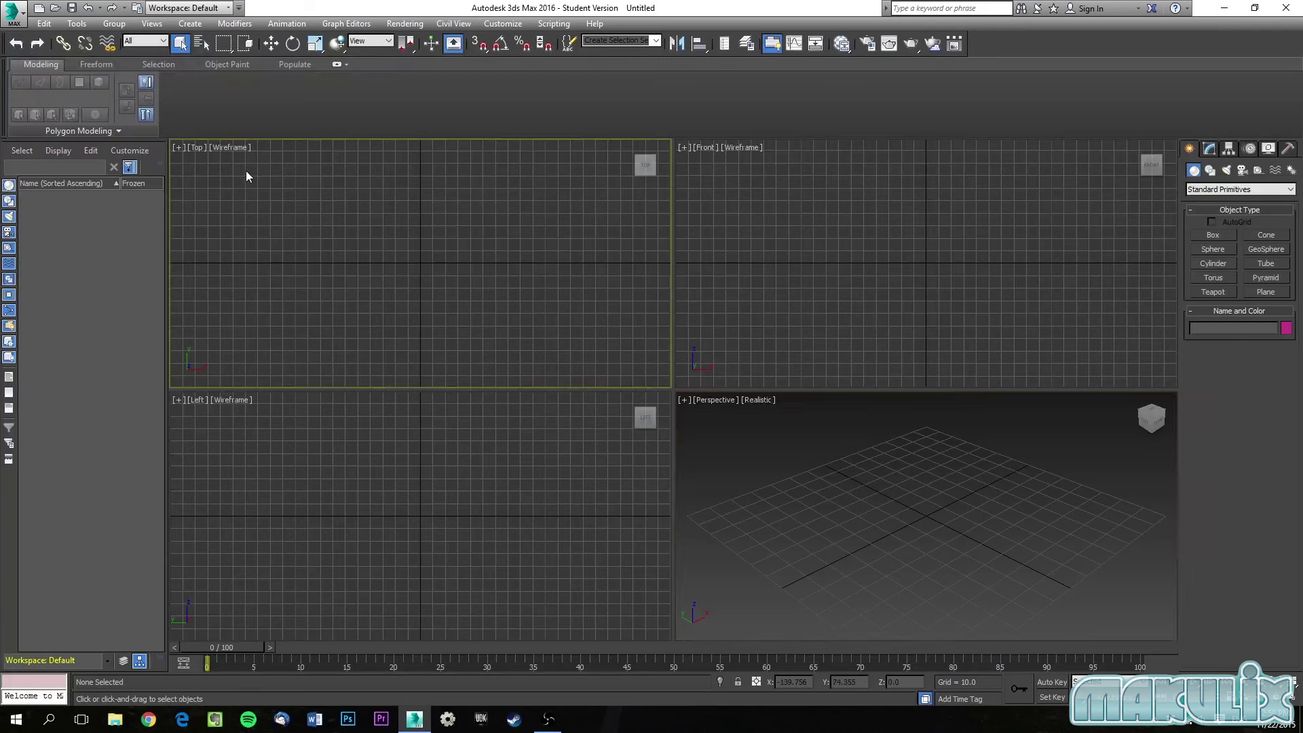
left_click(820, 199)
left_click(339, 471)
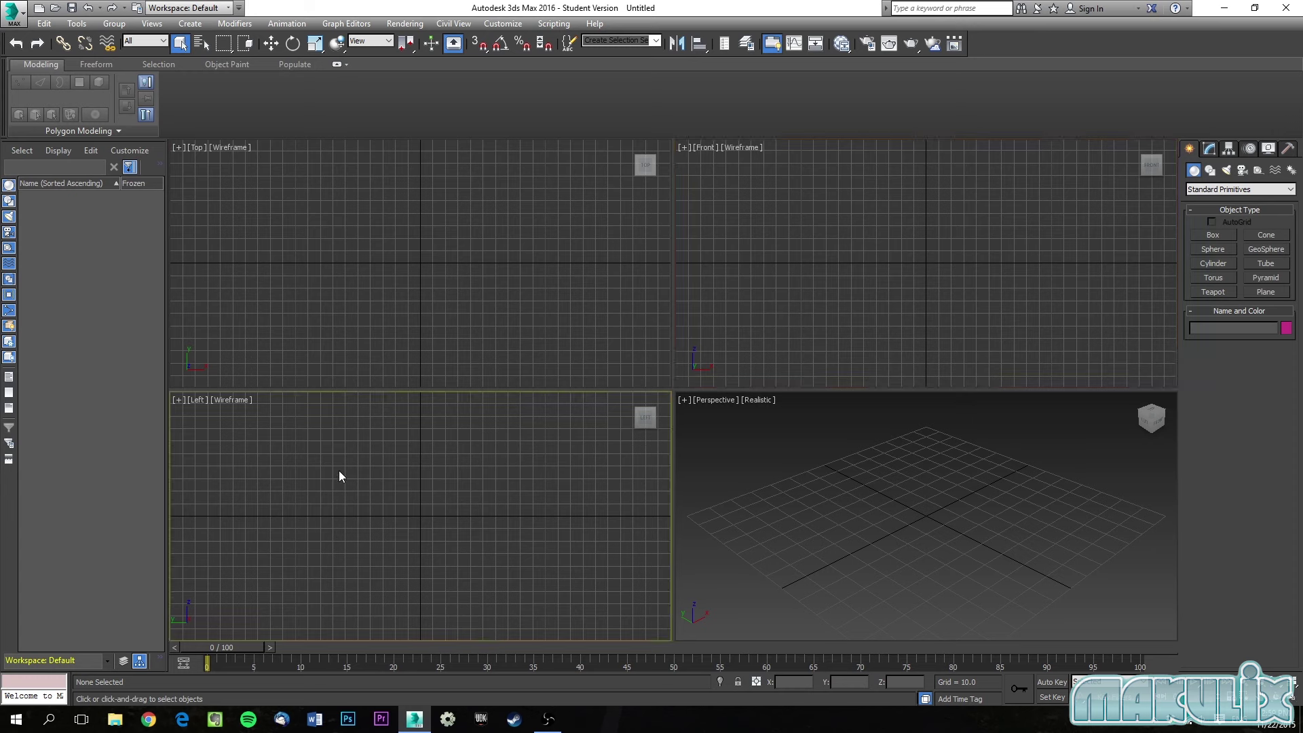
left_click(763, 475)
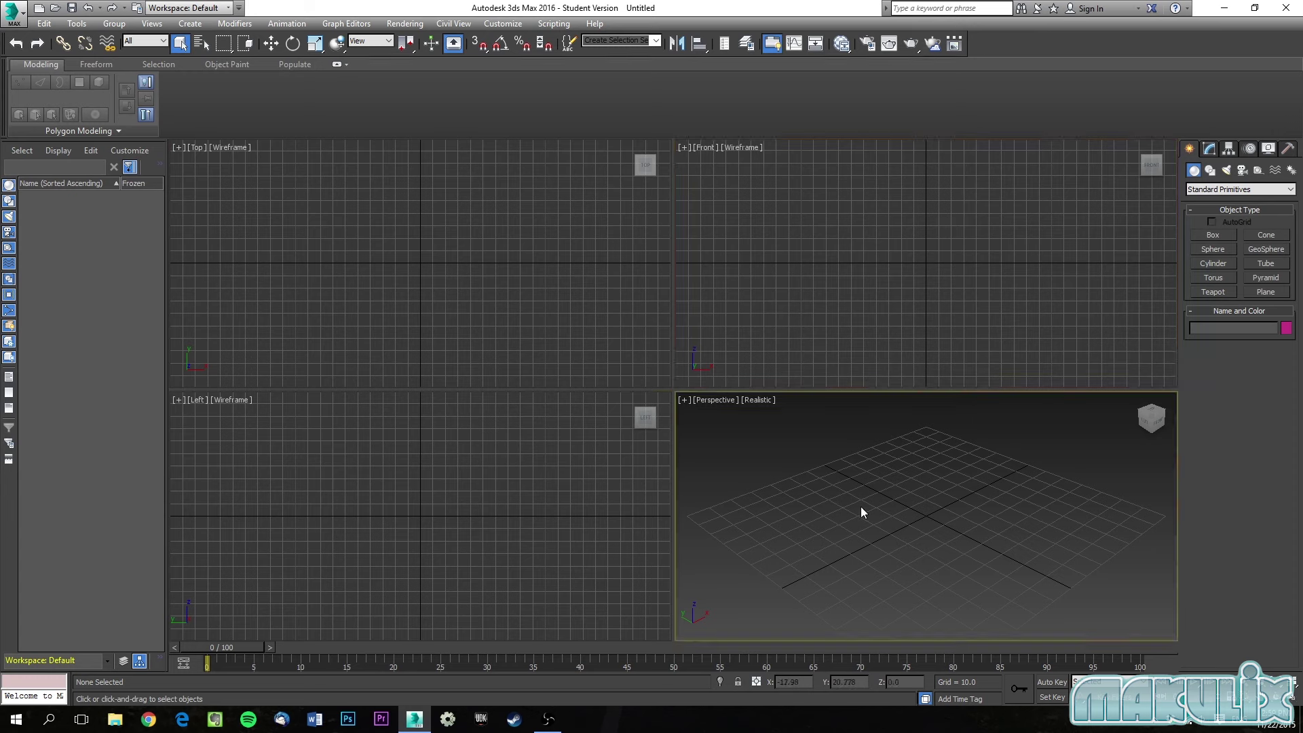
left_click(570, 299)
left_click(865, 182)
left_click(634, 445)
Maximize the Perspective viewport so it fills the whole view area.
left_click(683, 435)
key("alt+w")
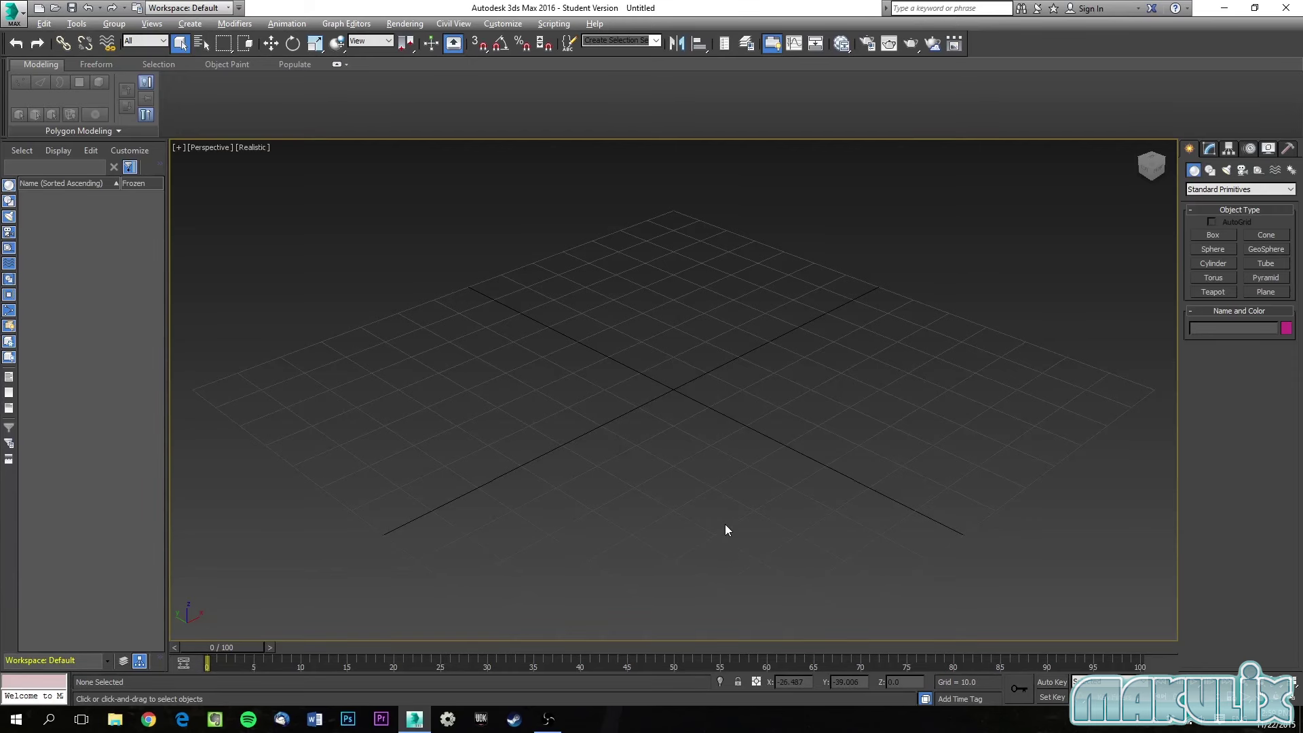
key("alt+w")
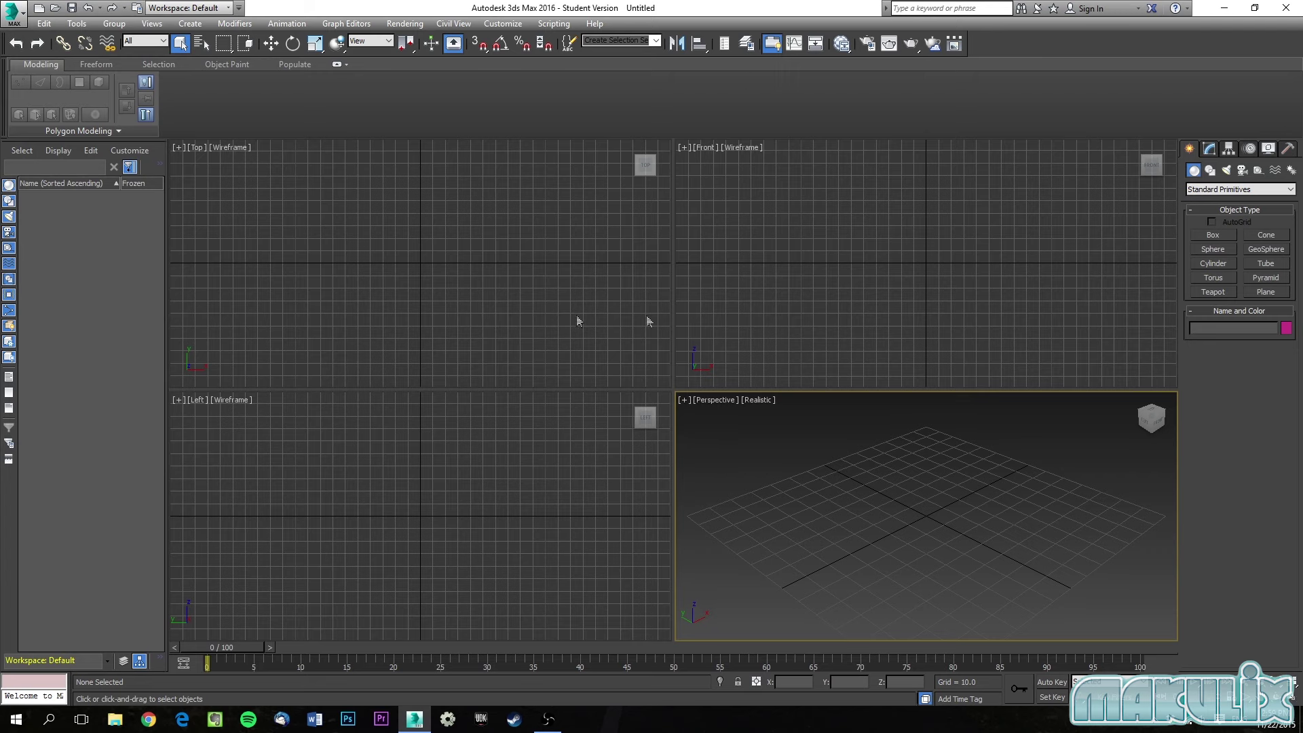
key("alt+w")
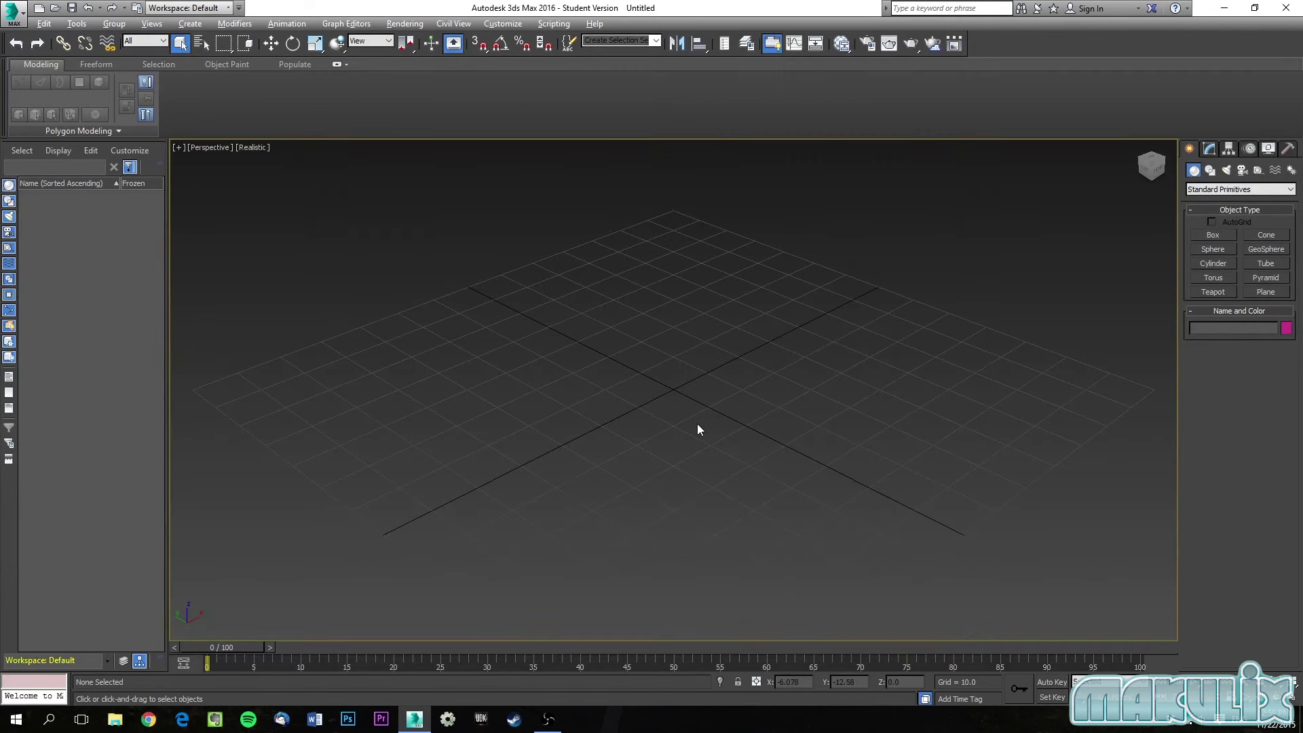
Cycle the maximized viewport through the Left, Top and Bottom views and back to Perspective.
key("l")
key("t")
key("b")
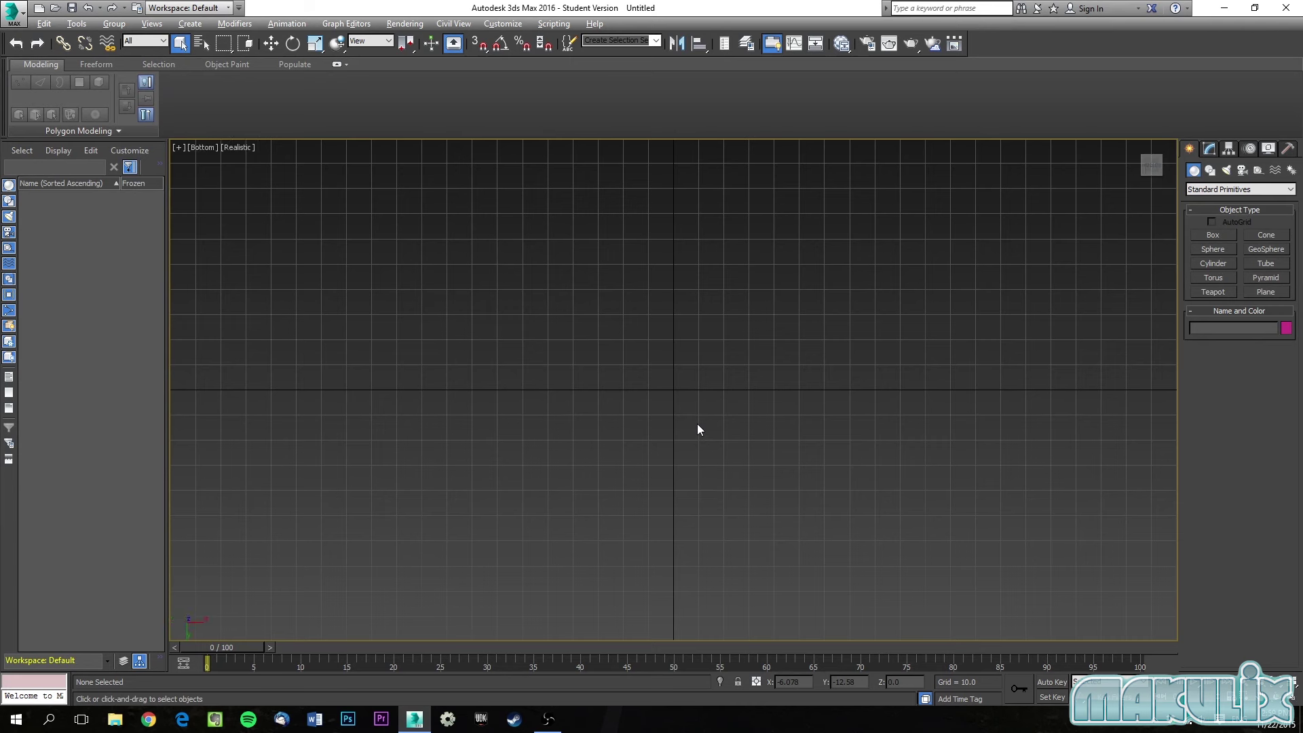
key("p")
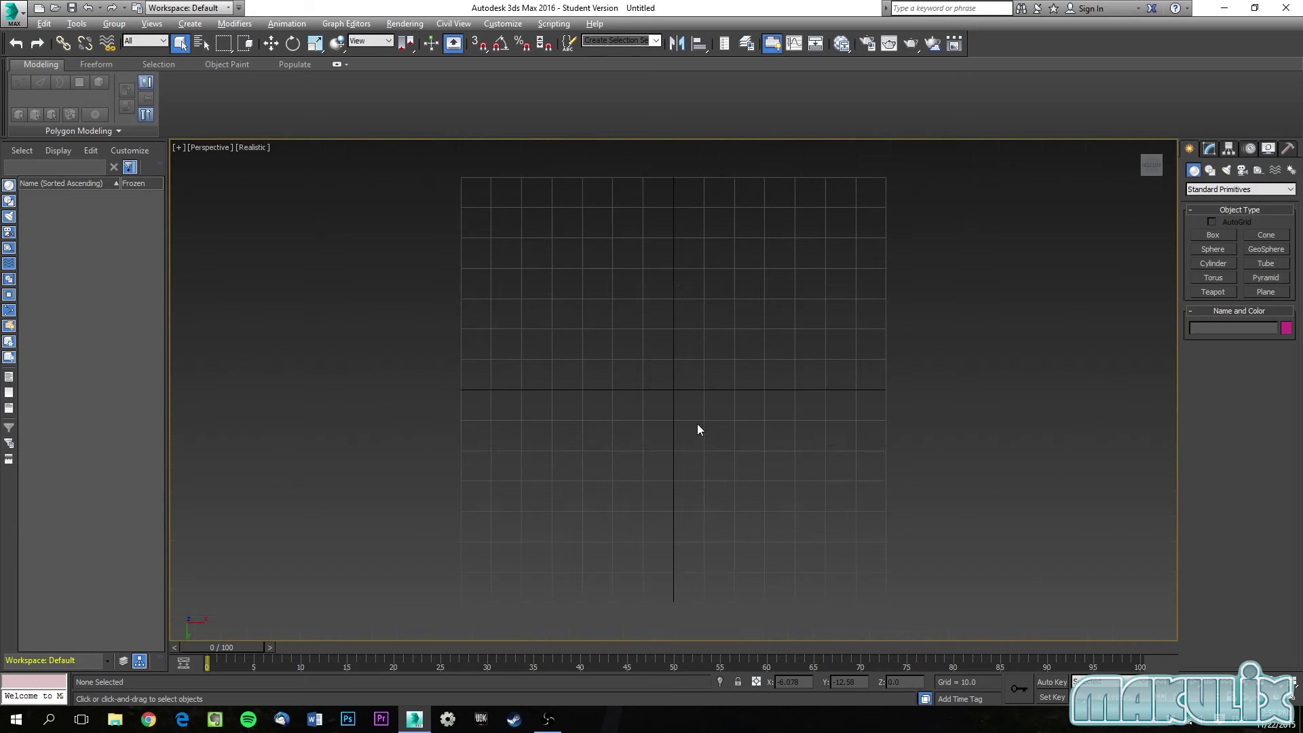
Orbit and pan the Perspective view to look across the grid from a low angle.
middle_click_drag(697, 425, 648, 303, "alt")
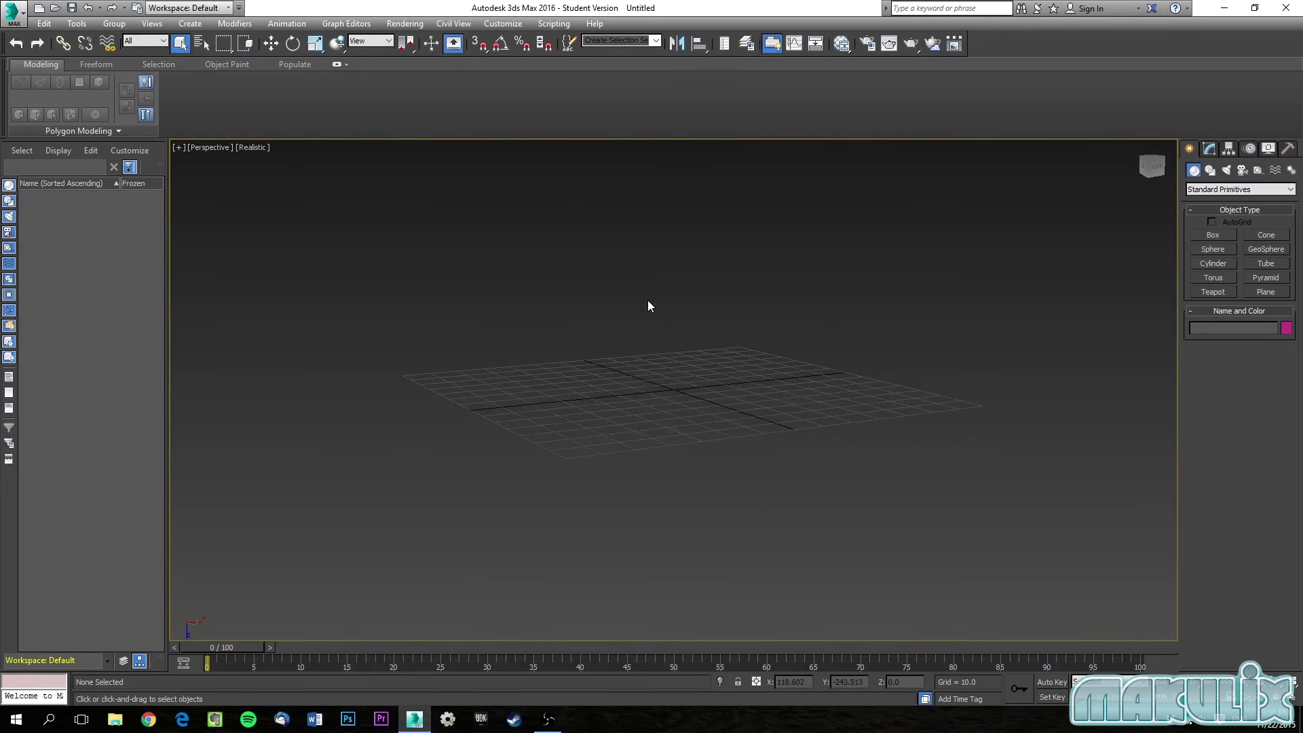
middle_click_drag(785, 299, 873, 357)
right_click(980, 314)
left_click(953, 240)
middle_click_drag(719, 448, 558, 477, "alt")
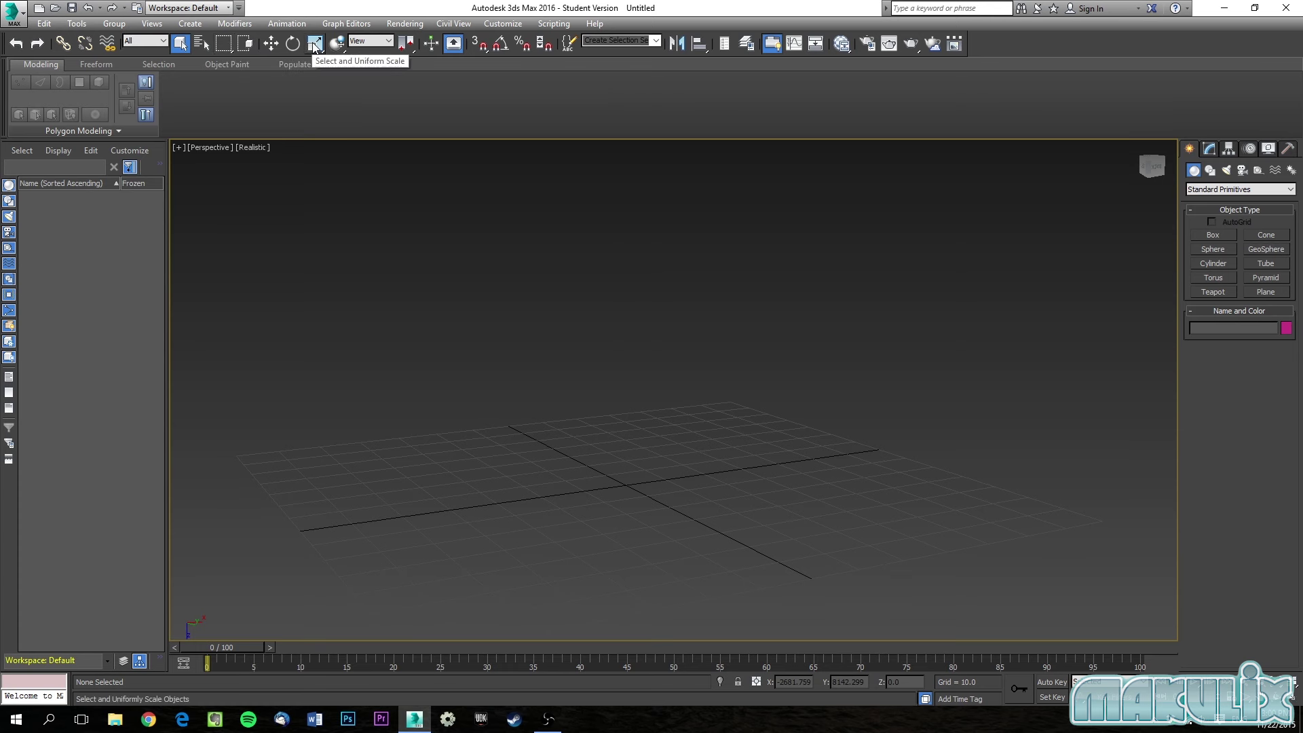
Activate the Select and Move tool and choose View as the reference coordinate system.
mouse_move(315, 48)
left_mouse_down()
mouse_move(316, 107)
mouse_move(315, 45)
left_mouse_up()
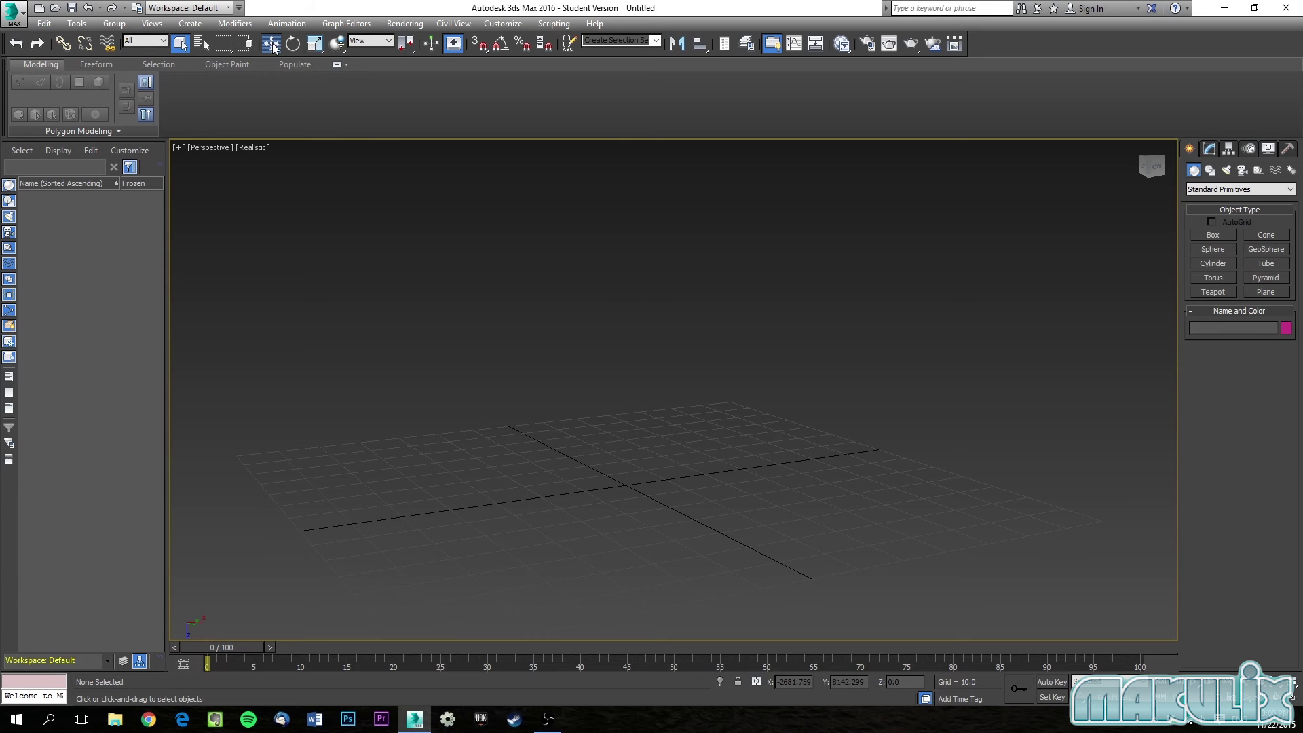
left_click(315, 43)
left_click(271, 45)
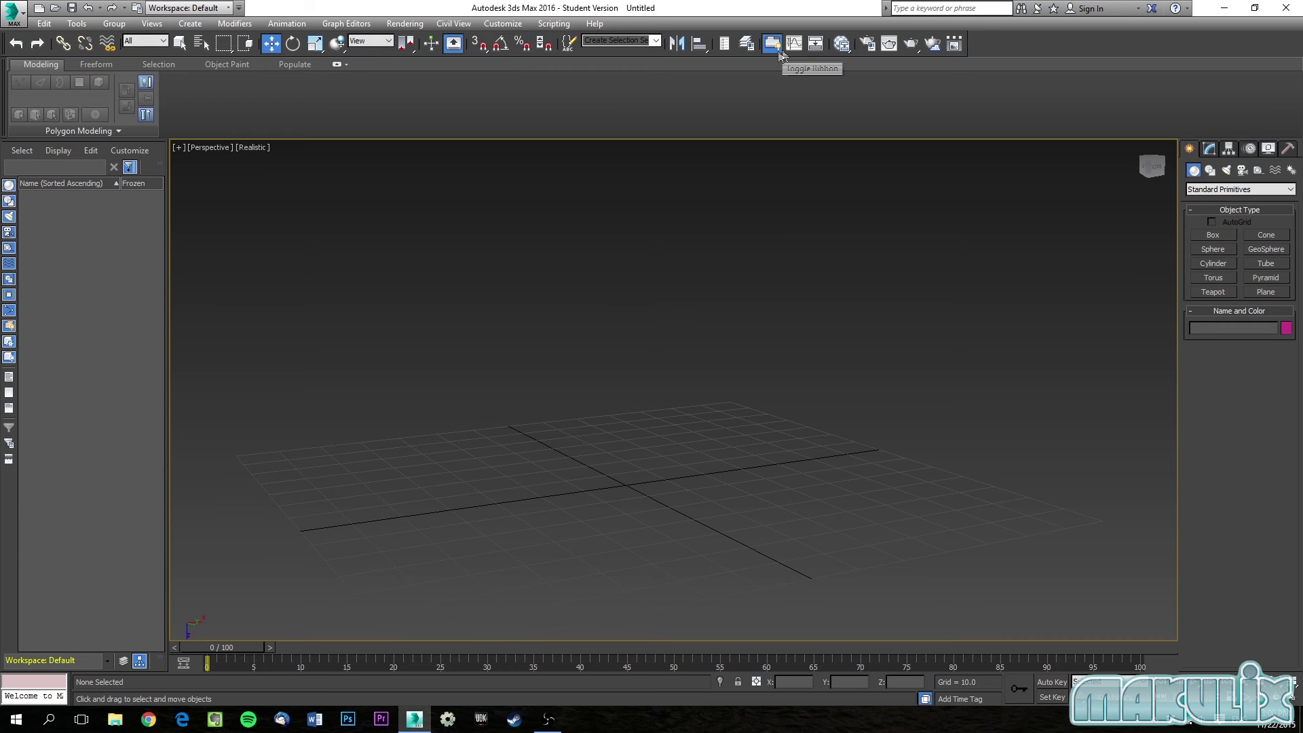
left_click(390, 41)
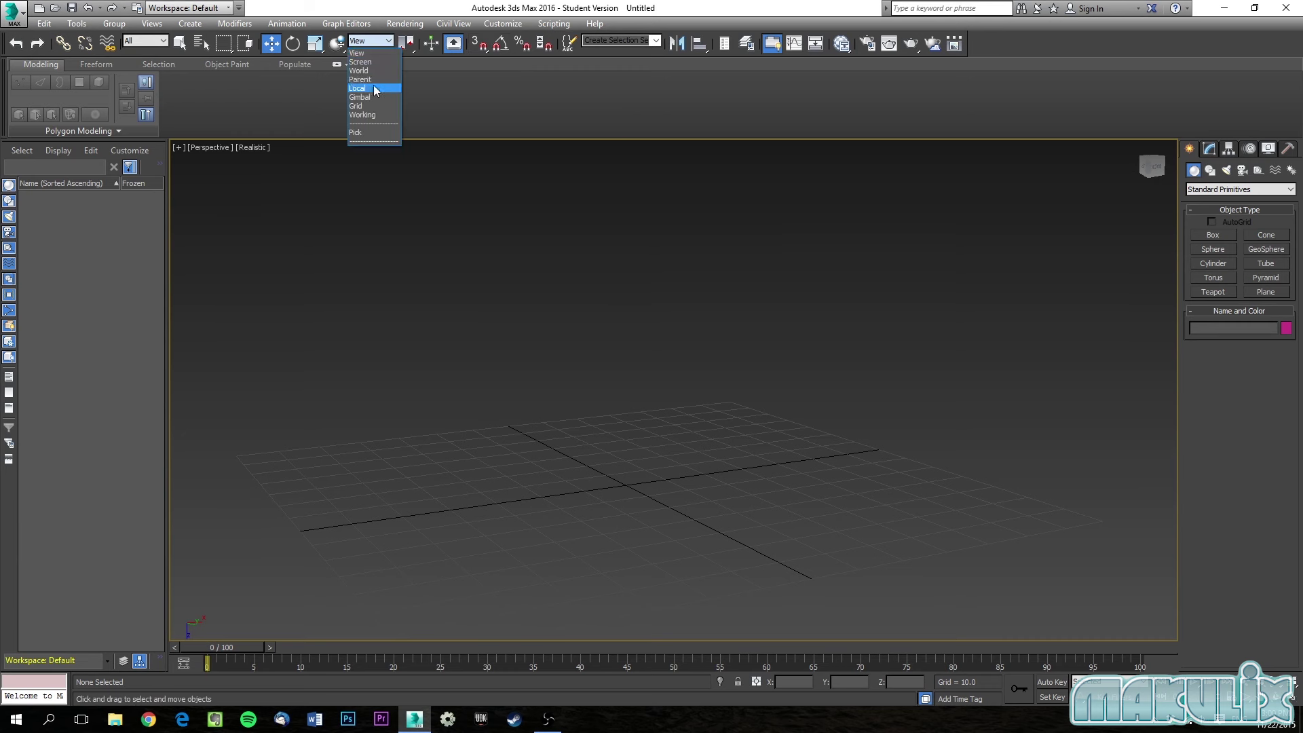
left_click(358, 53)
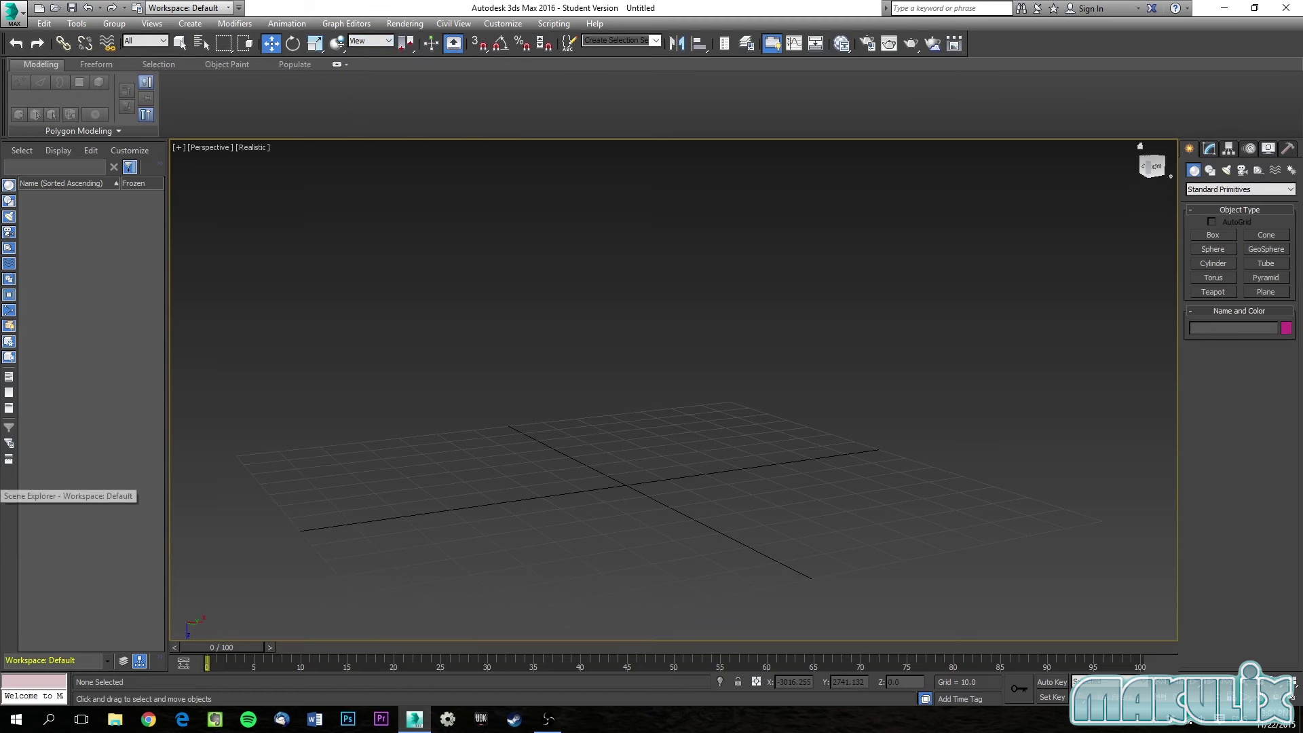
Create a box about 12.8 long, 16.2 wide and -18.2 high near the grid's center and select it in the scene list.
left_click(1204, 233)
left_click_drag(596, 489, 690, 493)
left_click(683, 409)
key("w")
left_click(94, 250)
left_click(67, 197)
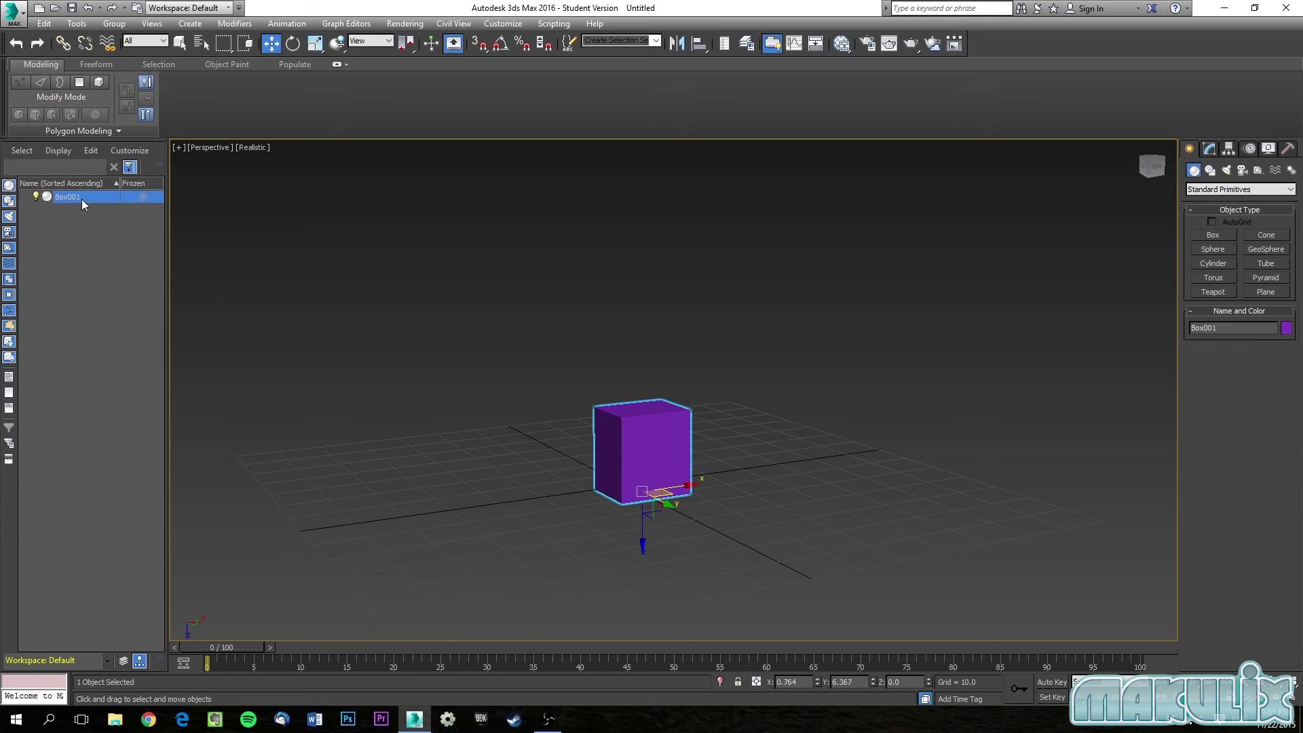
Freeze and unfreeze the box, and hide and unhide it from the scene list.
left_click(143, 196)
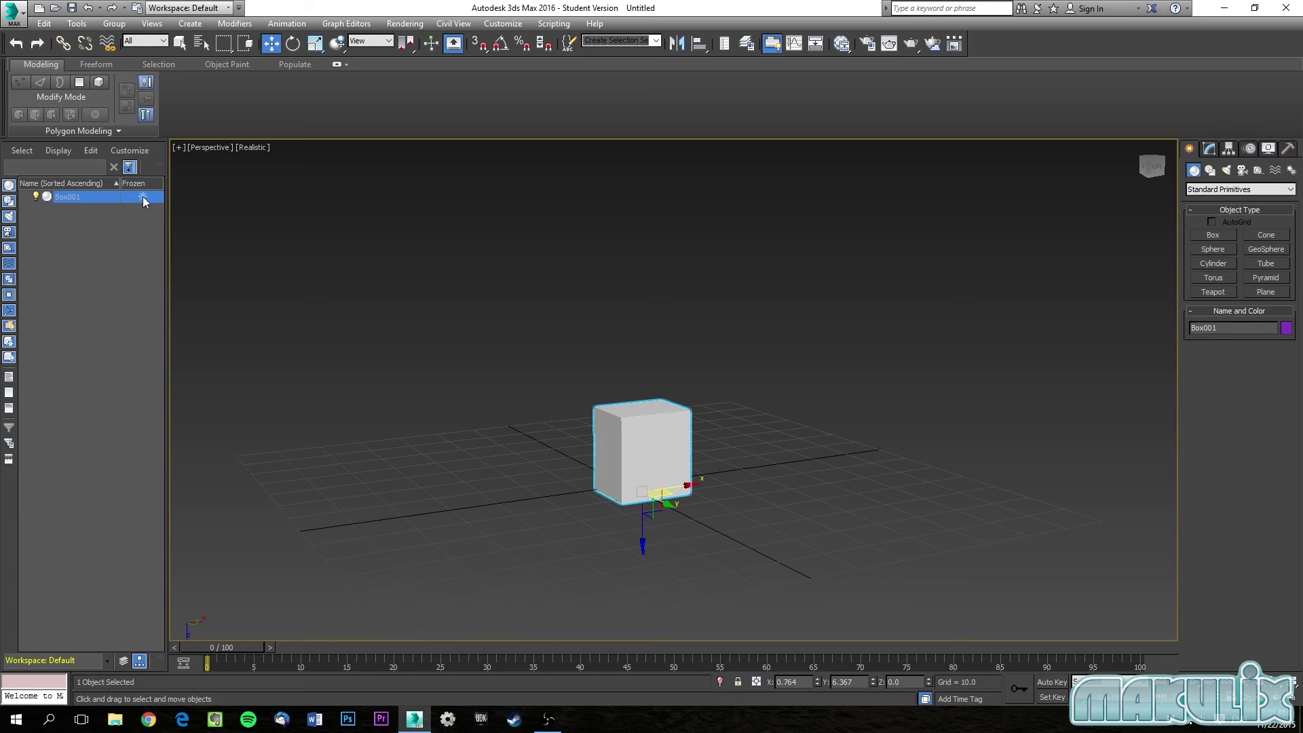
left_click(143, 197)
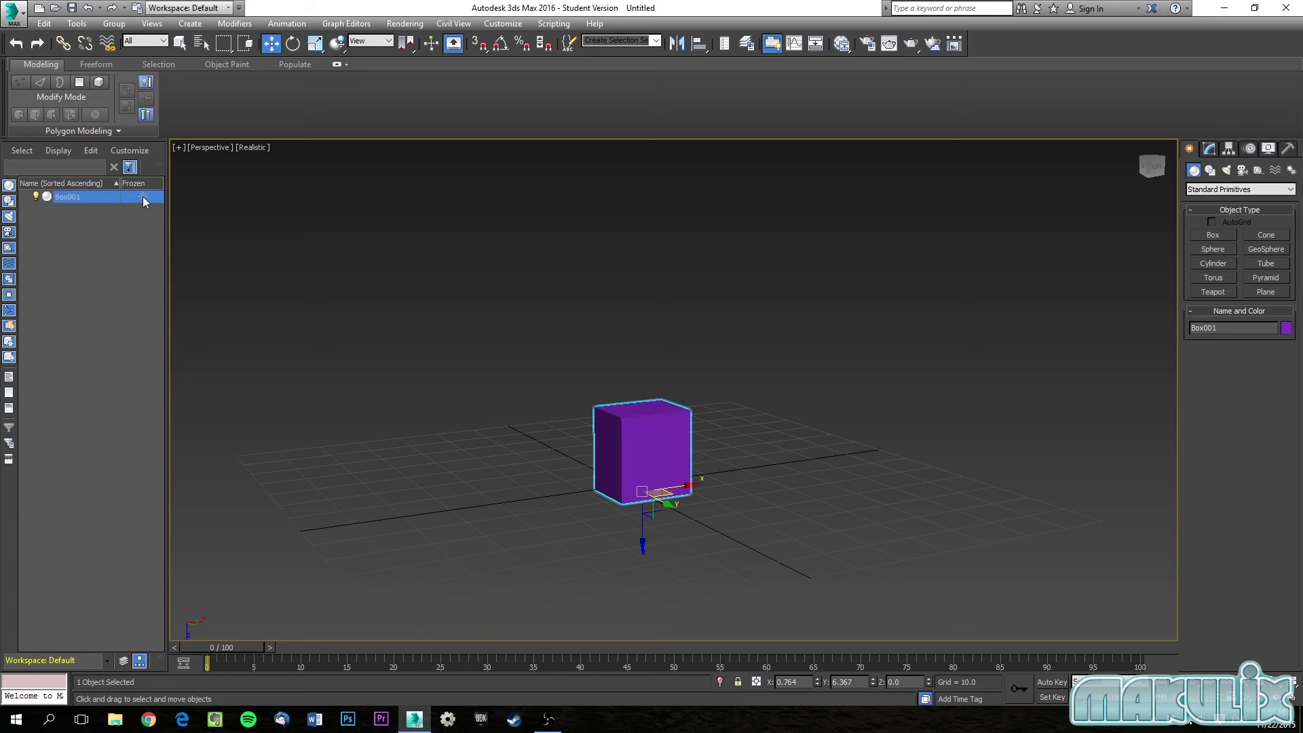
left_click(36, 196)
left_click(36, 196)
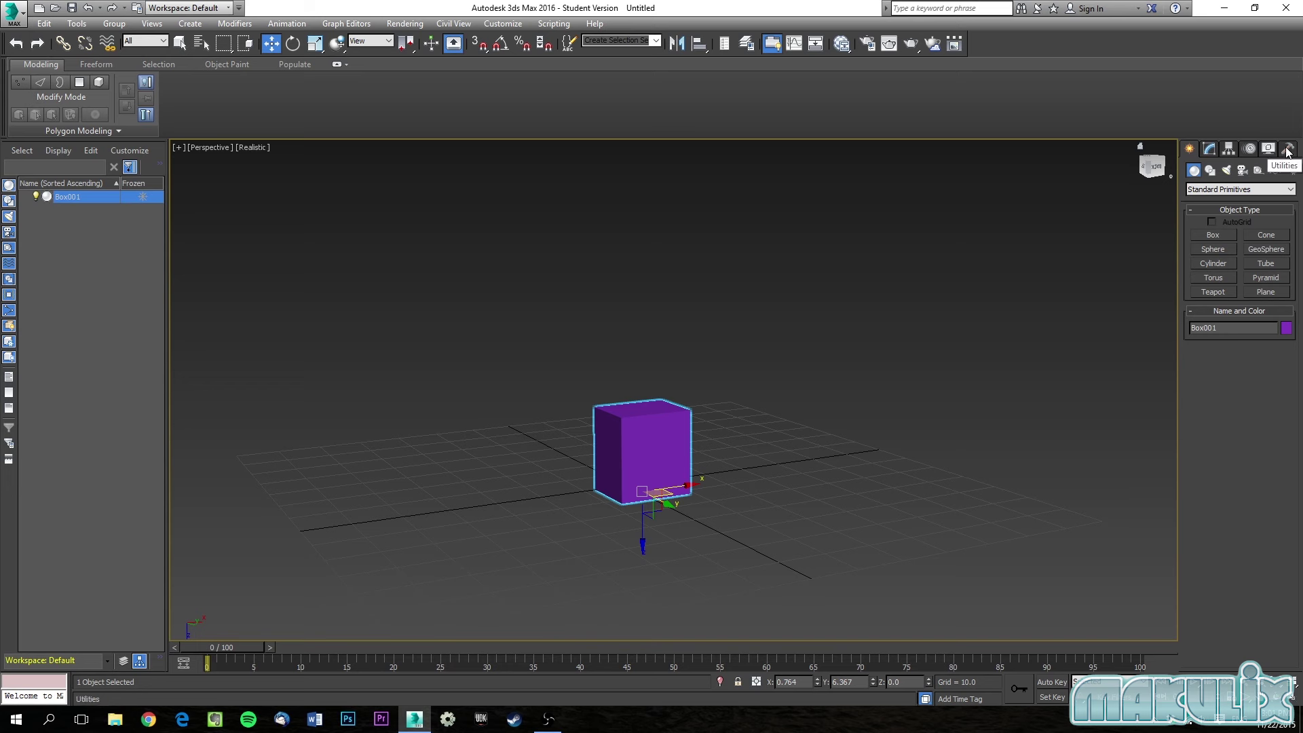
Examine the box's parameters and browse the list of modifiers available for it.
left_click(1208, 150)
left_click(1190, 149)
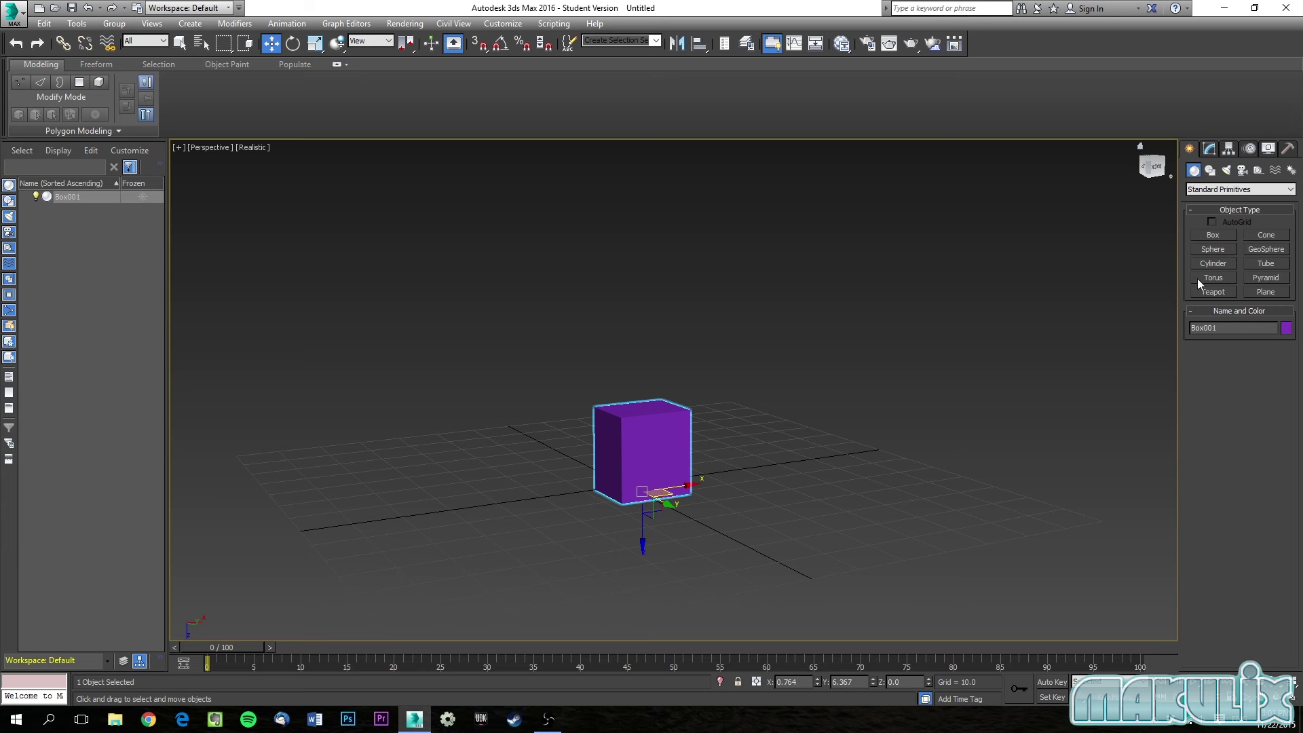
left_click(1199, 234)
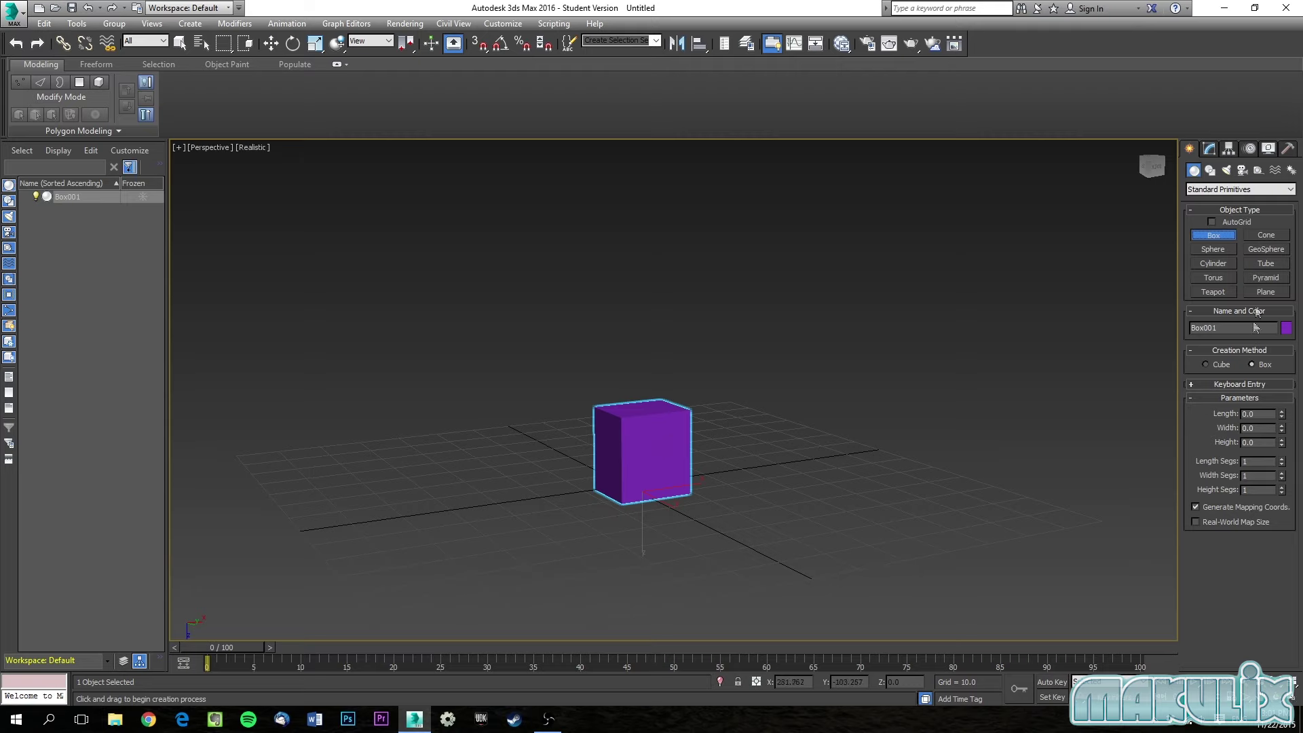
left_click(1210, 149)
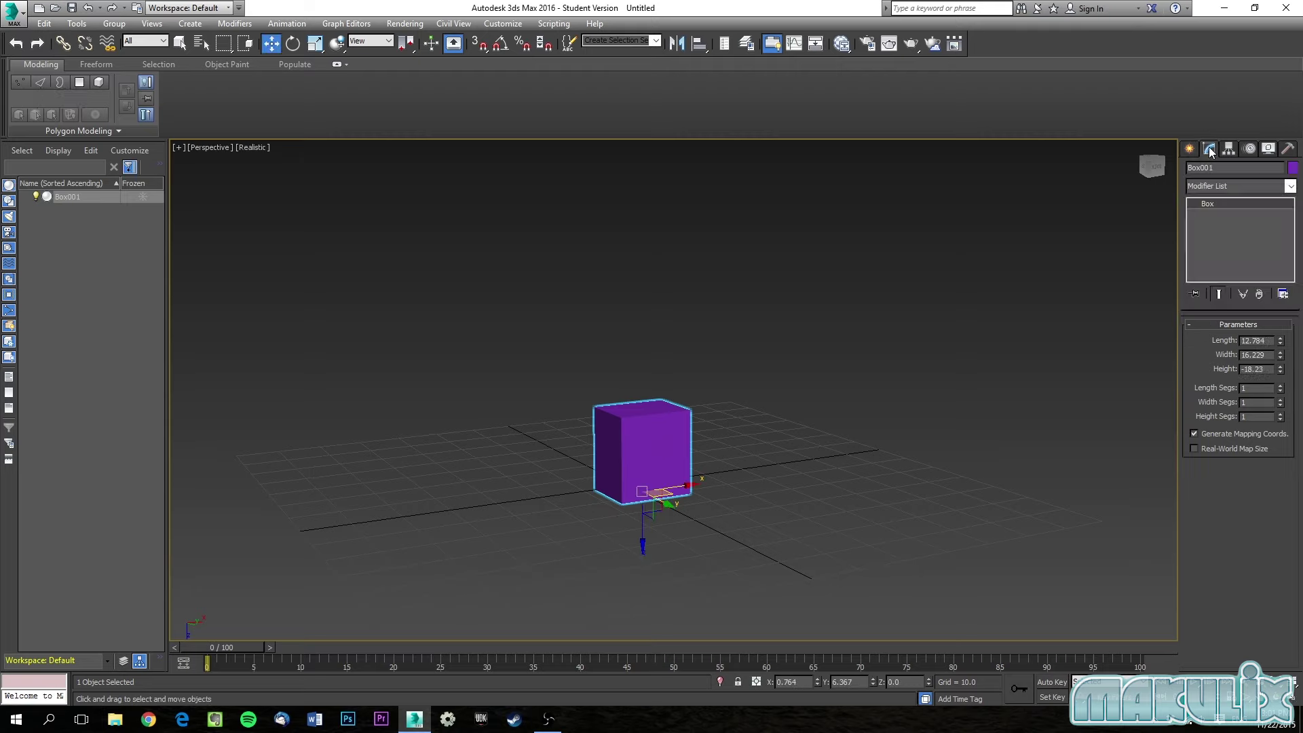
left_click(1209, 187)
scroll(1233, 476, "down", 4)
scroll(1232, 494, "down", 10)
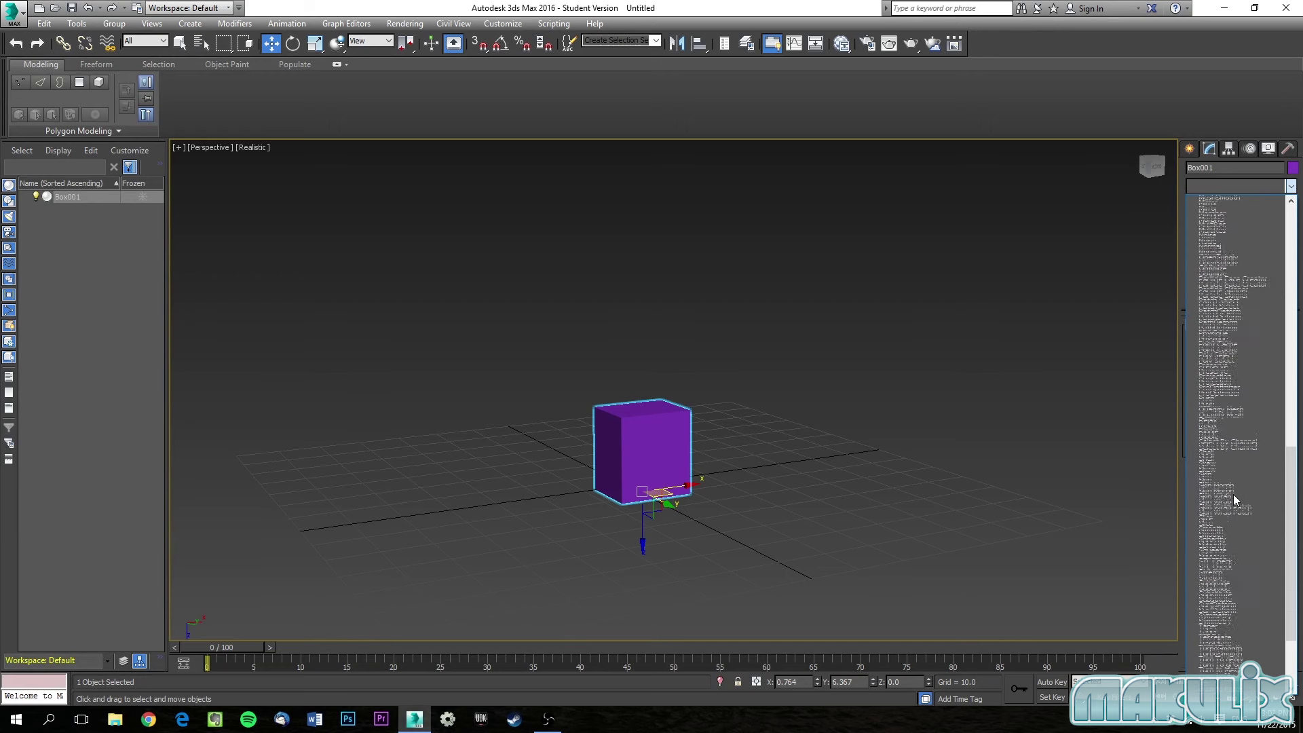
scroll(1233, 494, "down", 4)
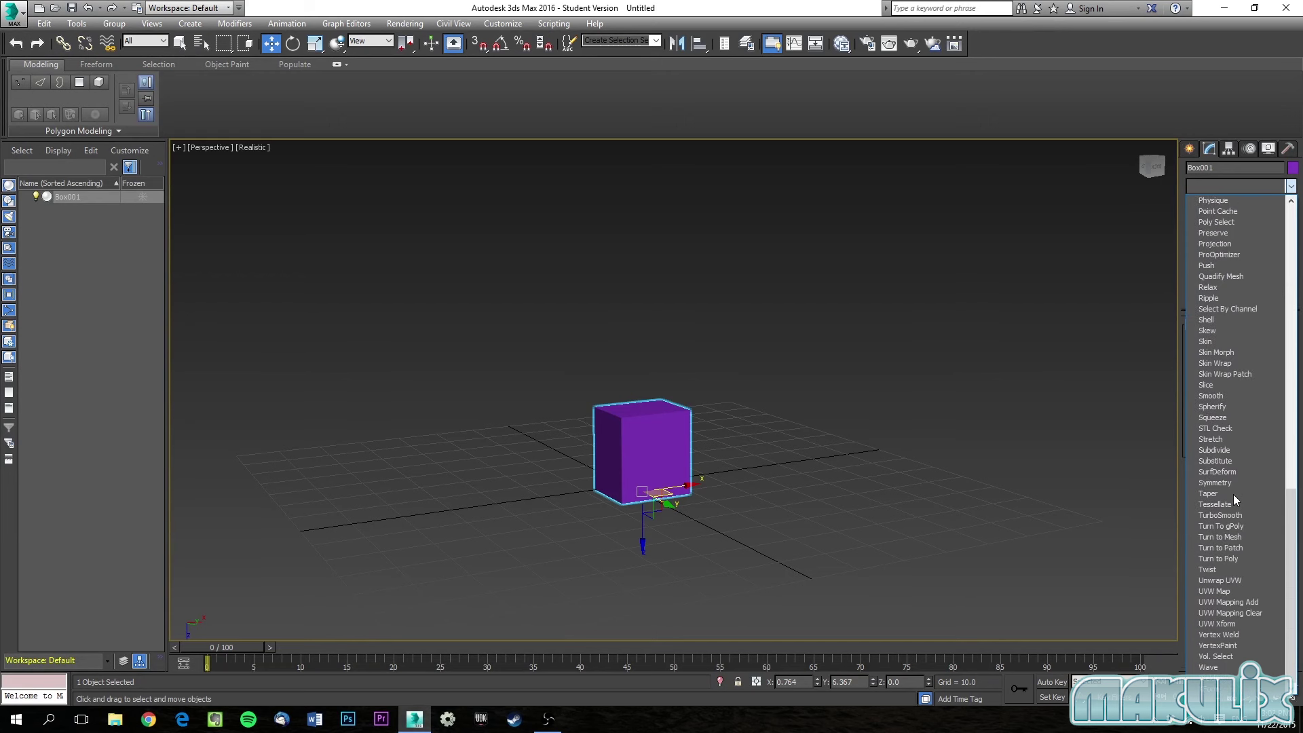
left_click(1203, 182)
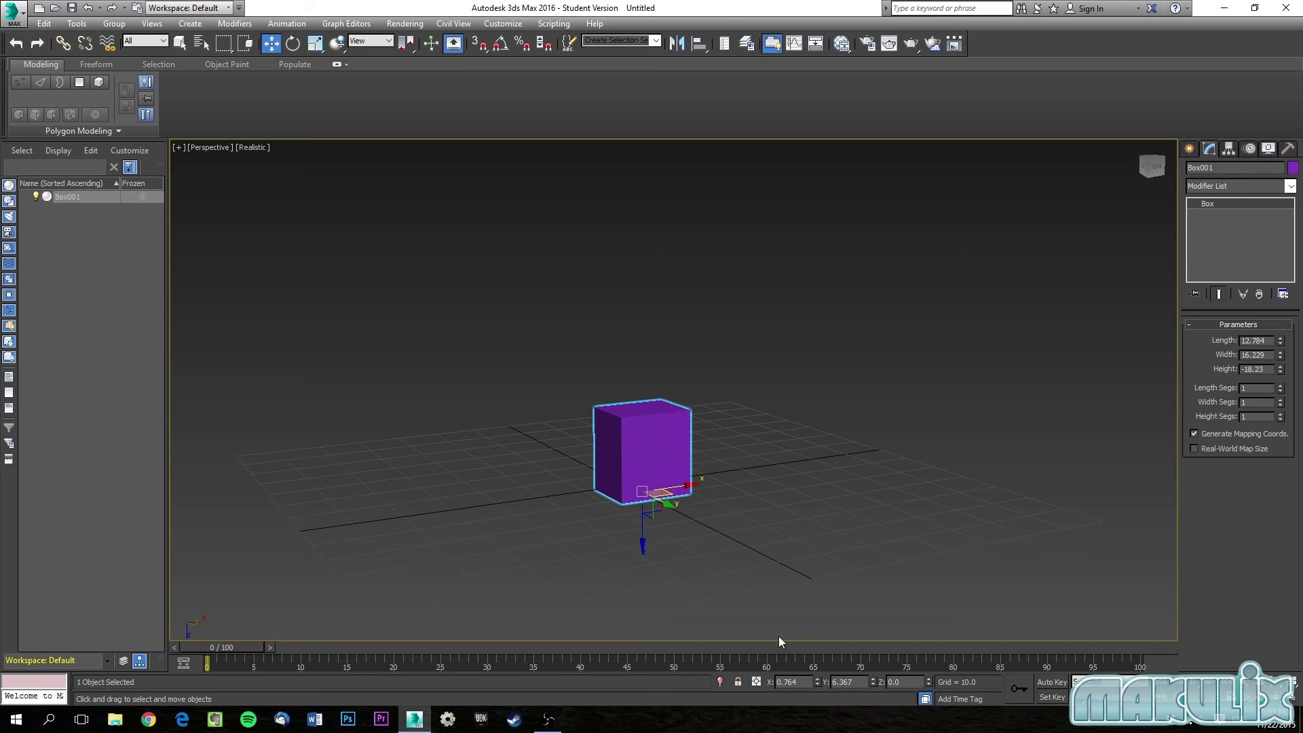
With Auto Key on, animate the box at frame 50 by moving it along the X axis to about 46.4.
left_click(1050, 683)
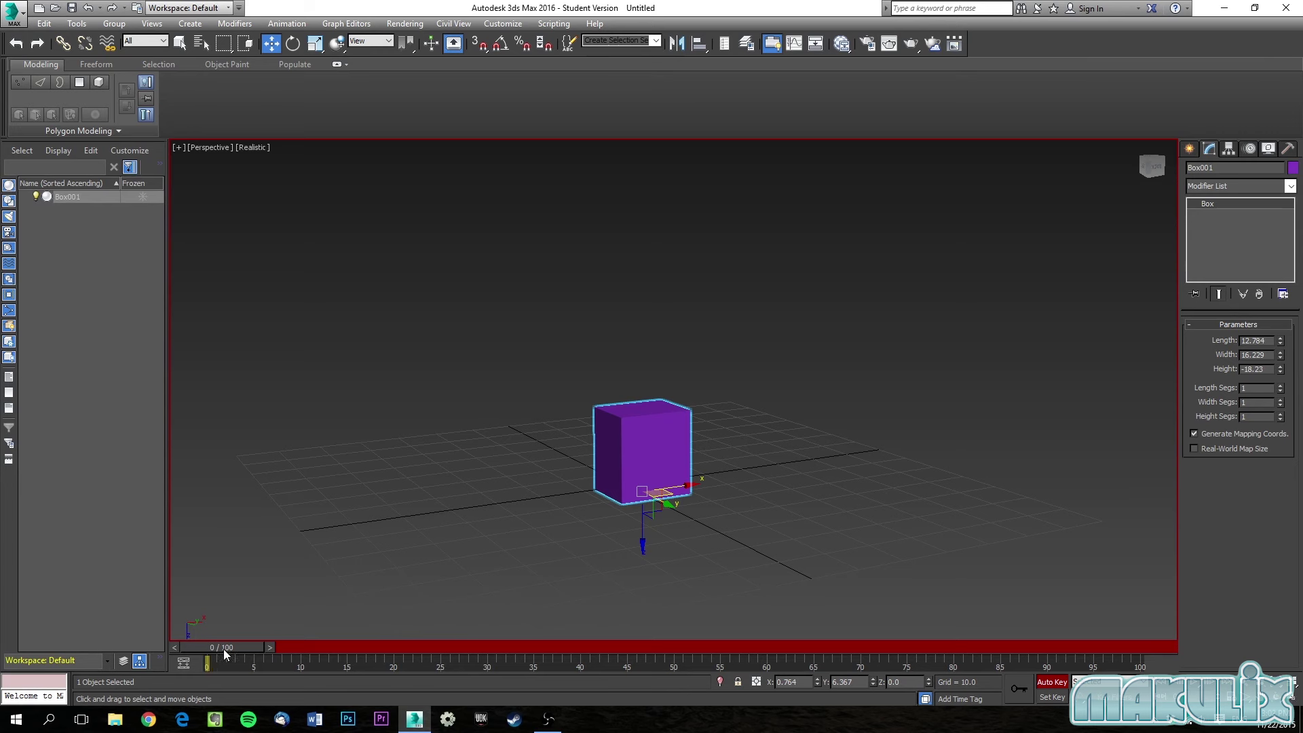
left_click_drag(222, 647, 672, 653)
key("w")
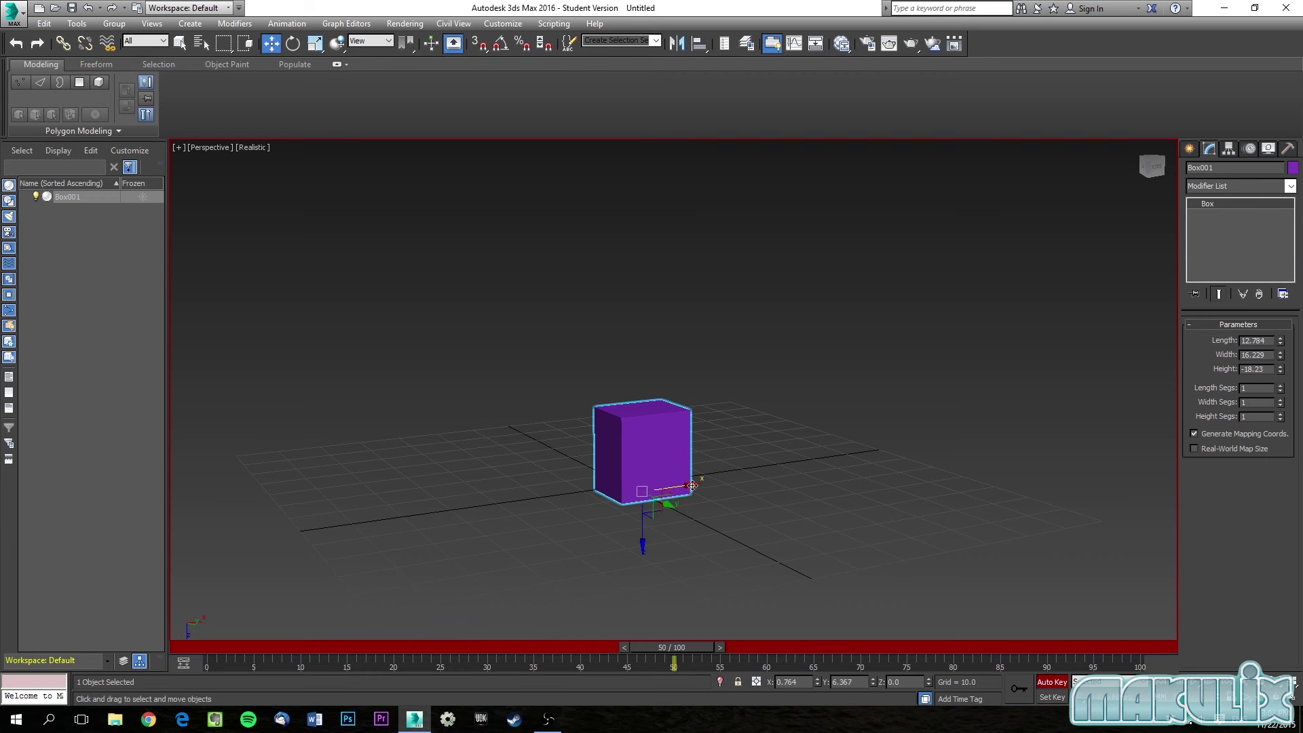
left_click_drag(691, 486, 867, 446)
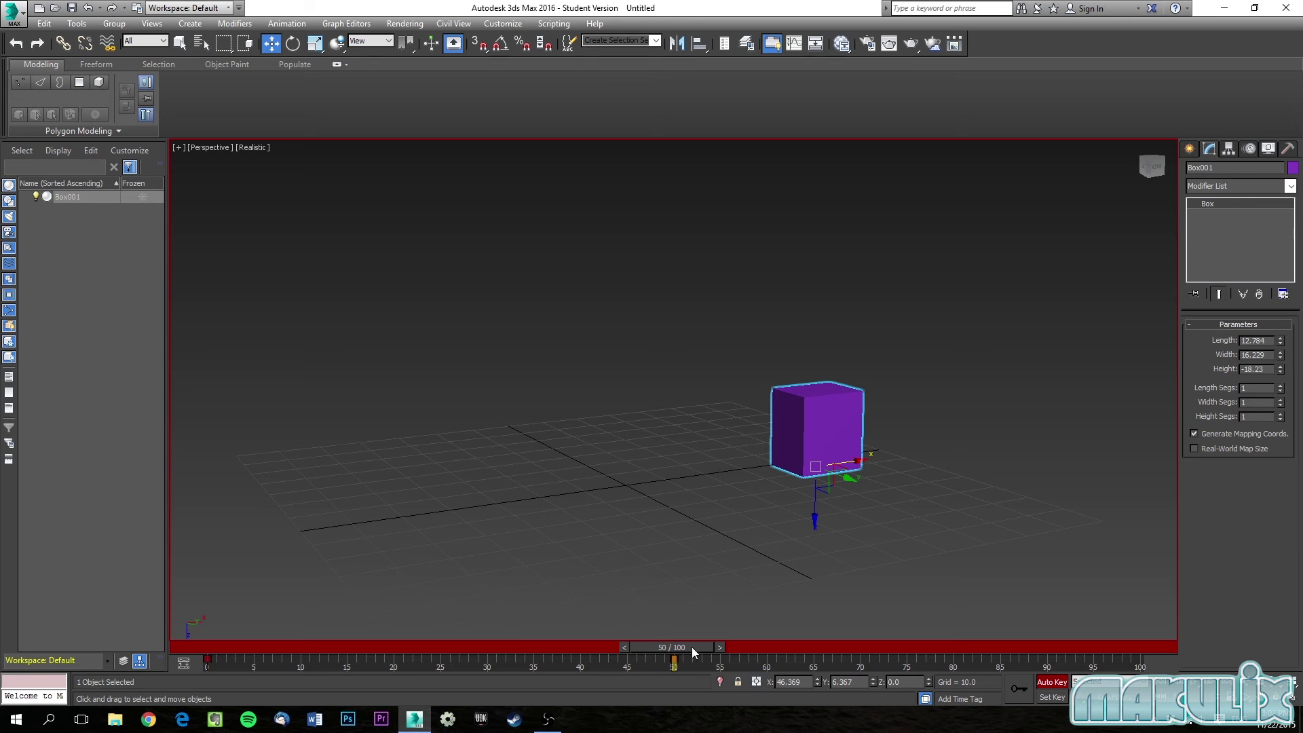
Return the timeline to frame 0 and turn off Auto Key.
mouse_move(691, 646)
left_mouse_down()
mouse_move(231, 647)
mouse_move(675, 644)
left_mouse_up()
key("Home")
key("w")
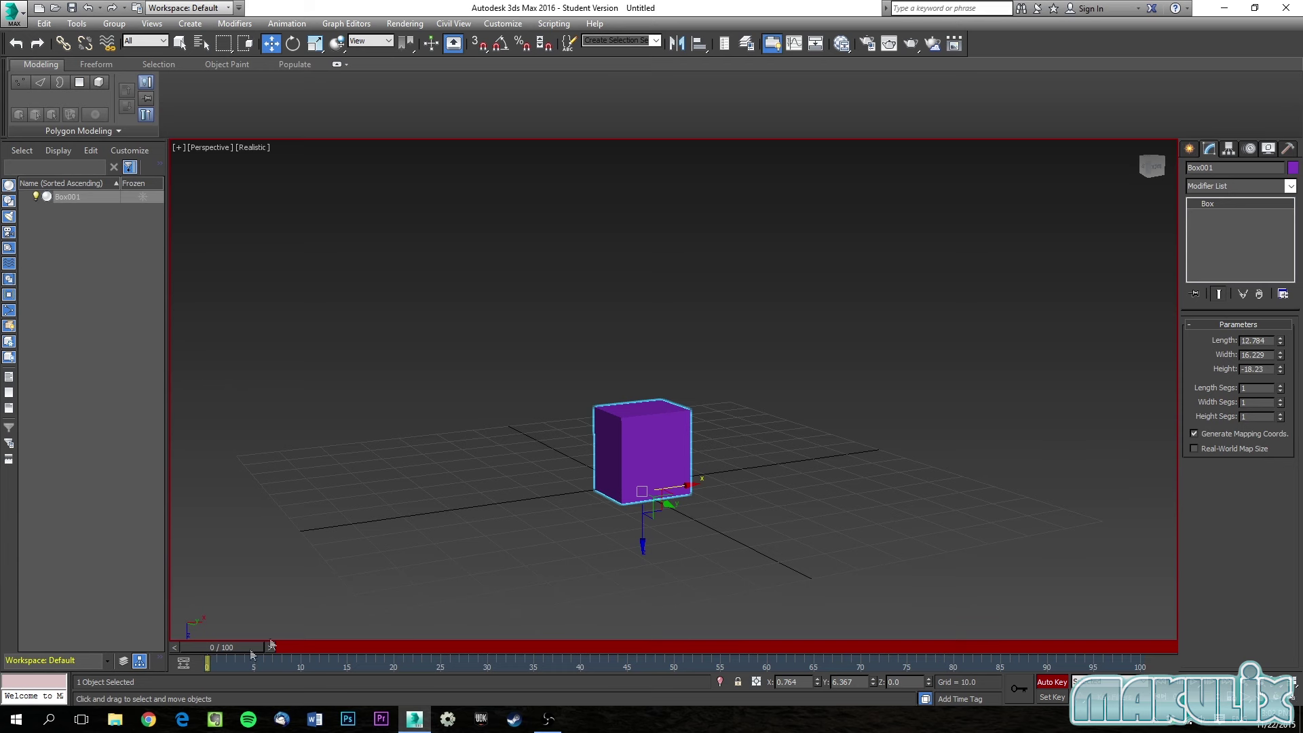
left_click(1052, 683)
key("q")
key("w")
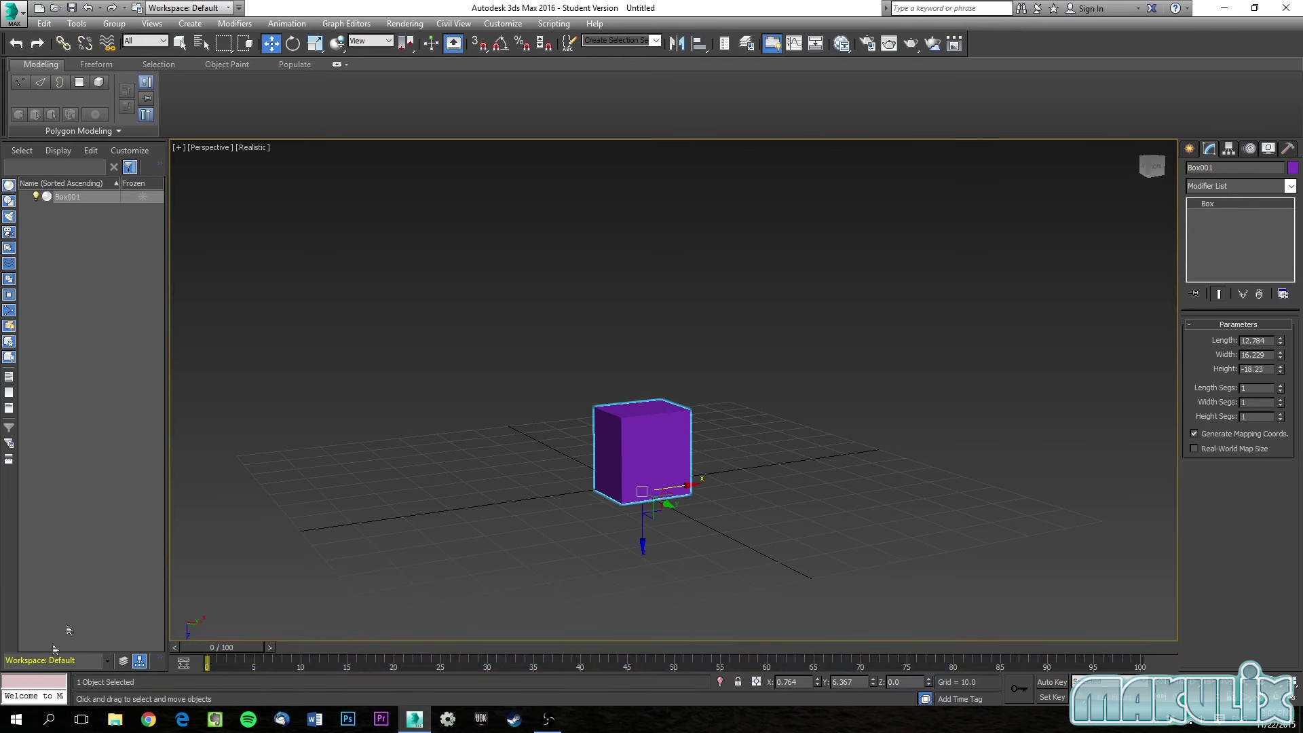
Create a plane about 36.2 long and 45.7 wide on the grid beside the box.
left_click(678, 384)
middle_click_drag(786, 416, 847, 428, "alt")
left_click(634, 470)
scroll(633, 470, "up", 2)
middle_click_drag(746, 418, 784, 407, "alt")
left_click(1189, 149)
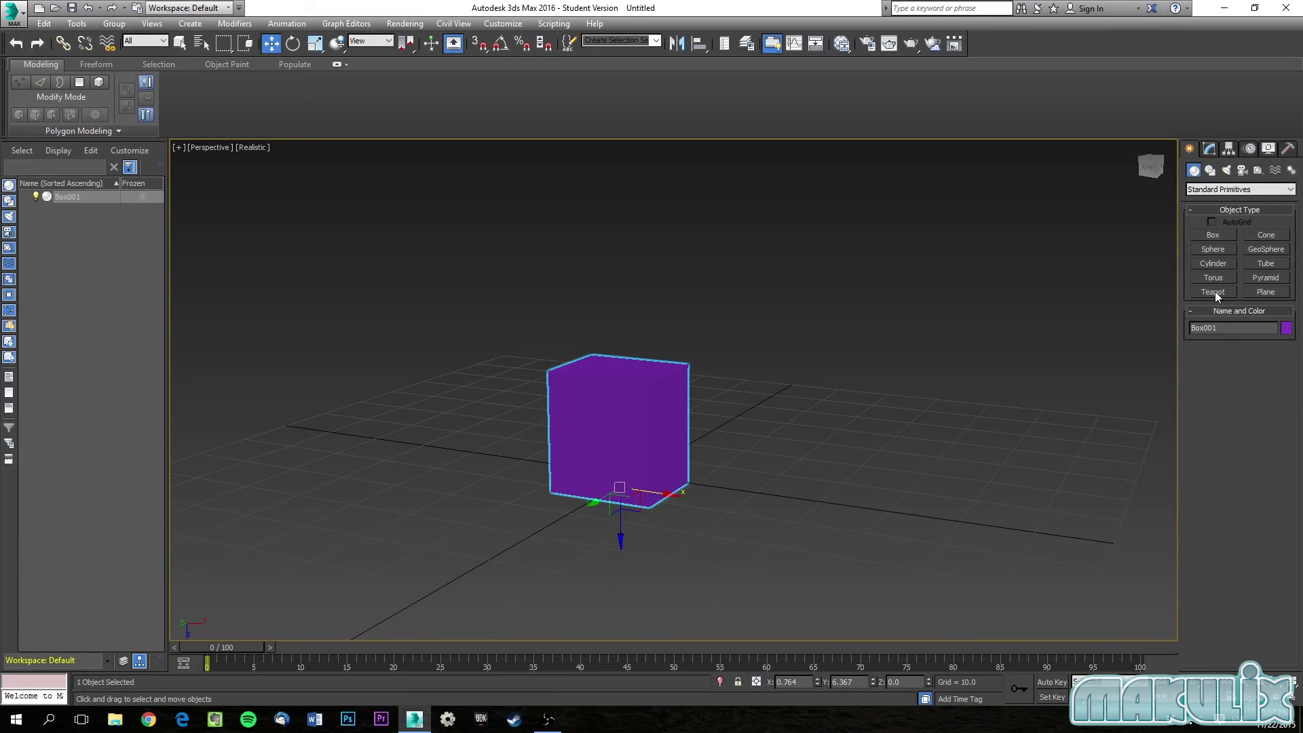
left_click(1255, 296)
left_click_drag(735, 461, 972, 584)
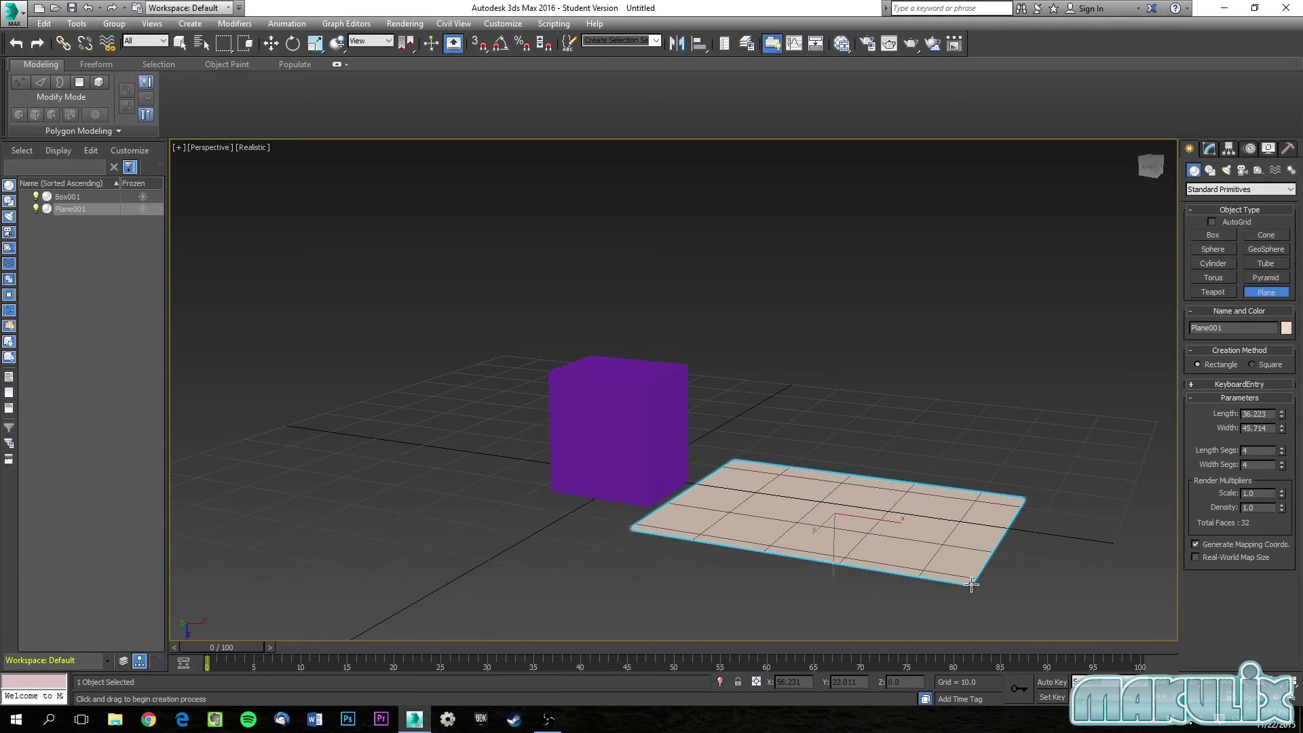
Review the plane's object properties and inspect its underside.
middle_click_drag(1035, 527, 1120, 545, "alt")
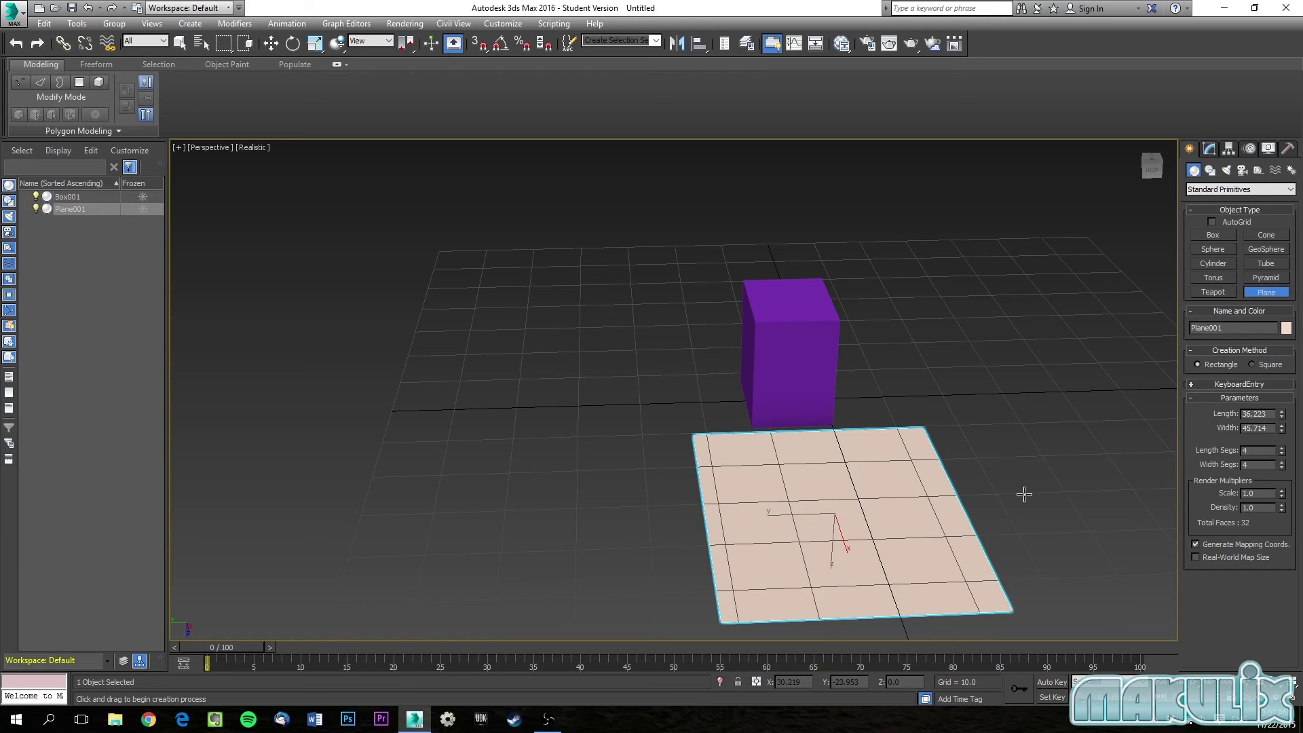
right_click(767, 475)
right_click(768, 475)
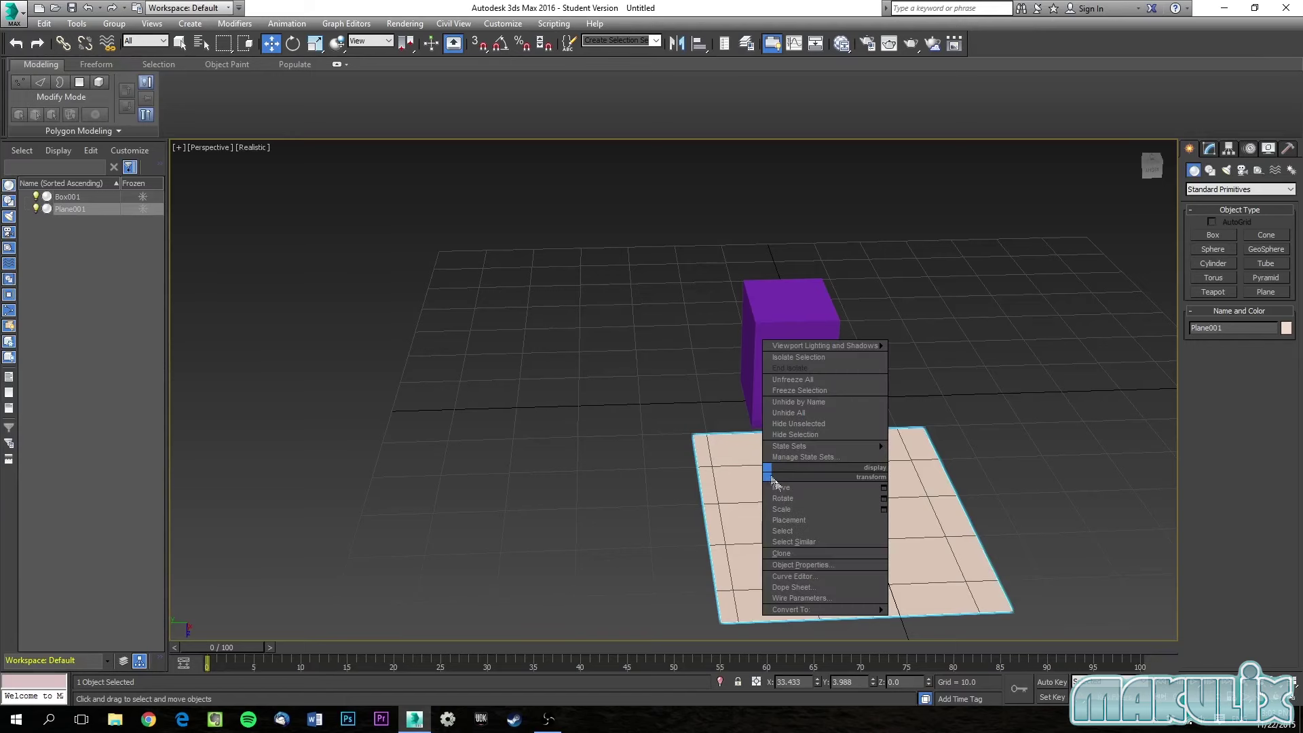
left_click(813, 565)
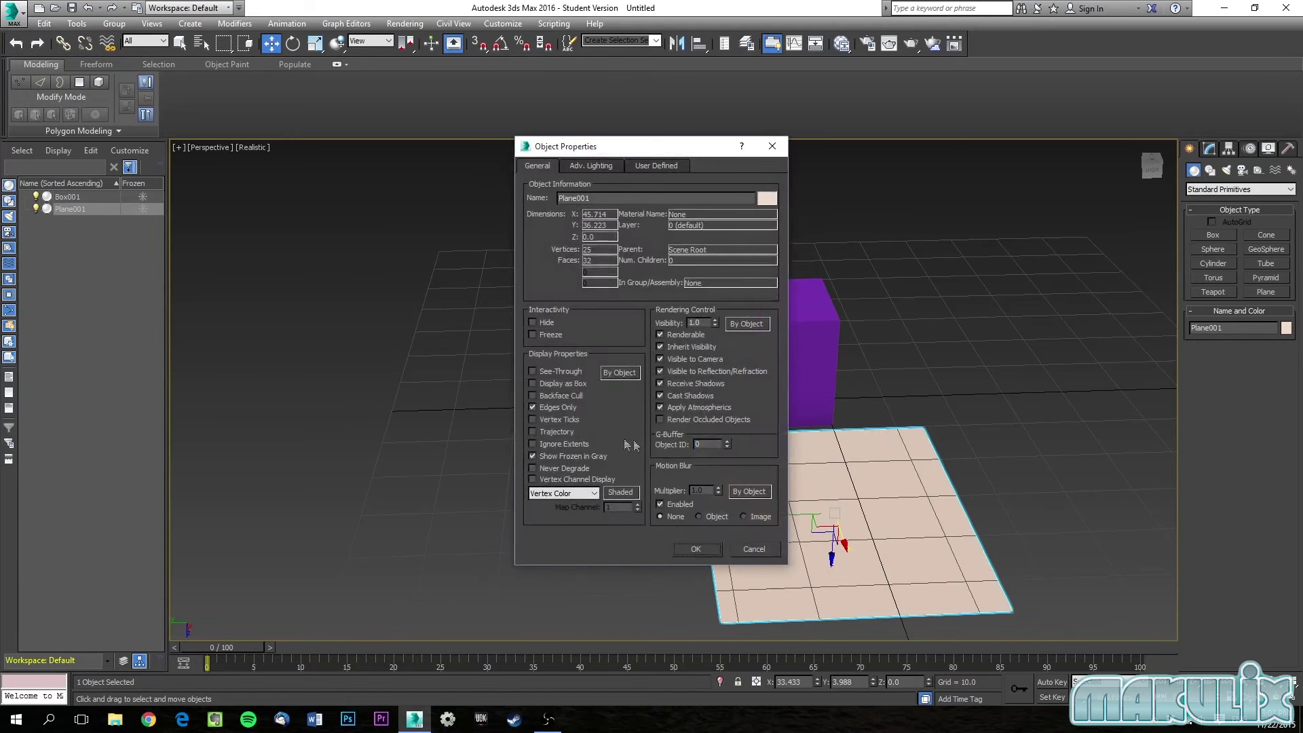
left_click(711, 550)
middle_click_drag(813, 505, 811, 447, "alt")
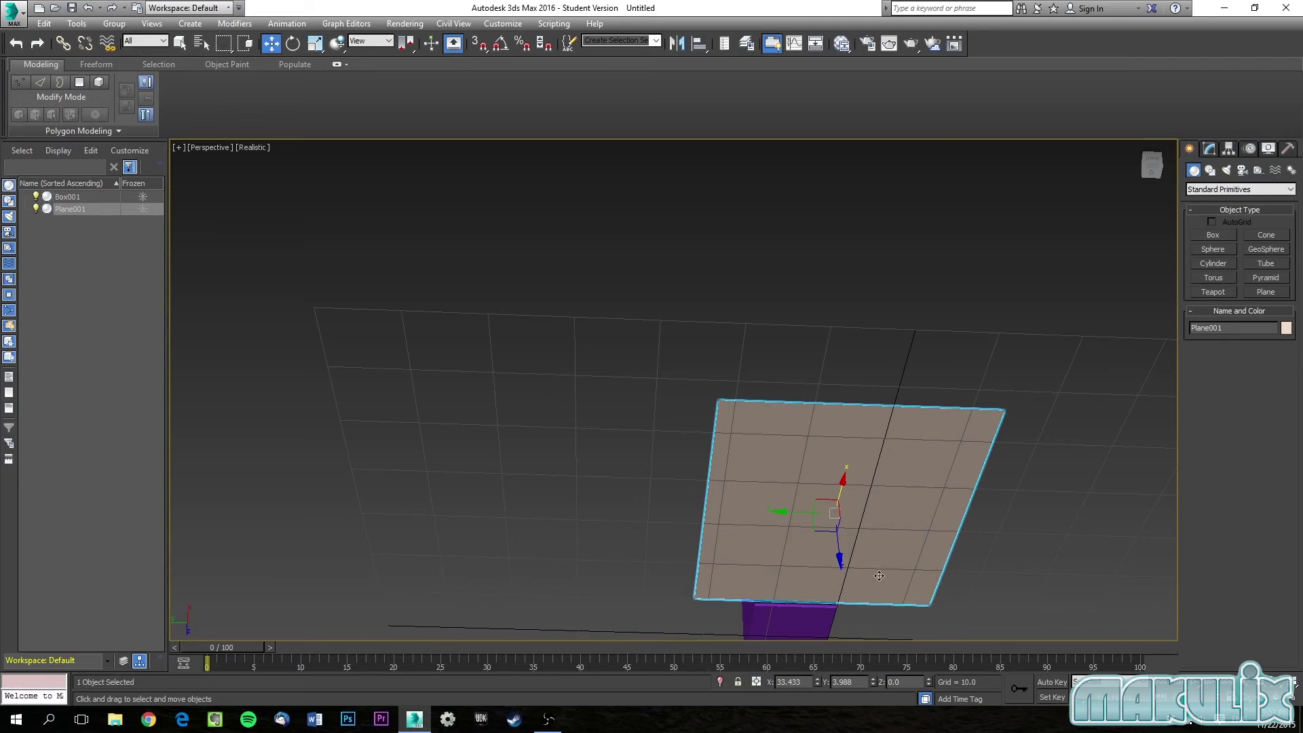
Turn off Backface Cull in the plane's object properties and check the plane from above.
middle_click_drag(859, 445, 792, 499, "alt")
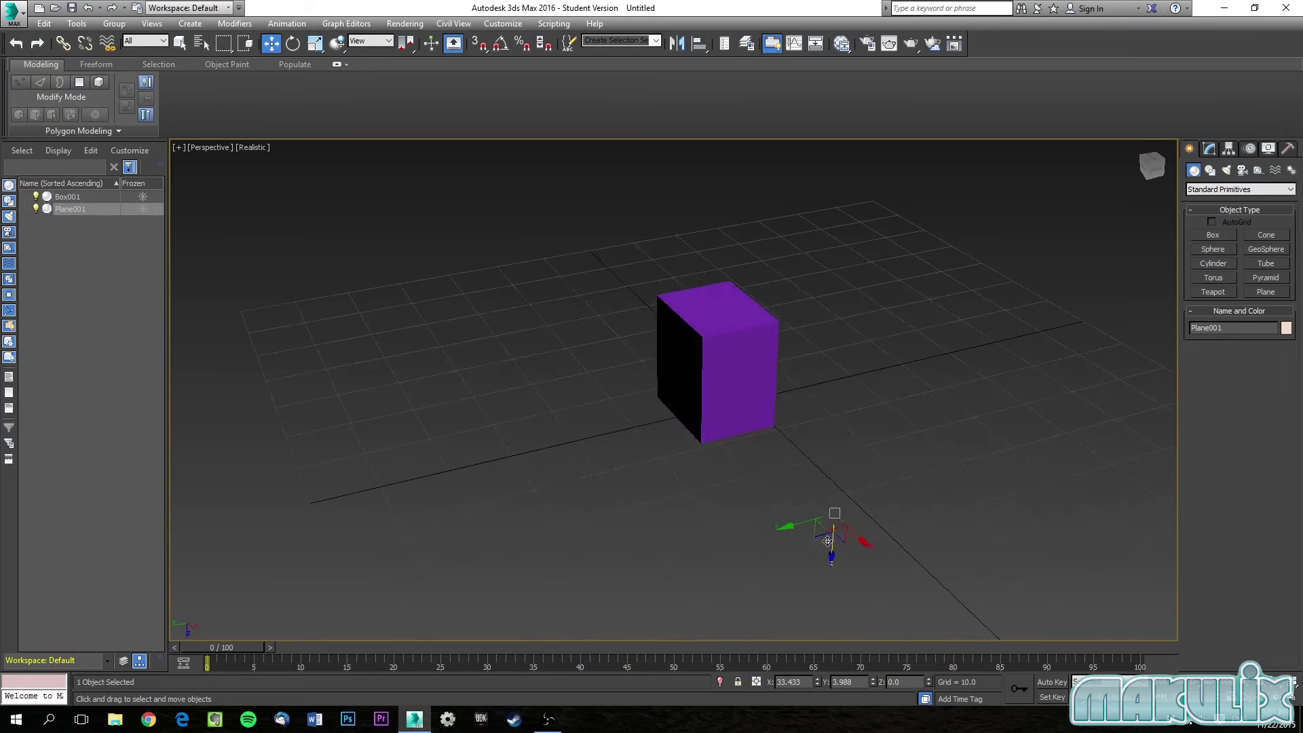
right_click(792, 499)
left_click(818, 586)
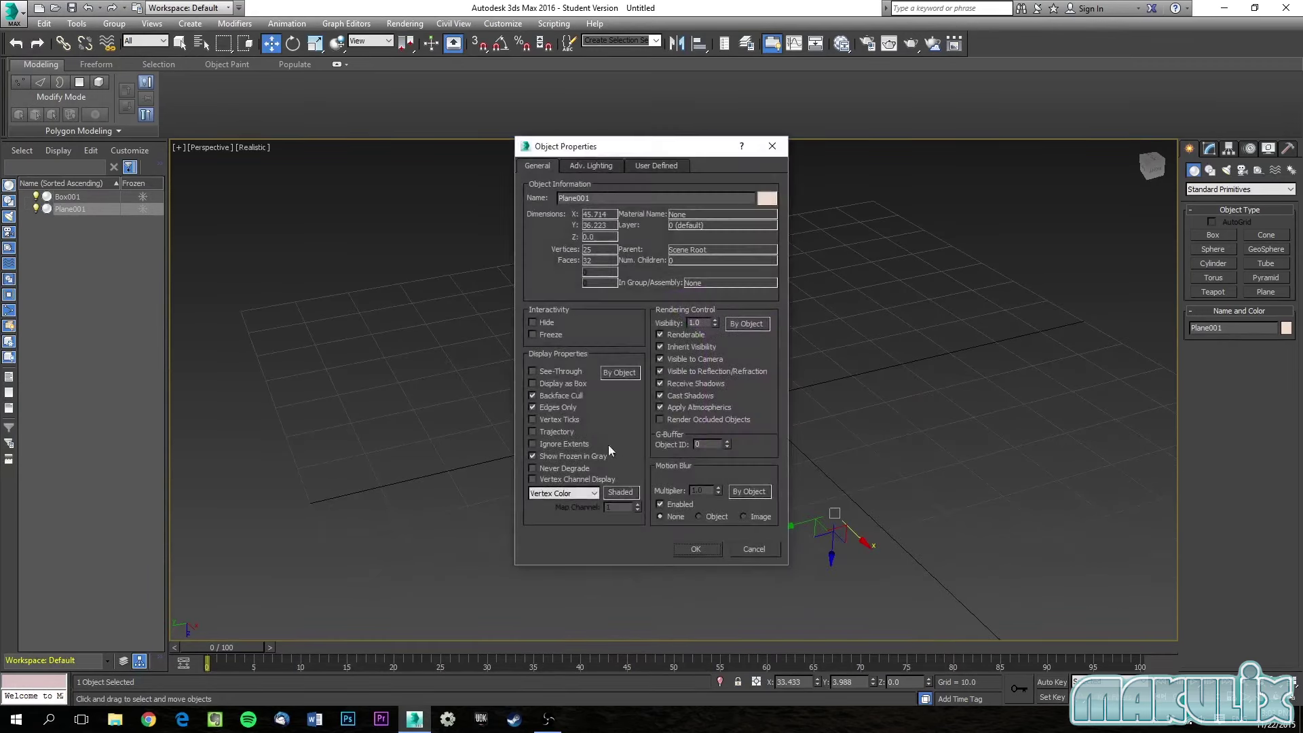
left_click(696, 549)
middle_click_drag(841, 516, 727, 376, "alt")
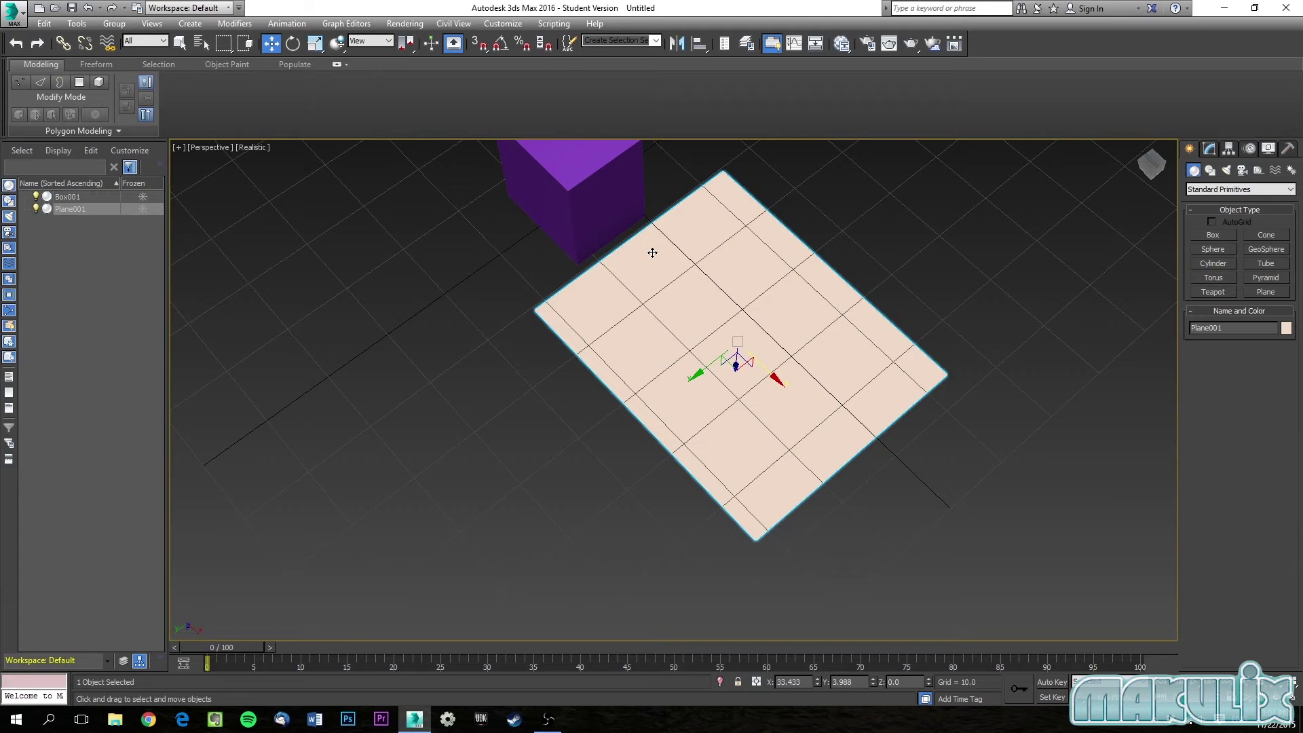
Examine the plane from the top and from an angle, and review its display properties.
key("t")
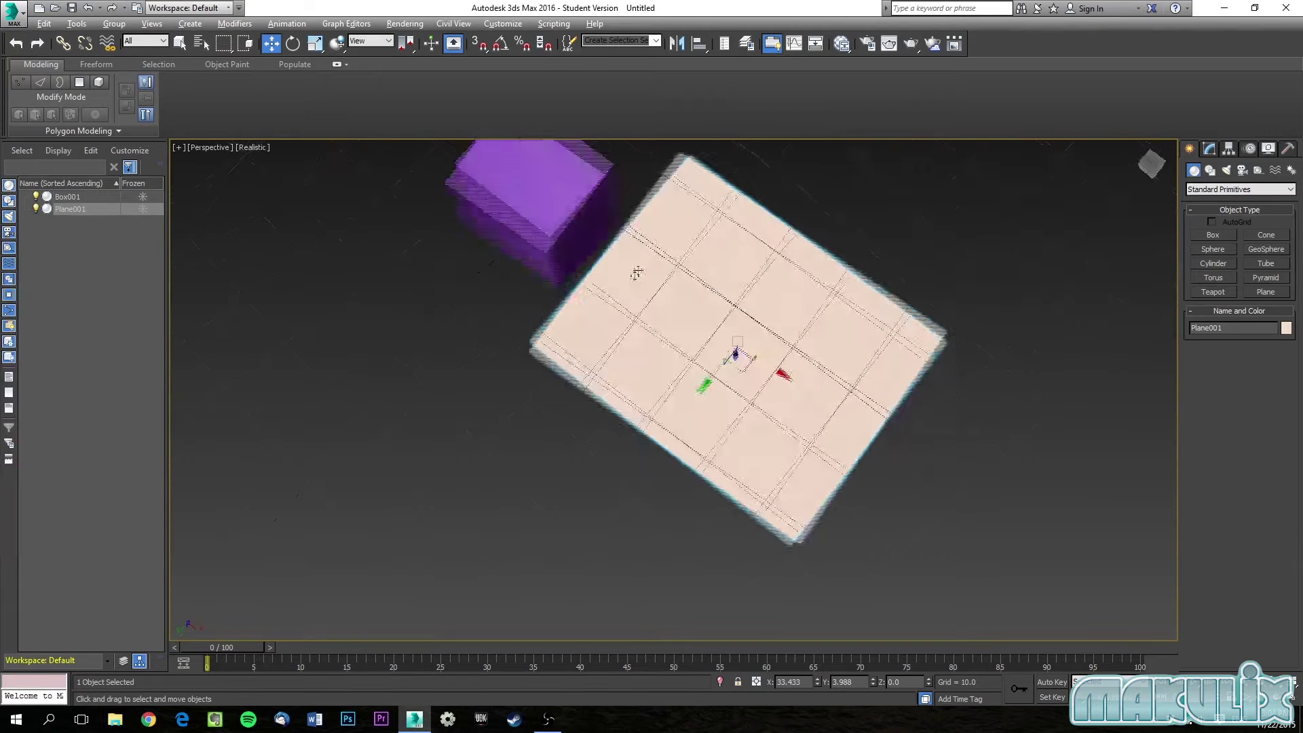
scroll(821, 392, "up", 3)
middle_click_drag(625, 342, 732, 351)
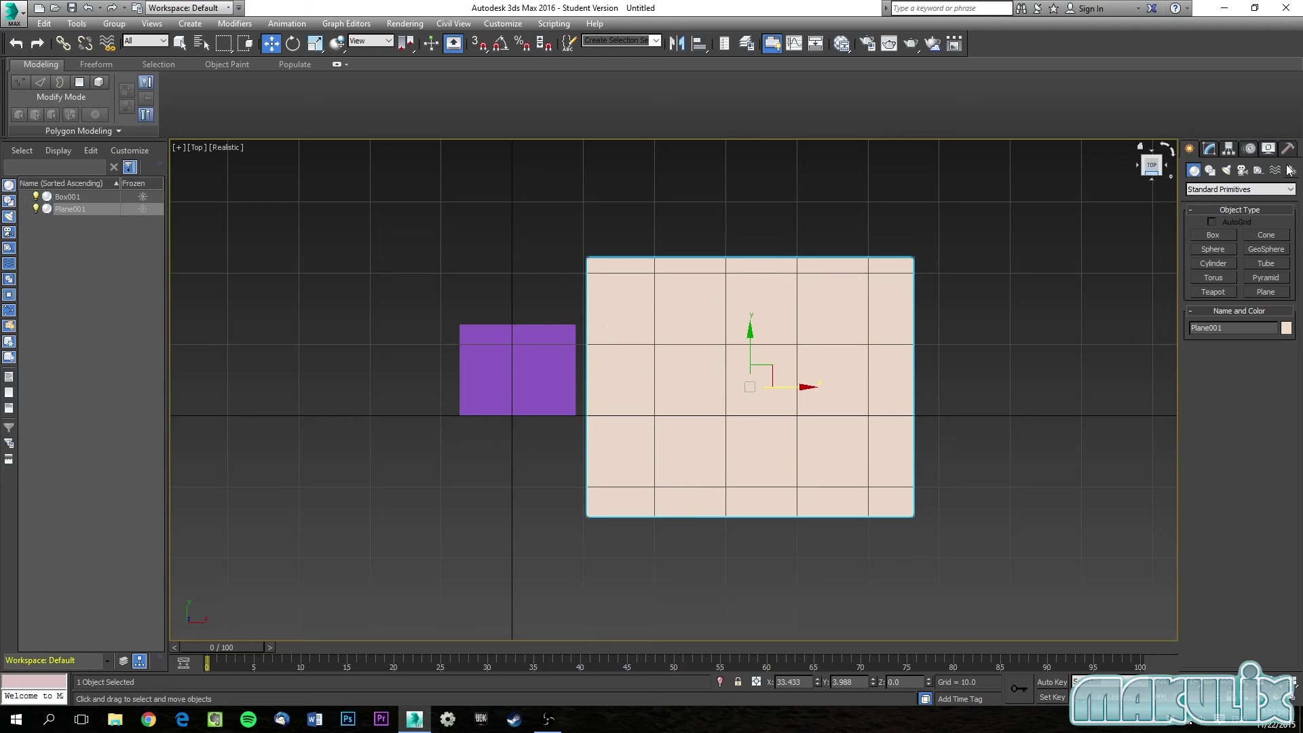
right_click(788, 332)
middle_click_drag(797, 374, 758, 296, "alt")
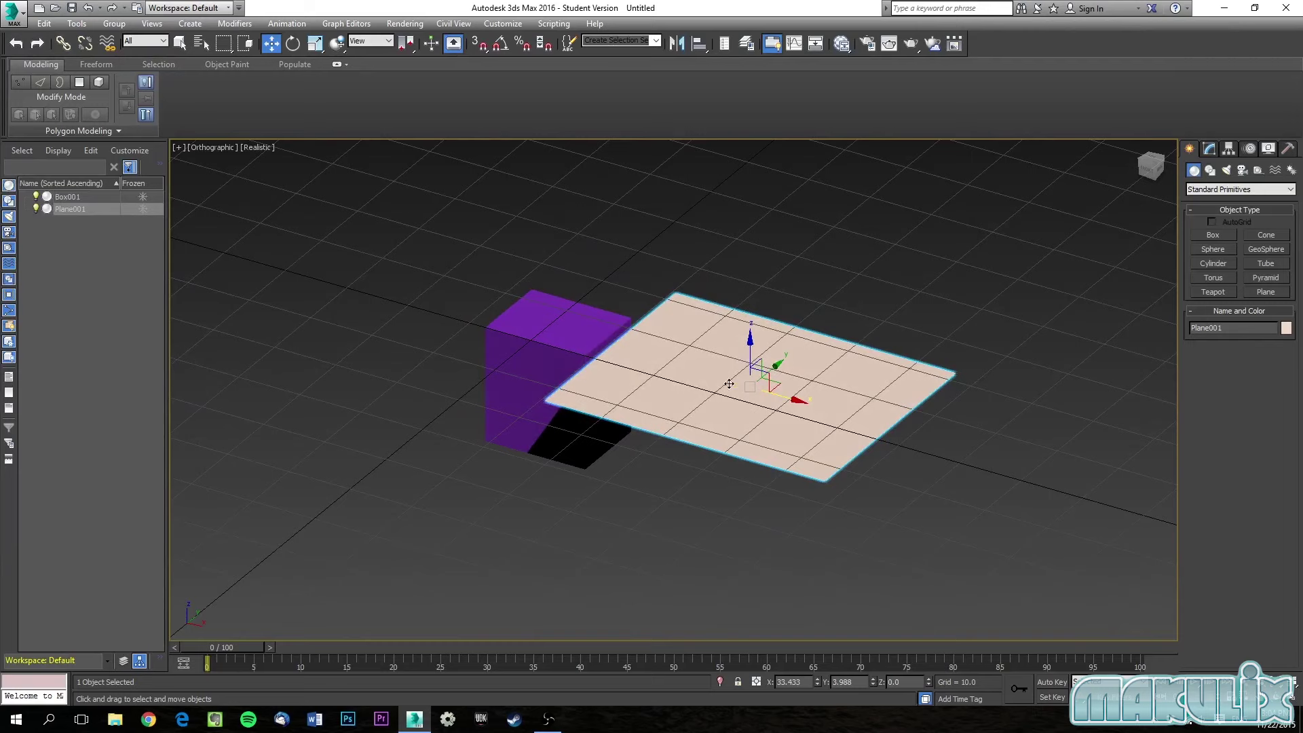
scroll(747, 387, "up", 5)
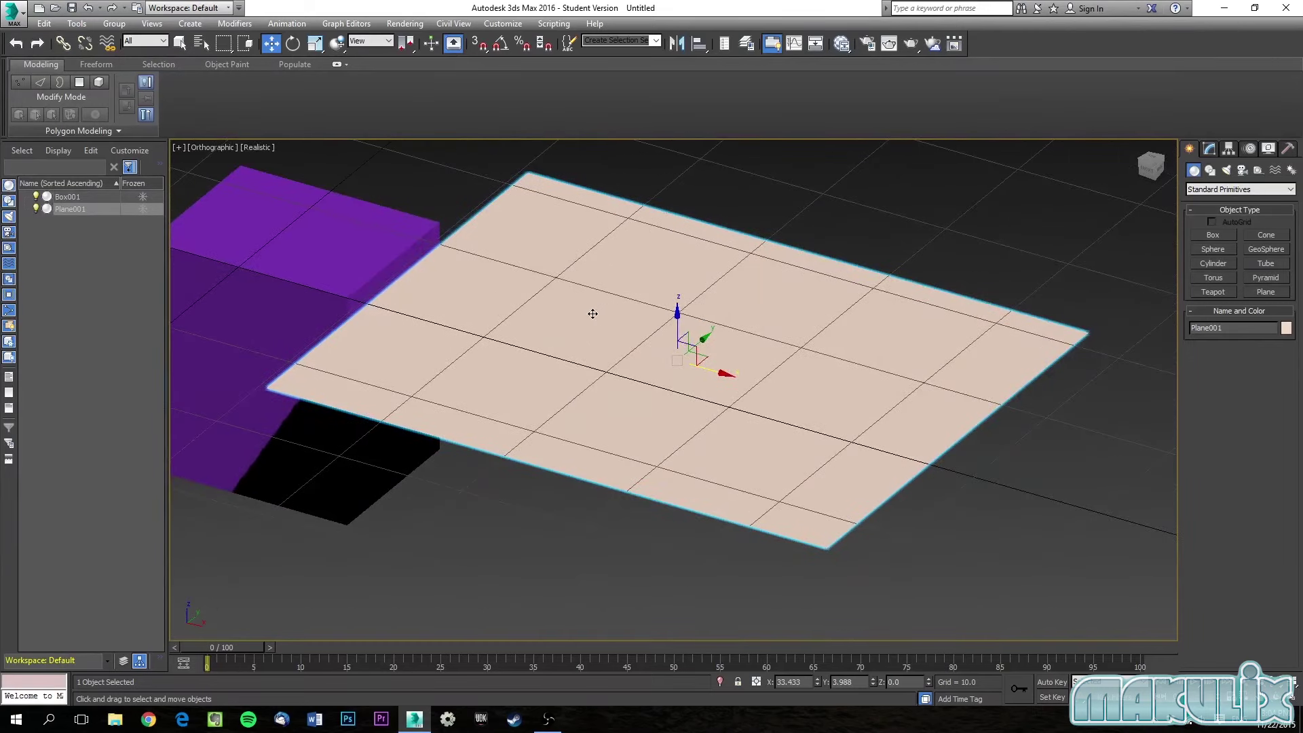
right_click(592, 313)
left_click(626, 405)
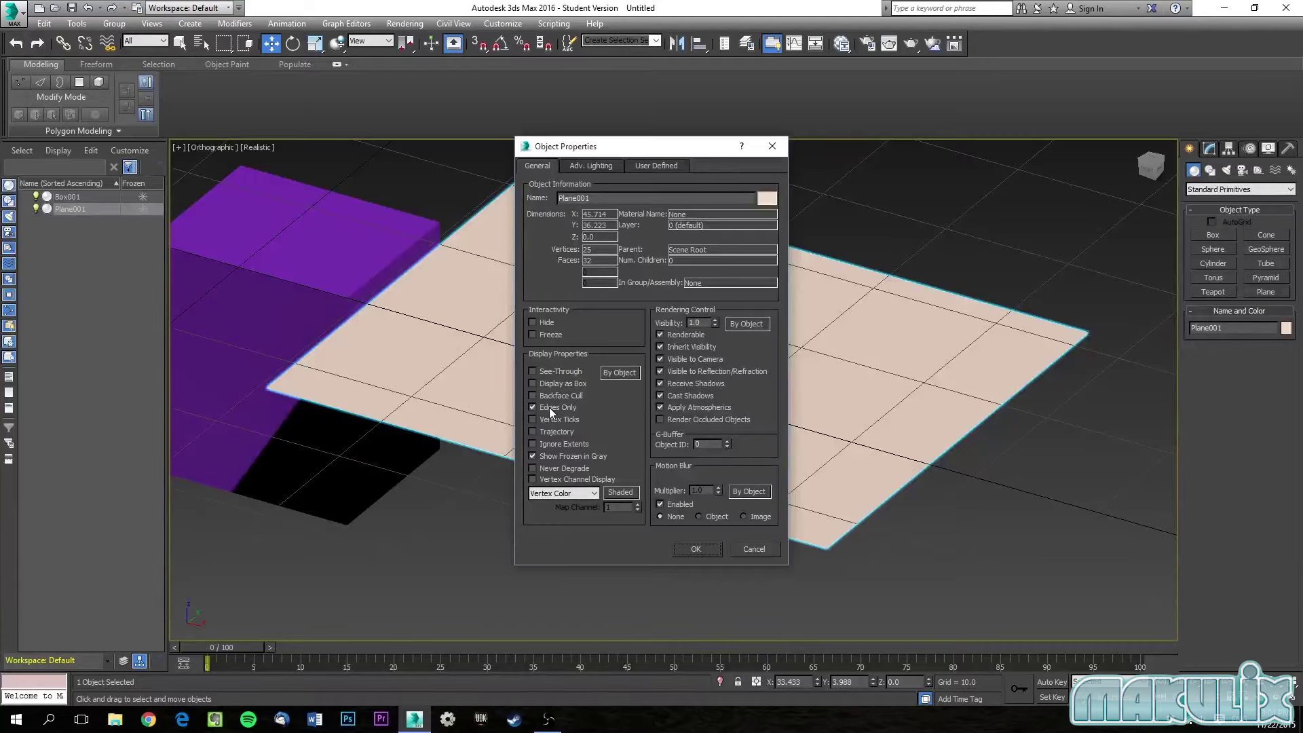
left_click(695, 549)
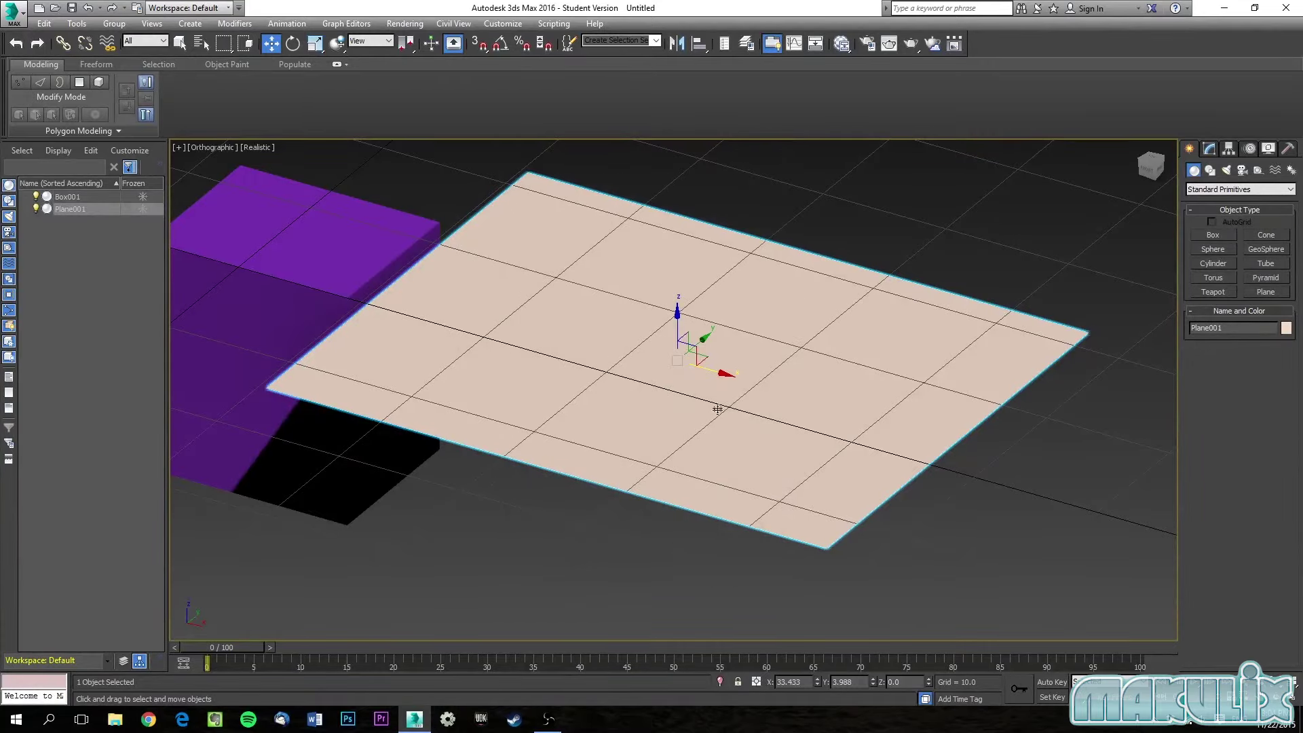
Turn on edged faces for the viewport and show the plane in the Top view.
scroll(725, 423, "up", 3)
key("F4")
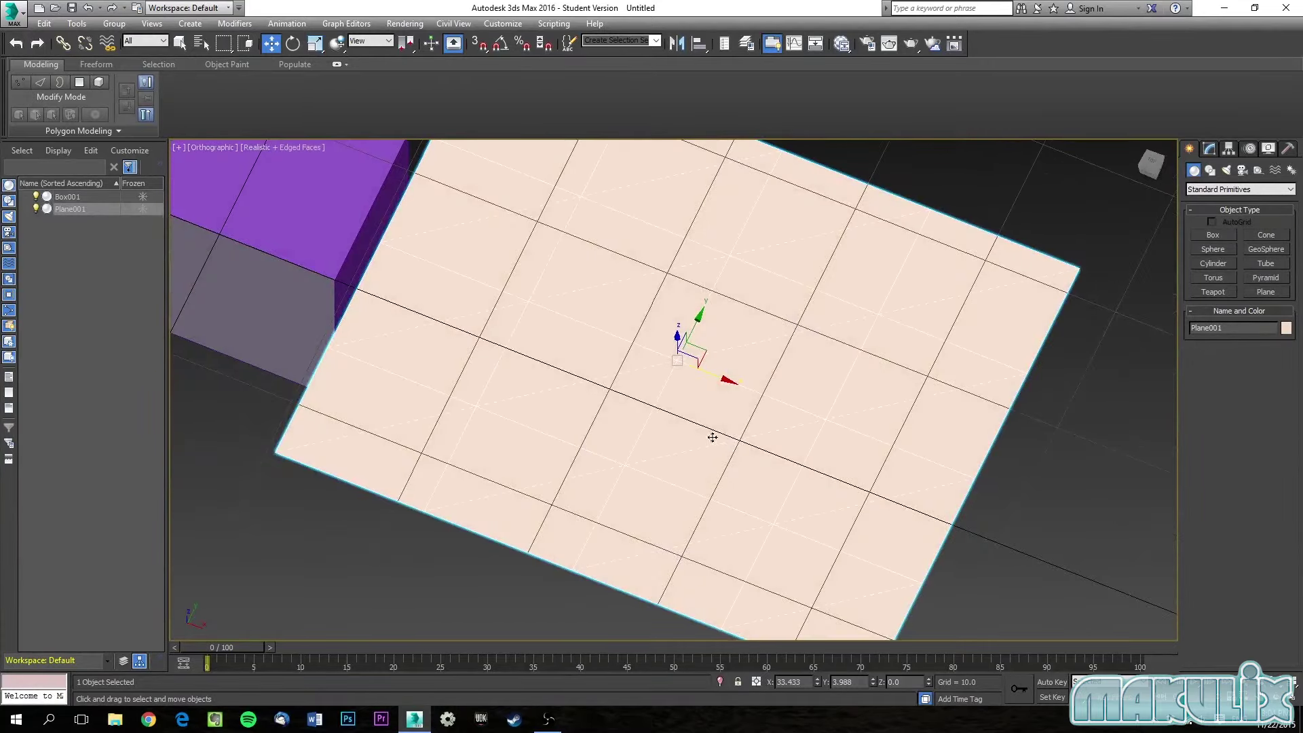
middle_click_drag(581, 360, 640, 379, "alt")
key("t")
scroll(640, 379, "up", 5)
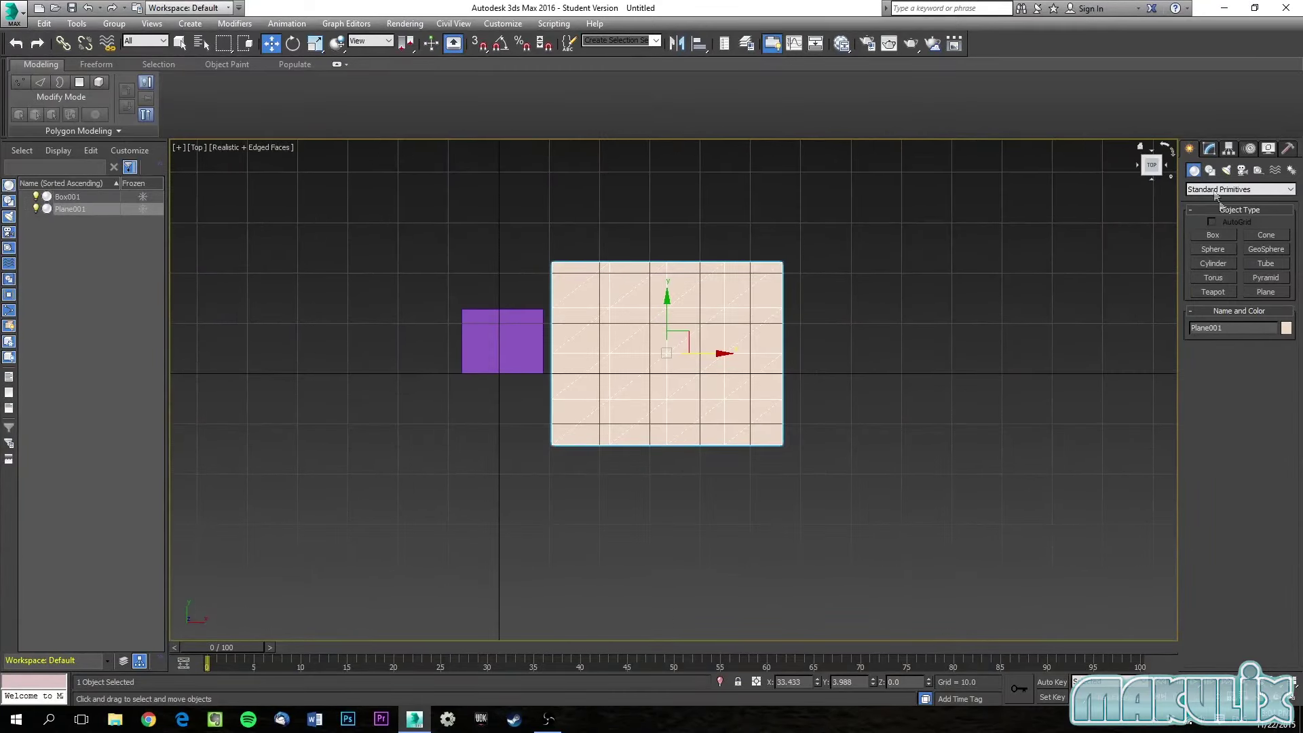
Set the plane's length segments and width segments to 1.
left_click(1211, 150)
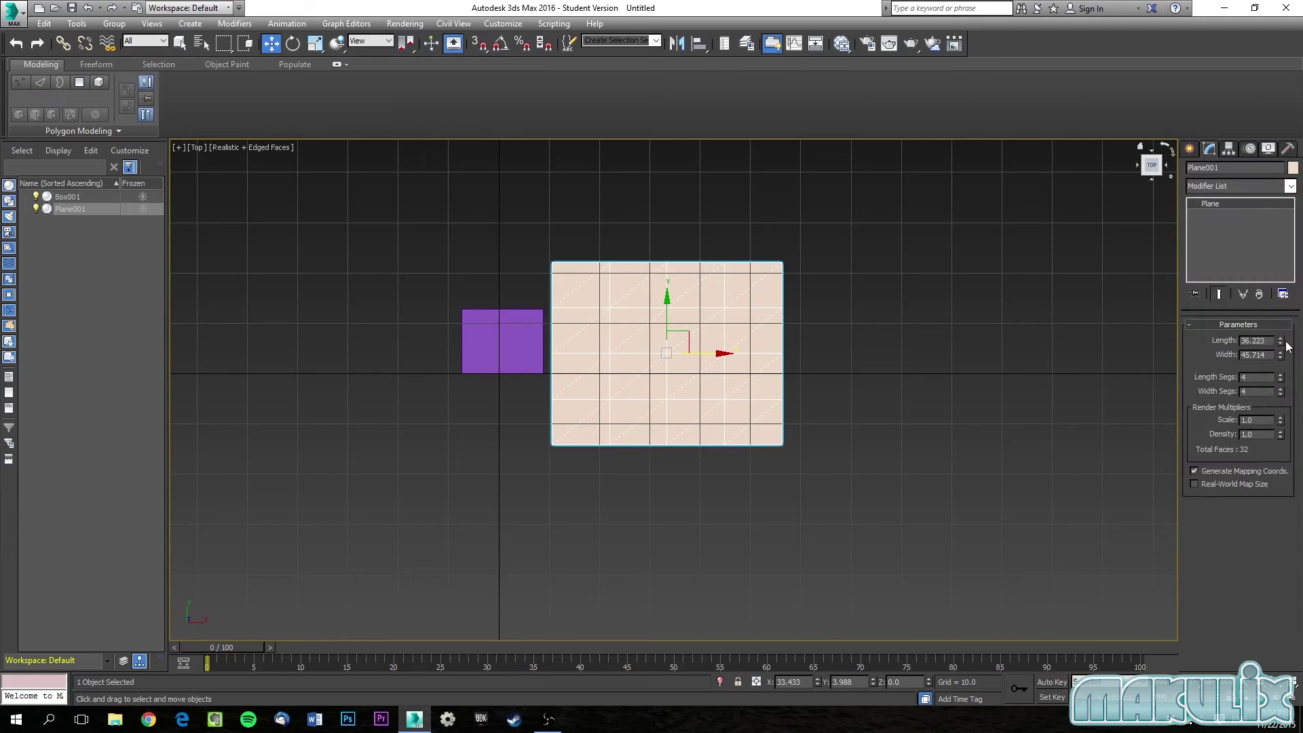
left_click(1282, 380)
left_click(1282, 381)
left_click(1281, 381)
left_click(1281, 395)
left_click(1281, 394)
left_click(1281, 394)
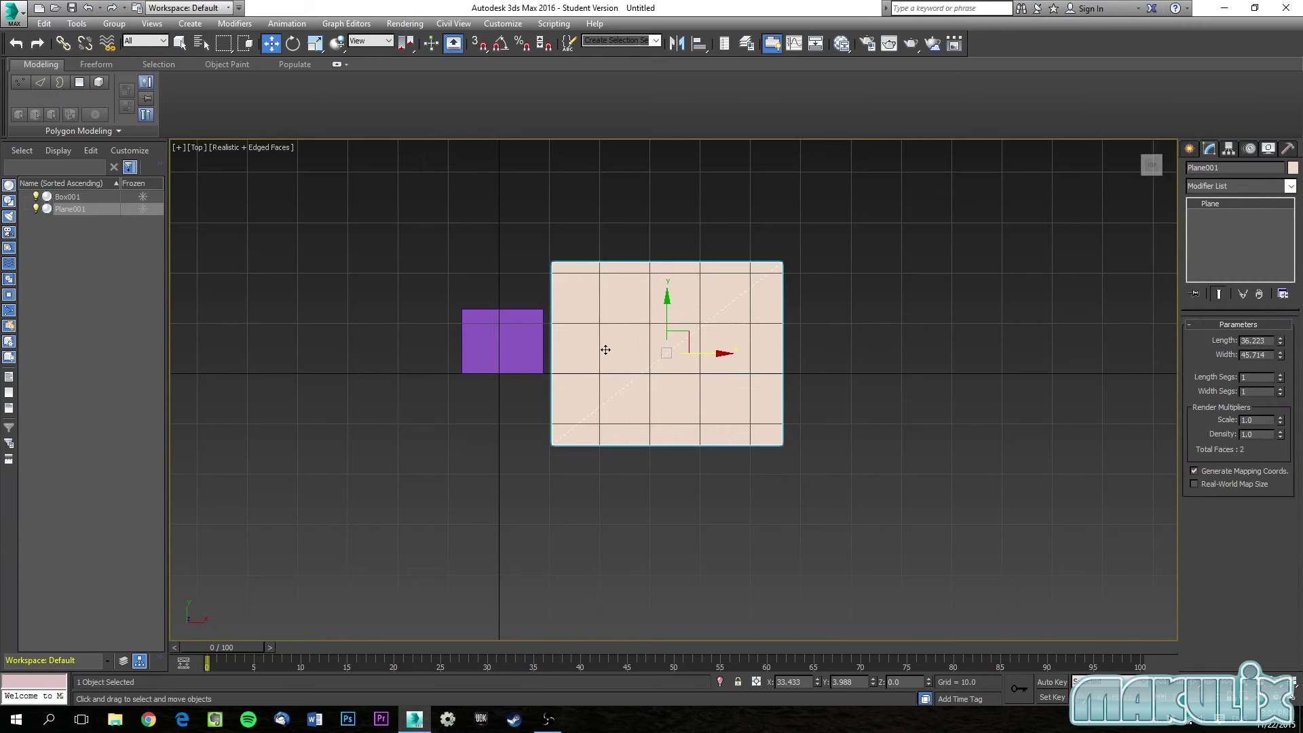
Turn off Edges Only in the plane's object properties.
scroll(605, 352, "up", 4)
middle_click_drag(657, 342, 579, 333)
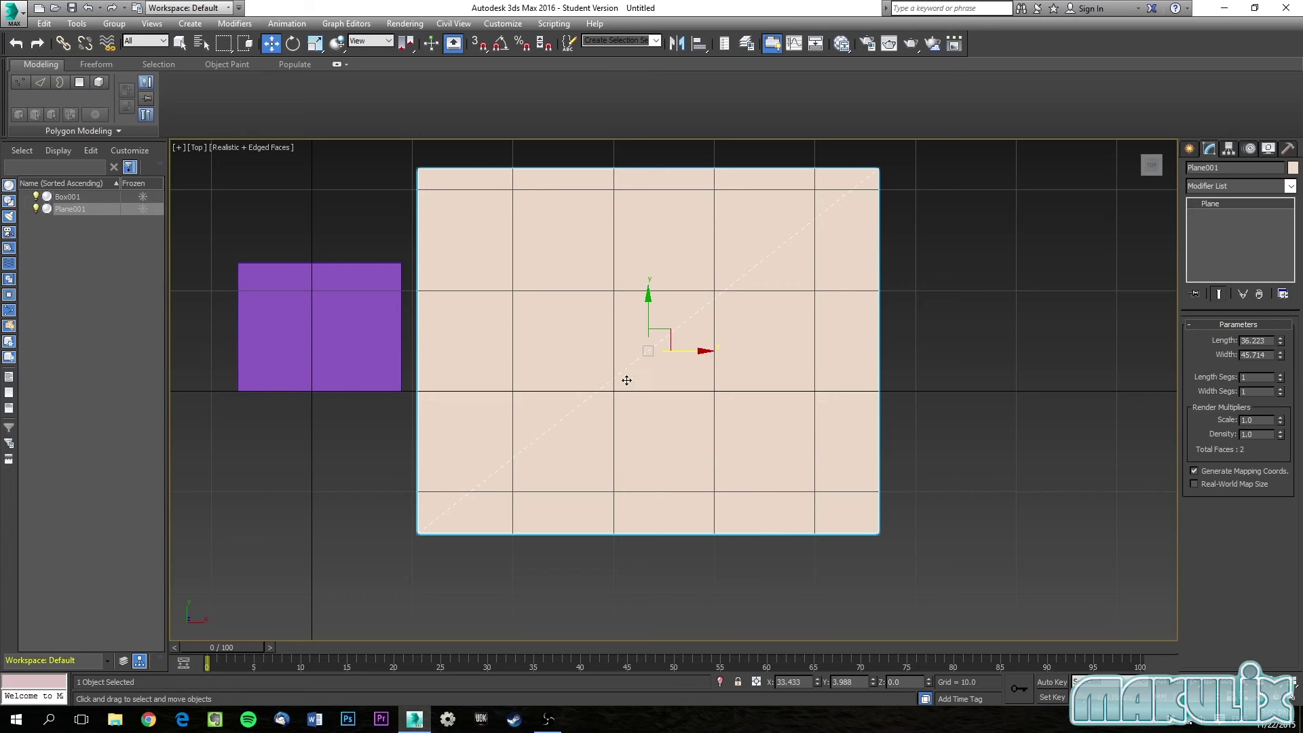
right_click(575, 306)
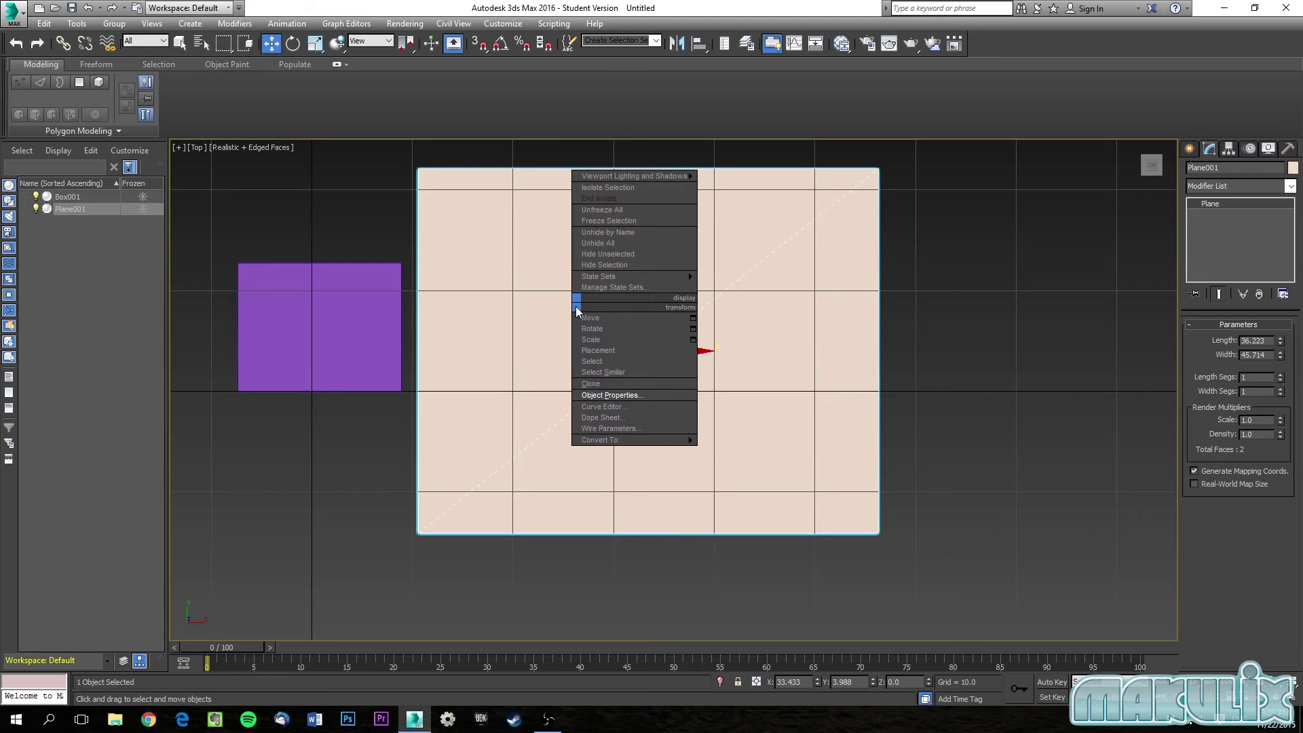
left_click(596, 394)
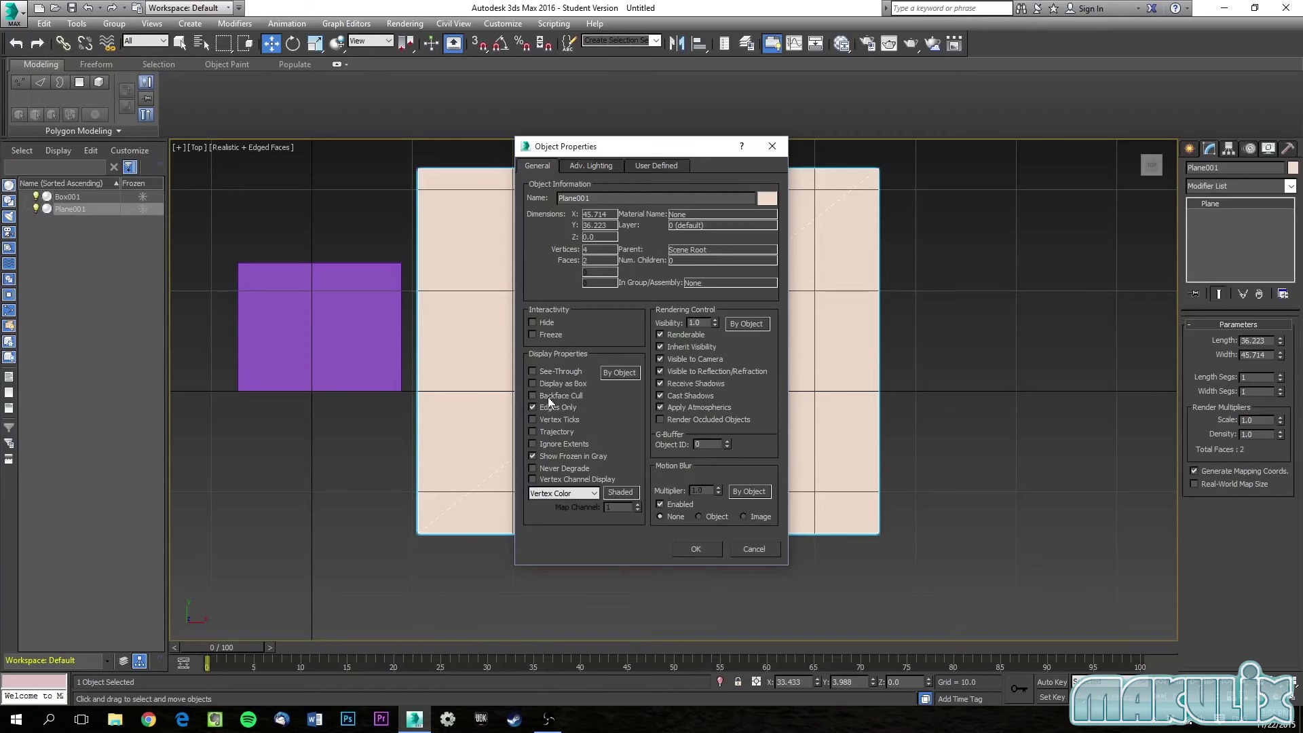
left_click(697, 550)
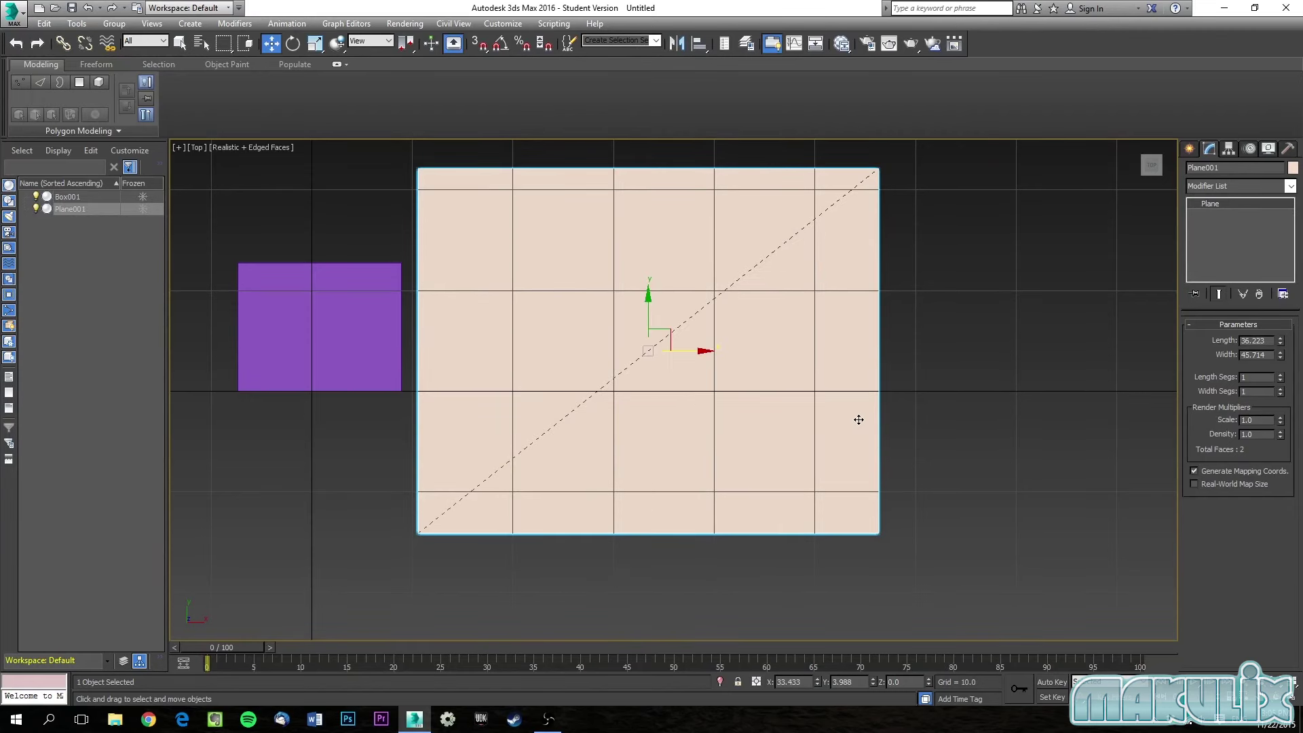
Delete the plane and the purple box, leaving an empty scene in the Perspective view.
key("Delete")
middle_click_drag(600, 410, 370, 311, "alt")
key("p")
middle_click_drag(328, 358, 833, 233)
mouse_move(658, 299)
middle_mouse_down("alt")
mouse_move(690, 301)
mouse_move(658, 328)
mouse_move(640, 390)
mouse_move(654, 311)
middle_mouse_up("alt")
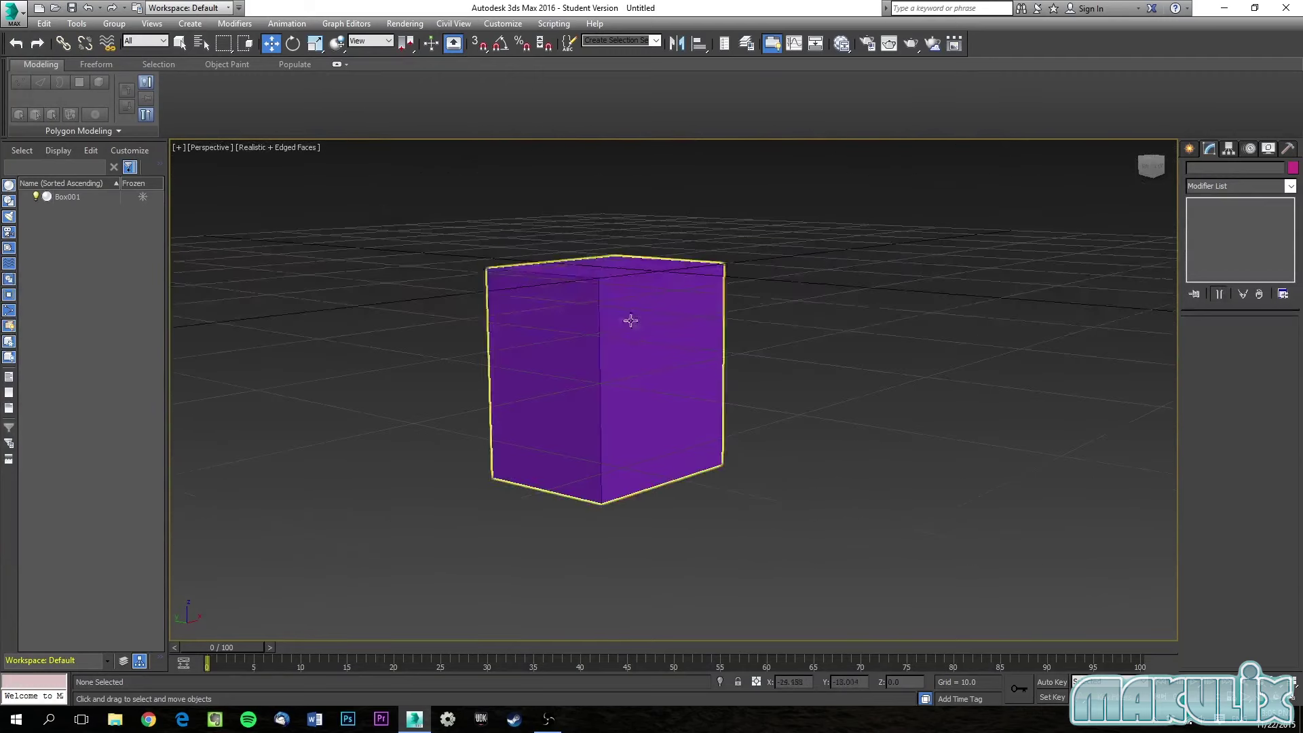
left_click(654, 310)
key("Delete")
middle_click_drag(646, 381, 606, 414, "alt")
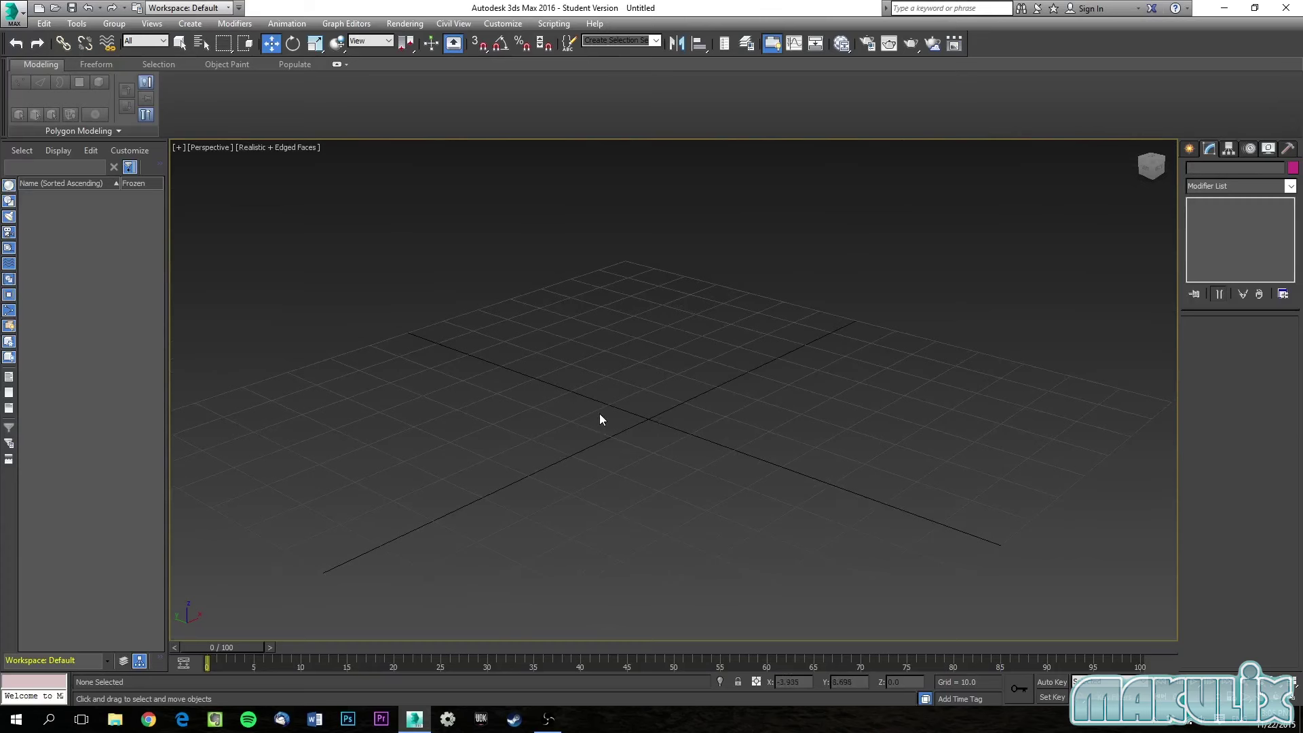
middle_click_drag(765, 433, 696, 433, "alt")
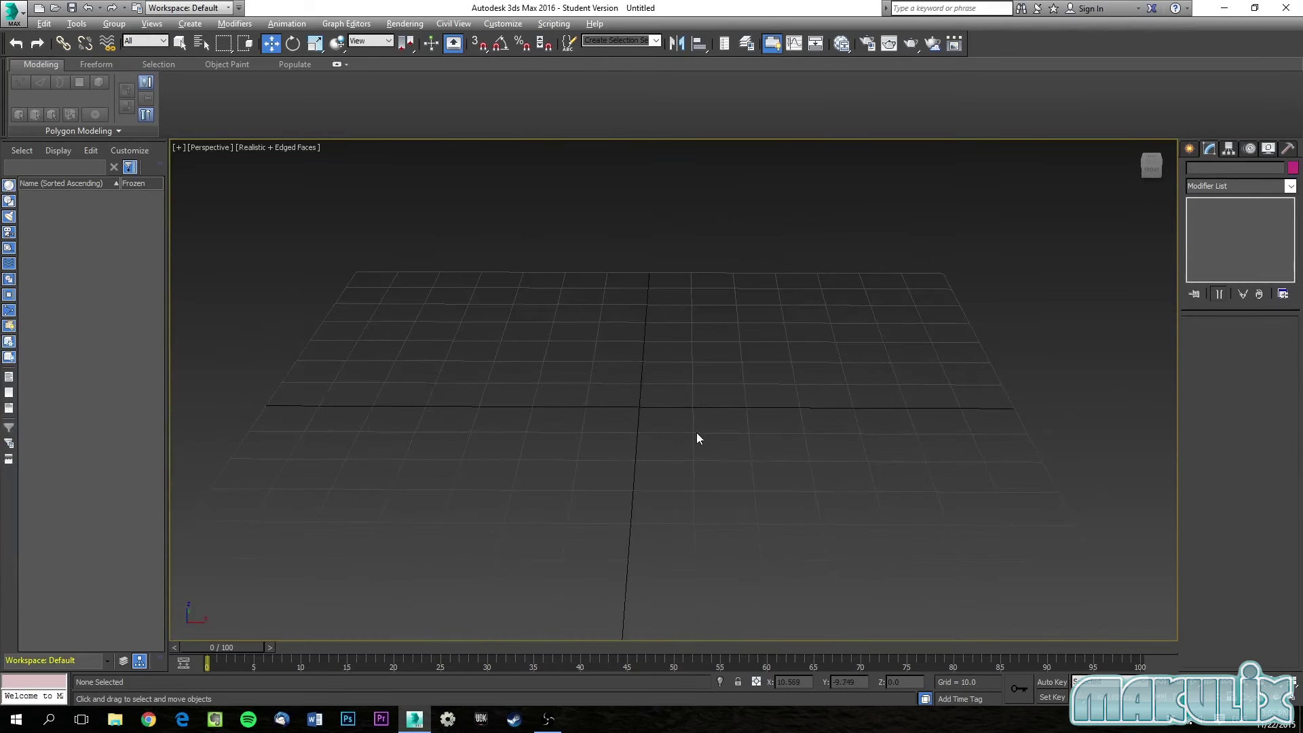
Try to create a cone with a first radius of about 14 near the grid's centre while changing views.
left_click(1191, 152)
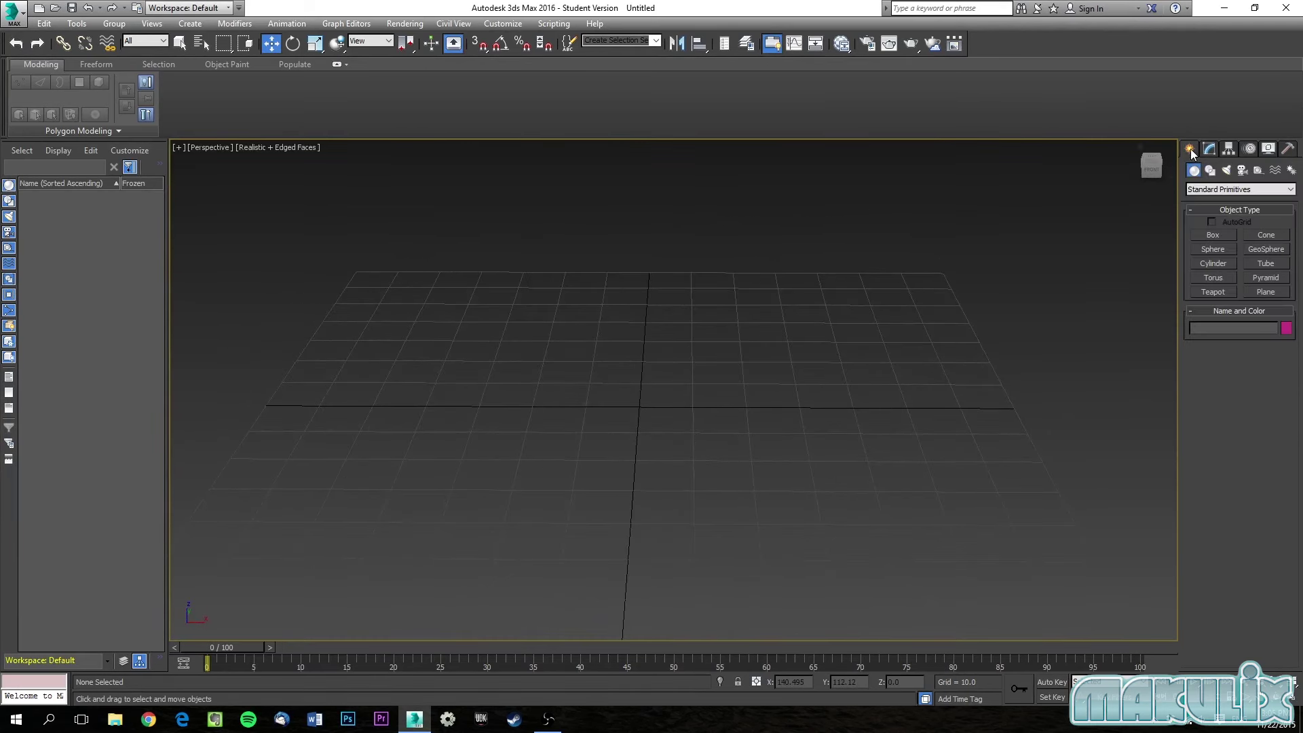
left_click(1217, 235)
left_click(1267, 234)
key("t")
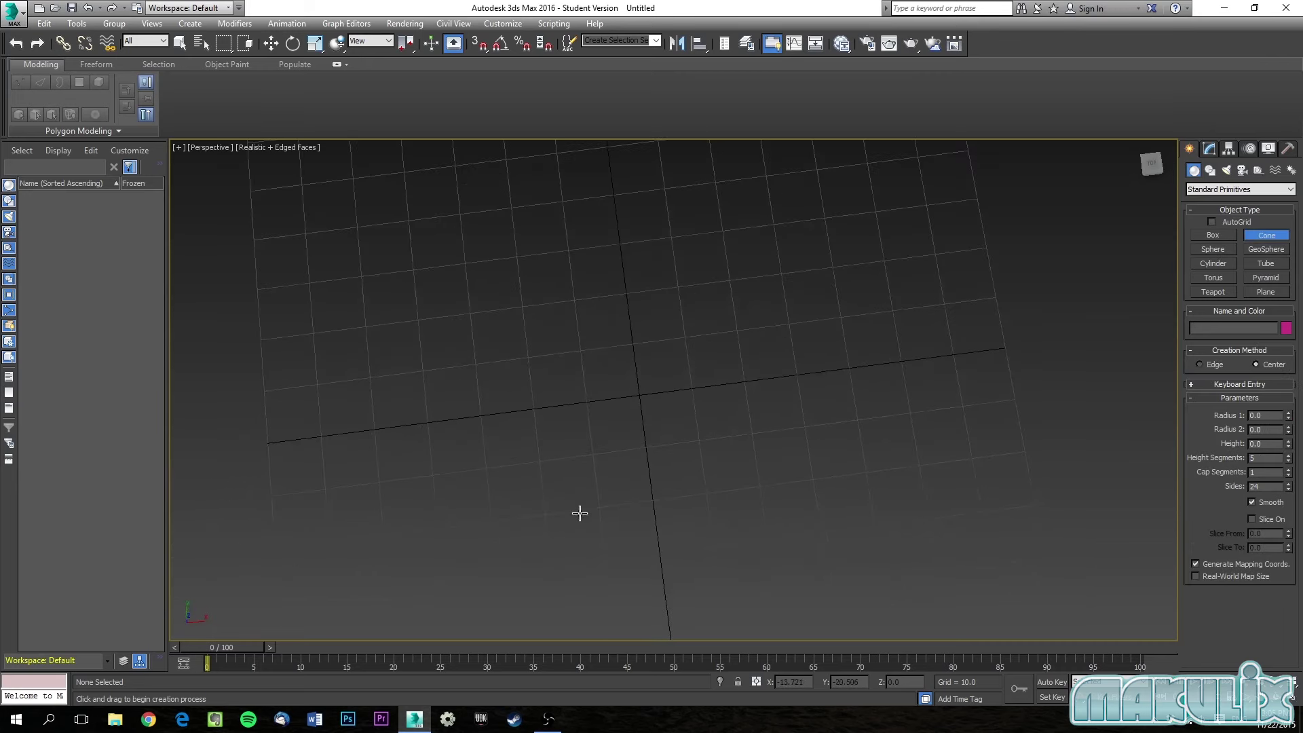
left_click_drag(654, 388, 707, 430)
left_click(663, 387)
left_click(663, 387)
scroll(663, 387, "up", 3)
middle_click_drag(663, 387, 586, 288)
key("shift+z")
key("shift+z")
key("shift+z")
key("shift+z")
key("shift+z")
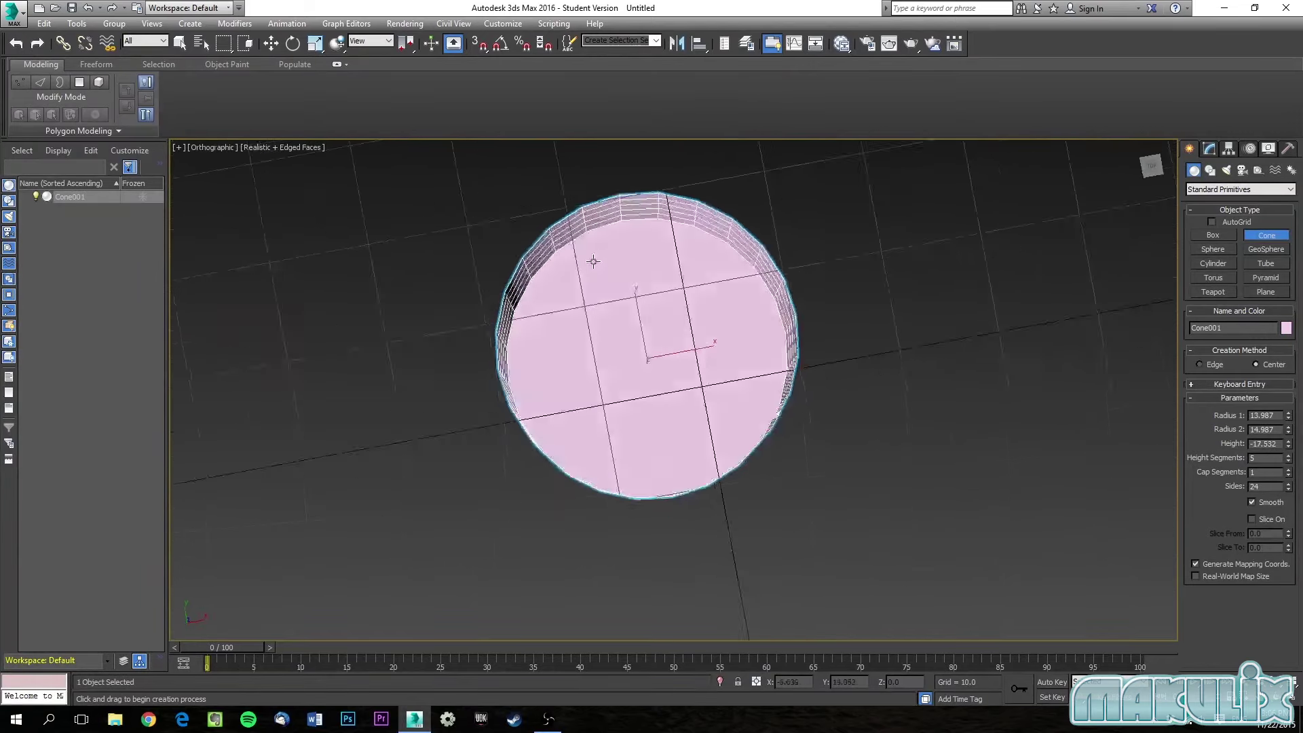
scroll(674, 427, "up", 8)
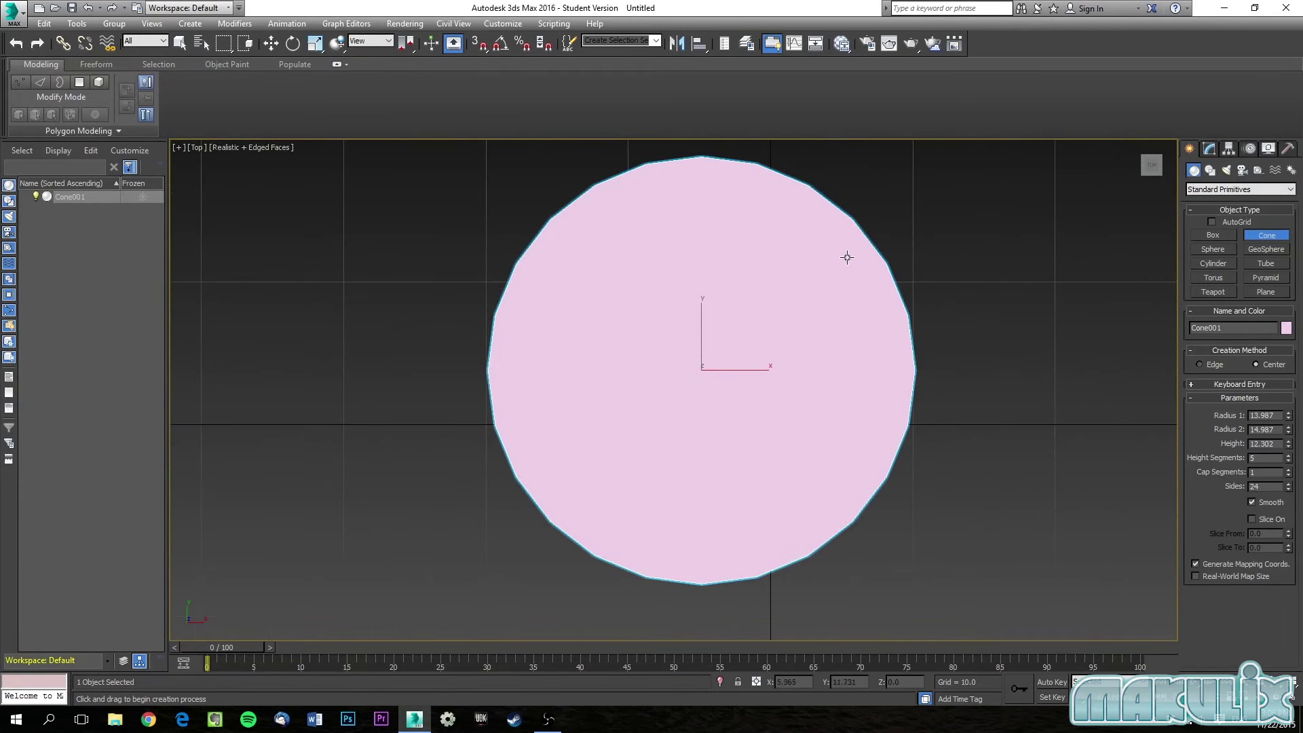
right_click(821, 268)
key("p")
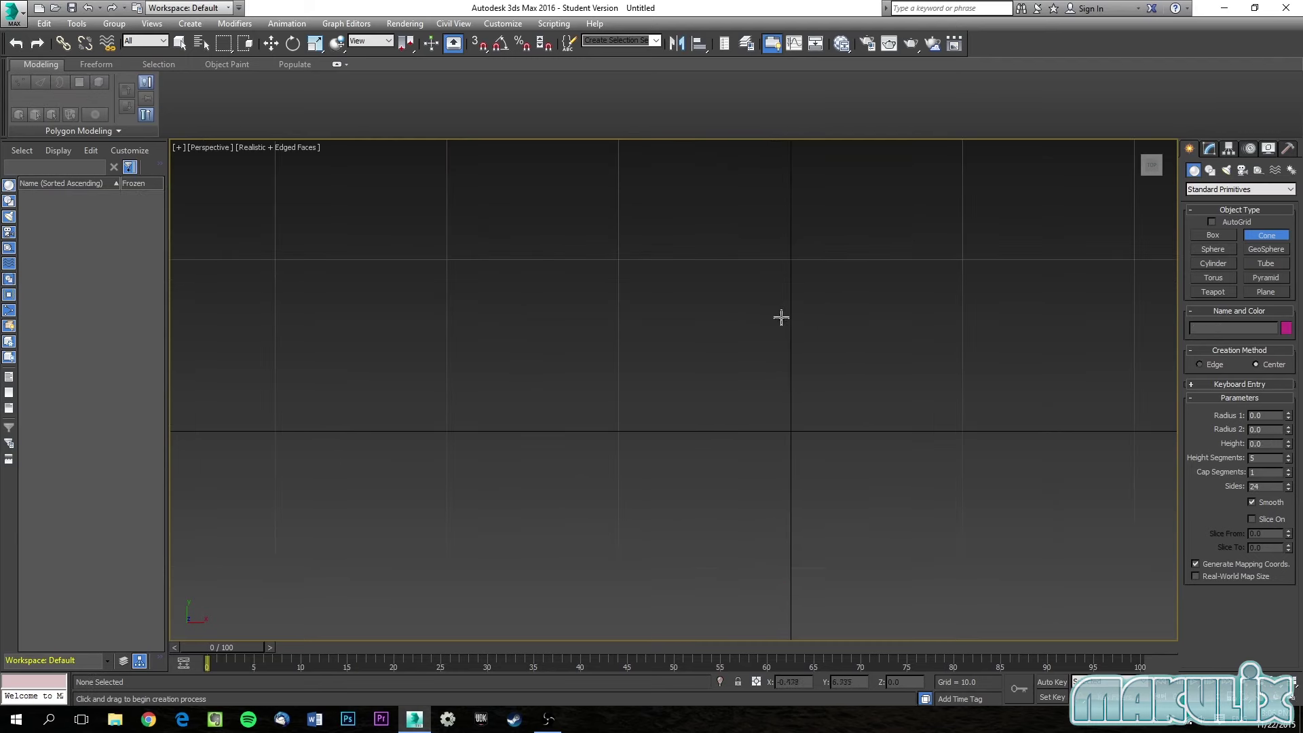
Create a box about 18.7 long, 18.6 wide and 24.9 high near the grid's centre.
middle_click_drag(786, 209, 861, 360, "alt")
left_click(1213, 235)
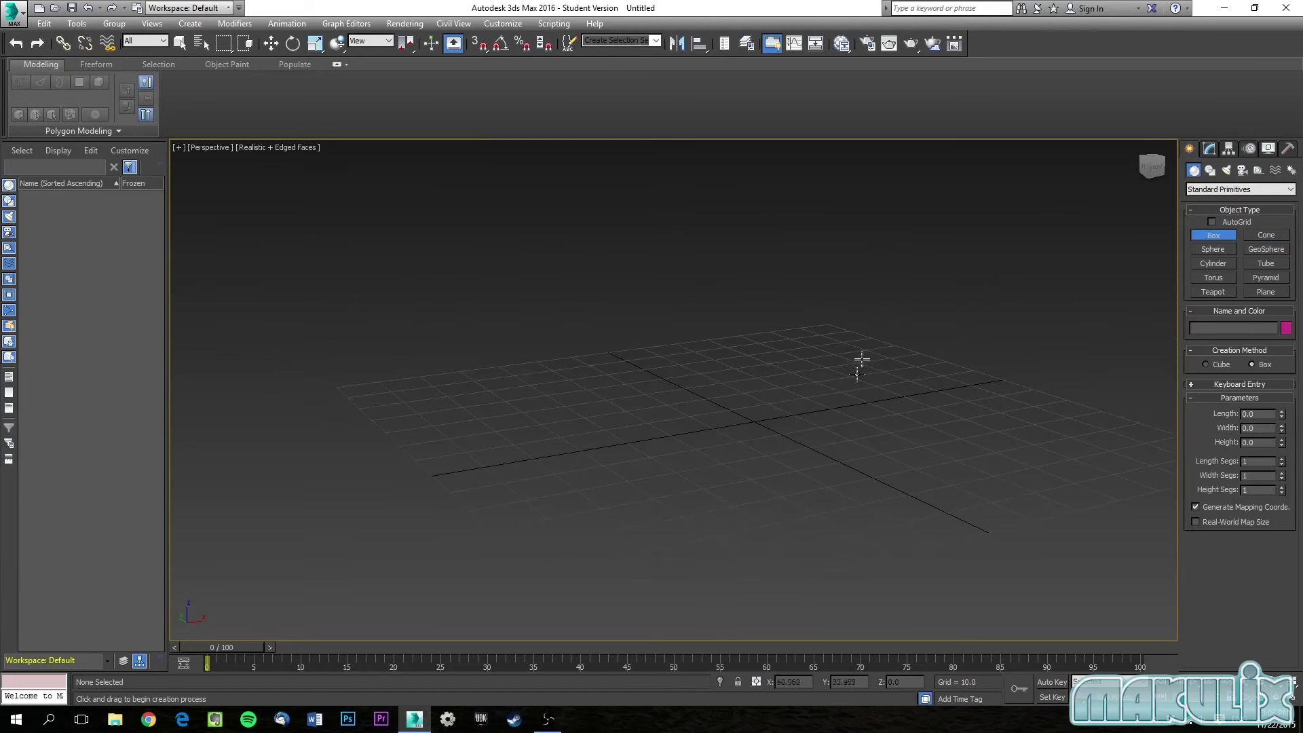
left_click_drag(692, 414, 817, 428)
middle_click_drag(844, 361, 826, 397, "alt")
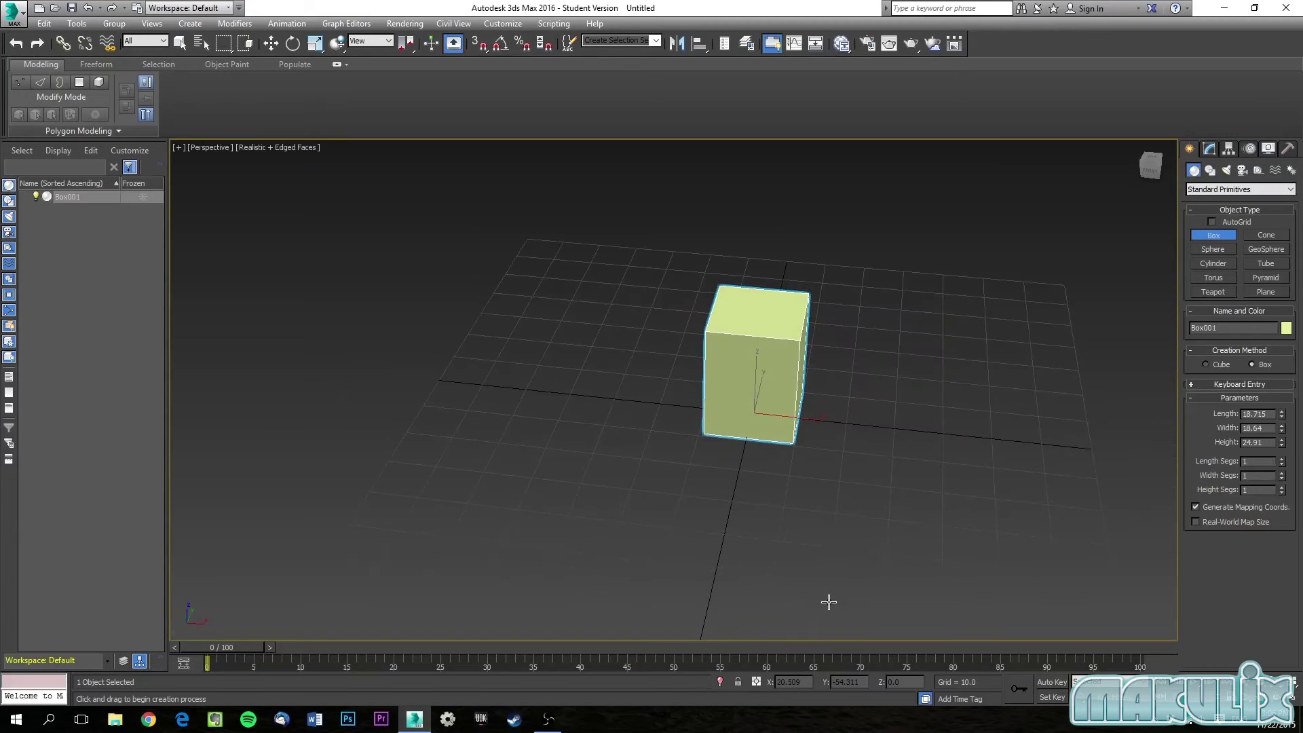
Centre the box on the grid with the Move tool by setting its X and Y position to 0.
key("w")
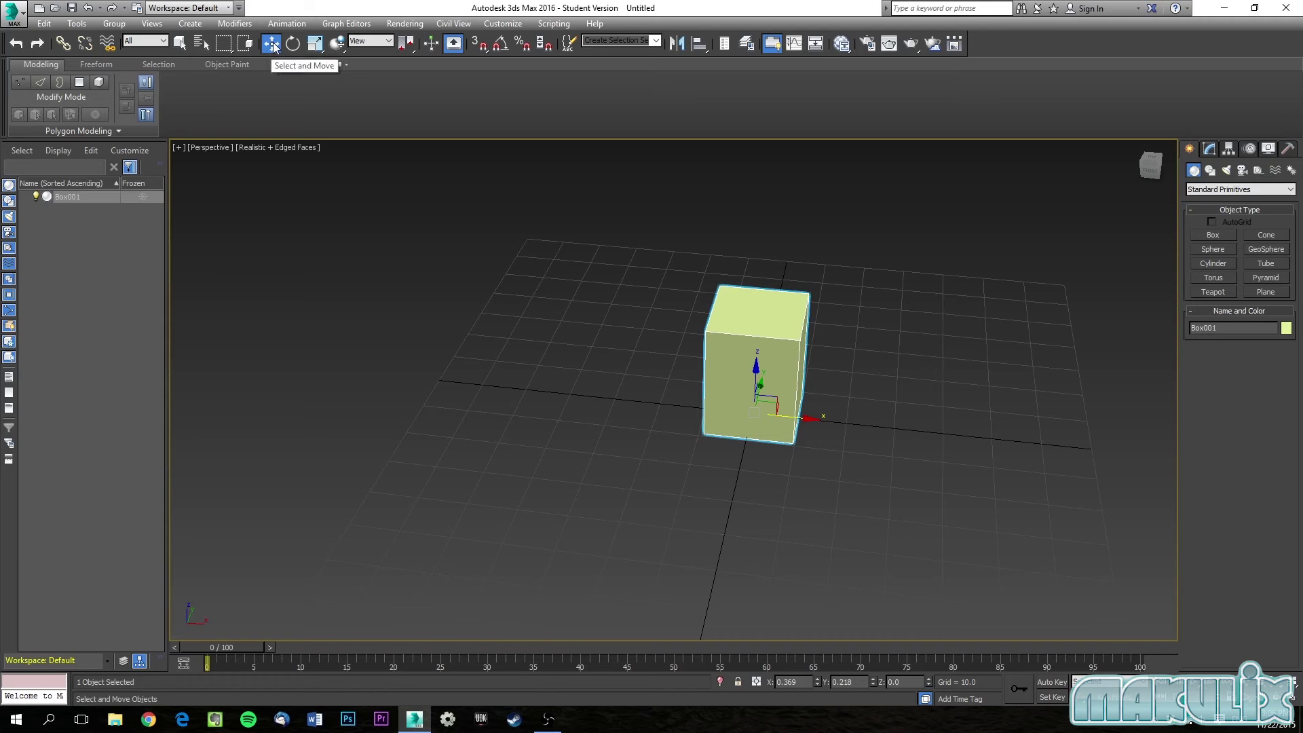
middle_click_drag(776, 479, 776, 433)
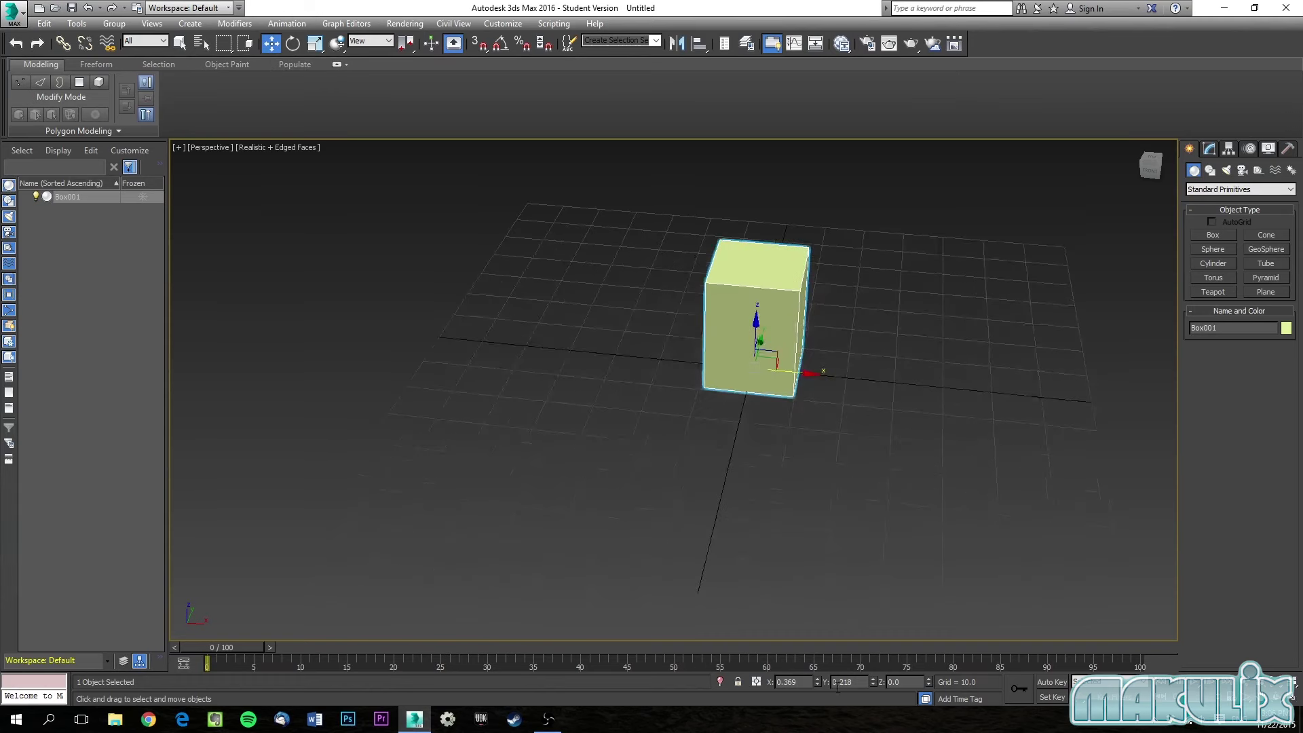
double_click(808, 677)
type("0")
key("Return")
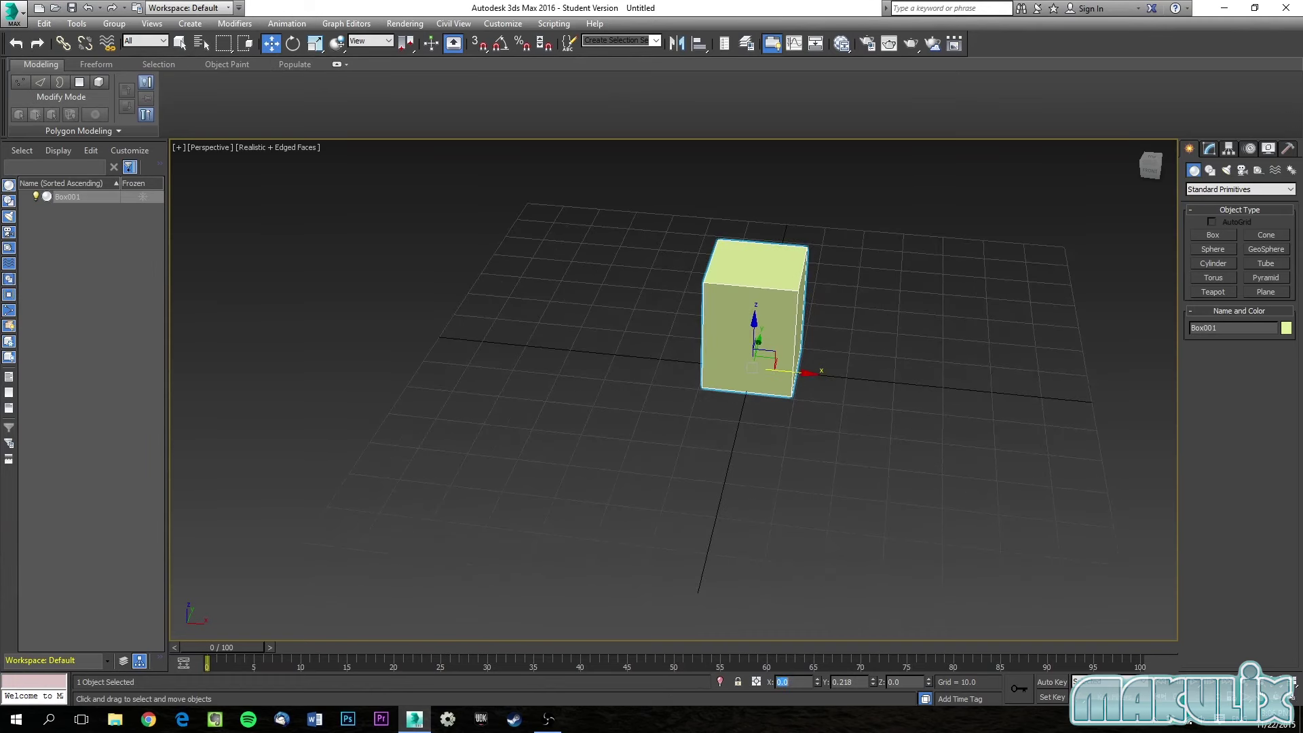
key("Tab")
type("0")
key("Return")
key("Tab")
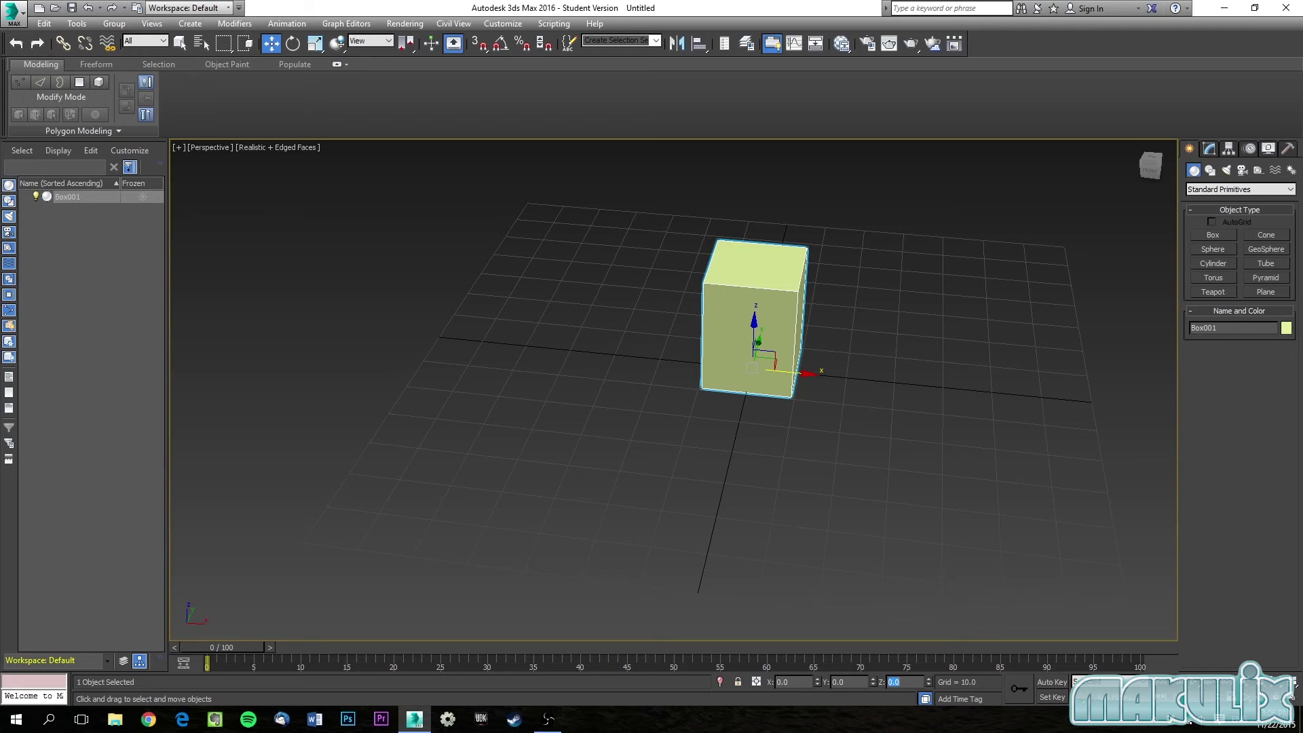
Inspect the box up close and compare its uniform Scale gizmo with its Move gizmo.
middle_click_drag(726, 474, 751, 455, "alt")
scroll(778, 359, "up", 5)
middle_click_drag(776, 351, 777, 364)
scroll(767, 400, "down", 5)
scroll(760, 377, "up", 1)
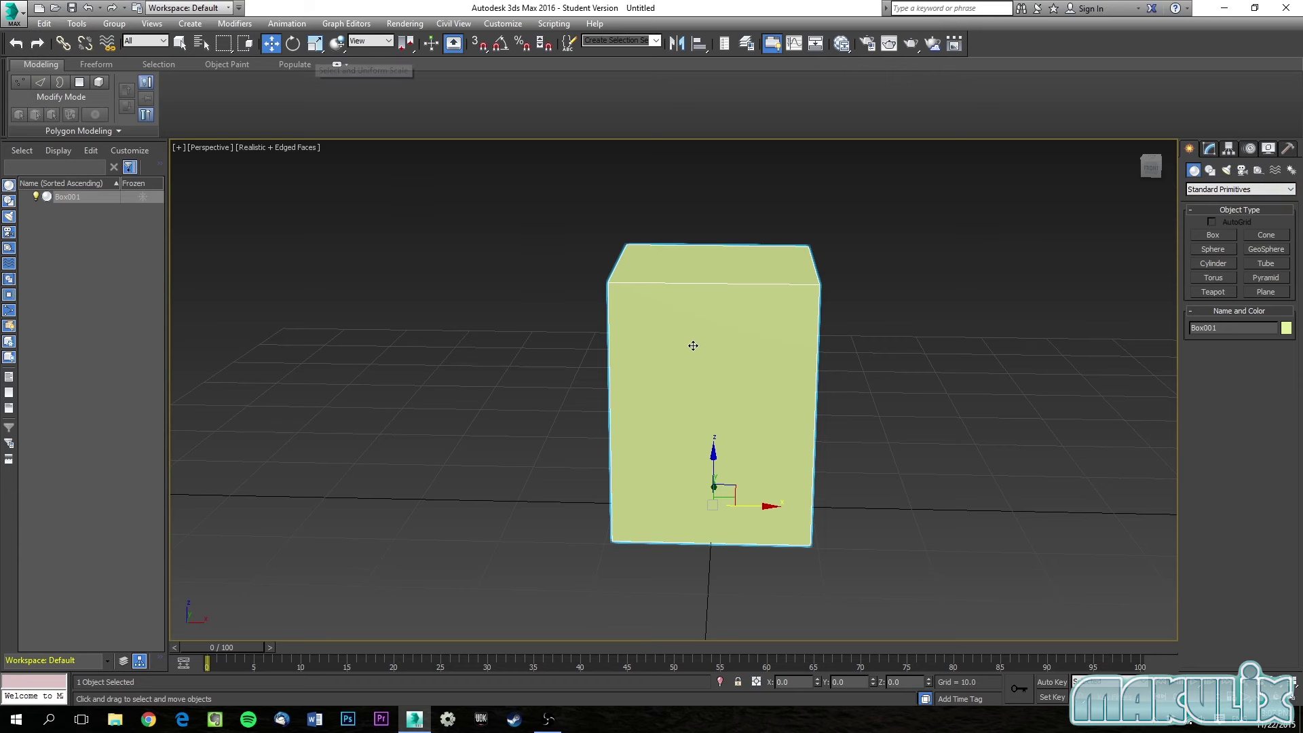
left_click(313, 45)
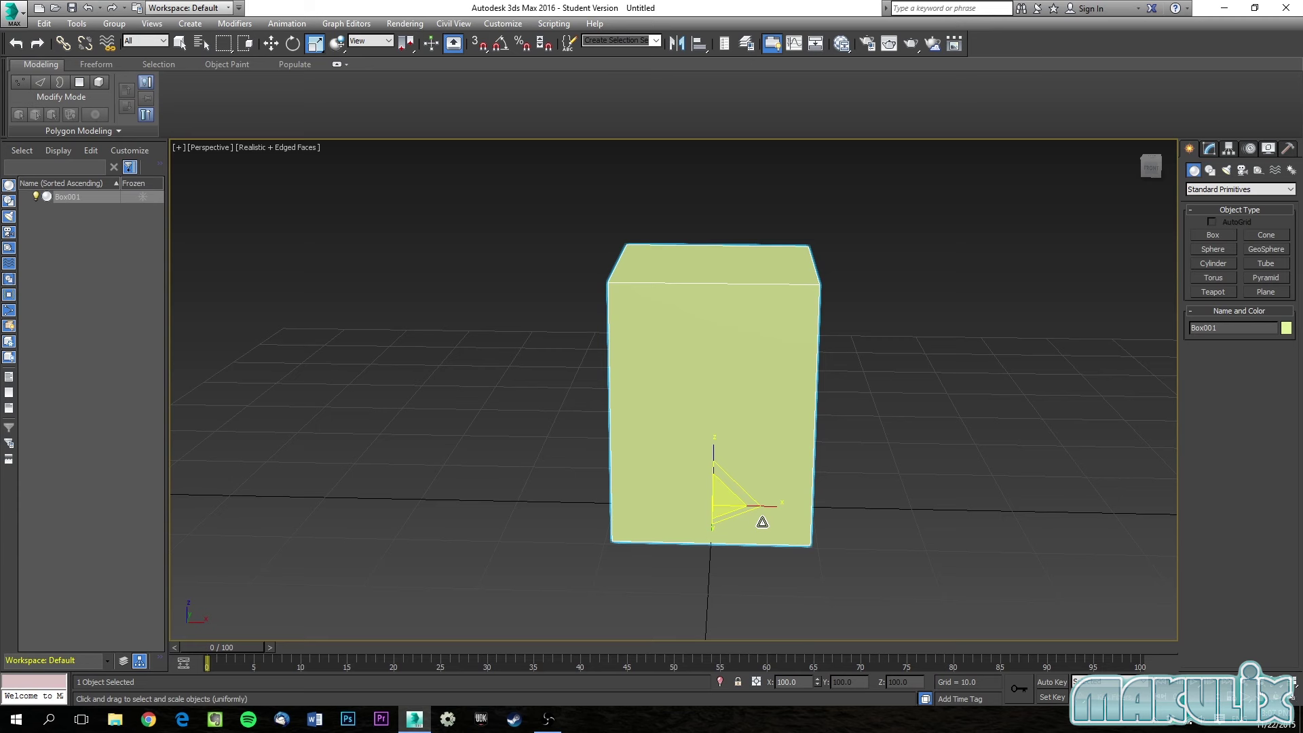
left_click(270, 44)
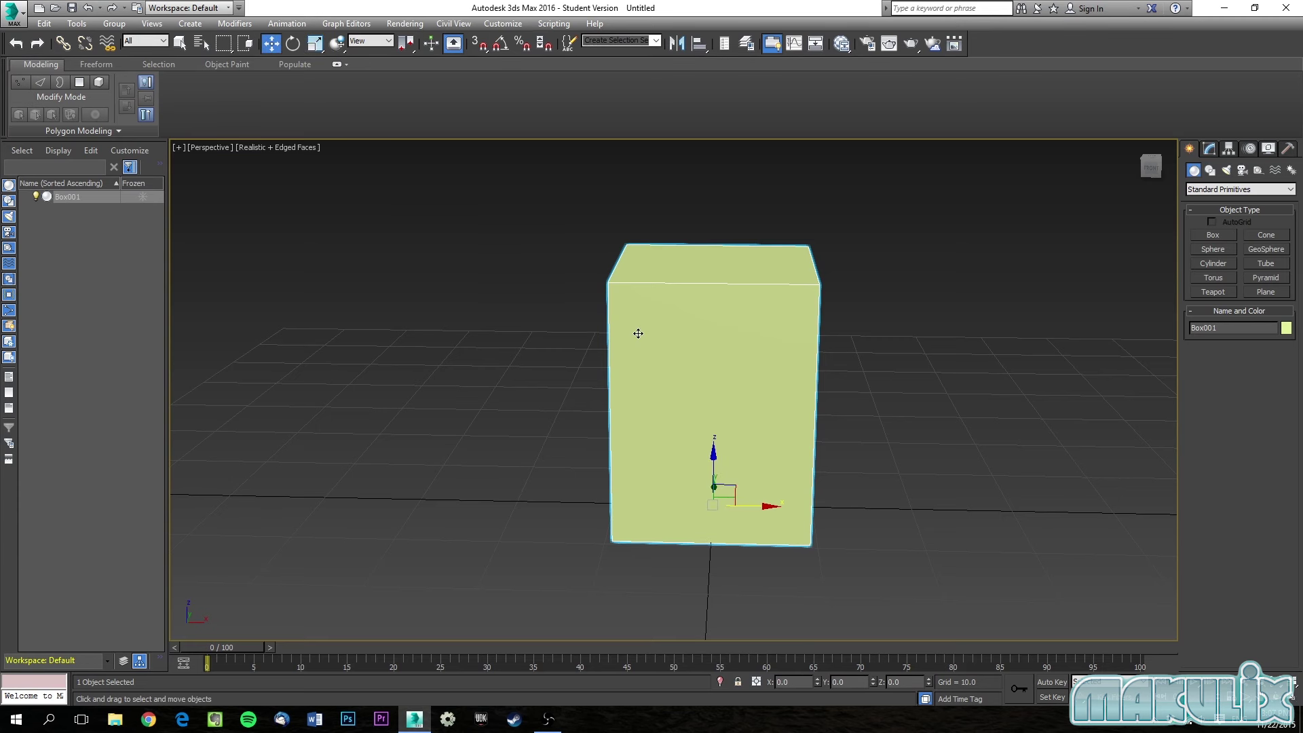
Apply an Edit Poly modifier to the box.
left_click(1209, 149)
left_click(1215, 186)
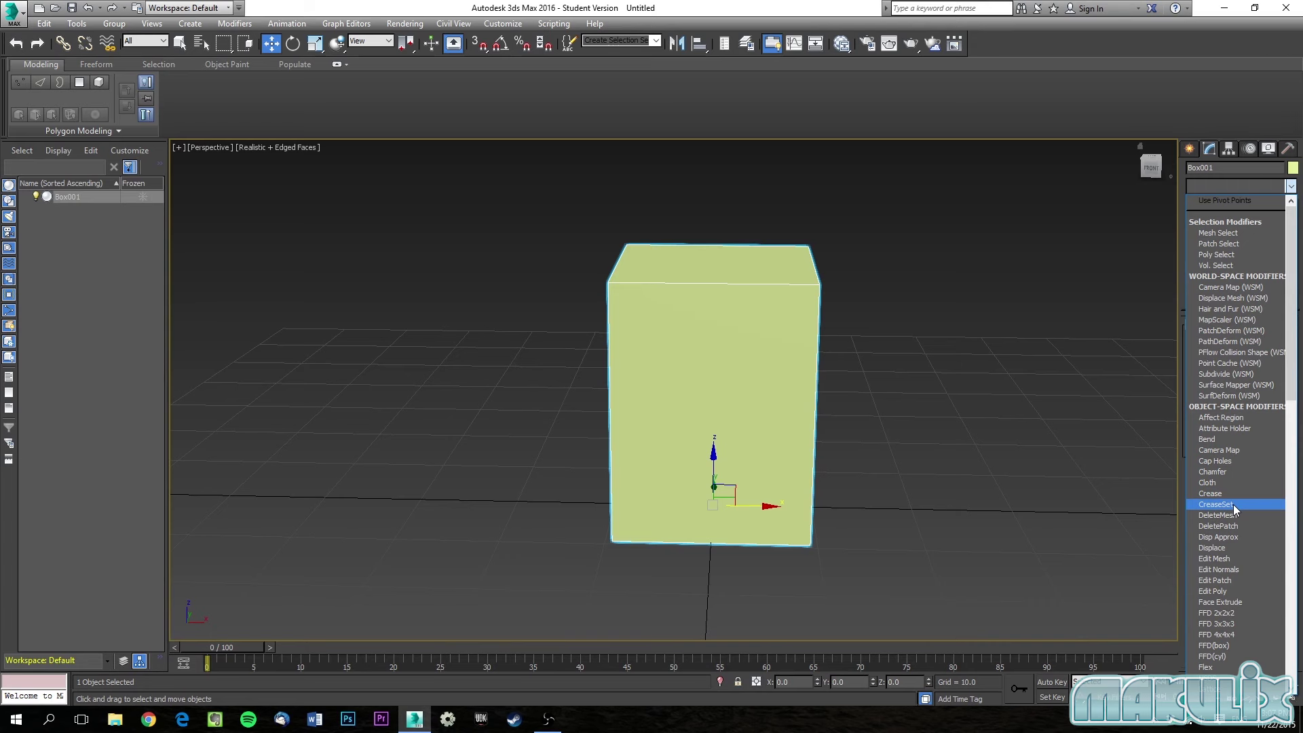
type("er List")
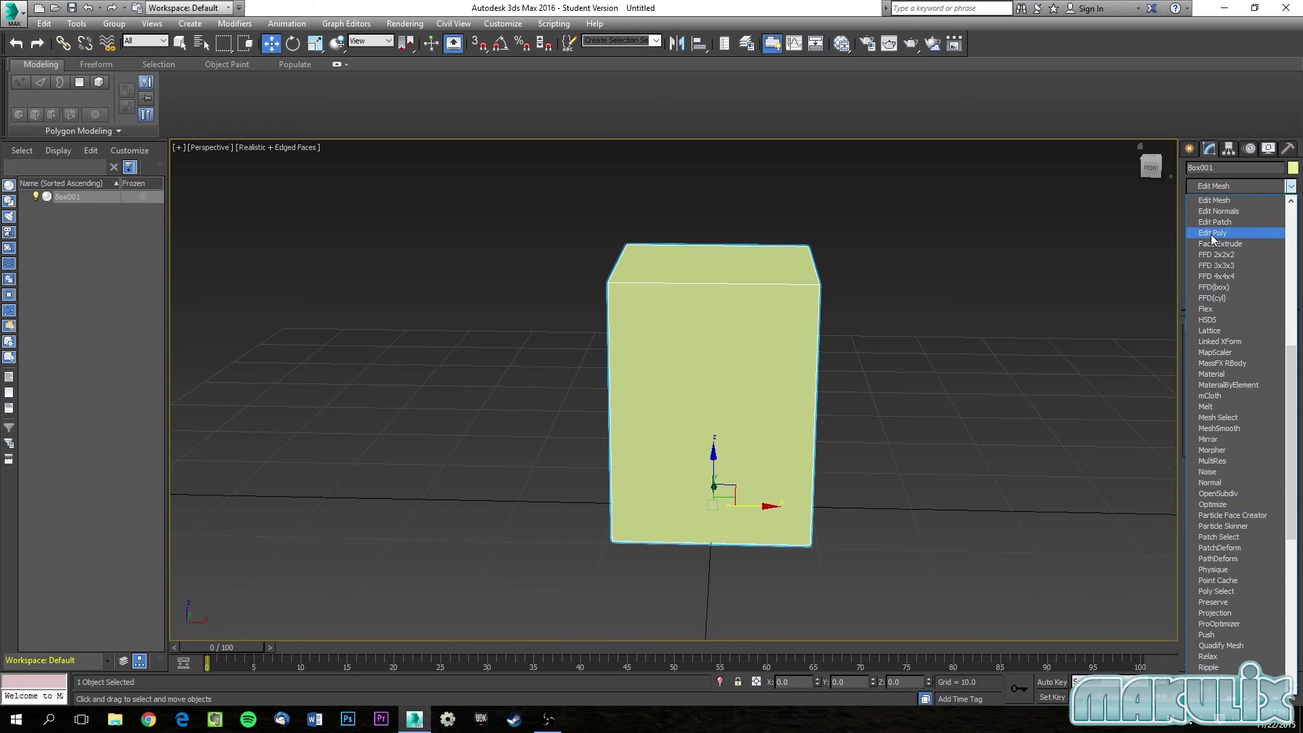
left_click(1213, 235)
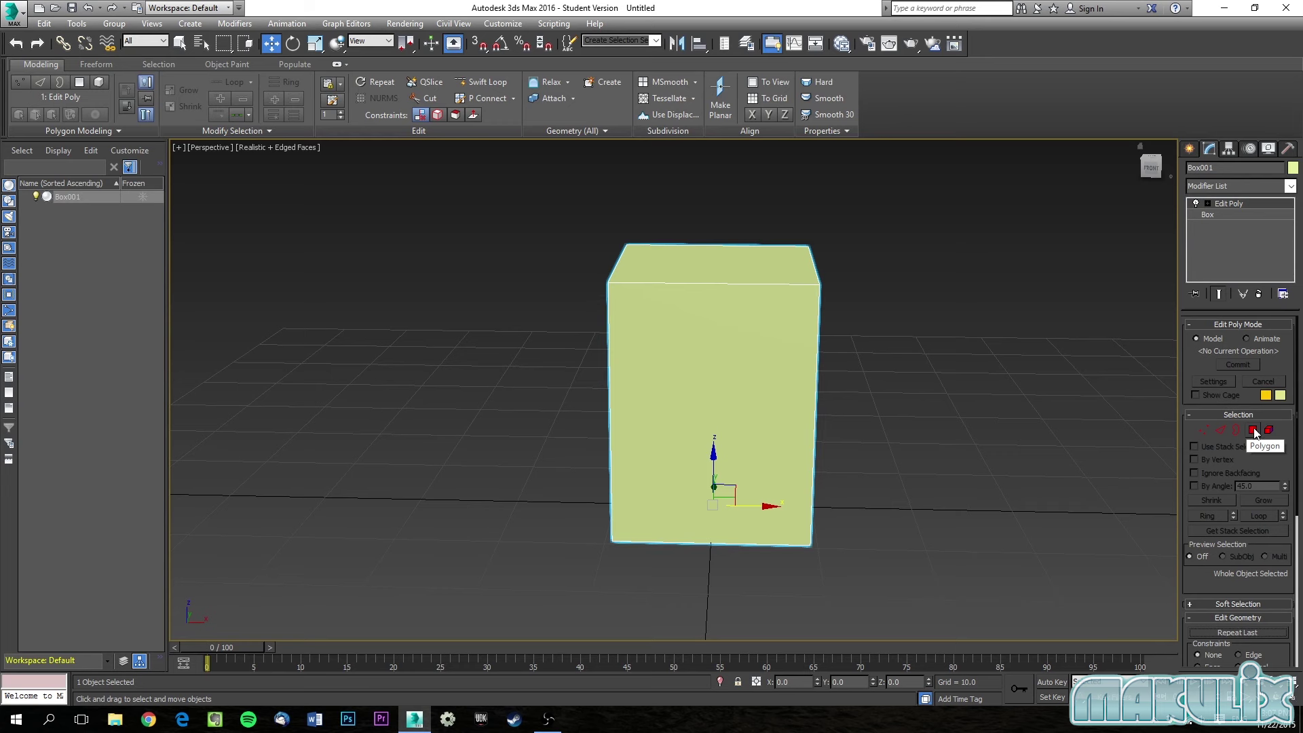
Select the box's upper front-left corner vertex at vertex level, first in perspective and again in the Front view, and clear the selection.
left_click(1204, 434)
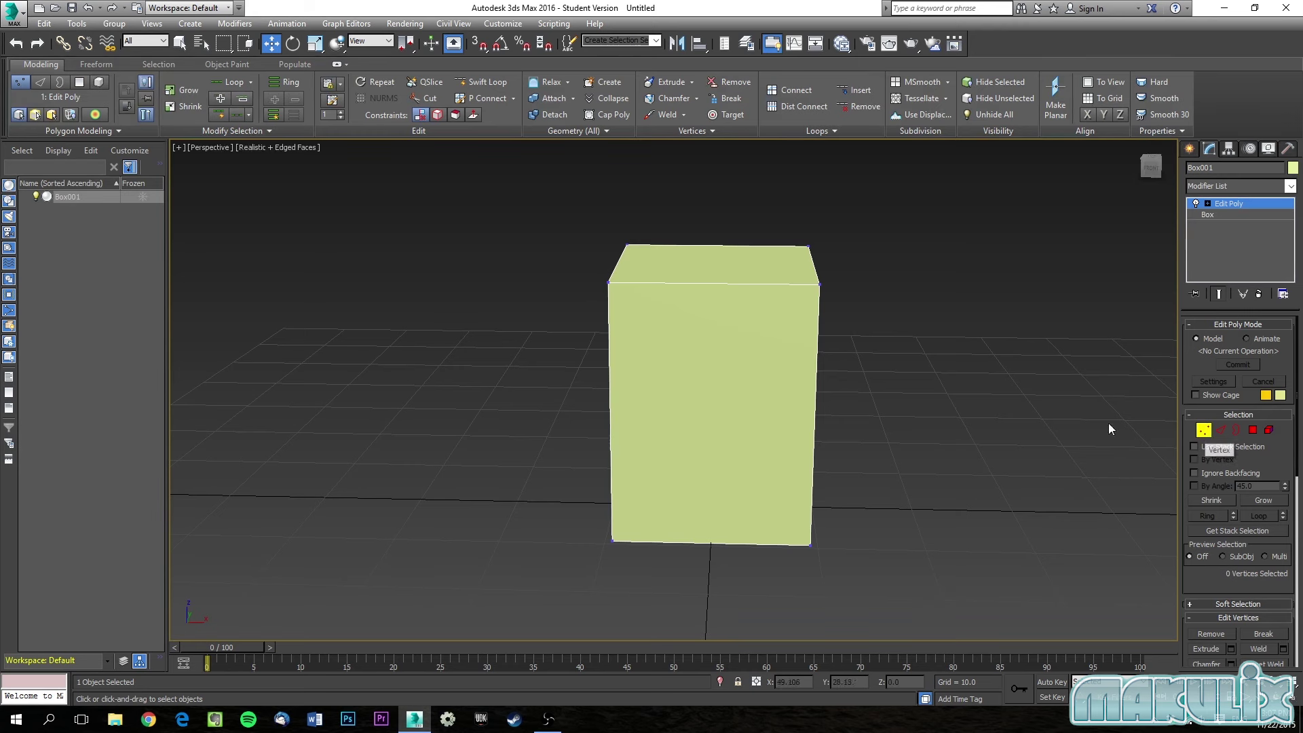
left_click(606, 283)
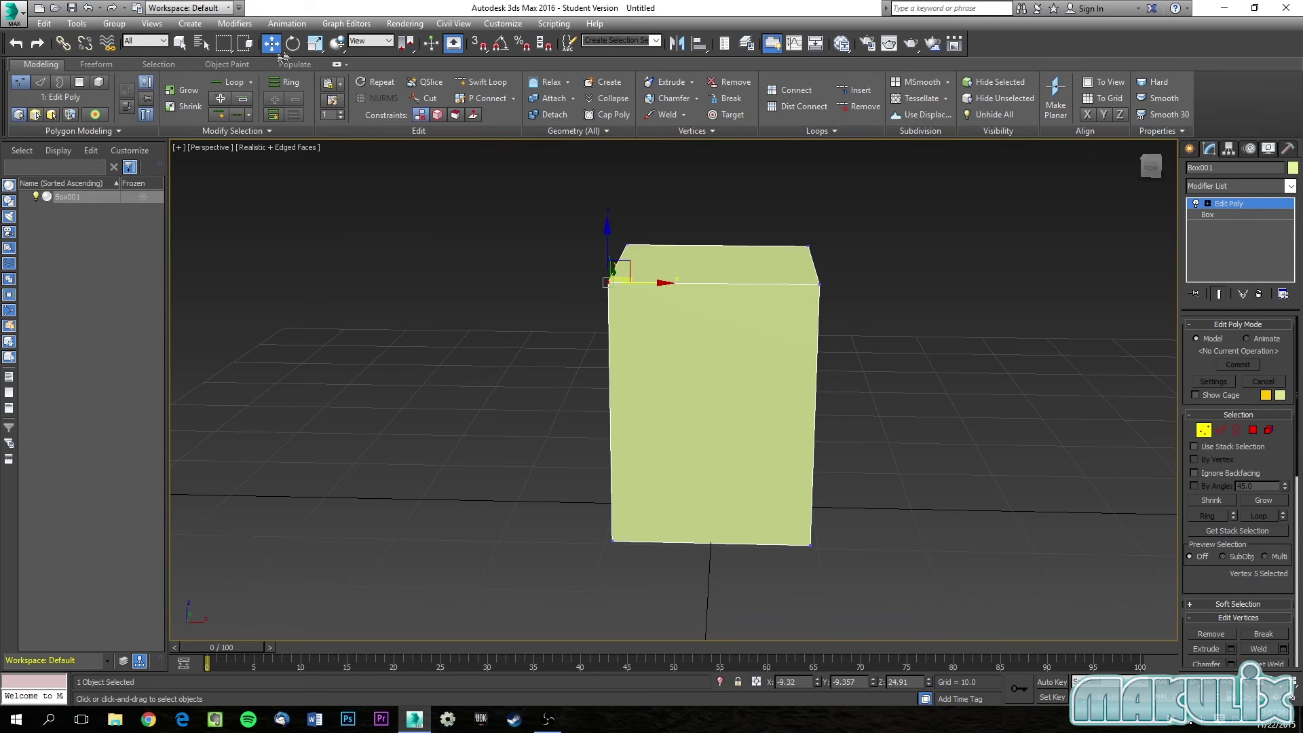
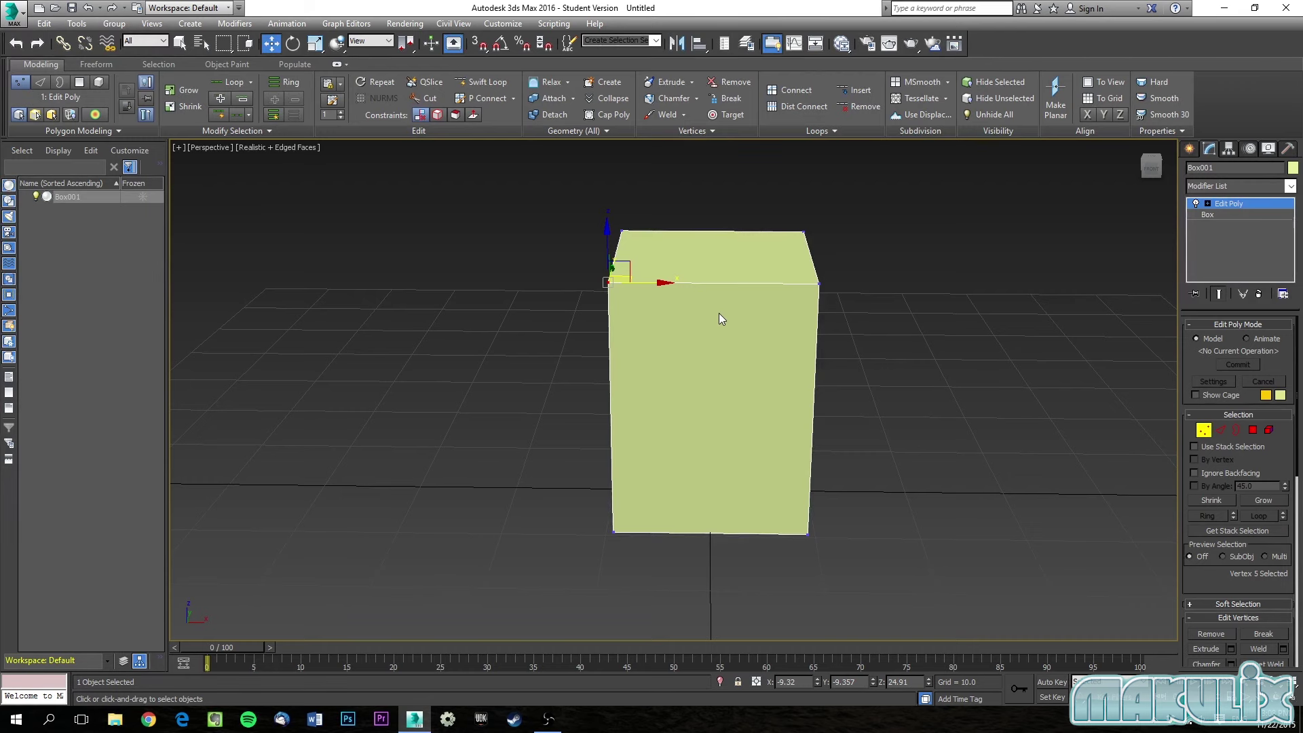
key("f")
scroll(663, 343, "up", 5)
middle_click_drag(663, 320, 674, 363)
left_click(582, 384)
middle_click_drag(585, 375, 521, 299)
scroll(594, 373, "up", 4)
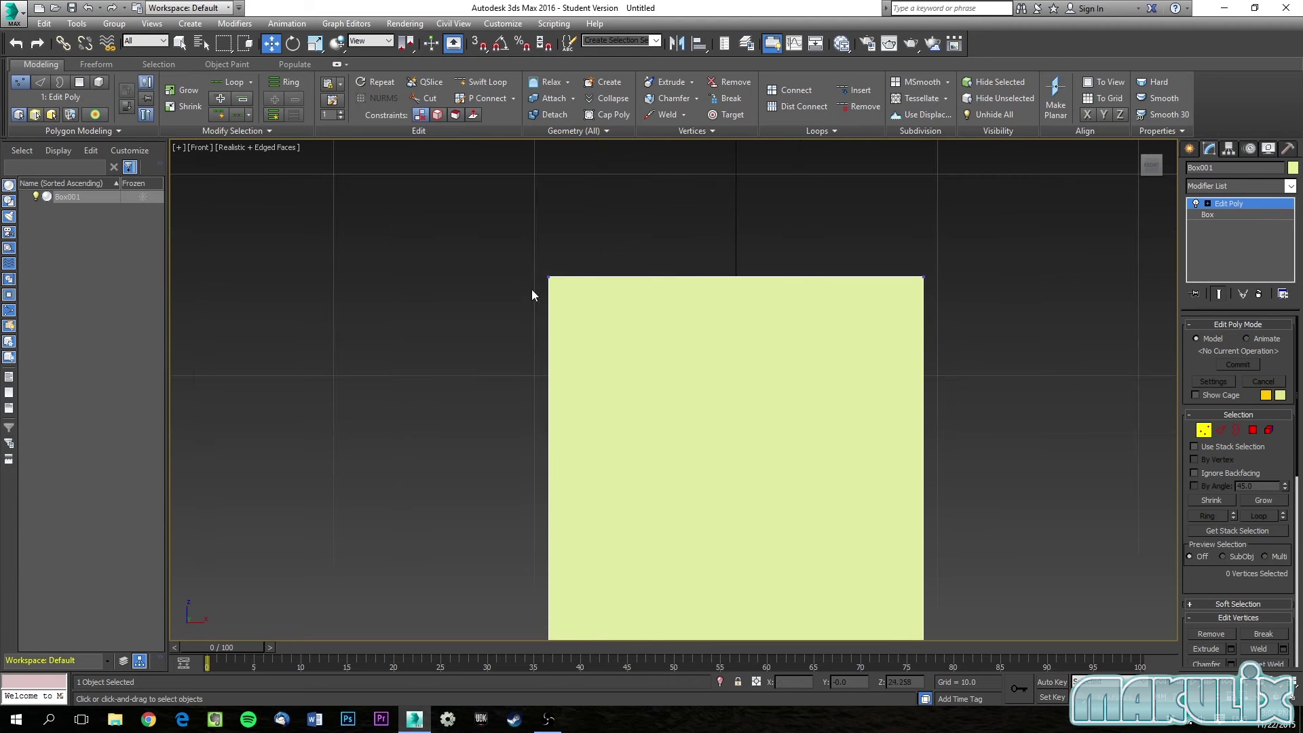
left_click(550, 275)
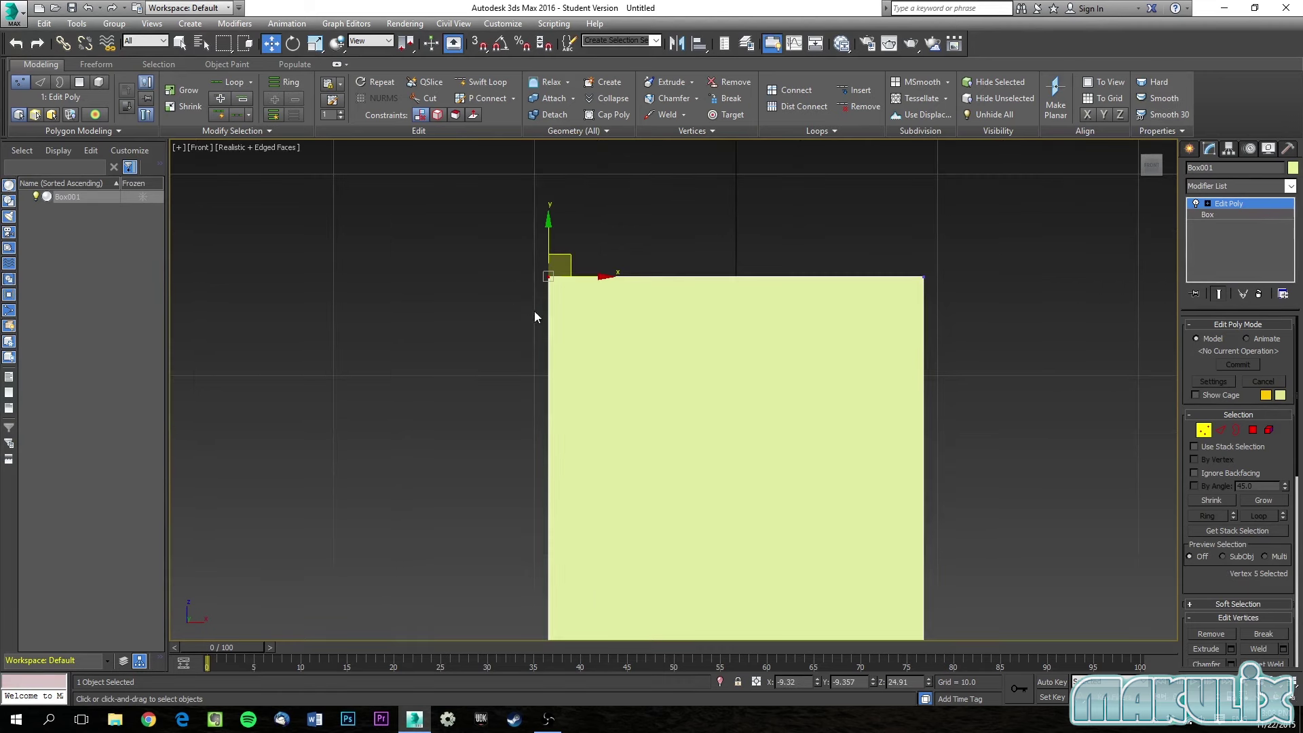
left_click(500, 301)
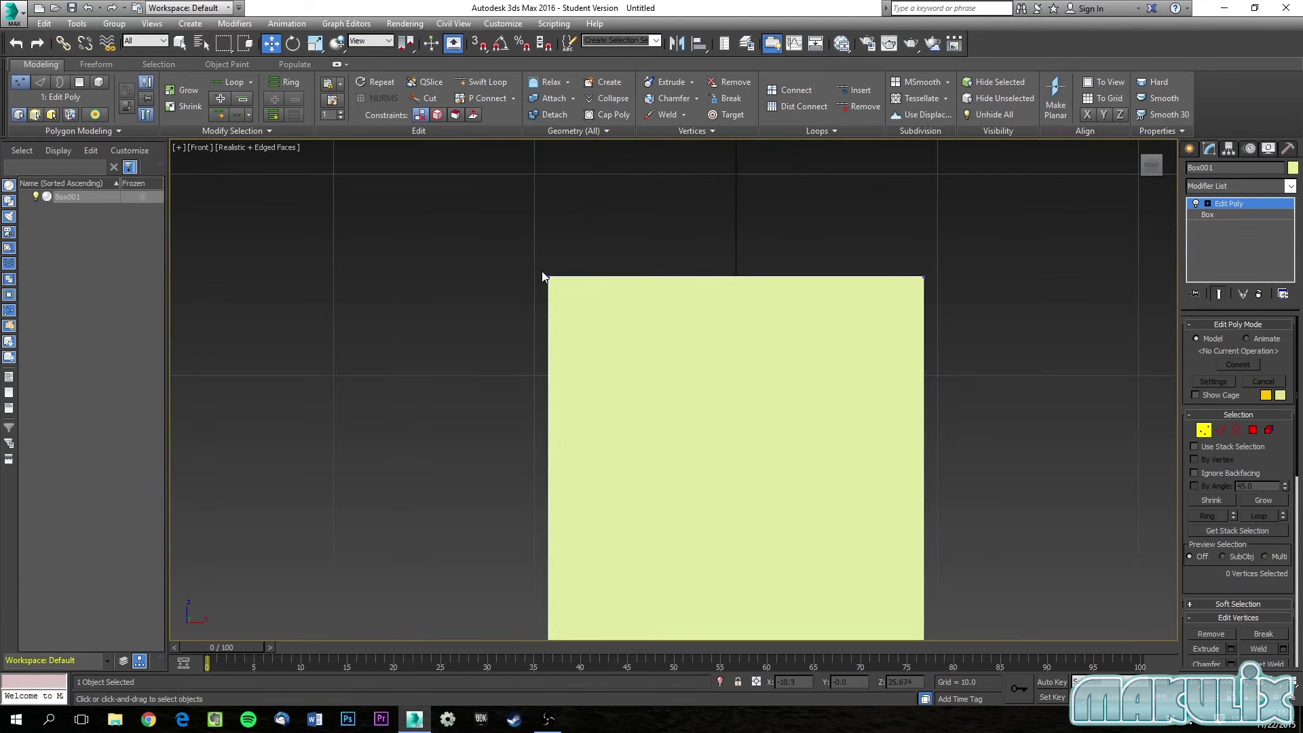
Pick only the upper-left corner vertex in the Front view and check the selection in an orbited view.
middle_click_drag(542, 274, 519, 264, "alt")
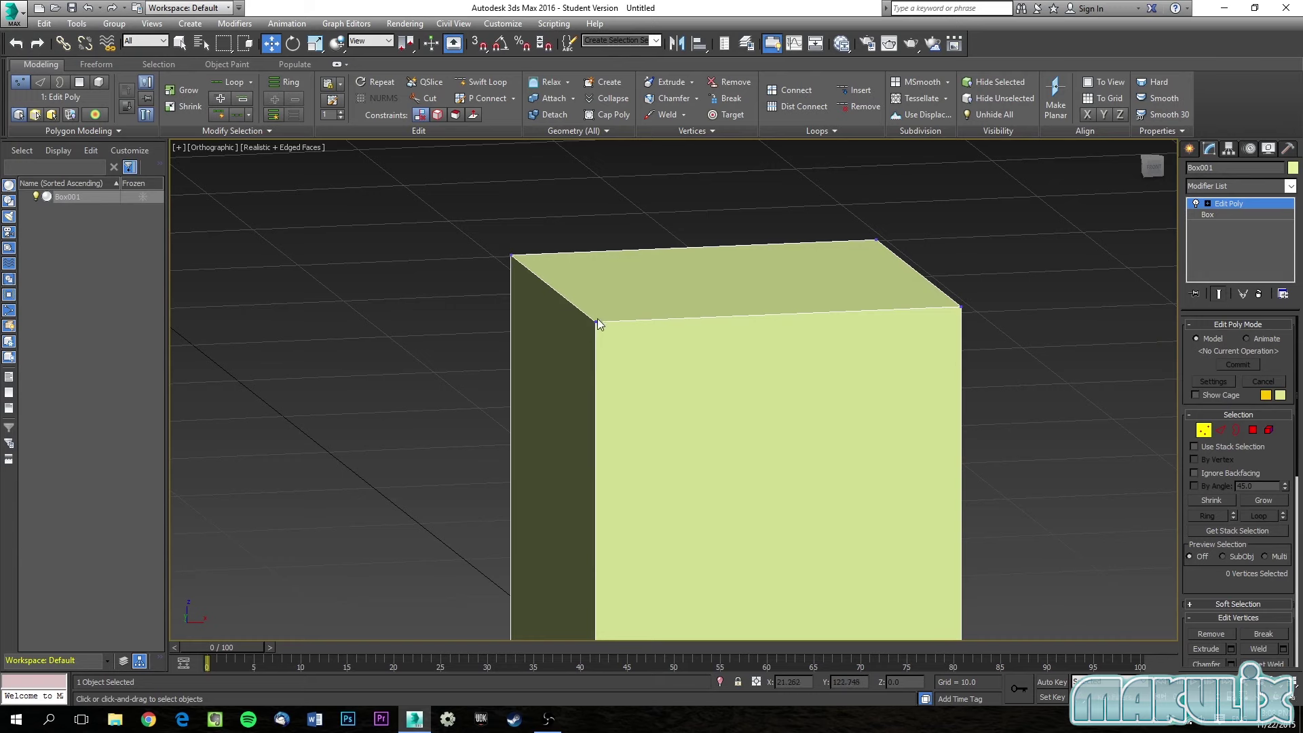
key("f")
scroll(596, 320, "up", 5)
middle_click_drag(753, 355, 543, 289)
scroll(544, 289, "up", 3)
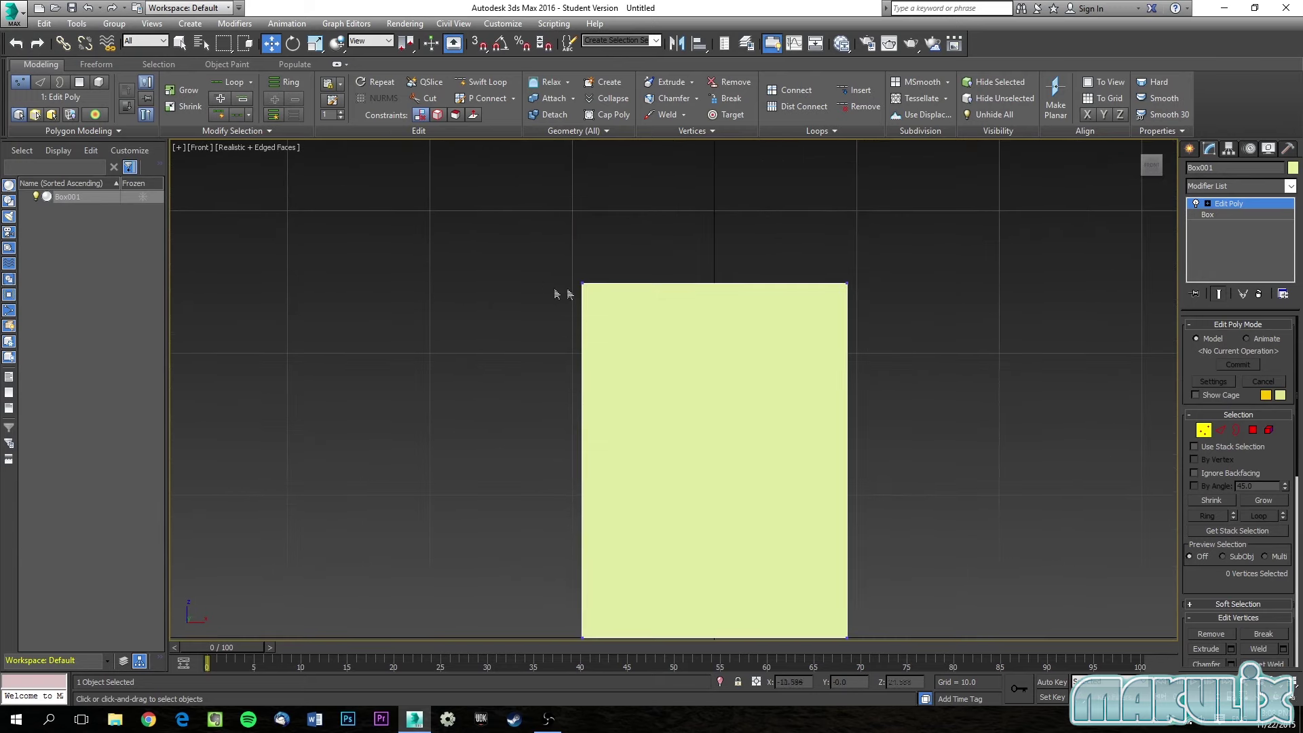
left_click(580, 284)
mouse_move(578, 287)
middle_mouse_down("alt")
mouse_move(544, 311)
mouse_move(563, 299)
middle_mouse_up("alt")
key("f")
scroll(570, 291, "up", 4)
middle_click_drag(625, 335, 556, 282)
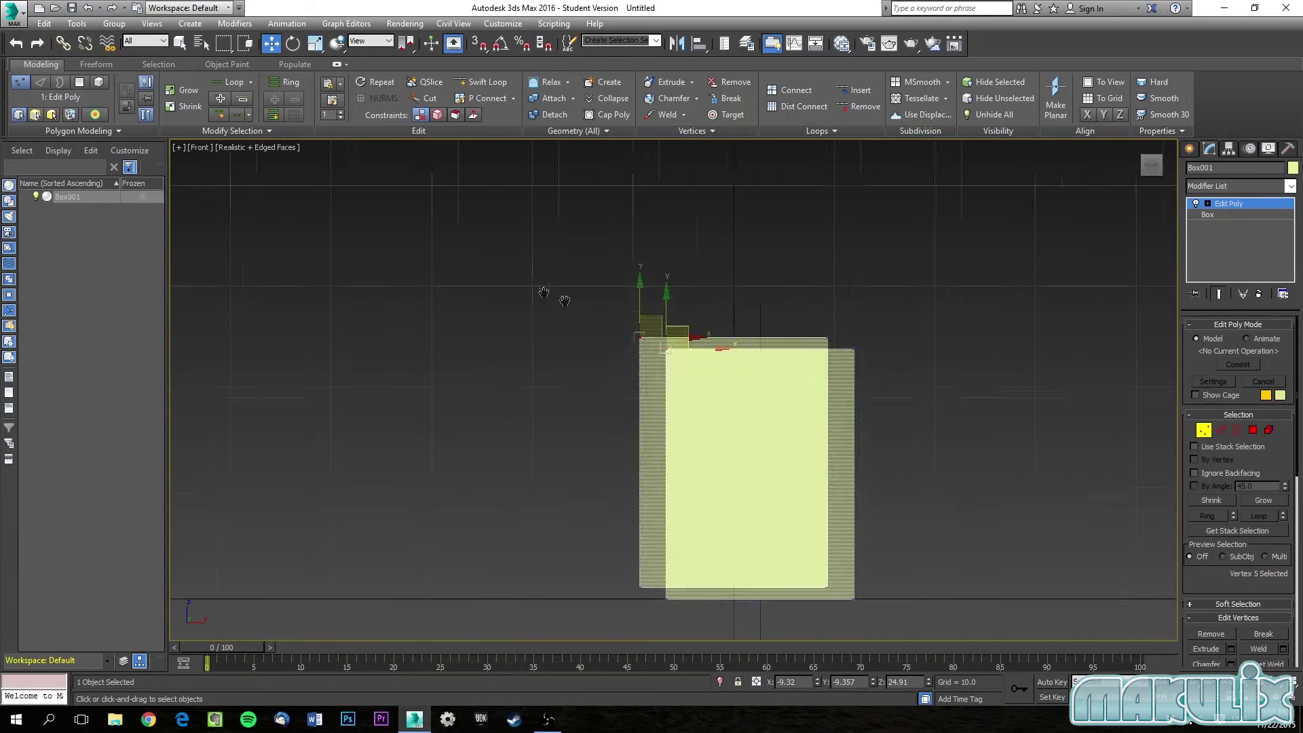
Region-select both overlapping upper-left corner vertices in the Front view, check them in an orbited view, and clear the selection.
scroll(620, 315, "up", 2)
left_click(648, 372)
left_click_drag(610, 305, 698, 378)
middle_click_drag(698, 378, 634, 407, "alt")
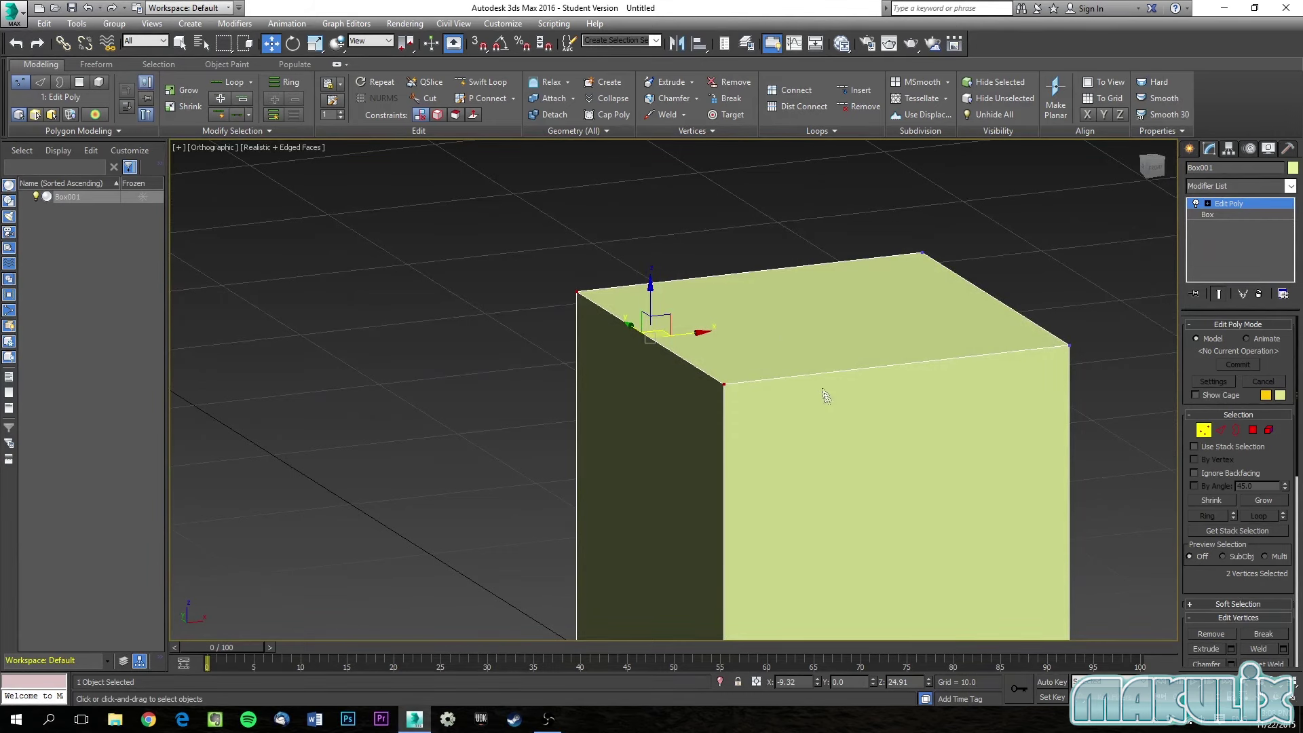
key("f")
scroll(678, 355, "up", 5)
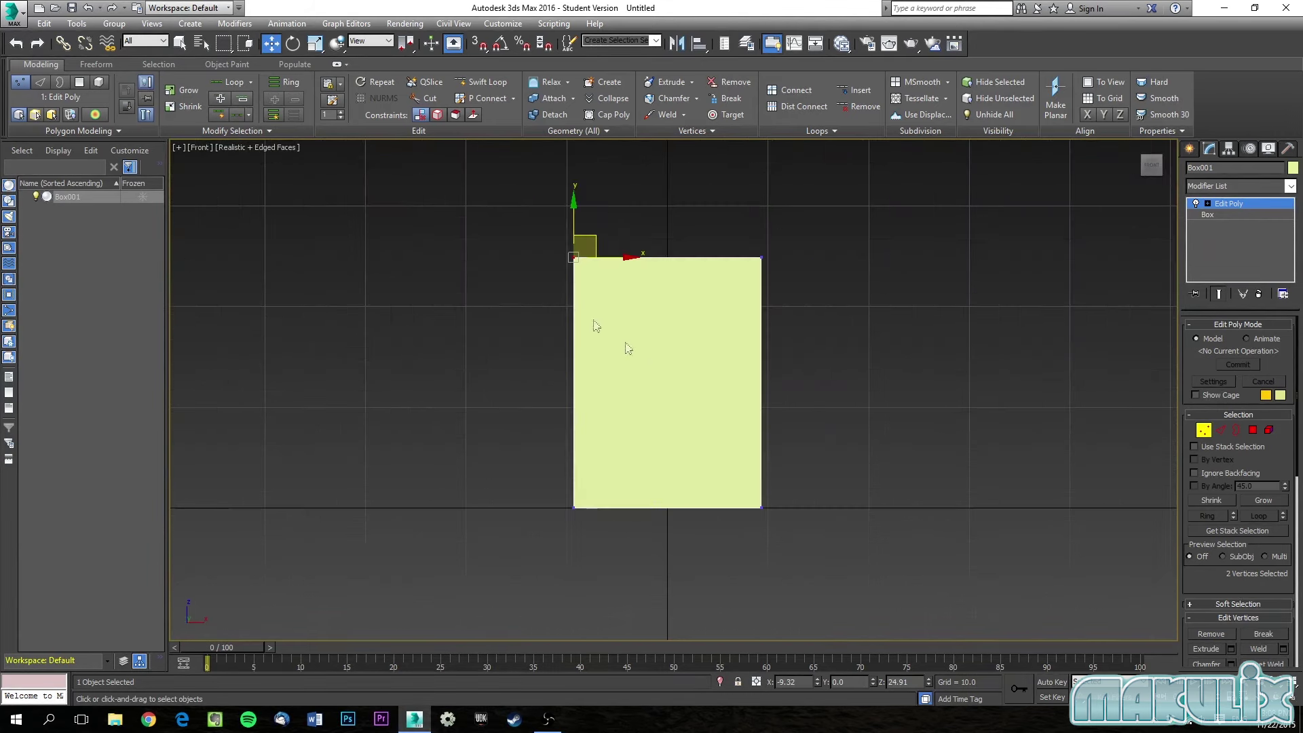
left_click(549, 355)
scroll(618, 348, "up", 2)
middle_click_drag(617, 351, 621, 388, "alt")
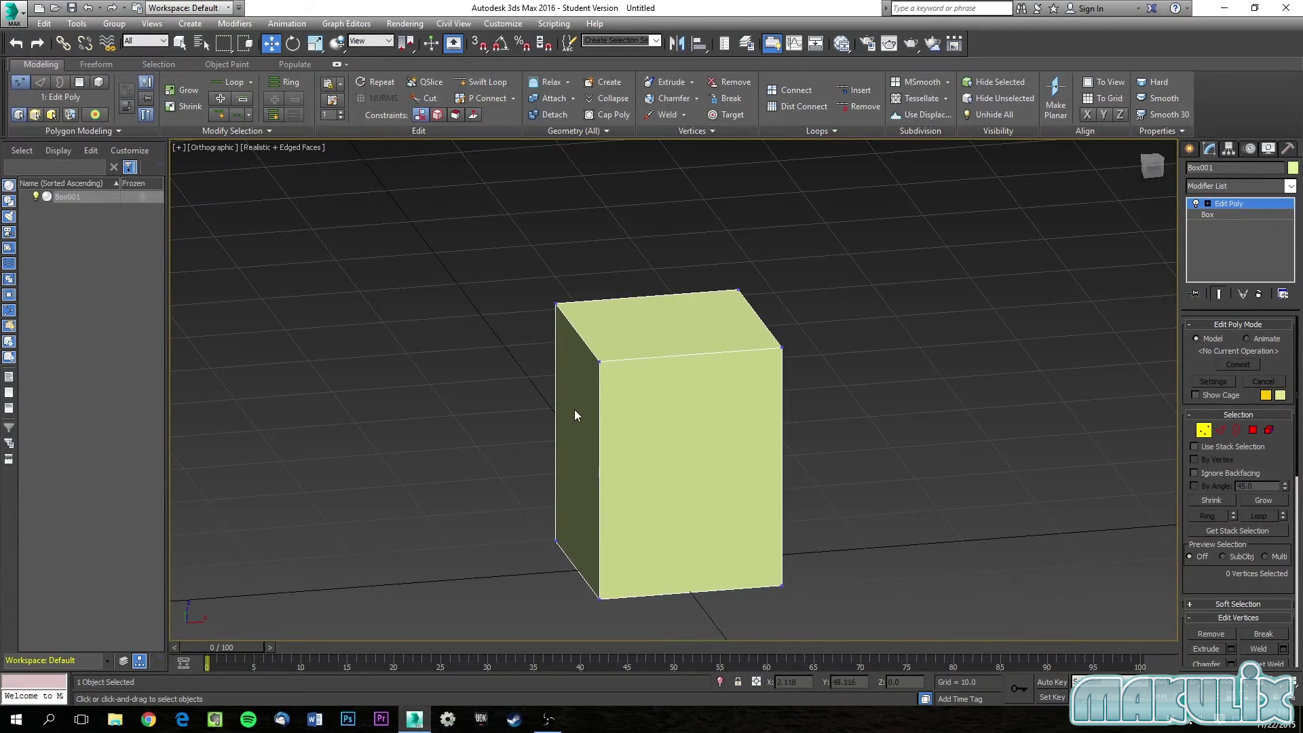
Extrude the box's left side polygon slightly outward at polygon level, and undo the extrusion.
left_click(1253, 431)
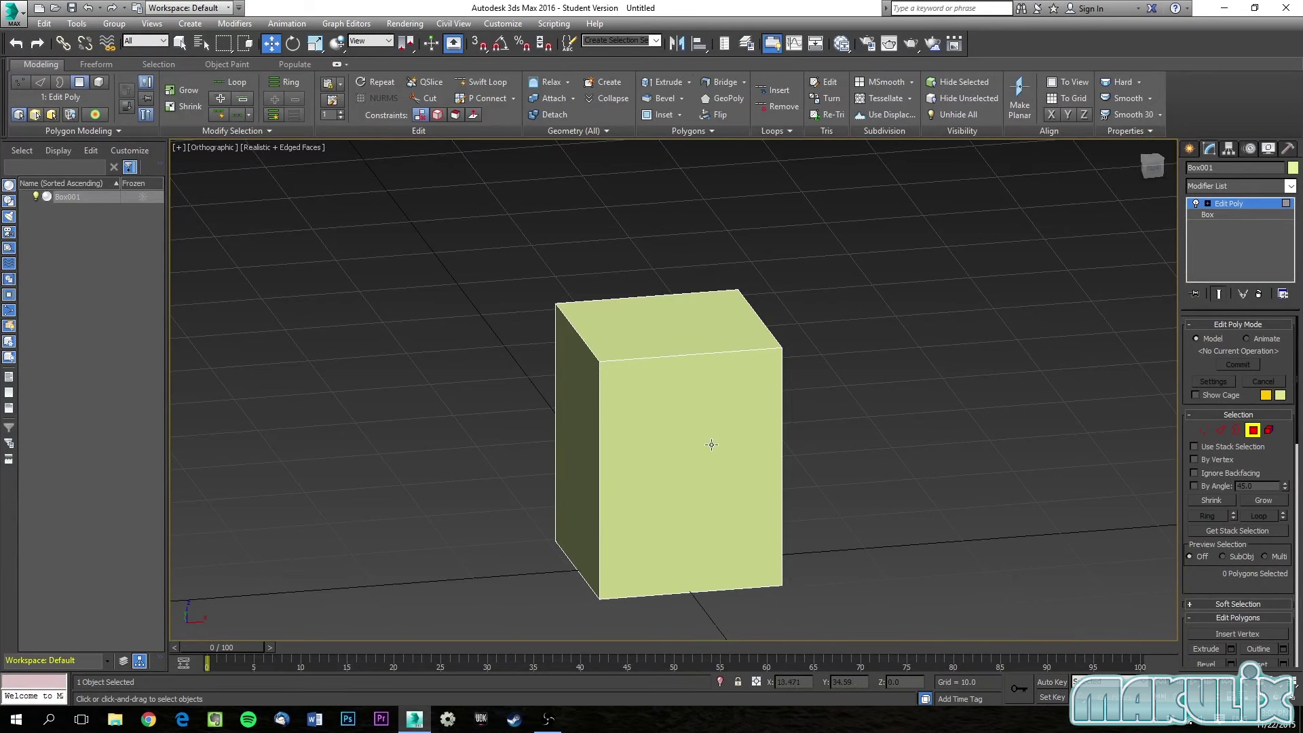
left_click(575, 405)
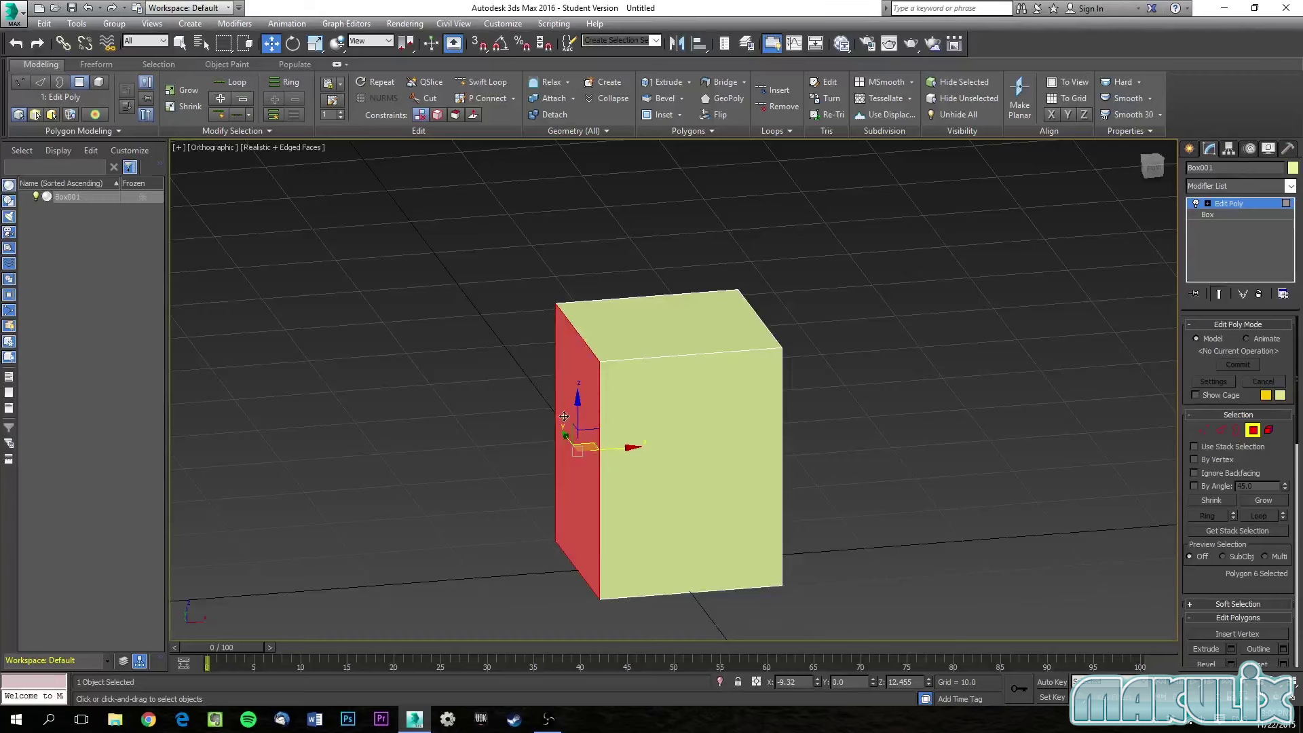
left_click(660, 82)
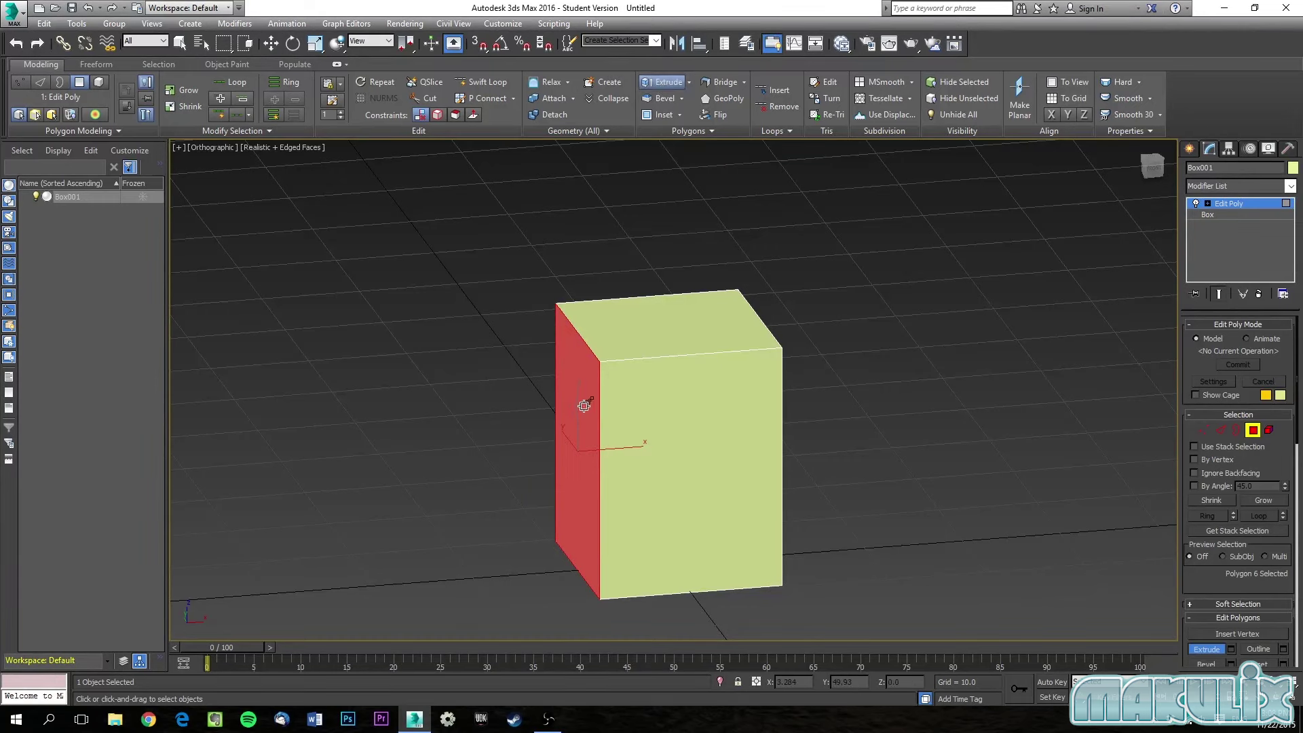
left_click_drag(584, 405, 577, 361)
middle_click_drag(576, 360, 594, 380, "alt")
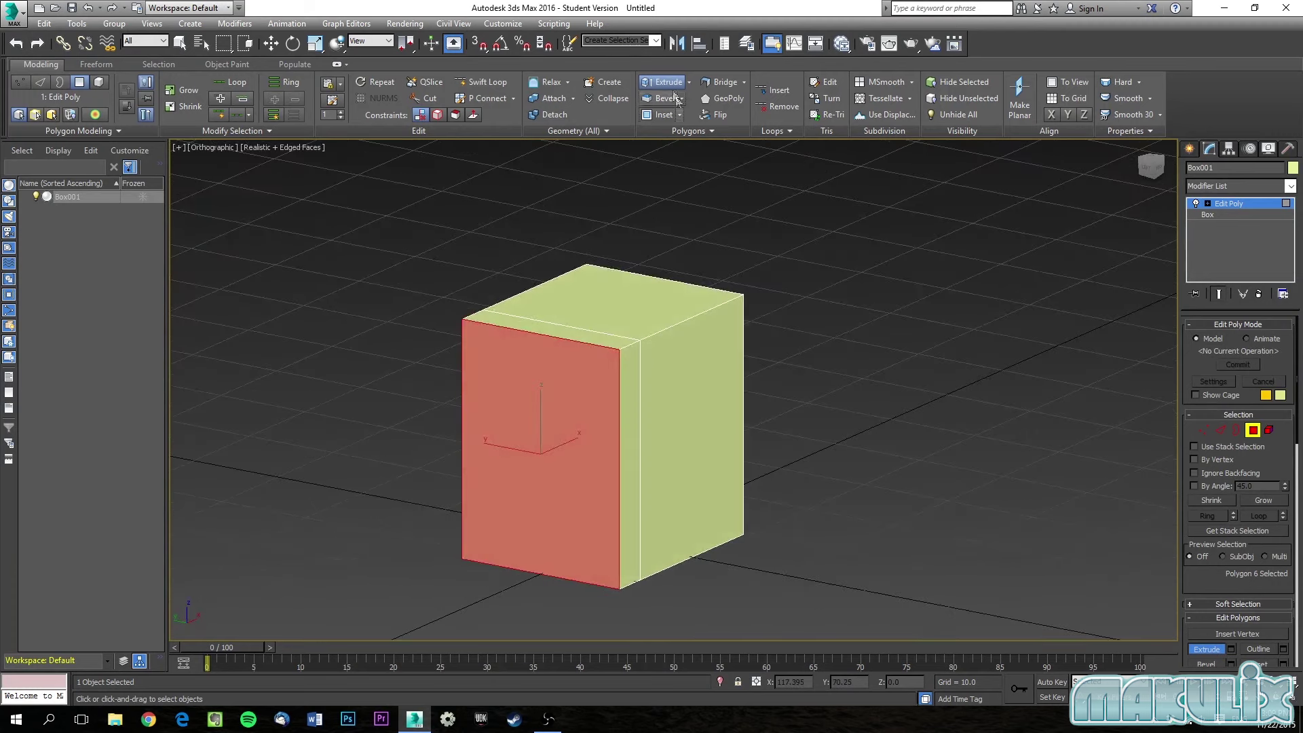
key("ctrl+z")
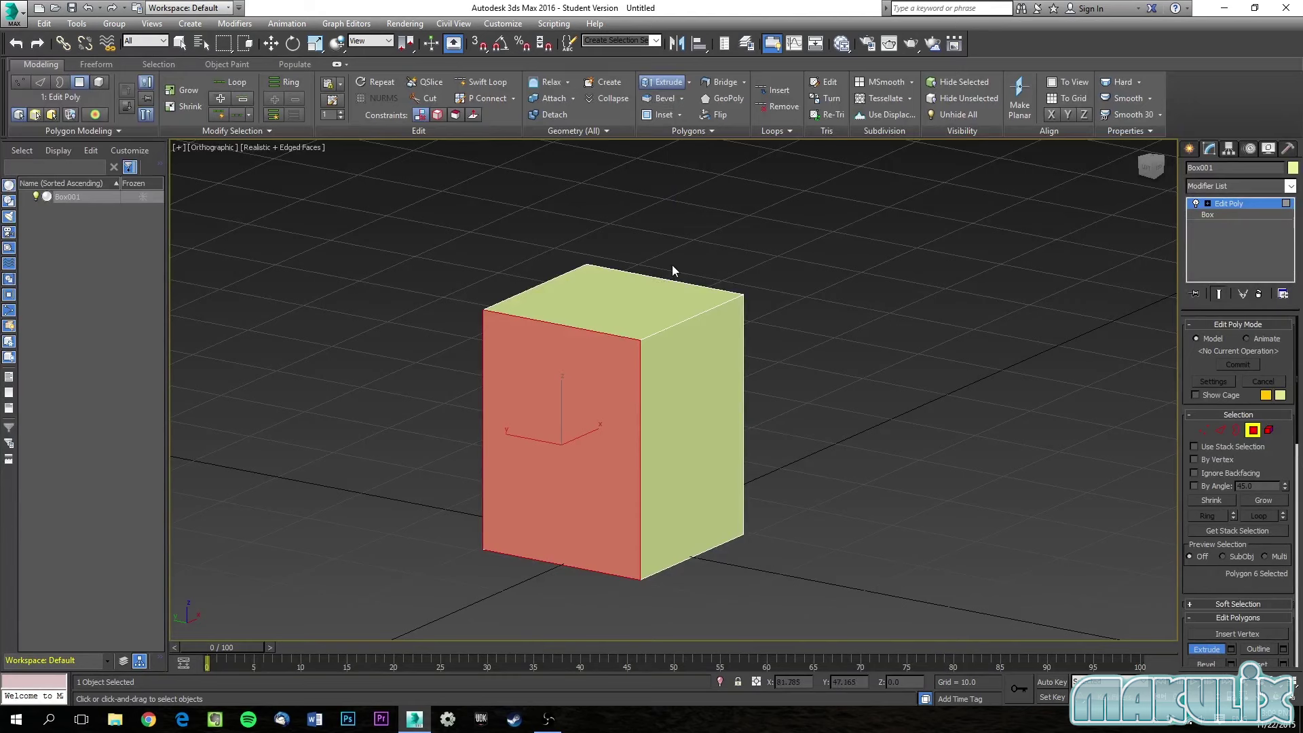
key("w")
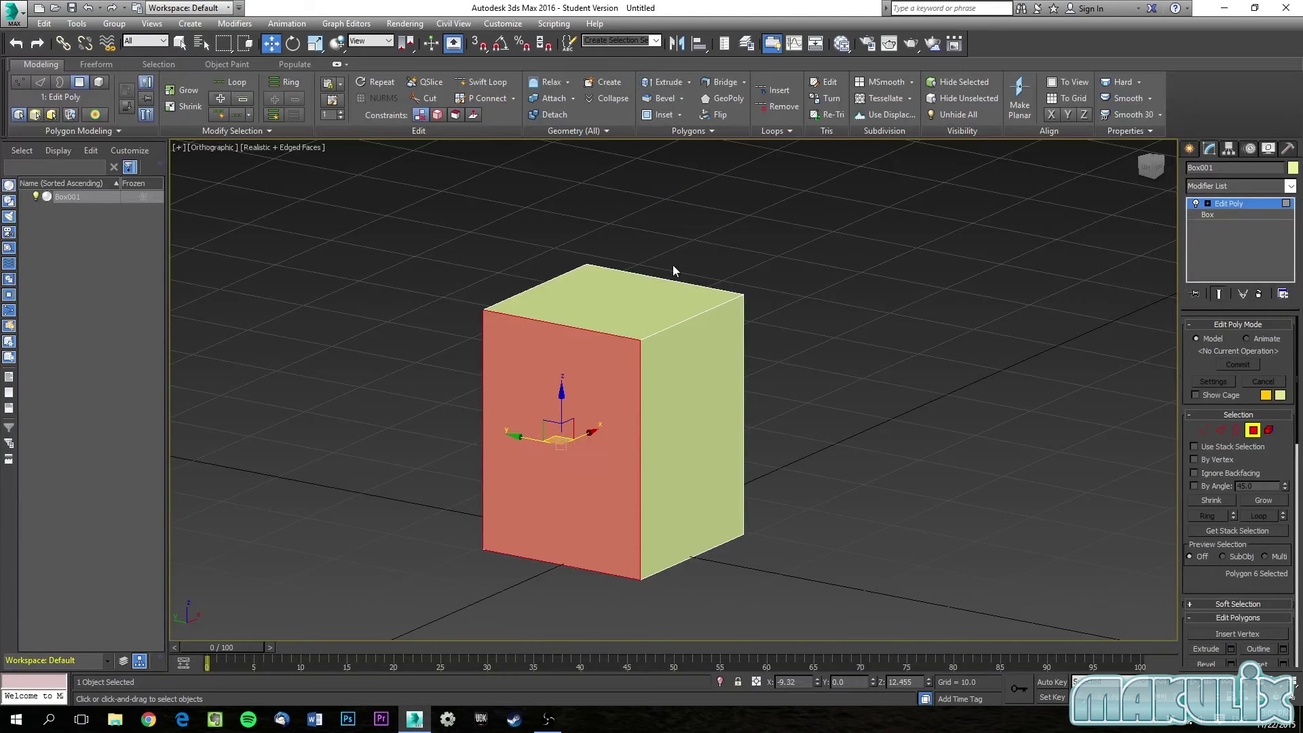
Delete the box's left side polygon, and undo and redo the deletion.
left_click(680, 385)
left_click(590, 417)
key("Delete")
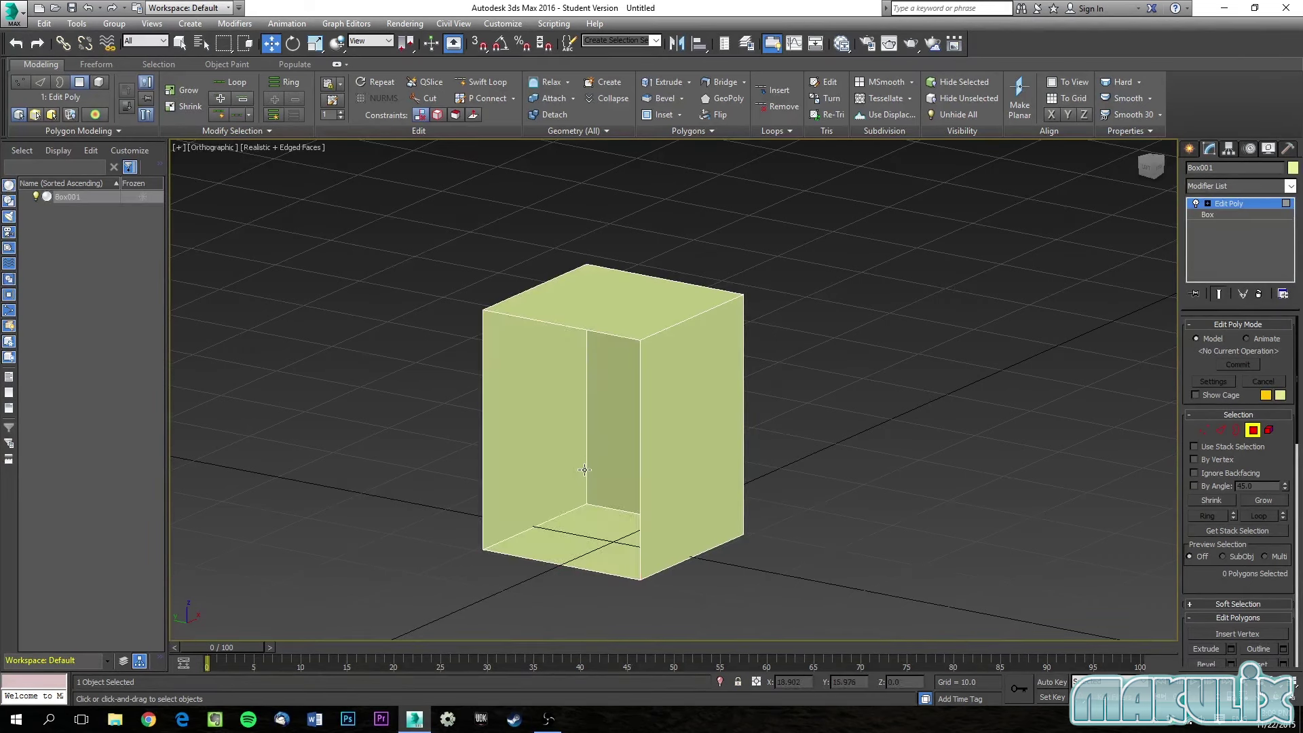
key("ctrl+z")
key("ctrl+z")
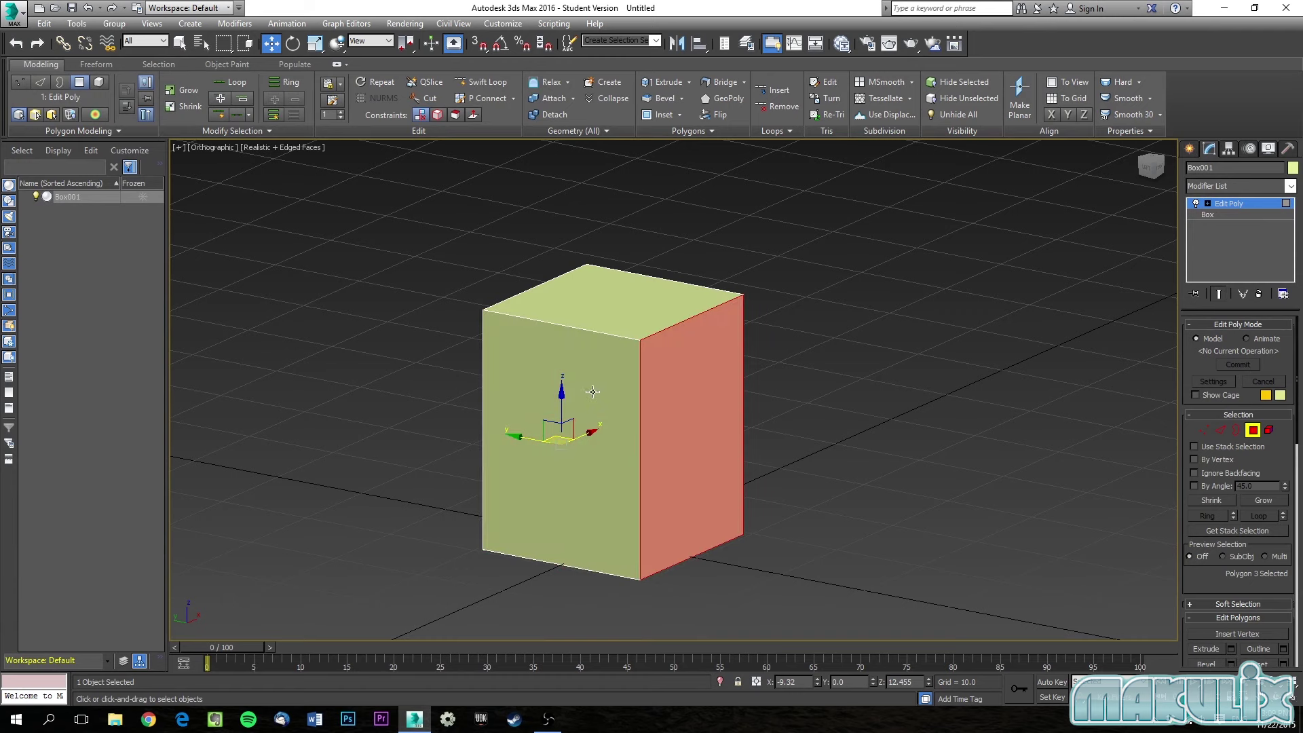
key("ctrl+y")
key("ctrl+y")
Change a display setting in the opened box's Object Properties, and restore and deselect its left side polygon.
middle_click_drag(593, 392, 628, 381, "alt")
right_click(579, 381)
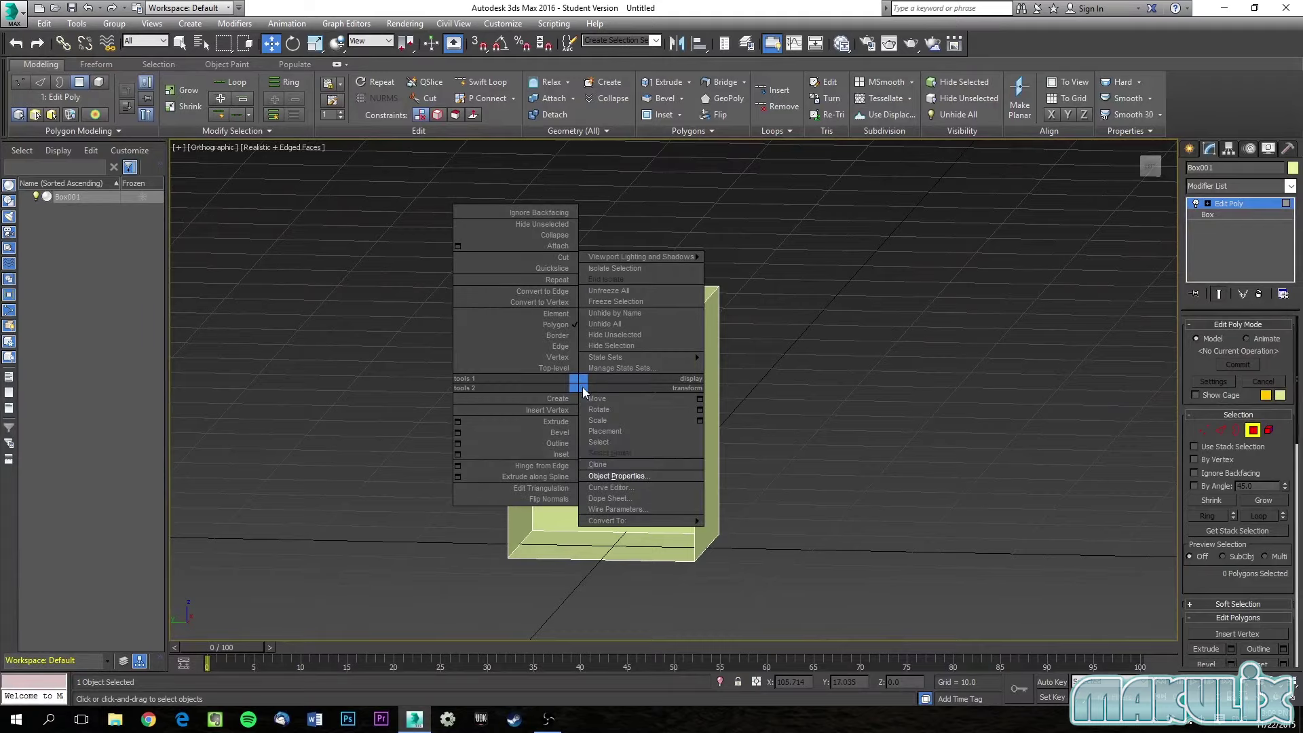
left_click(611, 468)
left_click(556, 396)
left_click(694, 549)
middle_click_drag(642, 514, 782, 446, "alt")
left_click(560, 451)
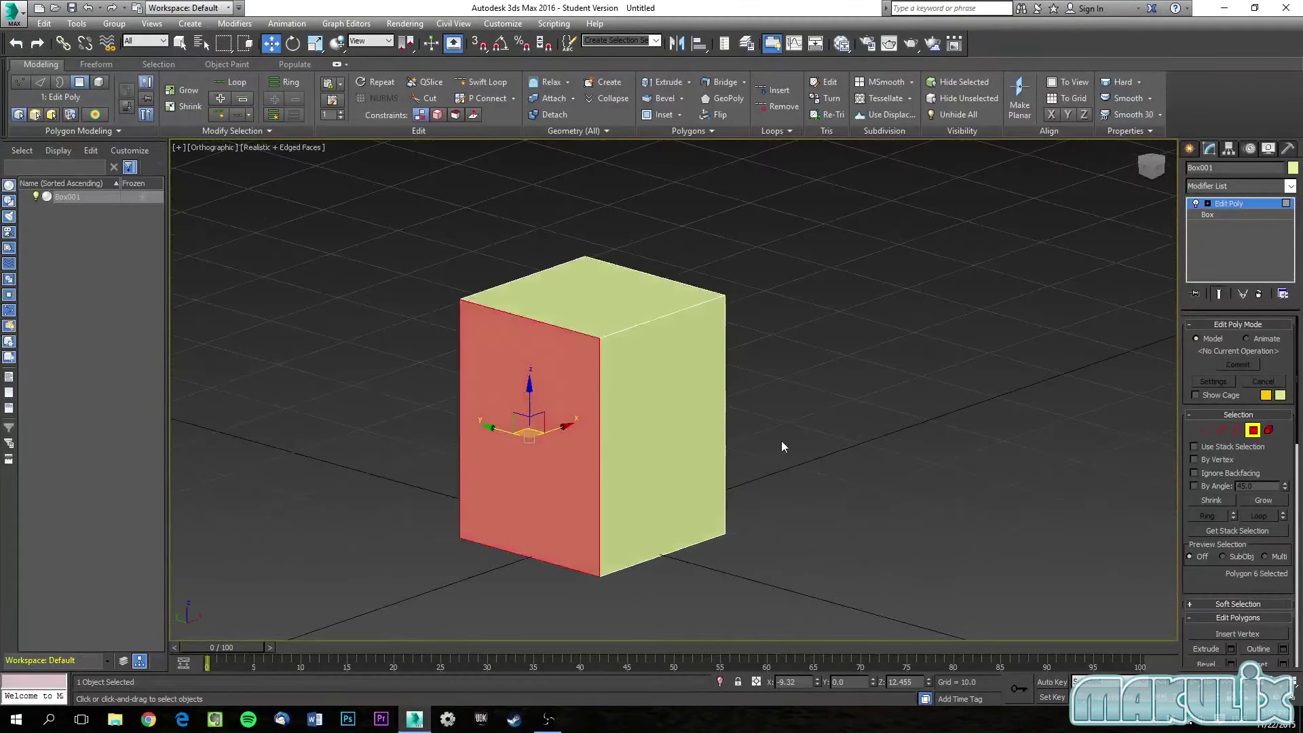
left_click(782, 446)
Add one vertical and one horizontal edge loop around the middle of the box with Swift Loop.
left_click(1202, 431)
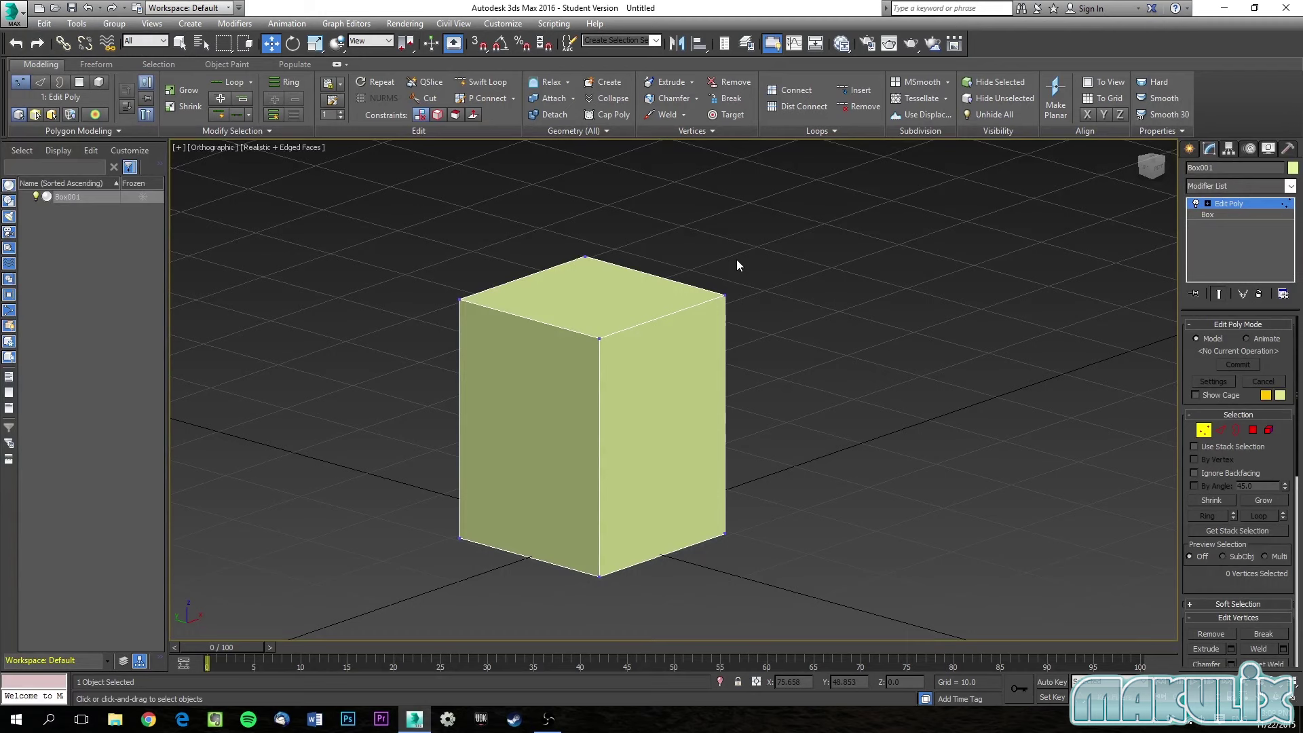
left_click(474, 83)
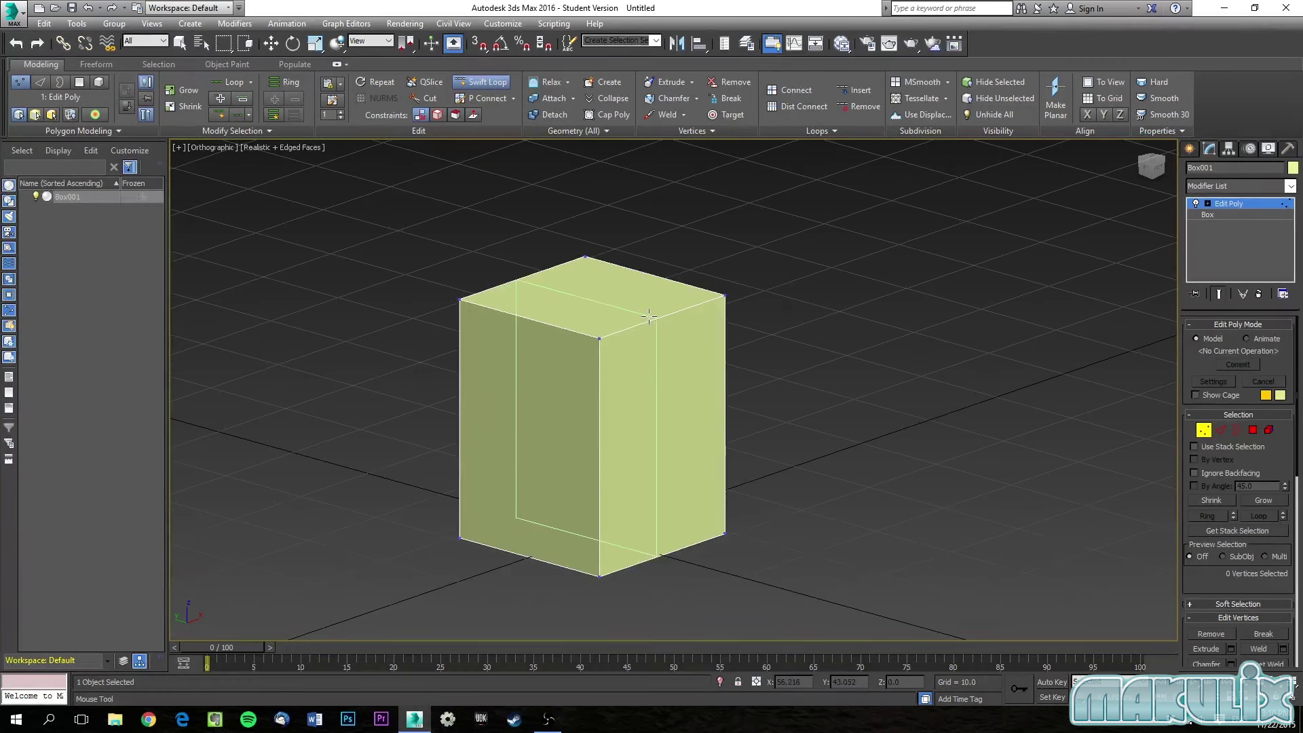
left_click(649, 316)
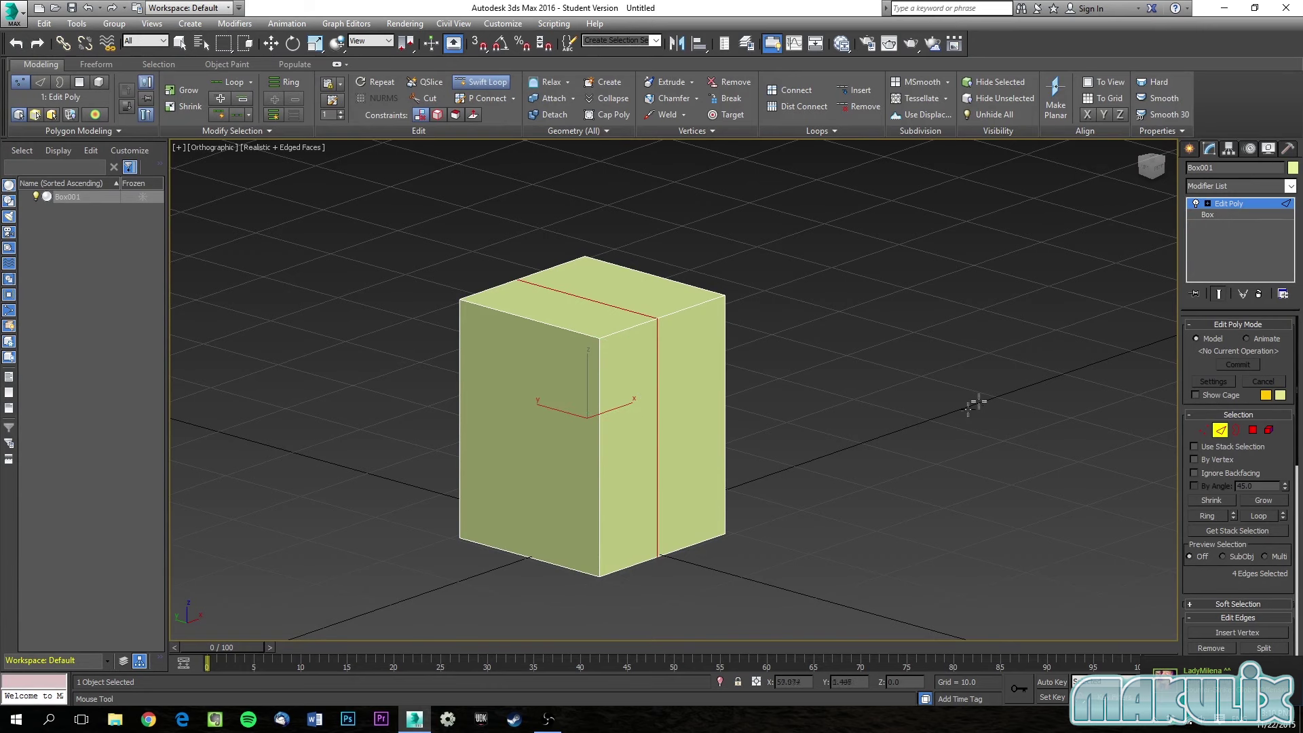
left_click(671, 425)
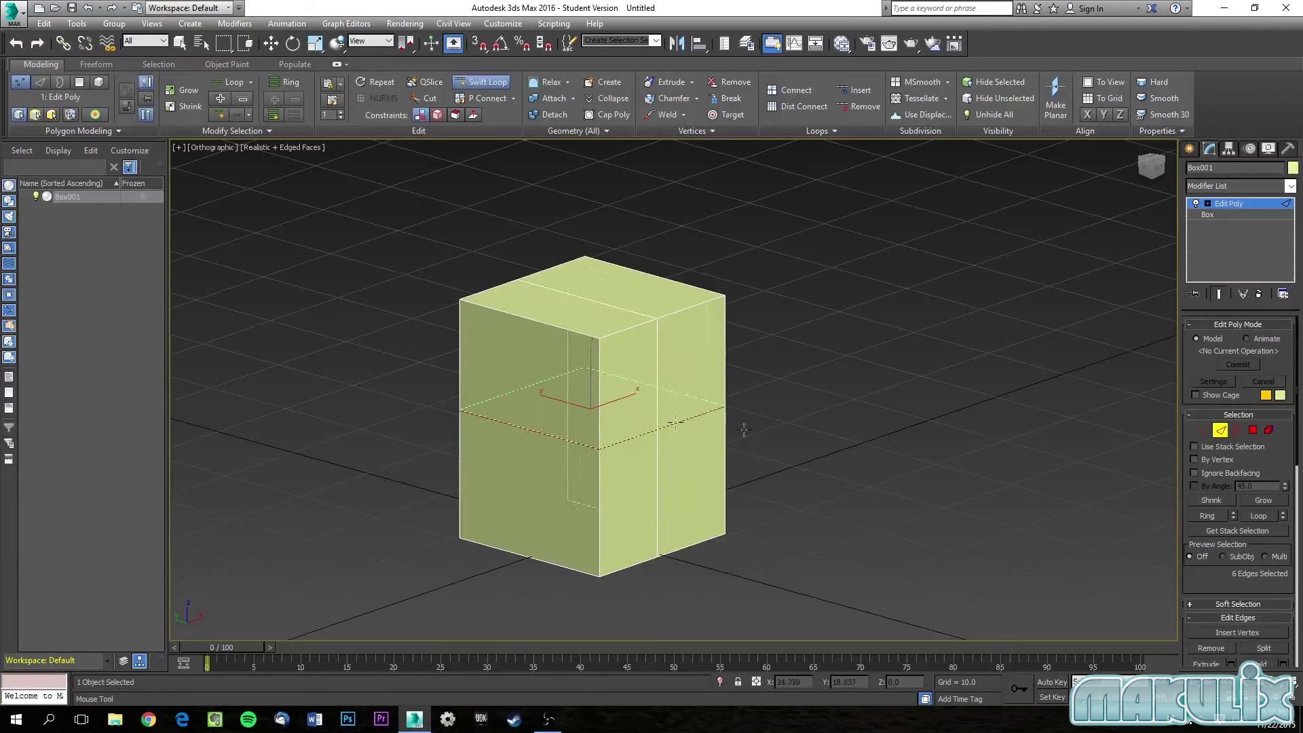
key("w")
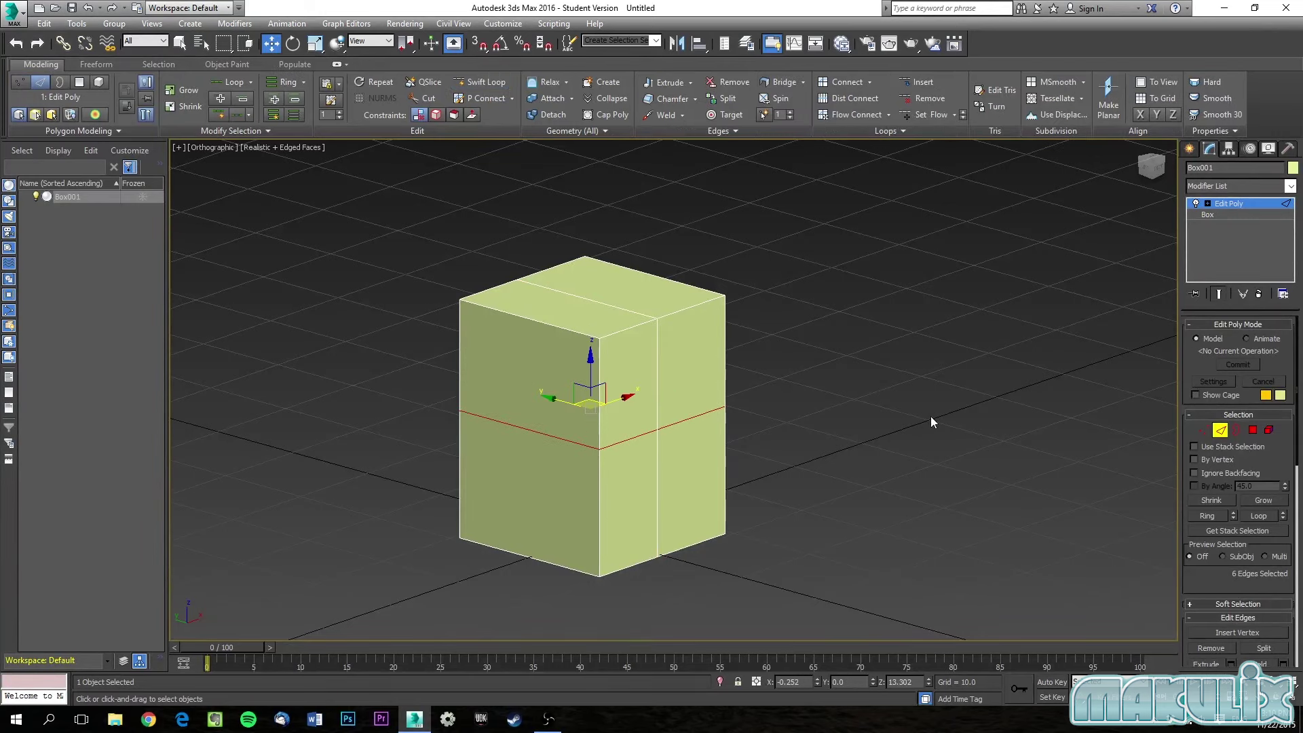
left_click(909, 393)
Add another vertical edge loop close beside the central vertical loop with Swift Loop.
left_click(1253, 430)
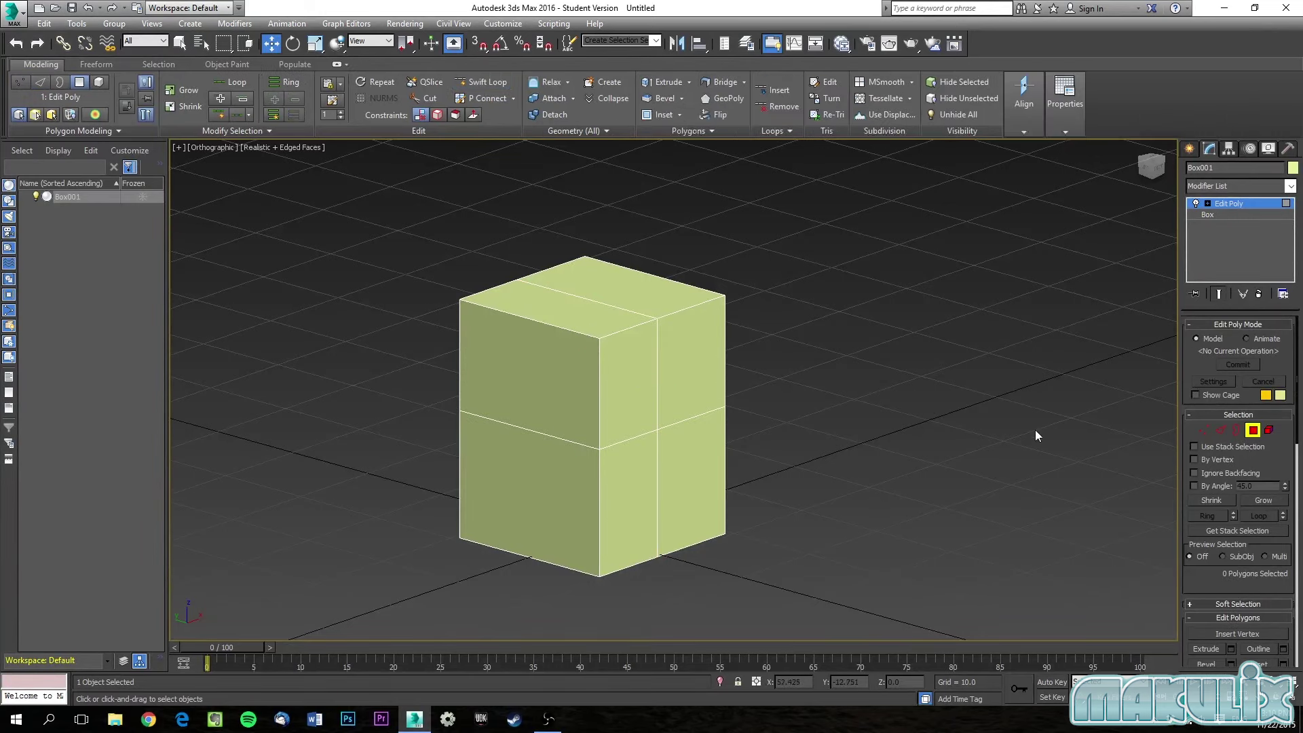
middle_click_drag(773, 369, 702, 383, "alt")
scroll(520, 342, "up", 5)
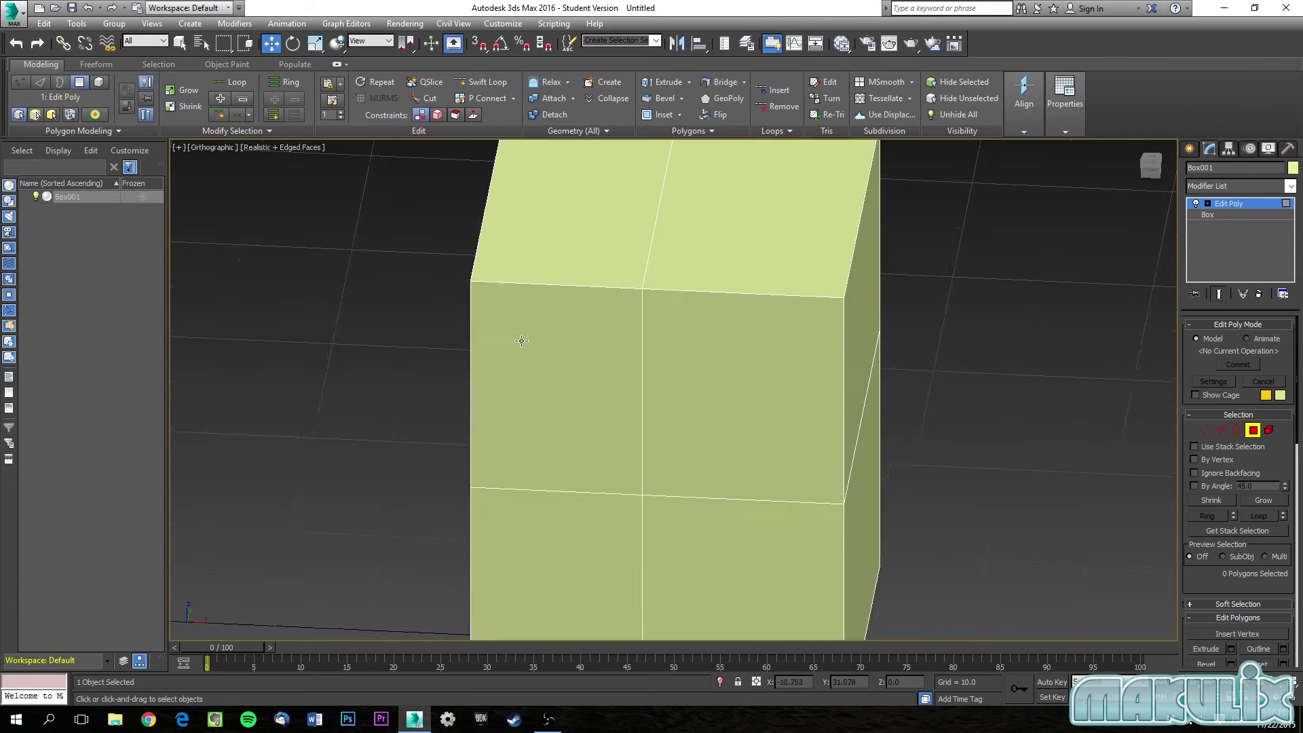
left_click(483, 82)
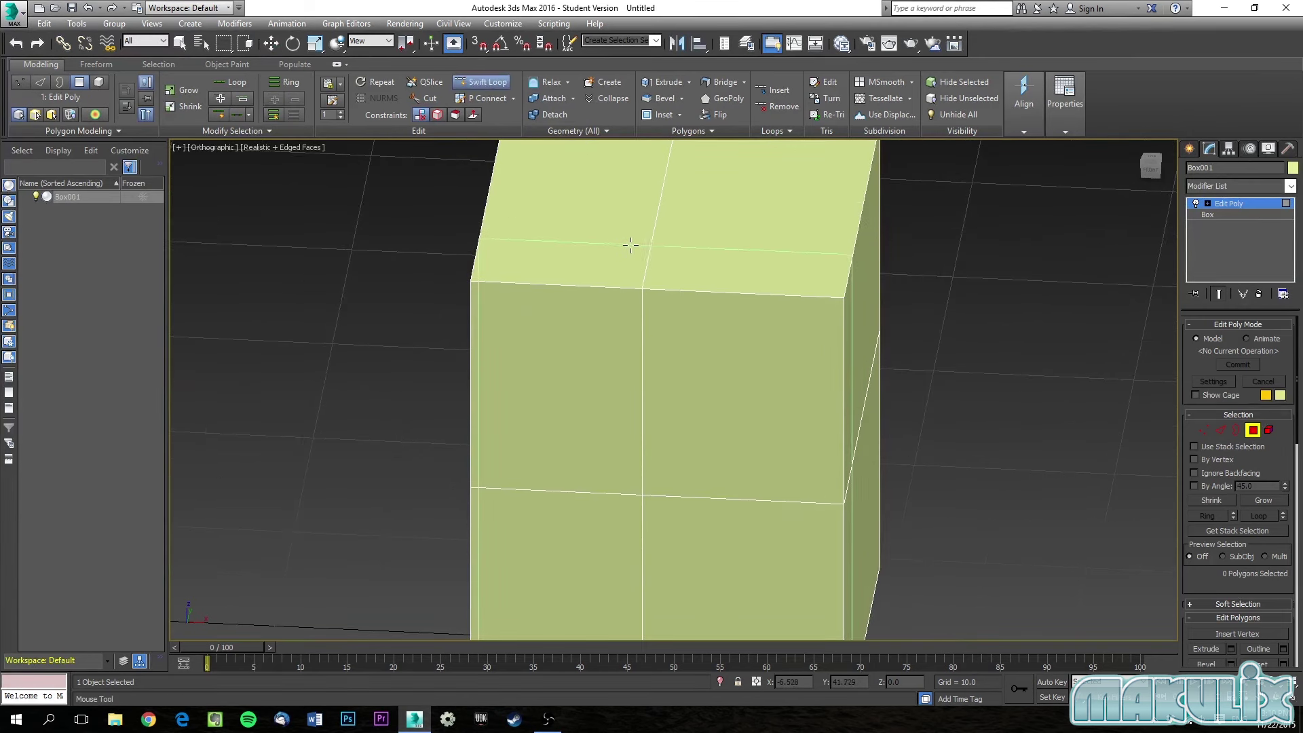
left_click(623, 287)
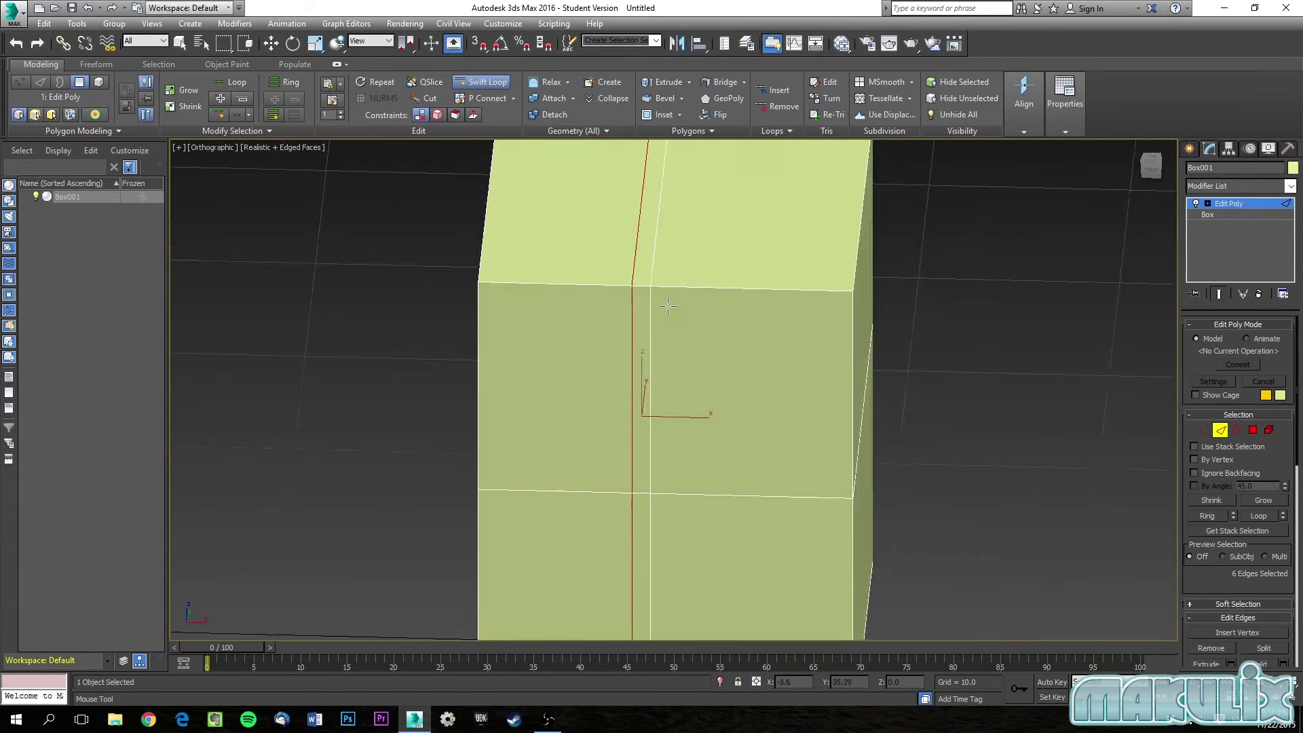
Switch to vertex level and inspect the vertices of the two neighbouring vertical loops.
scroll(659, 228, "up", 6)
key("1")
scroll(679, 285, "down", 5)
middle_click_drag(733, 371, 702, 335)
scroll(702, 334, "down", 3)
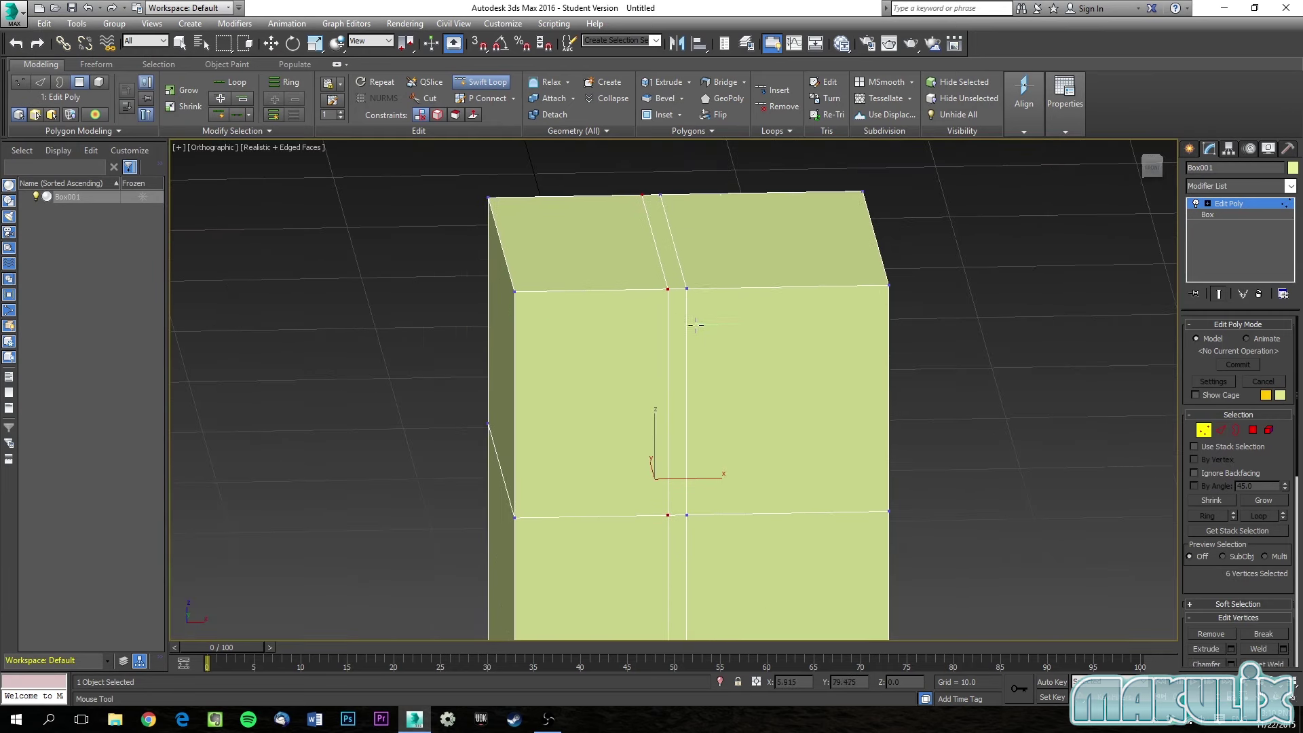
Leave Swift Loop and clear the vertex selection on the box.
key("w")
left_click(959, 388)
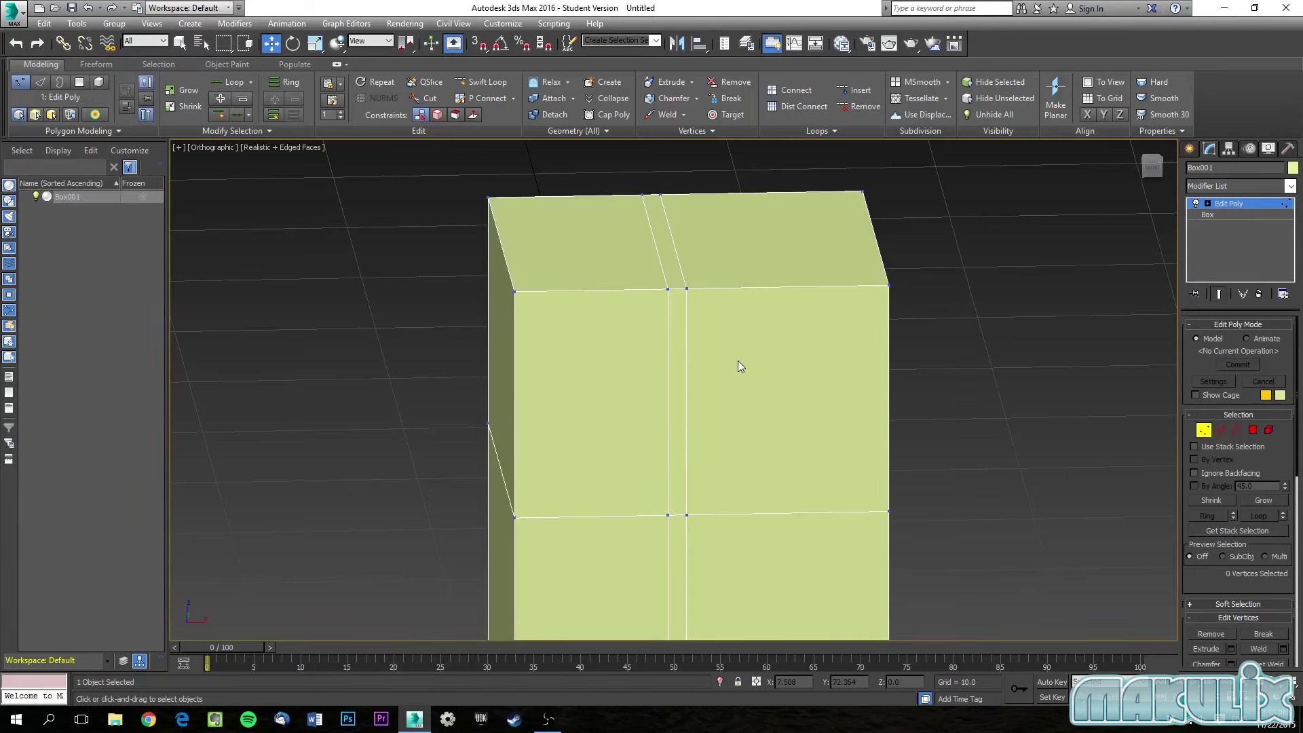
mouse_move(620, 349)
middle_mouse_down("alt")
mouse_move(672, 355)
mouse_move(643, 370)
mouse_move(620, 339)
middle_mouse_up("alt")
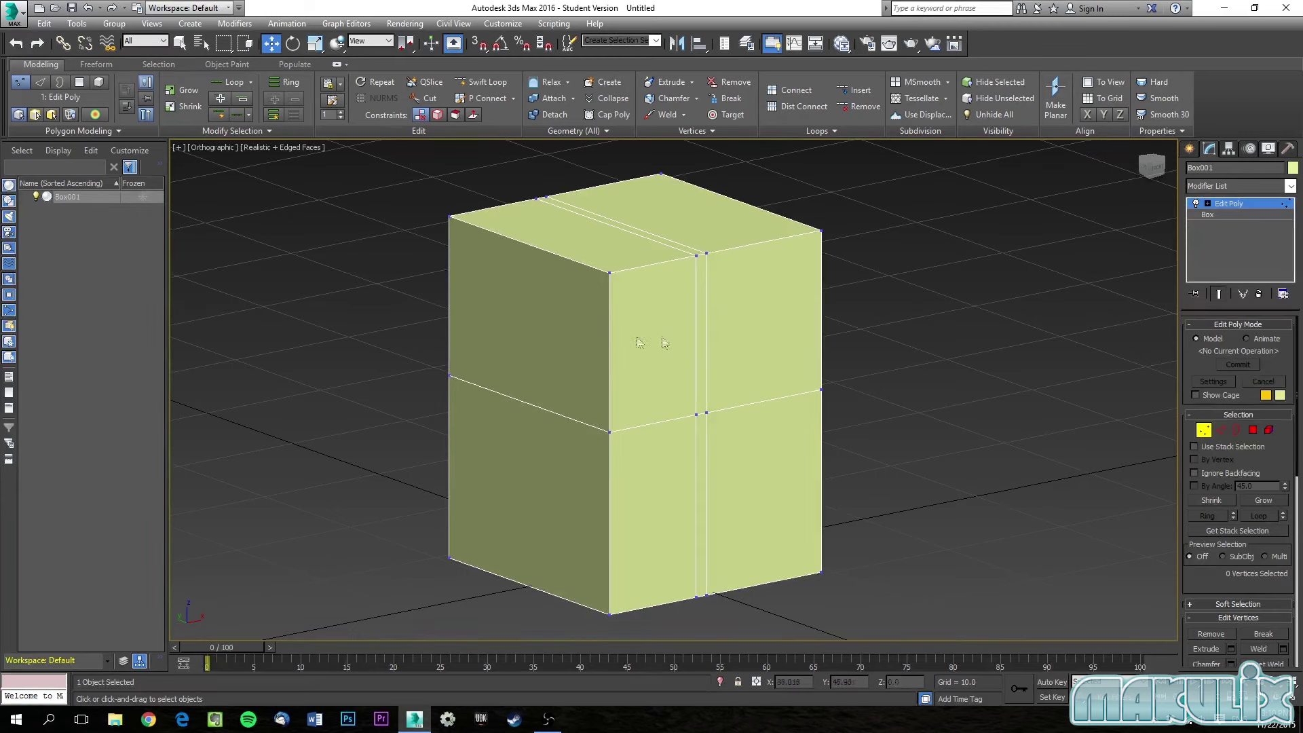
mouse_move(742, 326)
middle_mouse_down("alt")
mouse_move(541, 330)
mouse_move(738, 307)
middle_mouse_up("alt")
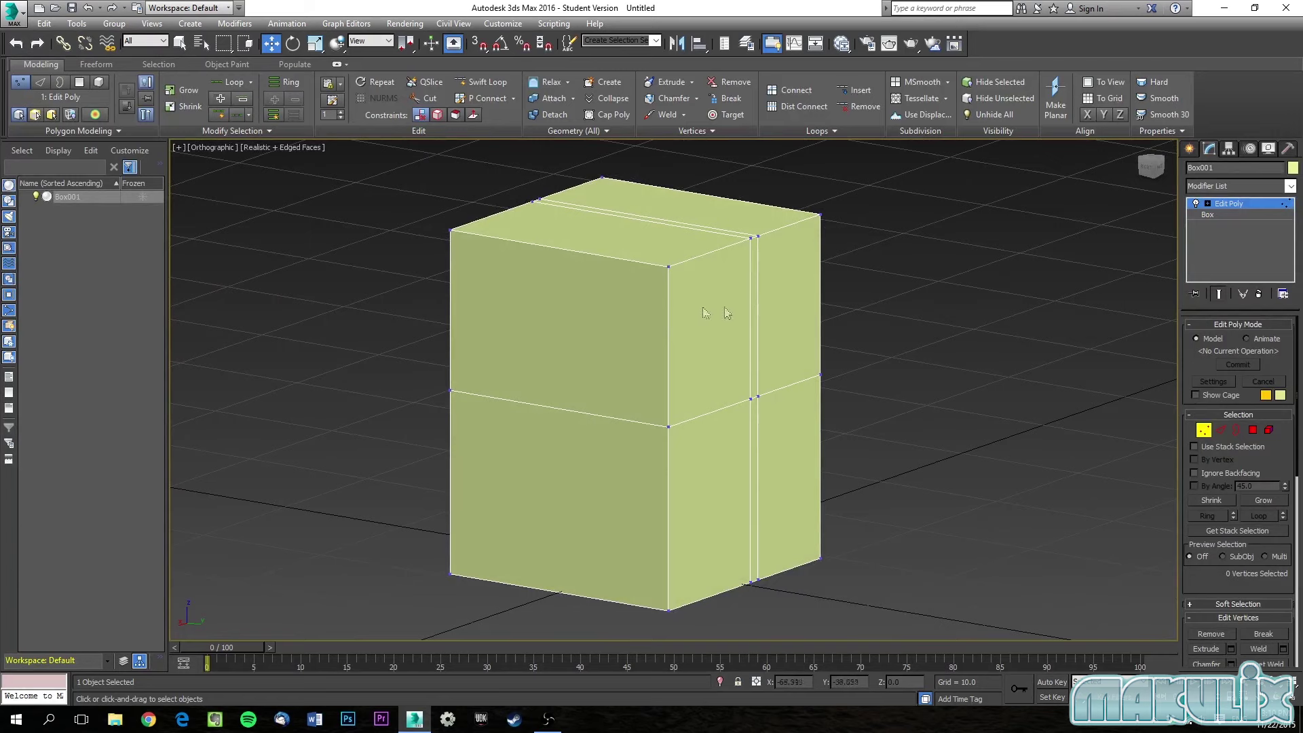
middle_click_drag(613, 305, 792, 310, "alt")
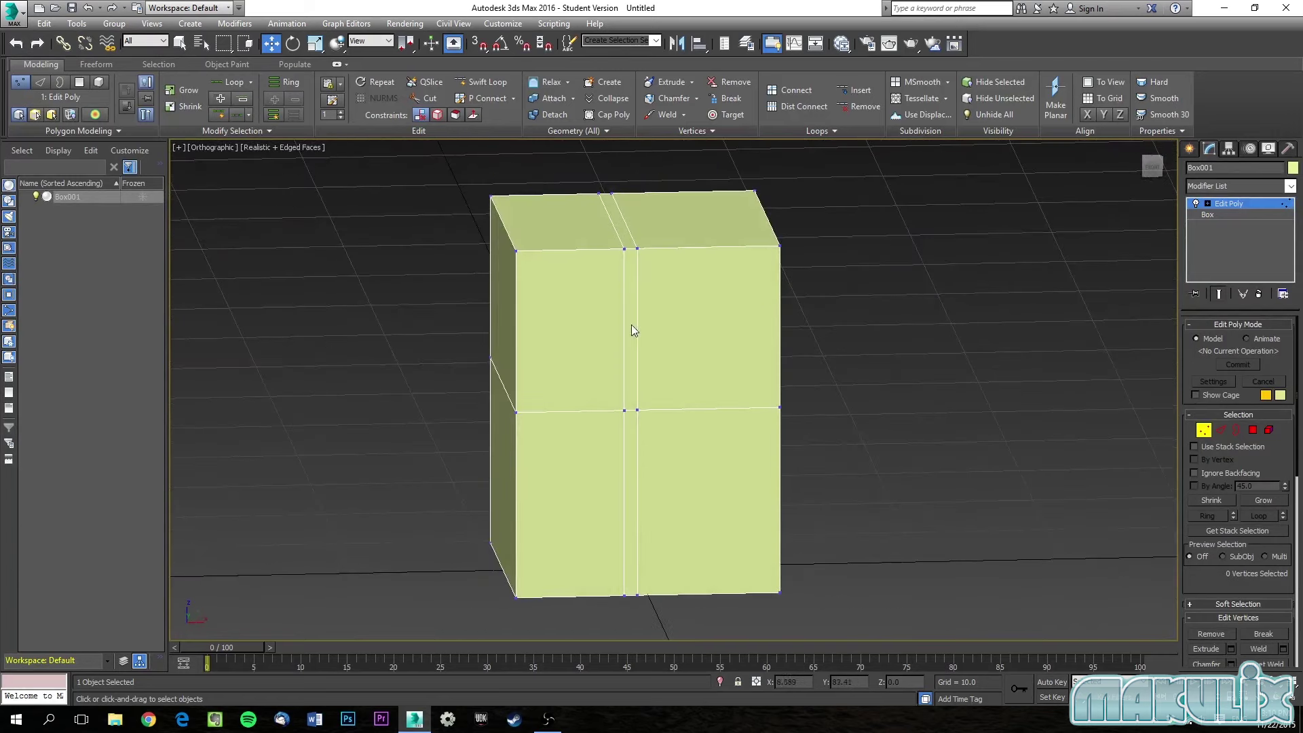
middle_click_drag(657, 307, 623, 325, "alt")
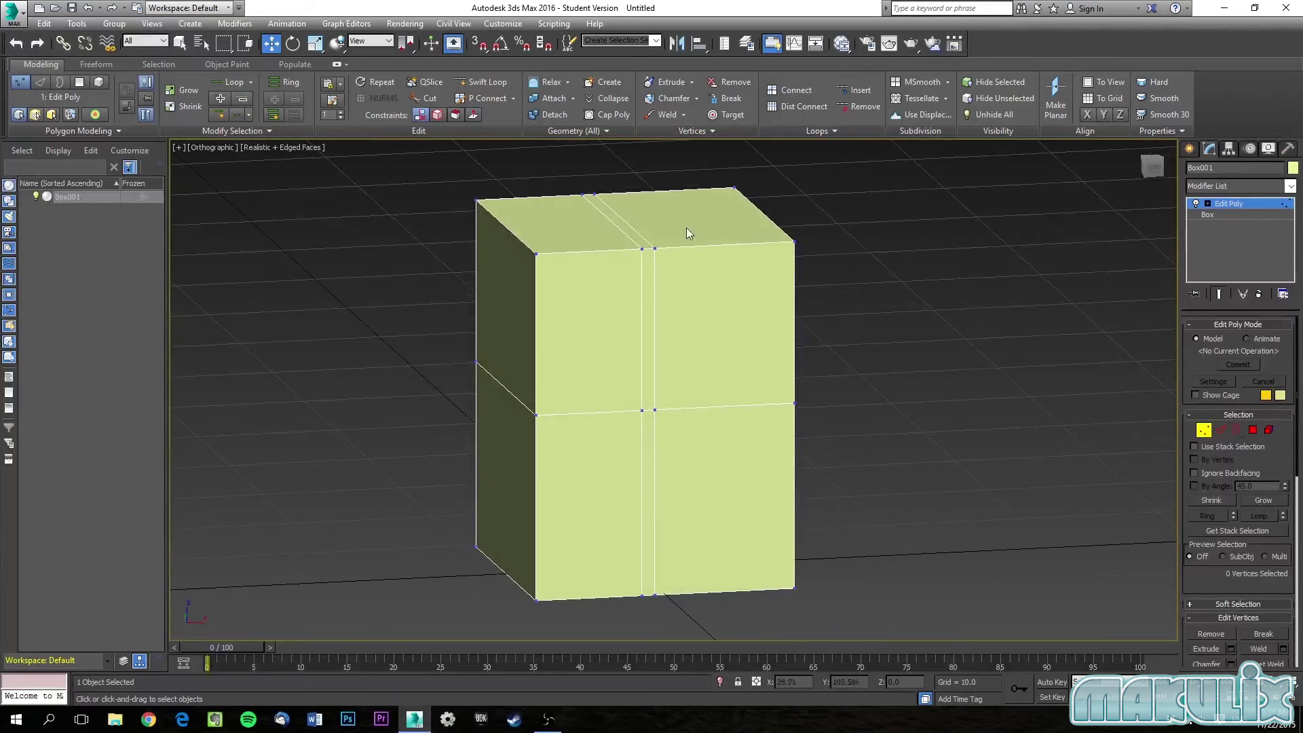
Add three more vertical edge loops with Swift Loop, one left and two right of the central pair on the box's front.
left_click(488, 82)
left_click(595, 266)
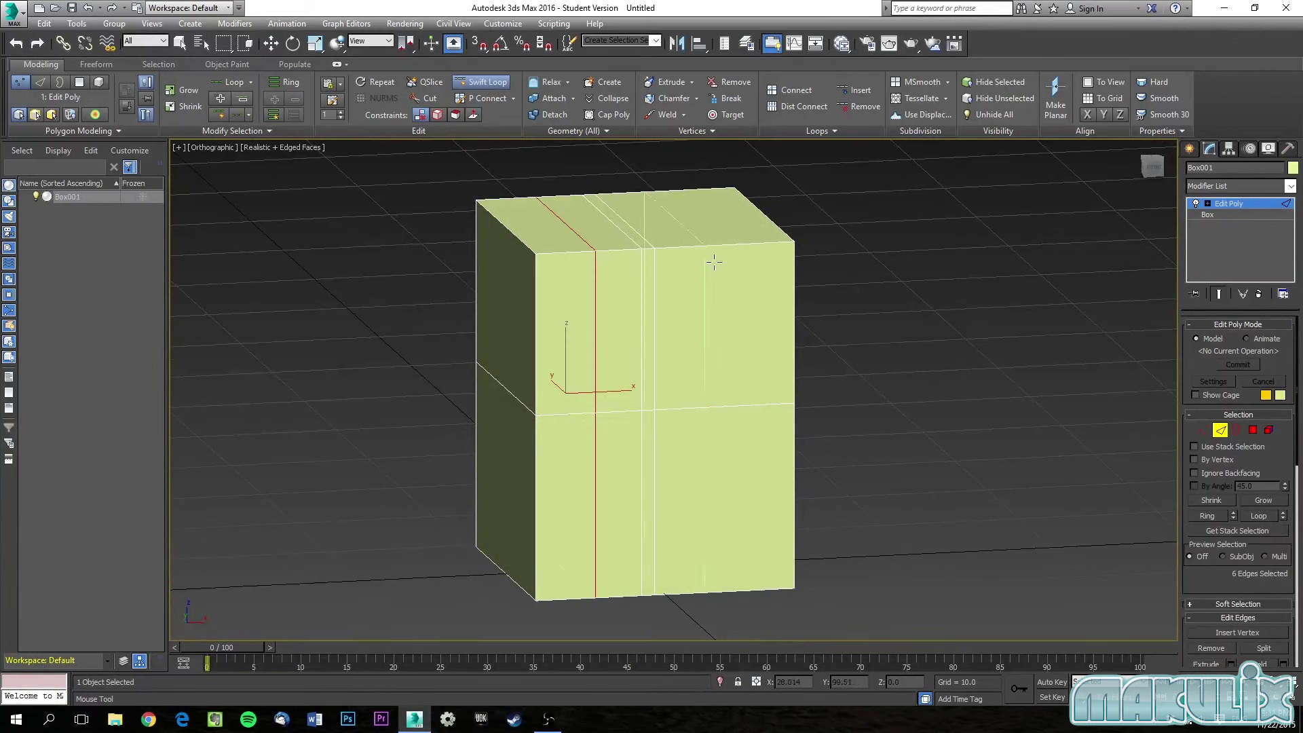
left_click(742, 256)
left_click(680, 262)
middle_click_drag(757, 311, 677, 370, "alt")
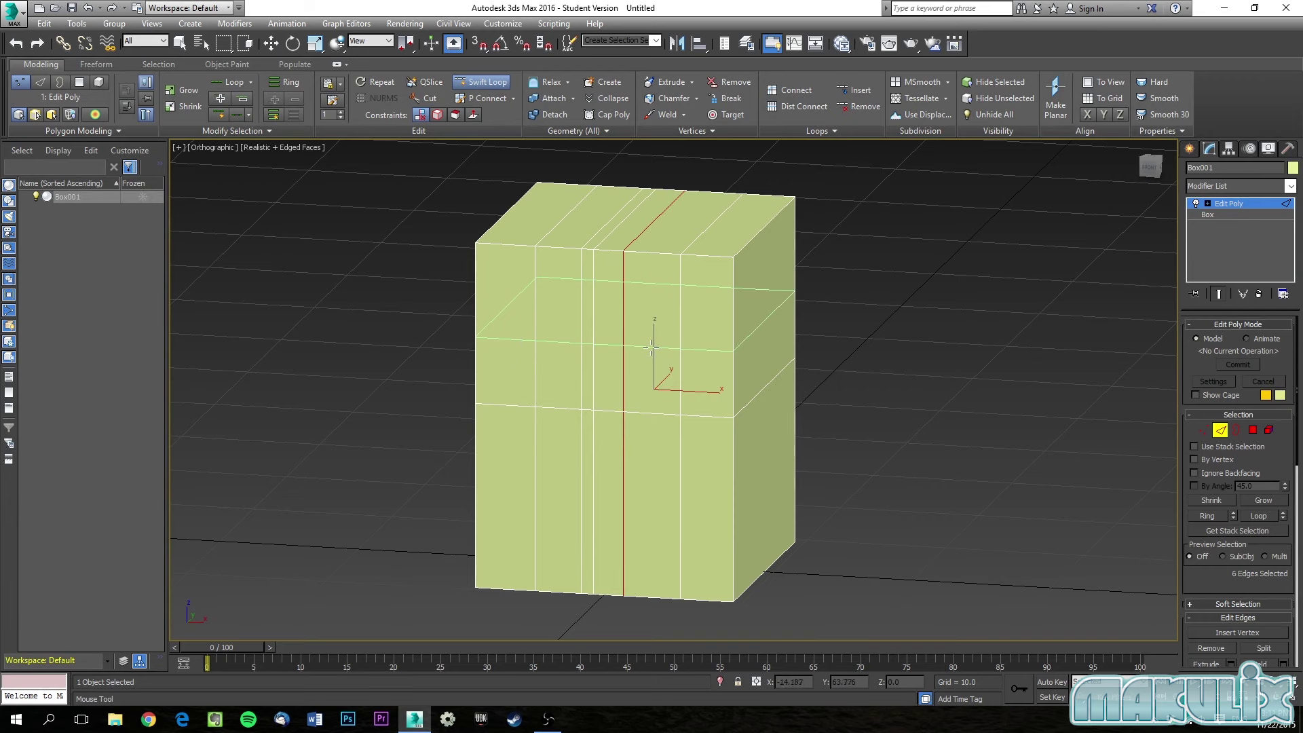
key("w")
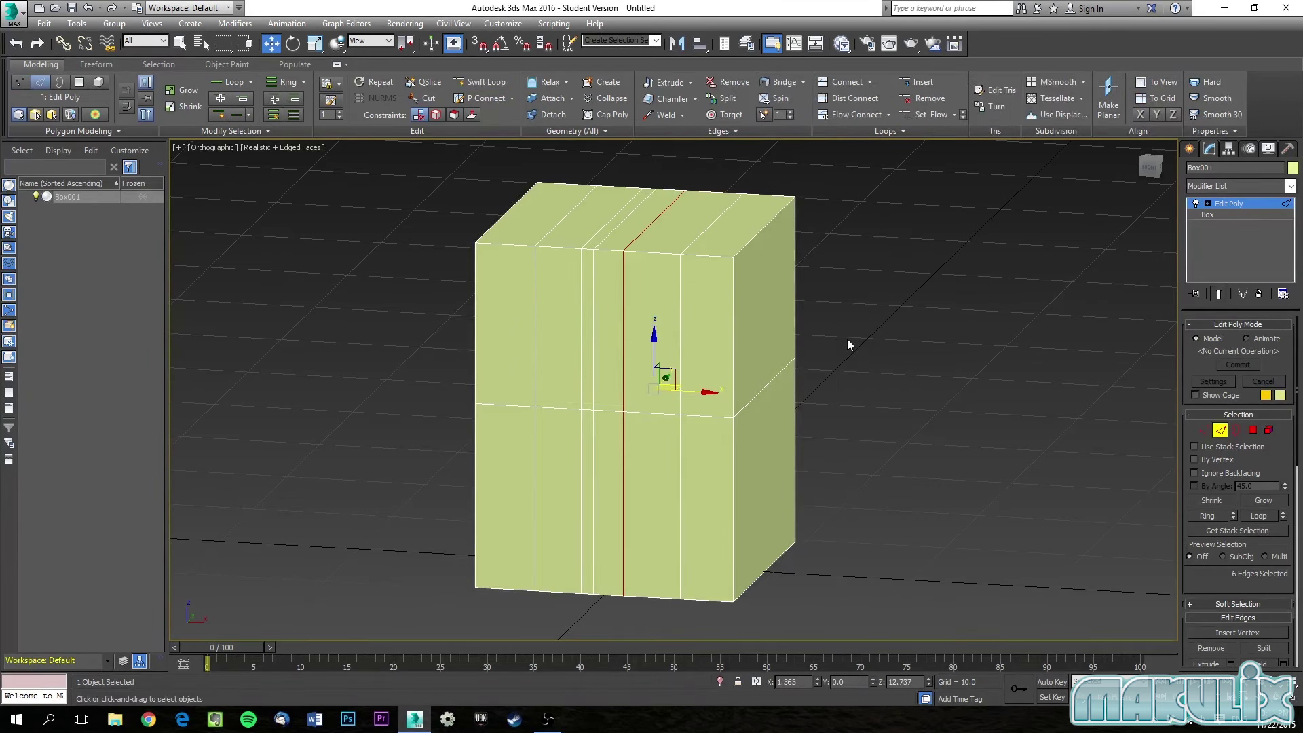
Select the narrow upper front polygon between the two neighbouring vertical loops.
scroll(585, 243, "up", 4)
left_click(595, 268)
left_click(1253, 430)
left_click(596, 335)
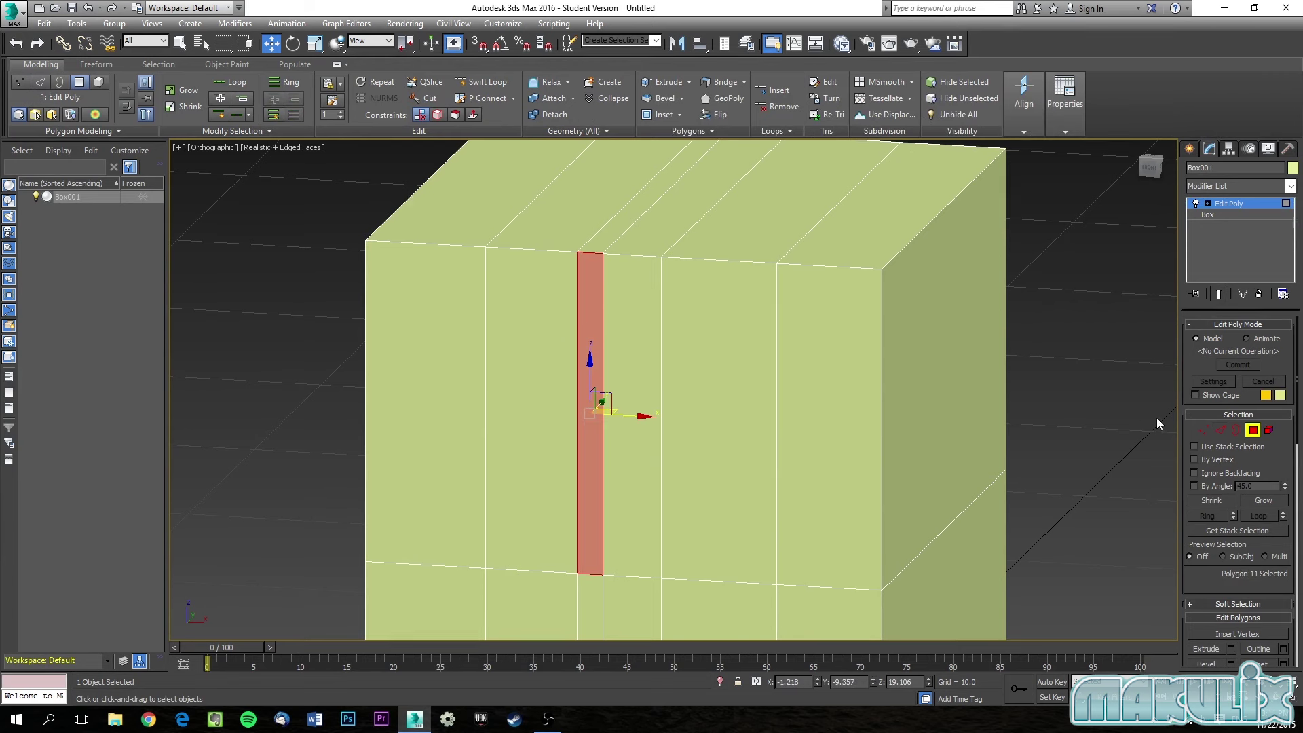
Collapse the two neighbouring vertices of the narrow strip on the box's top front edge into one.
left_click(1205, 431)
scroll(605, 228, "up", 5)
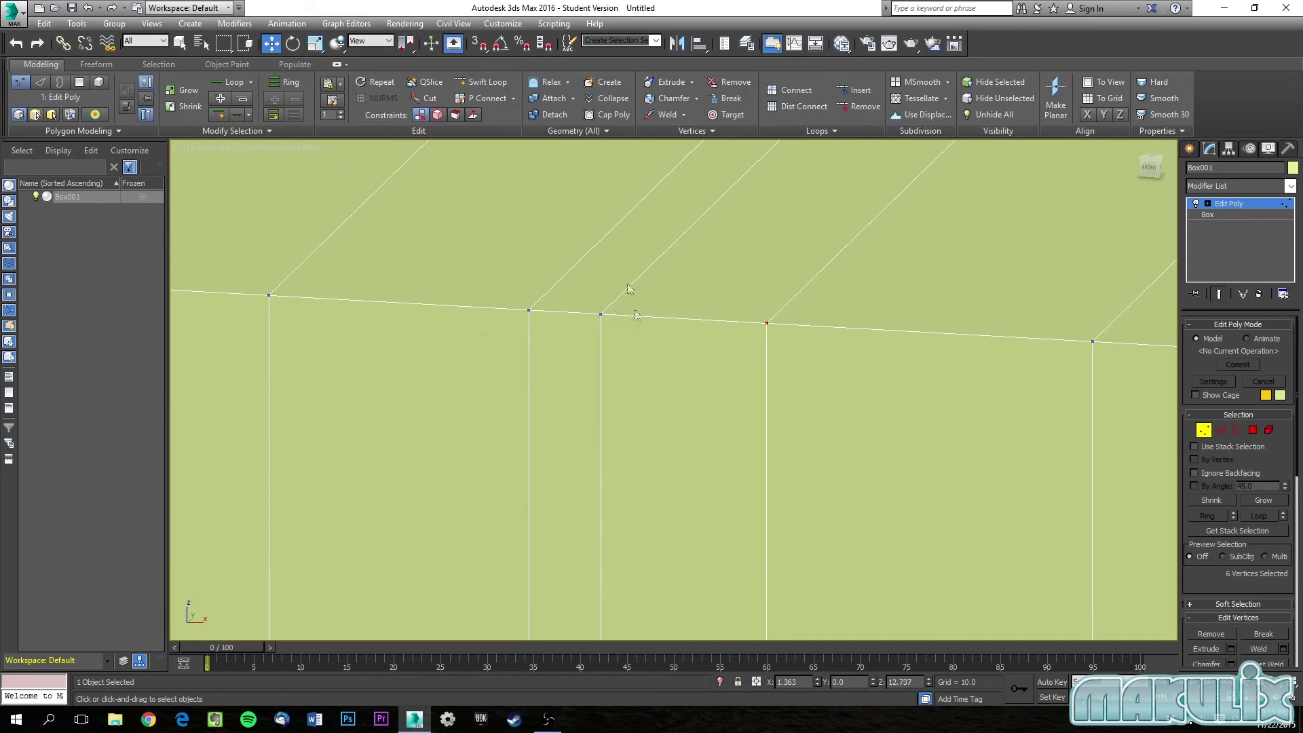
left_click(603, 315)
left_click(528, 311, "ctrl")
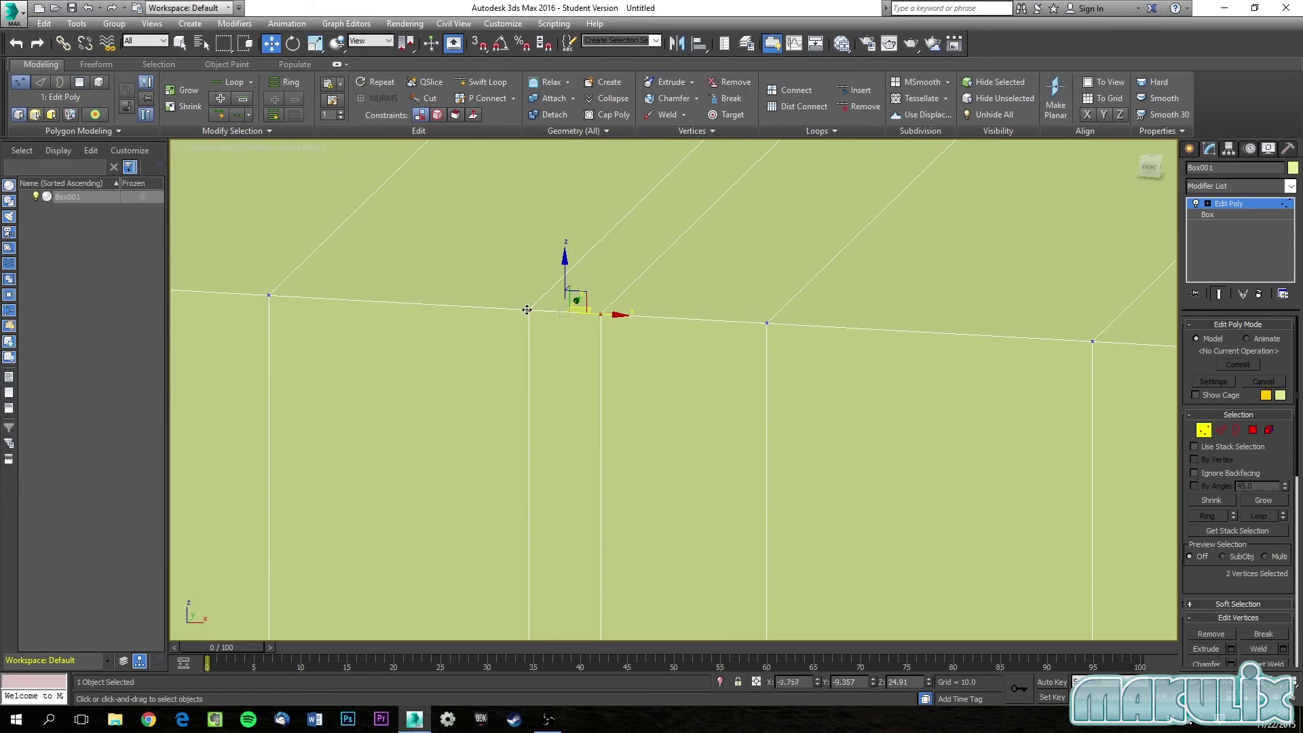
middle_click_drag(600, 399, 576, 247, "alt")
scroll(576, 251, "down", 3)
scroll(580, 326, "up", 6)
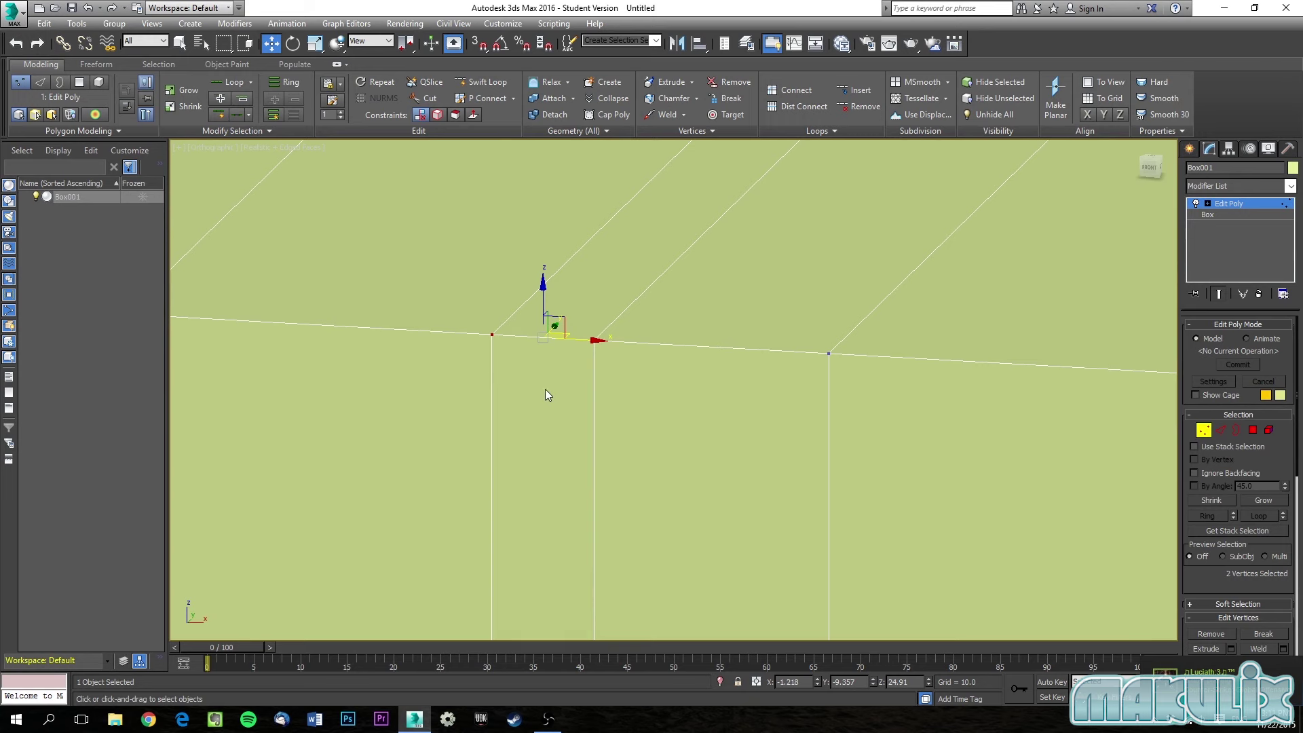
left_click(596, 97)
middle_click_drag(585, 327, 617, 486, "alt")
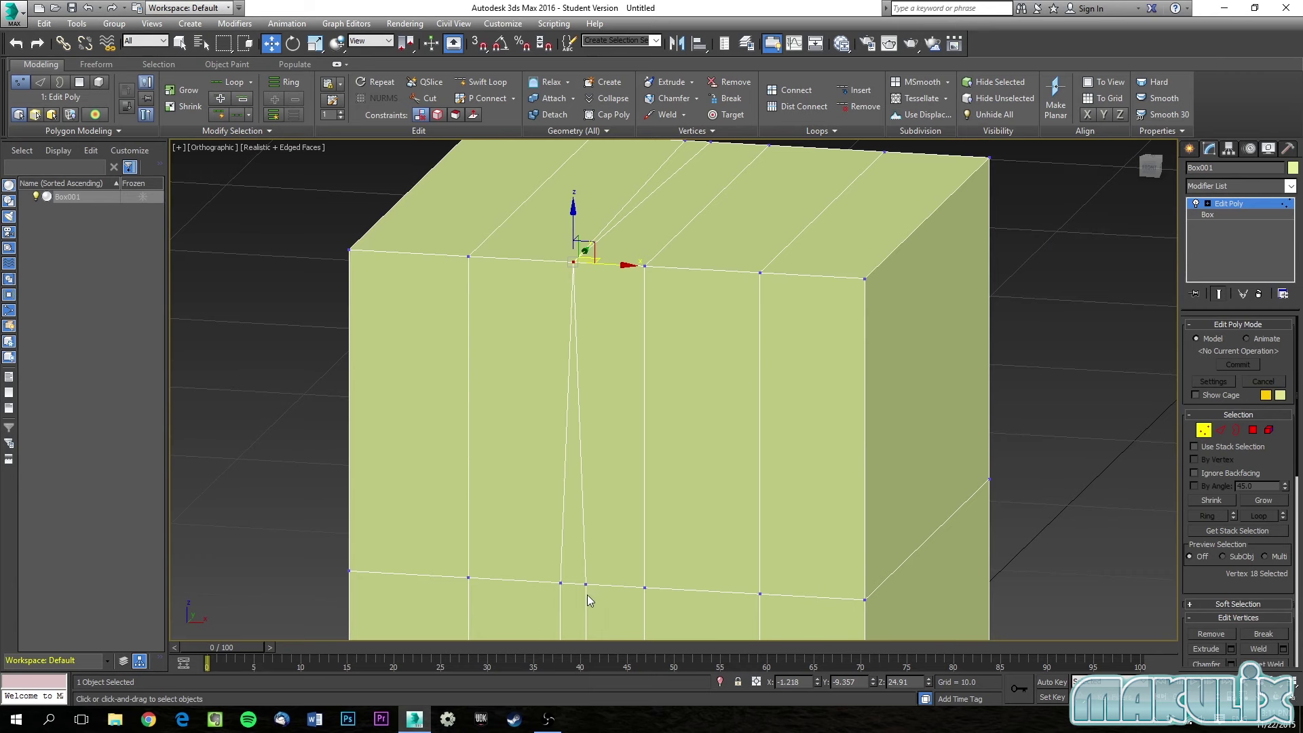
Collapse the narrow strip's two front vertices on the horizontal middle loop into one.
left_click_drag(592, 599, 553, 574)
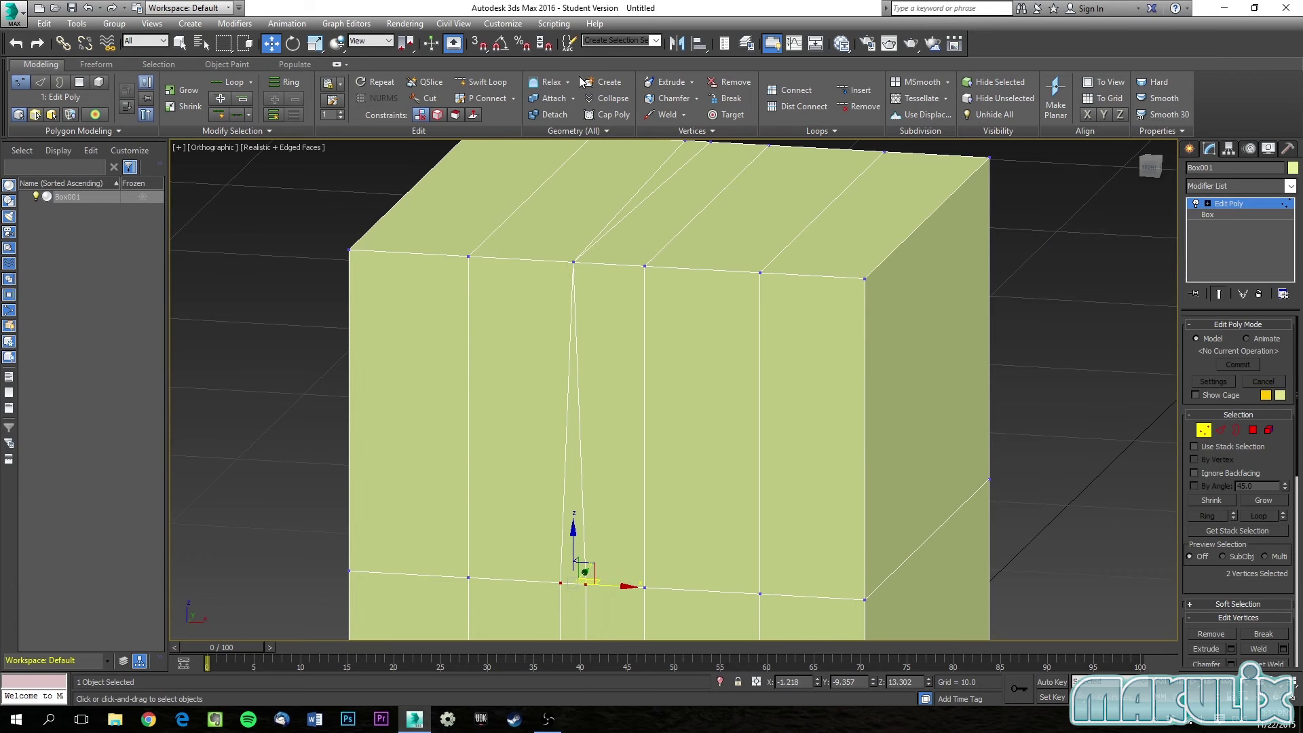
left_click(607, 99)
middle_click_drag(603, 174, 582, 401, "alt")
scroll(573, 304, "up", 4)
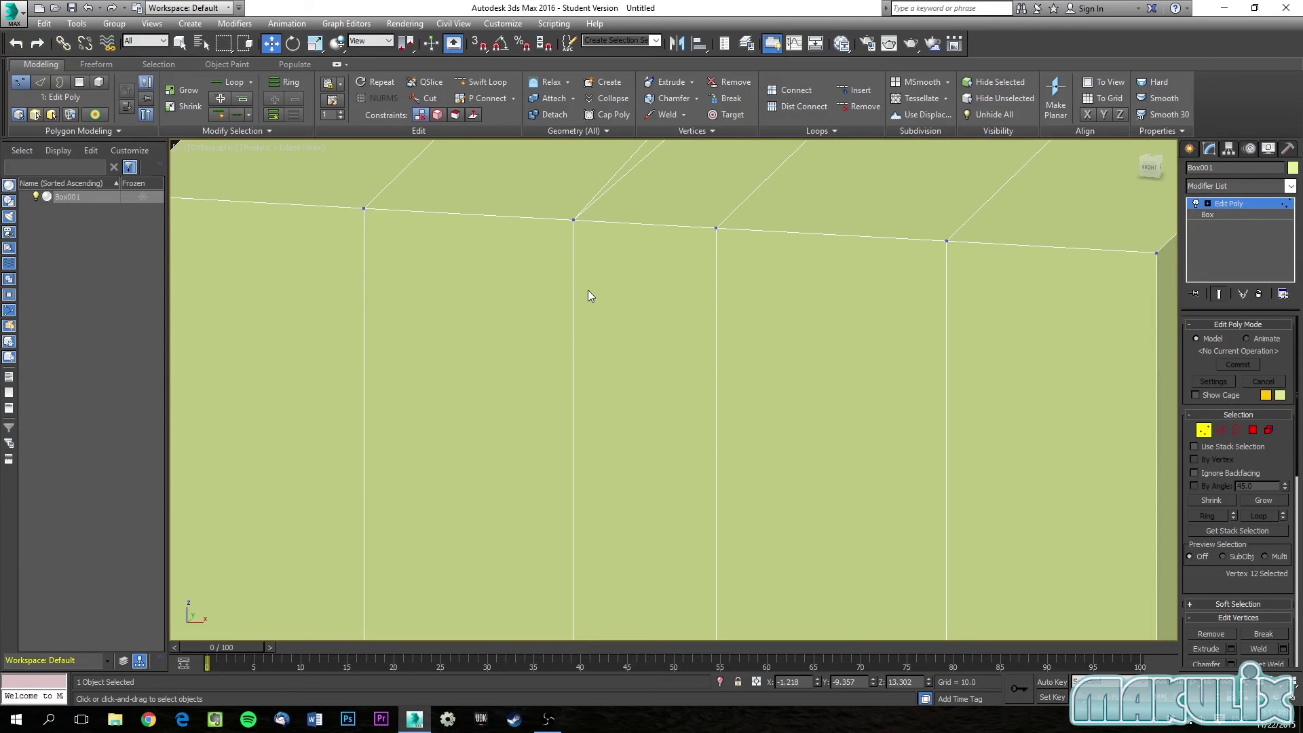
Undo both vertex collapses on the narrow strip.
key("ctrl+z")
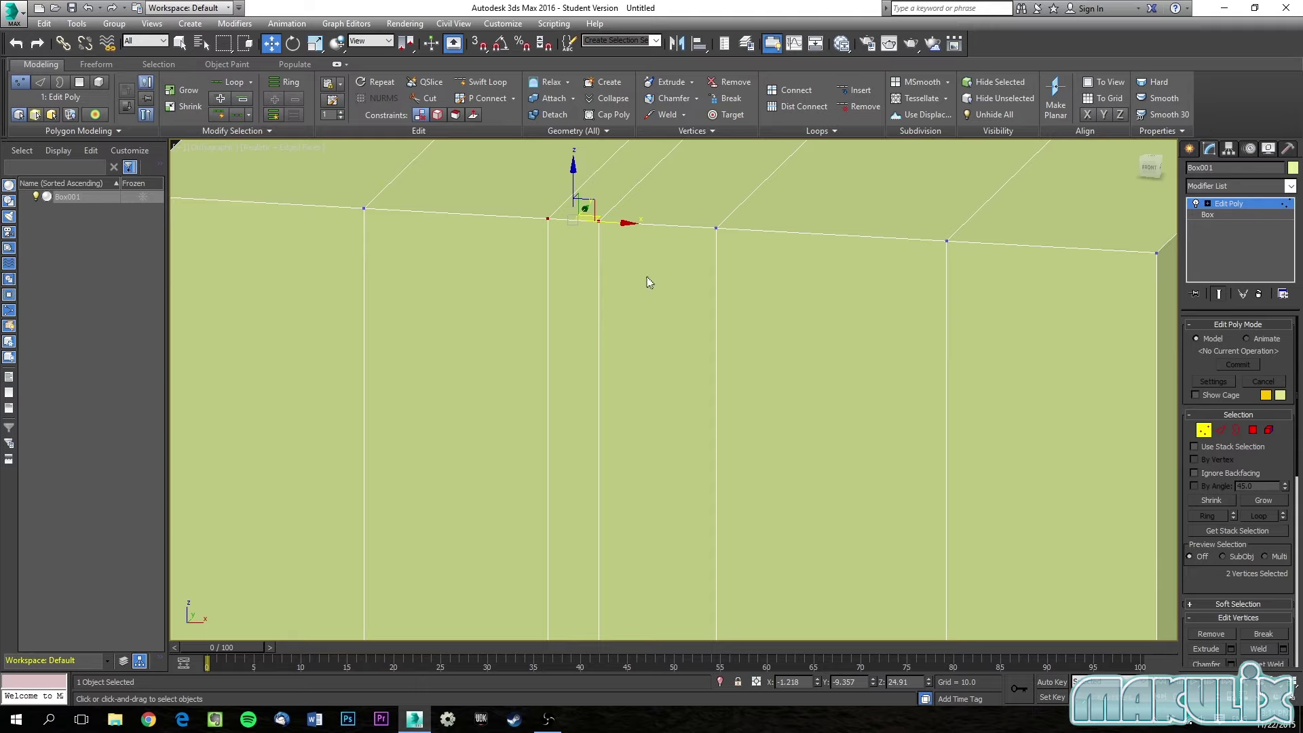
scroll(648, 281, "down", 4)
key("ctrl+z")
key("ctrl+z")
key("ctrl+z")
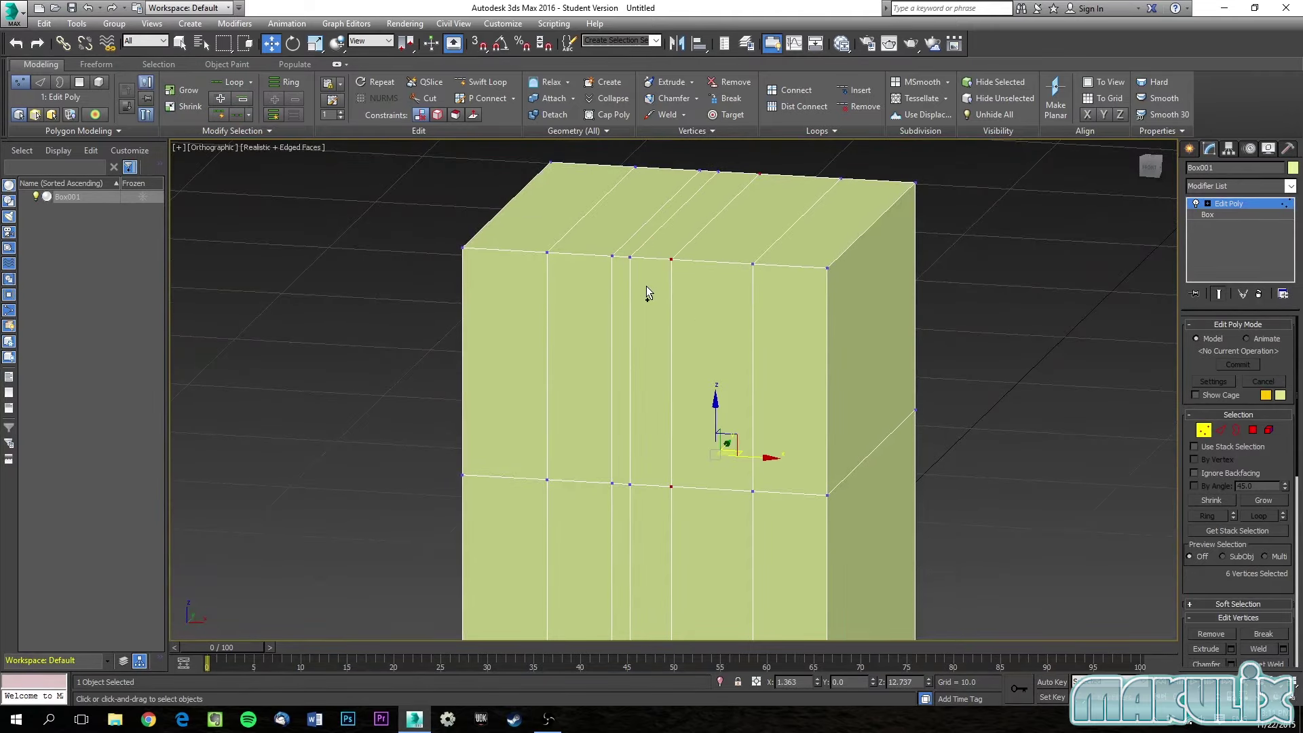
Select the upper and lower vertical corner edges at the front and back of the box's left side.
middle_click_drag(646, 287, 844, 328, "alt")
scroll(796, 335, "up", 2)
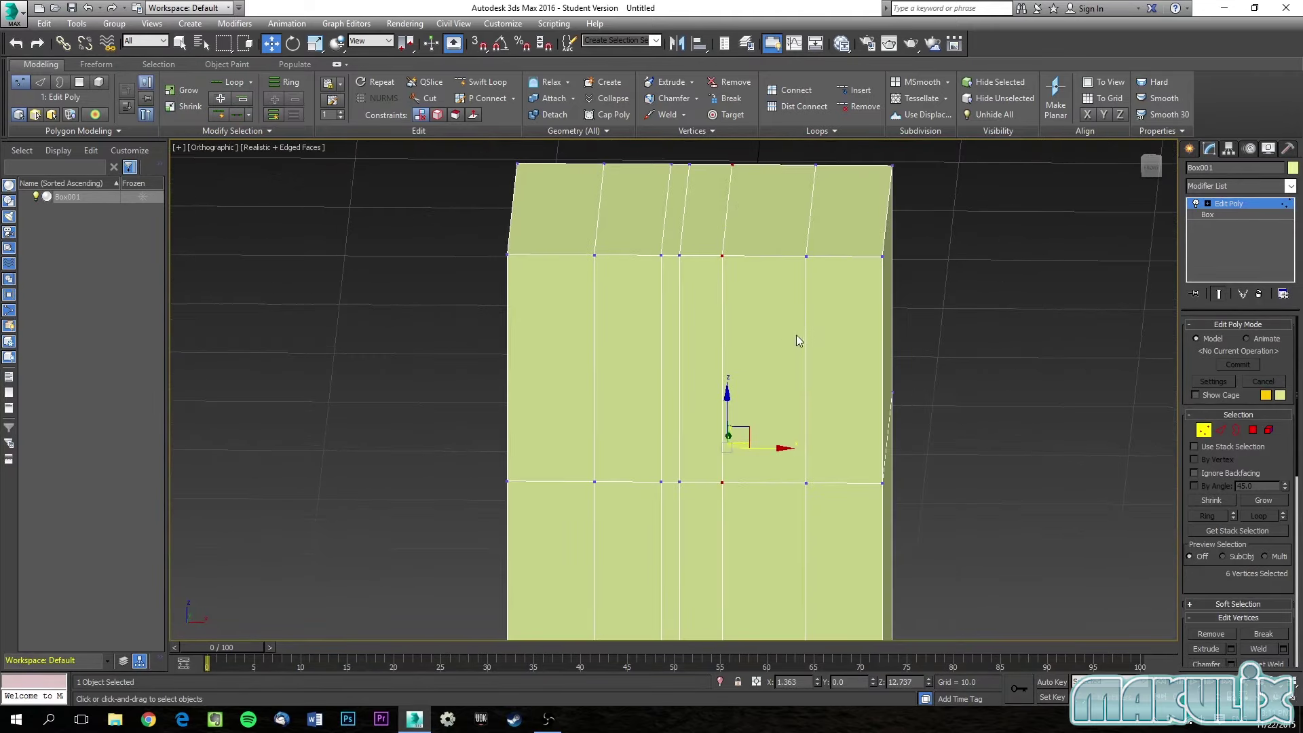
scroll(692, 332, "up", 2)
scroll(613, 313, "down", 5)
middle_click_drag(613, 313, 624, 368, "alt")
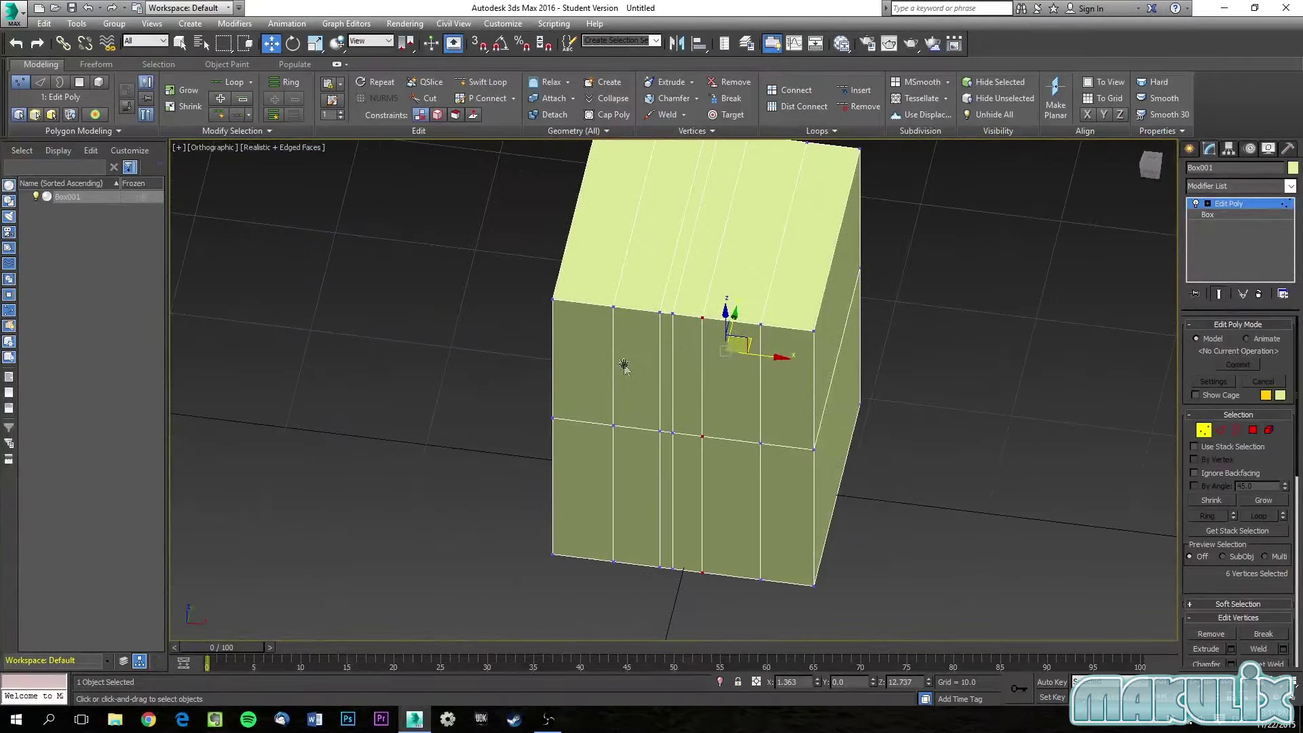
left_click(1223, 433)
left_click(554, 355)
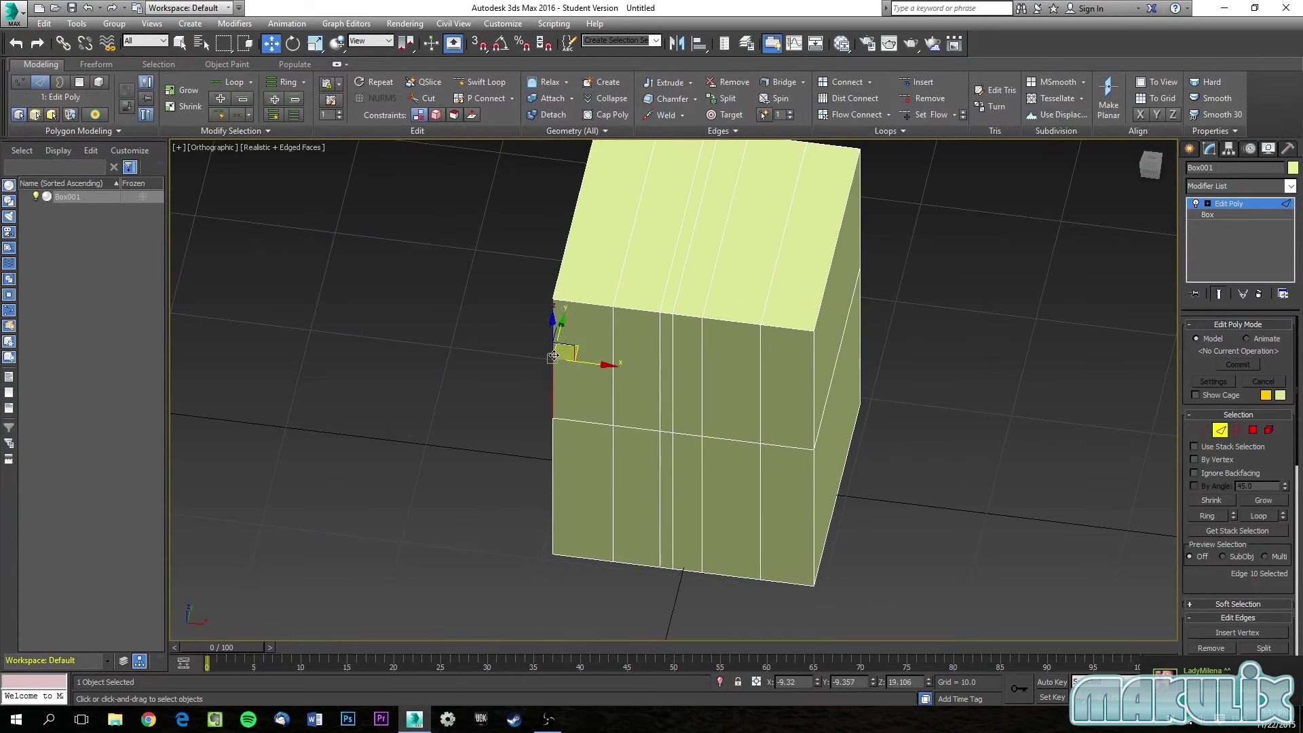
left_click(552, 434, "ctrl")
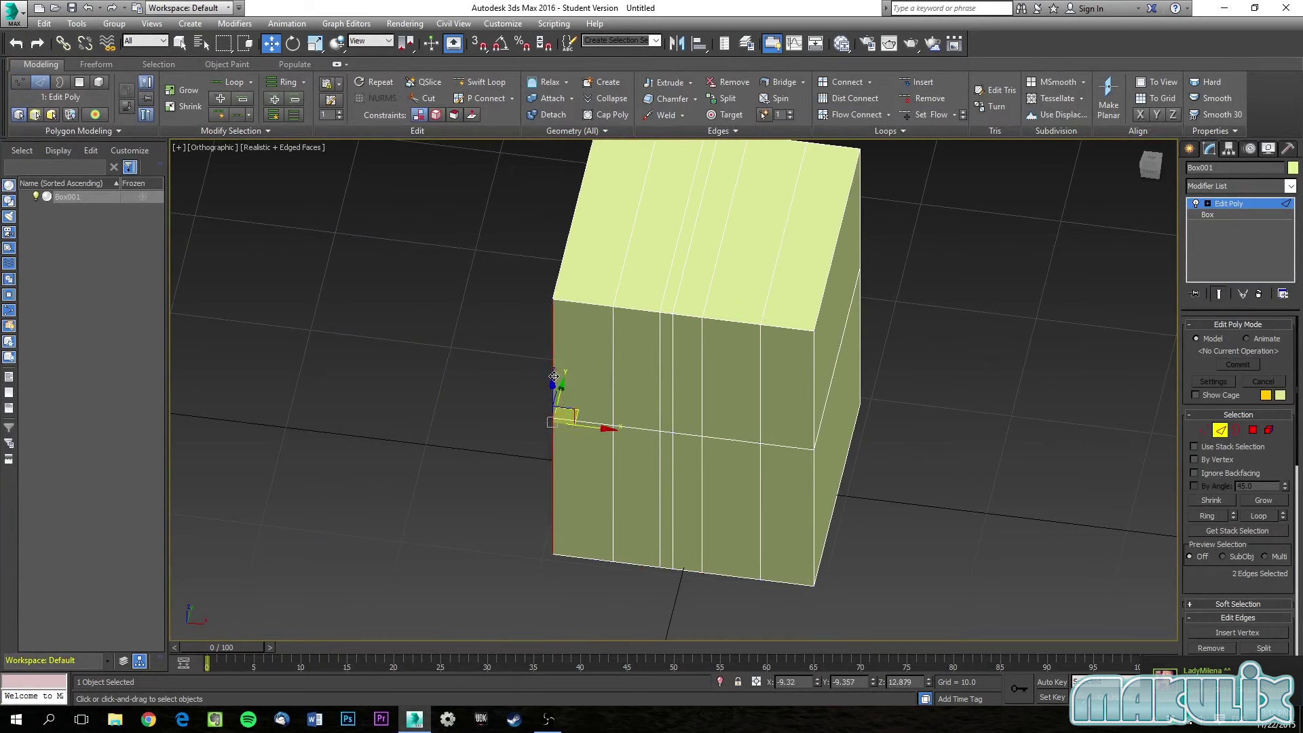
middle_click_drag(553, 438, 470, 367, "alt")
left_click(382, 227, "ctrl")
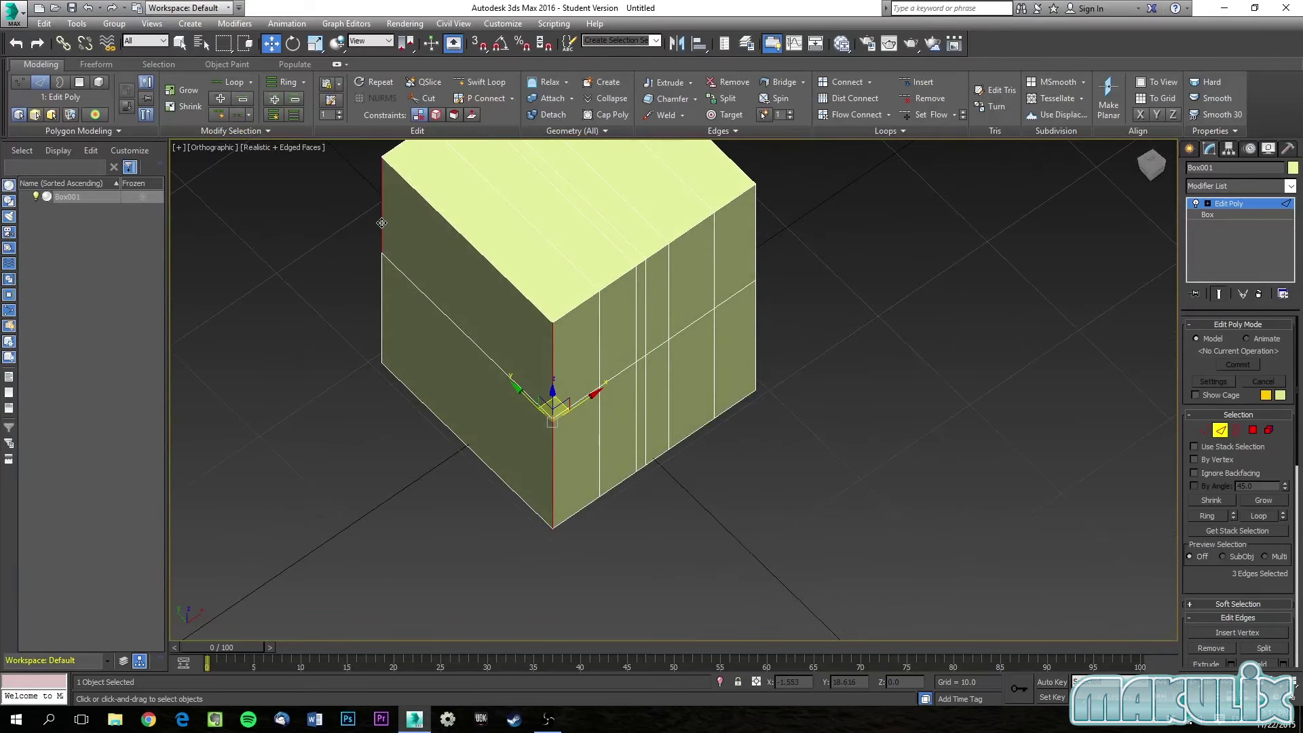
left_click(382, 269, "ctrl")
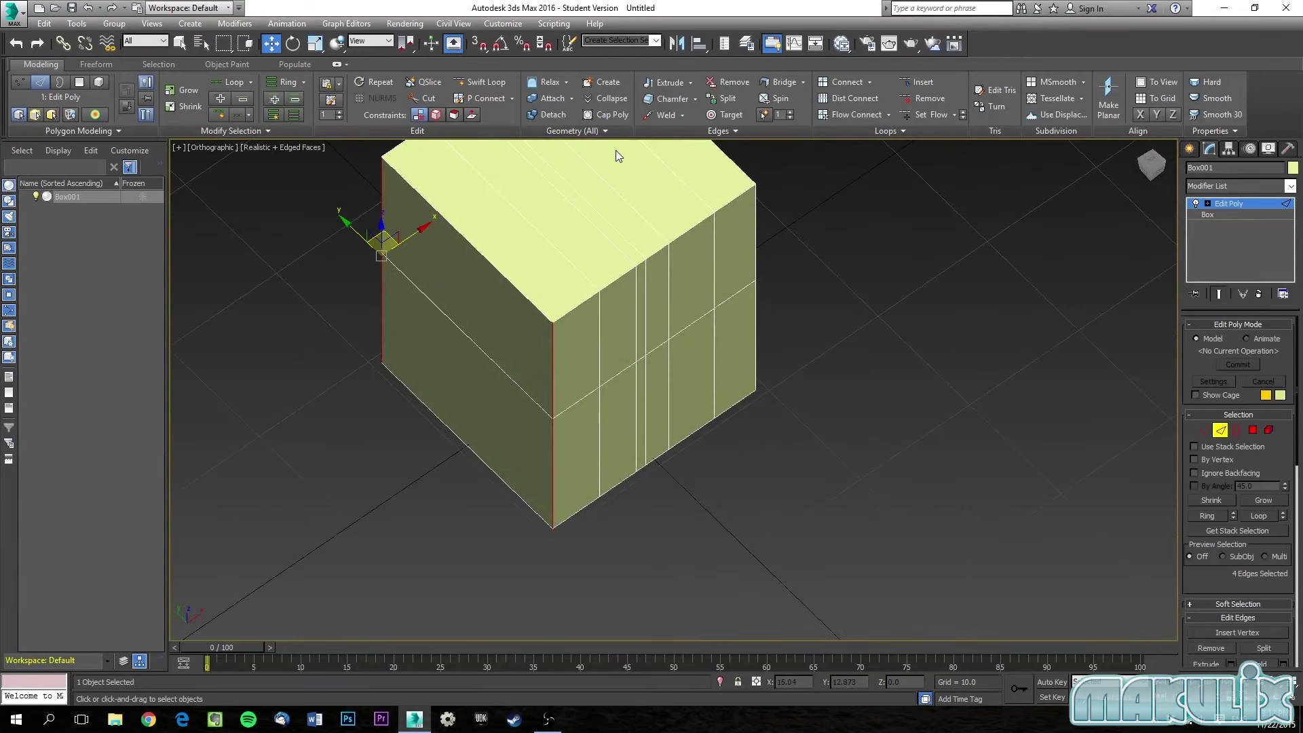
Chamfer the four selected edges to round the box's two left vertical corners, and leave the Chamfer tool.
left_click(664, 99)
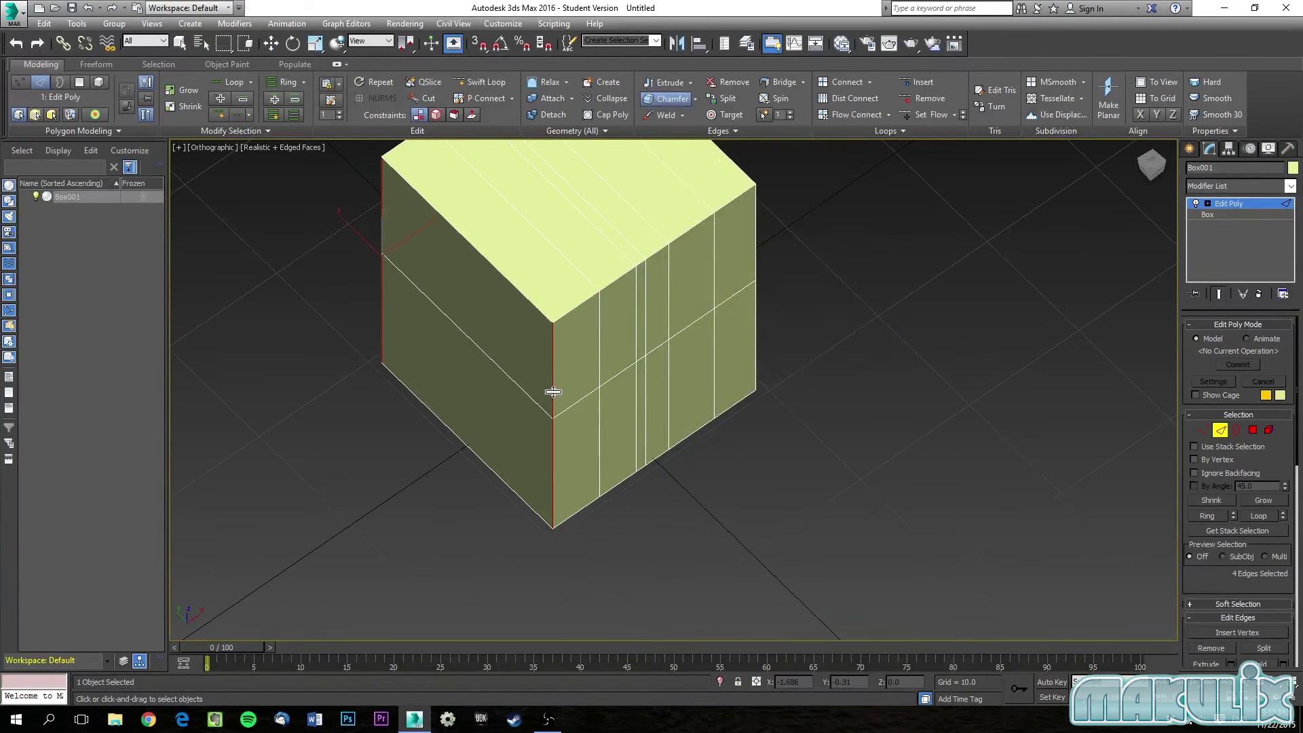
left_click_drag(553, 392, 564, 367)
middle_click_drag(564, 367, 483, 370, "alt")
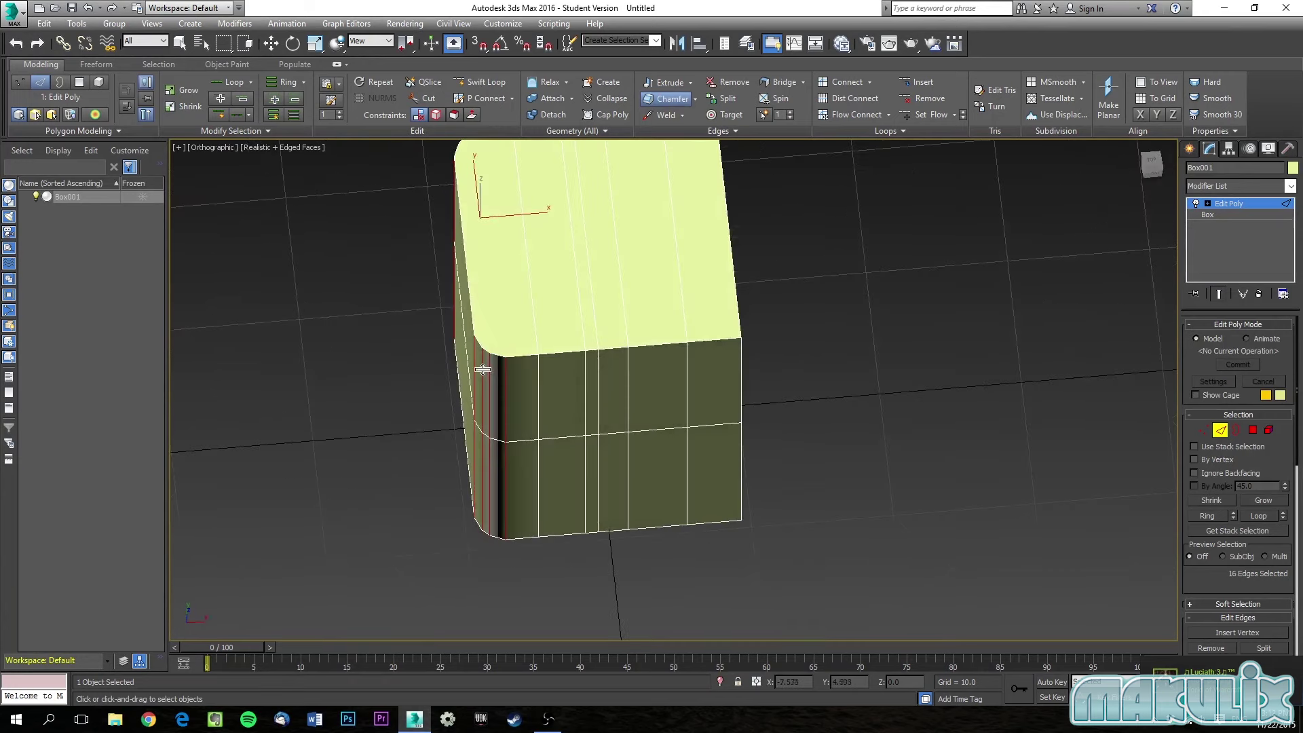
scroll(483, 370, "up", 5)
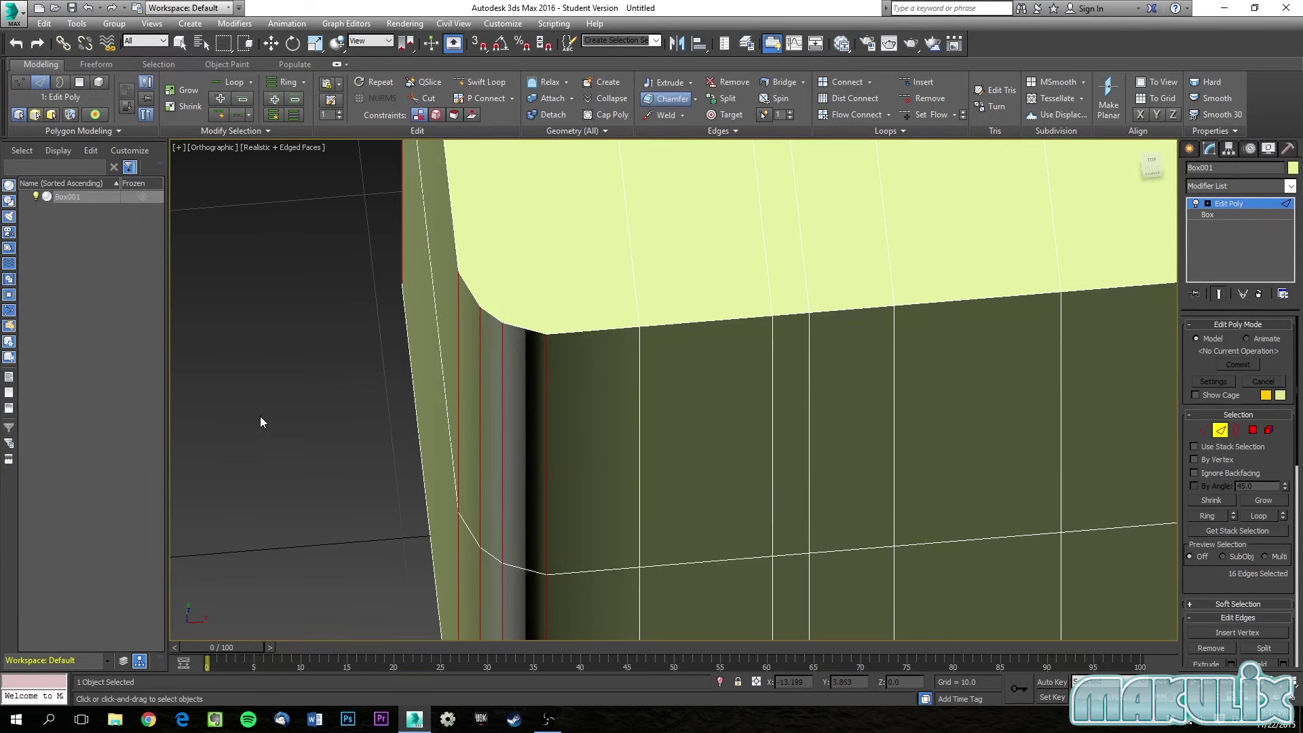
key("w")
scroll(634, 425, "down", 5)
middle_click_drag(649, 407, 640, 372, "alt")
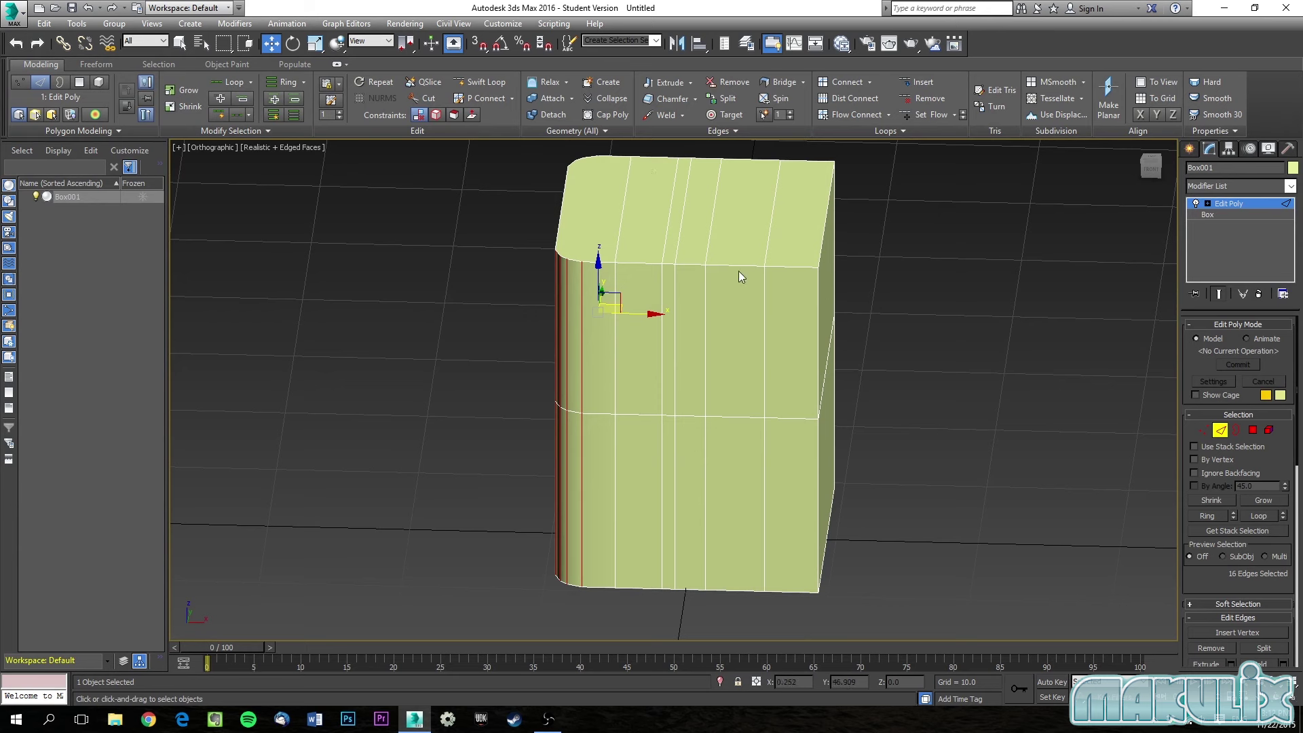
Cut a short horizontal edge on the upper front between the leftmost added loop and the left loop of the narrow pair.
left_click(1208, 433)
left_click(492, 87)
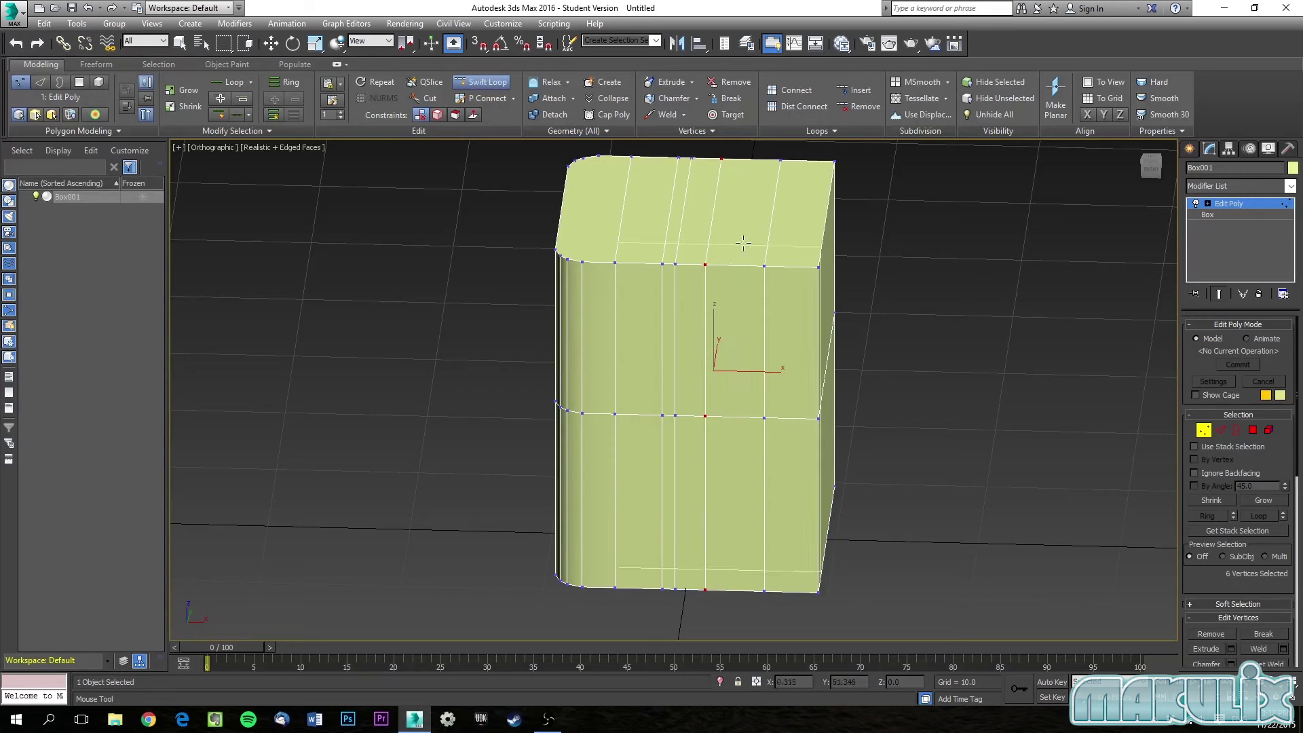
key("Escape")
left_click(427, 98)
scroll(646, 261, "up", 5)
middle_click_drag(645, 305, 631, 256)
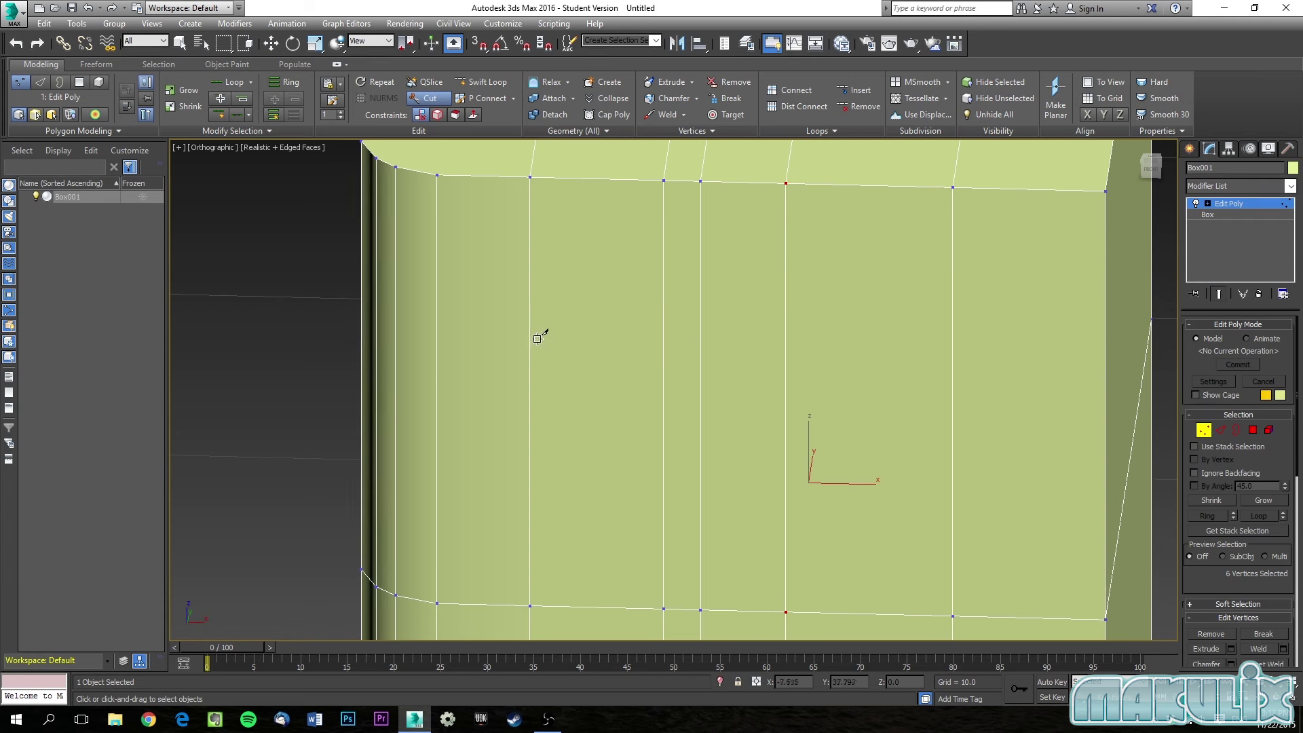
left_click(663, 351)
left_click(531, 347)
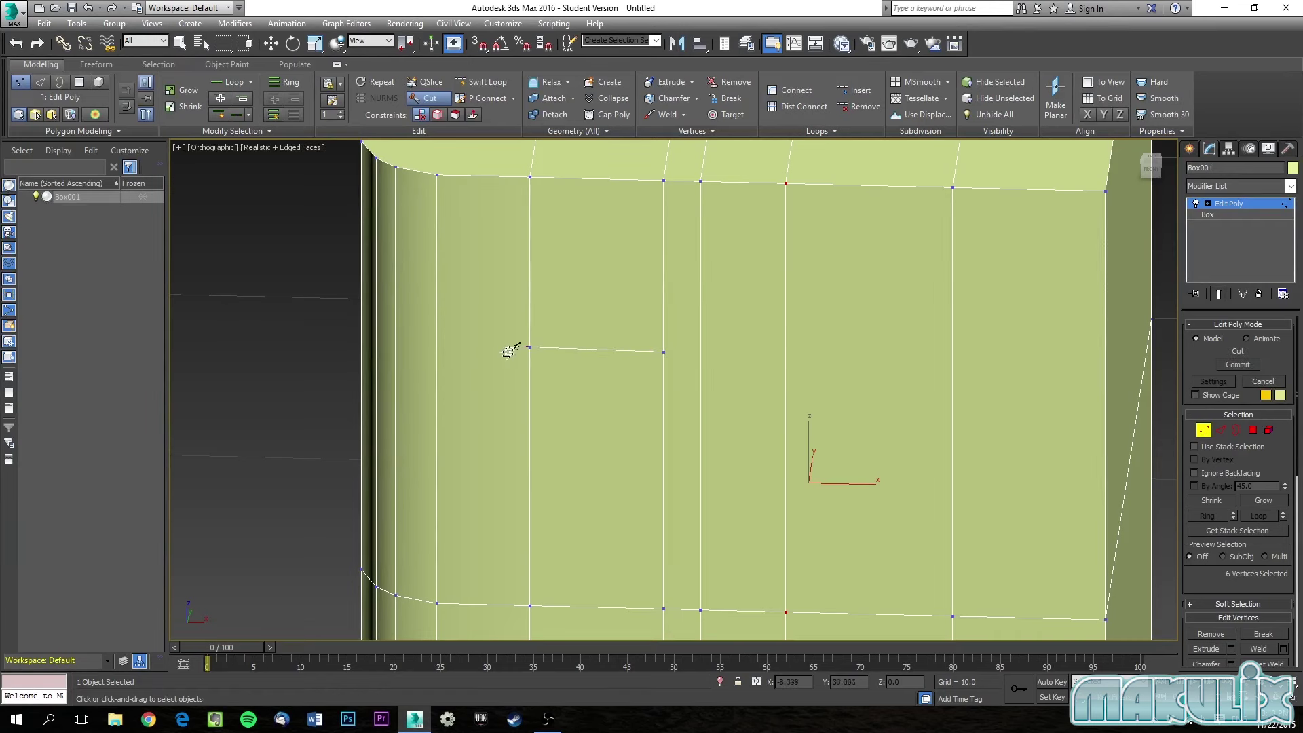
right_click(510, 417)
key("w")
right_click(507, 401)
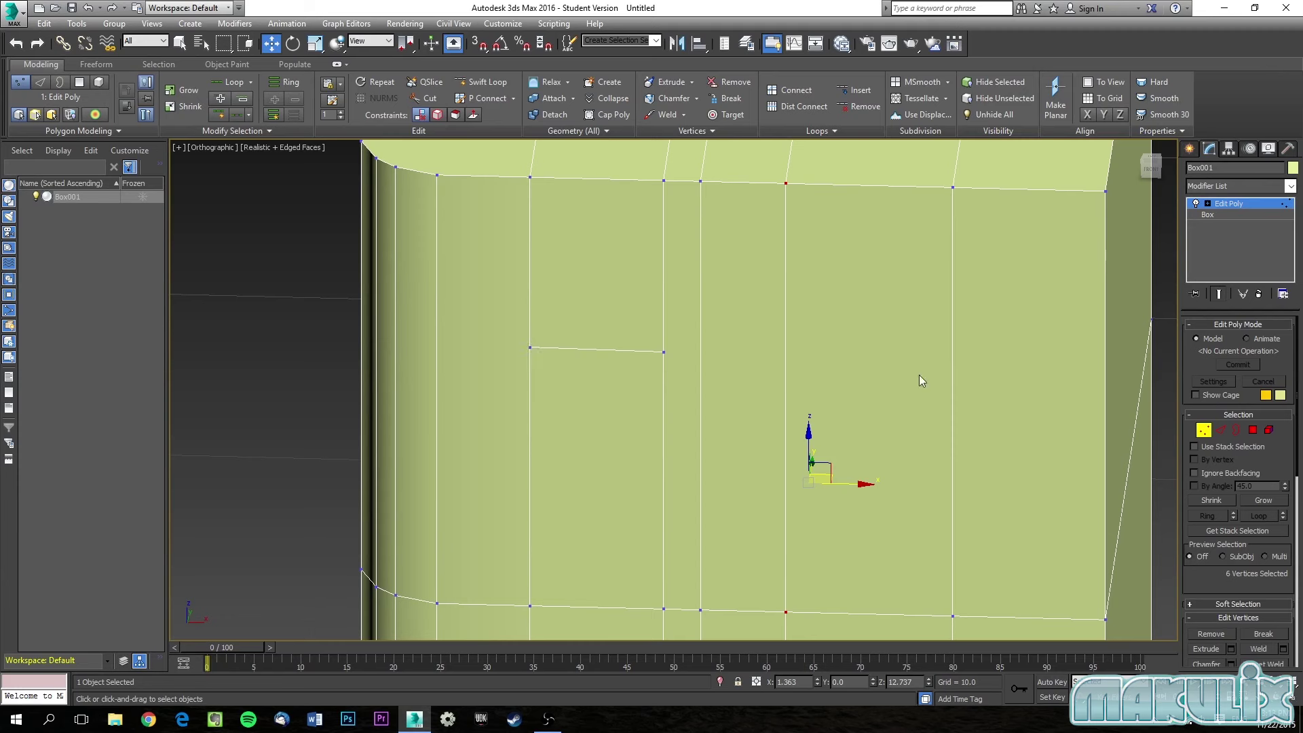
Cut a diagonal edge from the short cut's left end up to the chamfer's vertex on the top front edge.
left_click(426, 98)
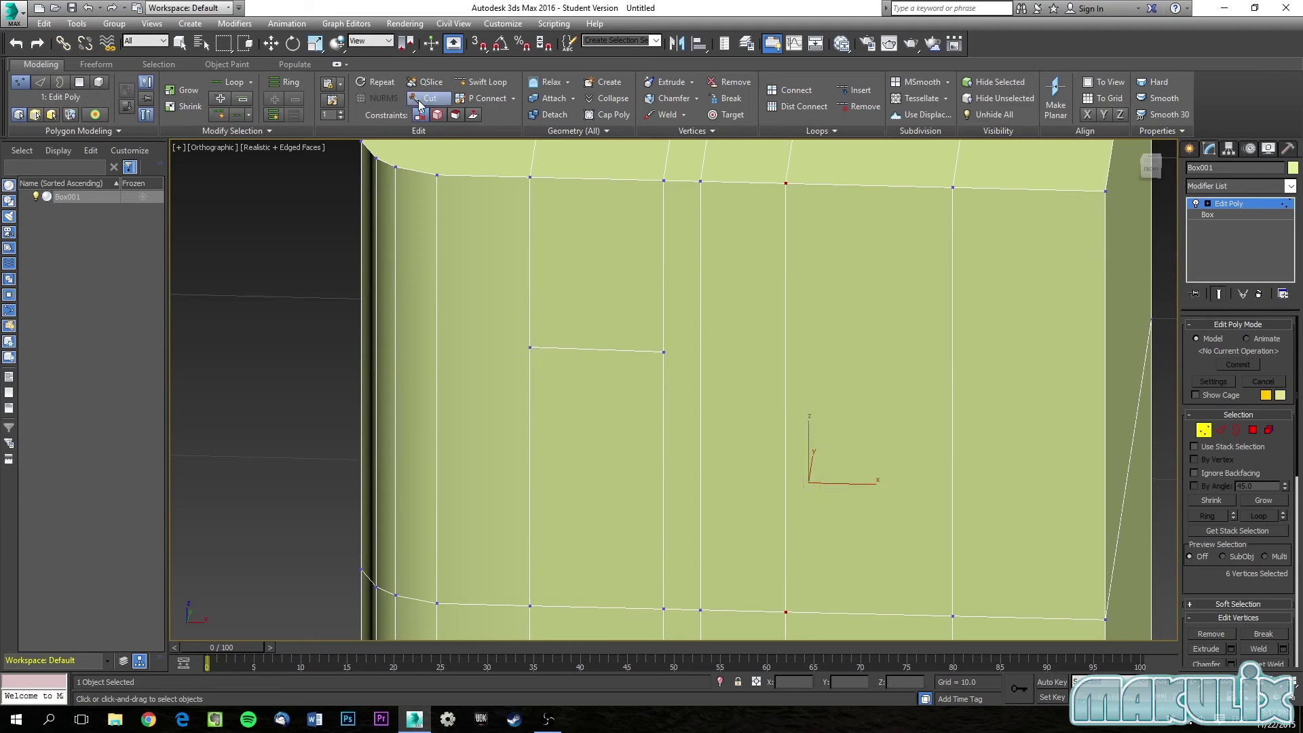
left_click(530, 347)
left_click(437, 175)
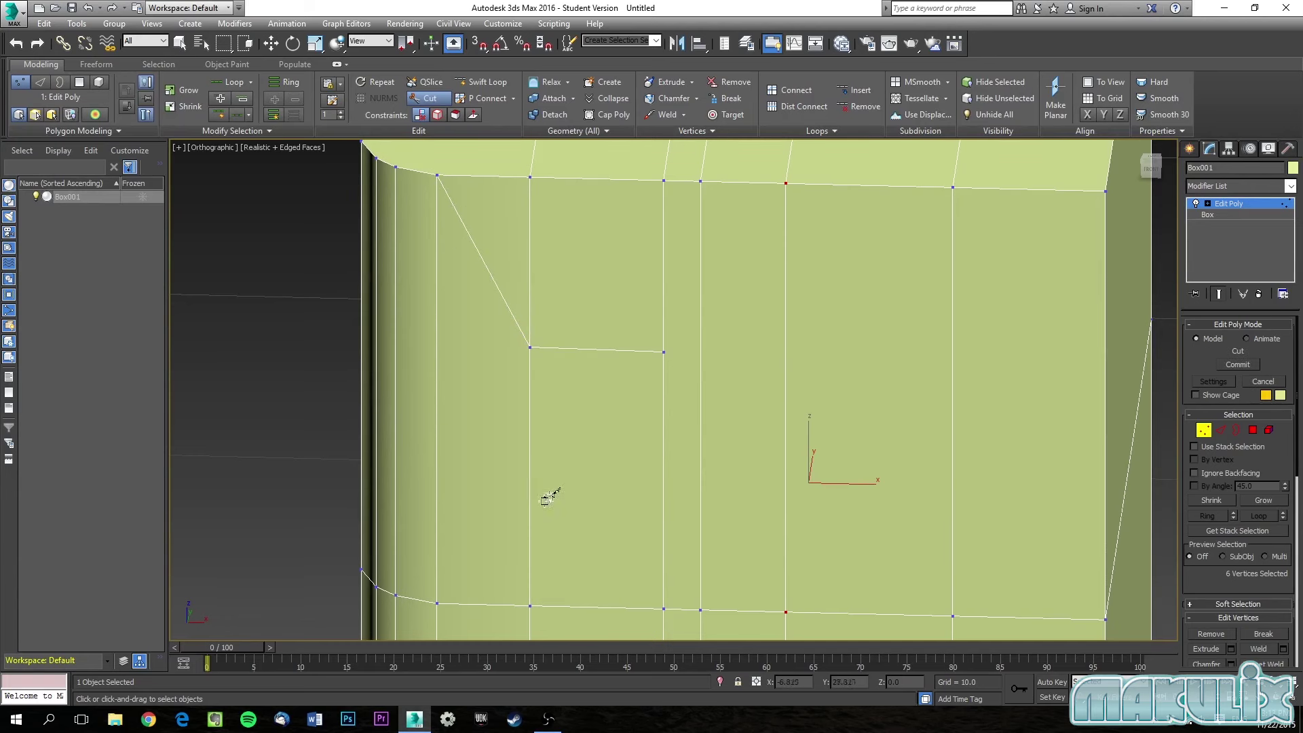
right_click(673, 419)
scroll(713, 422, "down", 10)
middle_click_drag(713, 423, 760, 392, "alt")
scroll(759, 392, "up", 10)
middle_click_drag(646, 387, 597, 386, "alt")
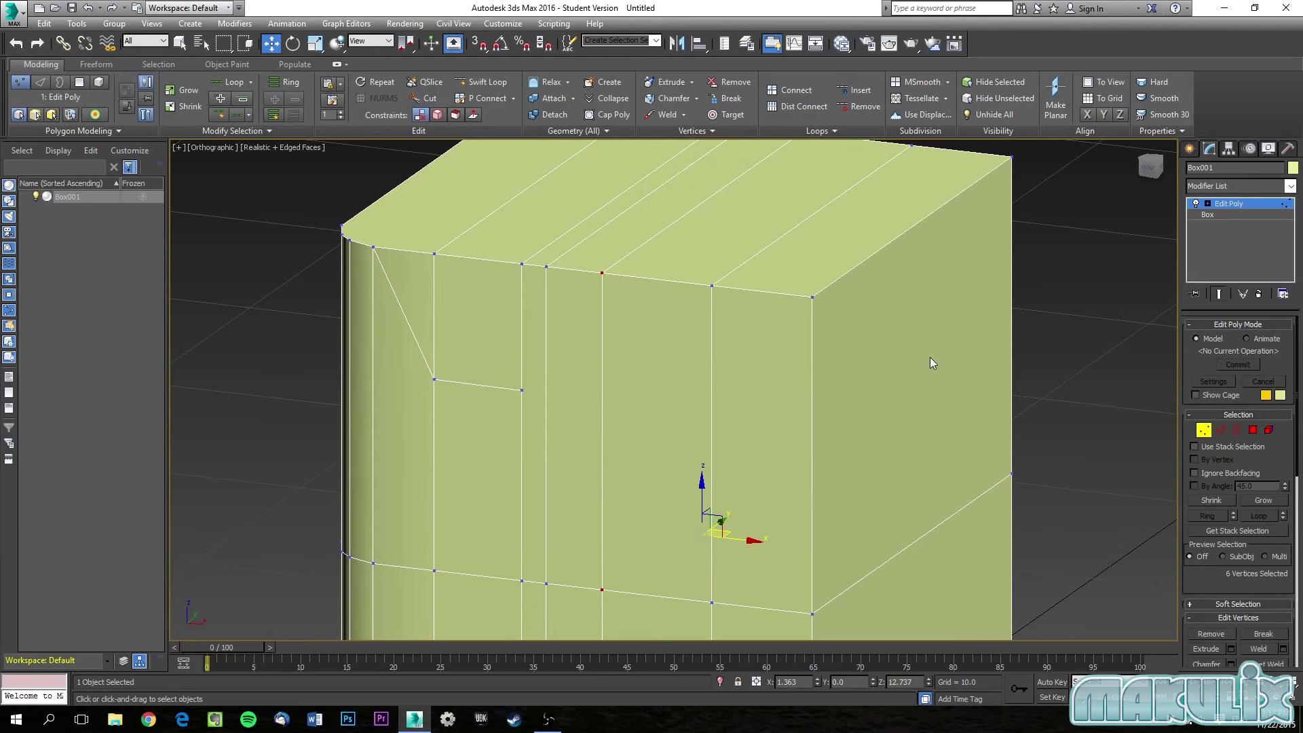
scroll(667, 447, "down", 10)
middle_click_drag(668, 447, 699, 442, "alt")
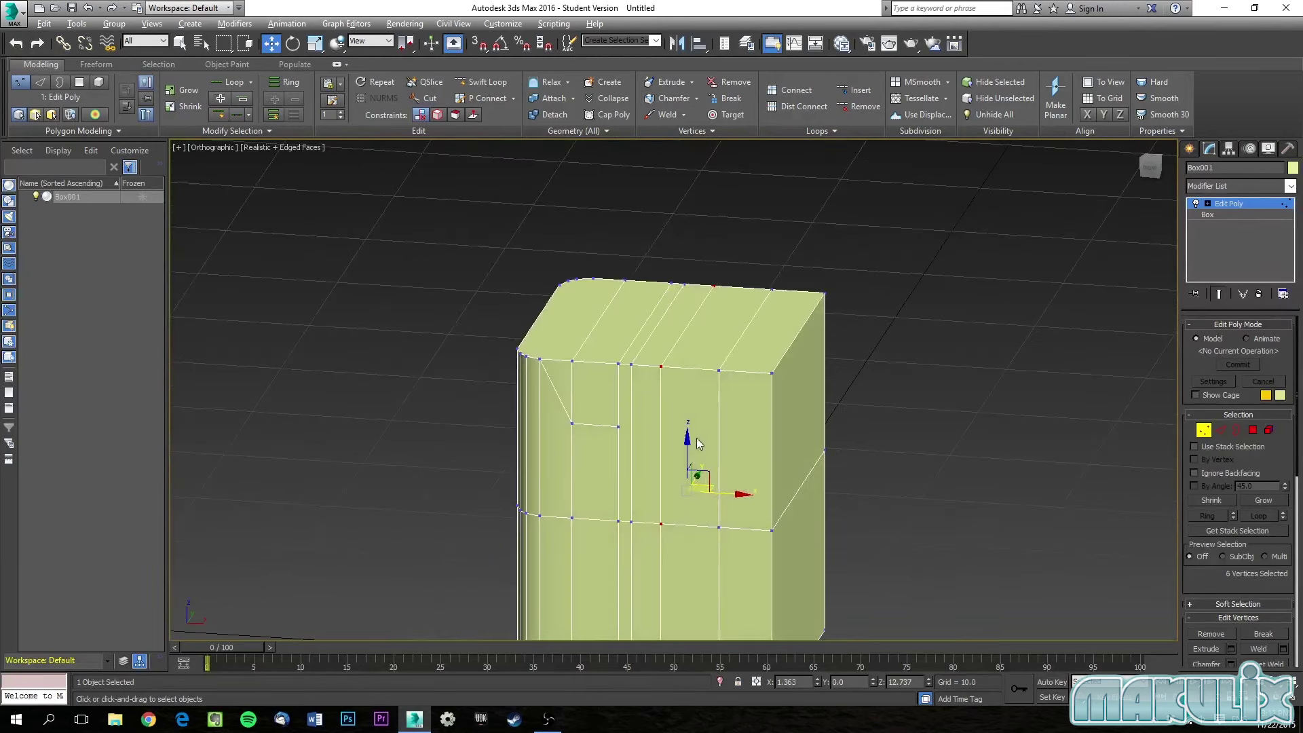
Connect the top and middle horizontal front edges between the two rightmost loops with a vertical edge, and undo the connection.
left_click(719, 387)
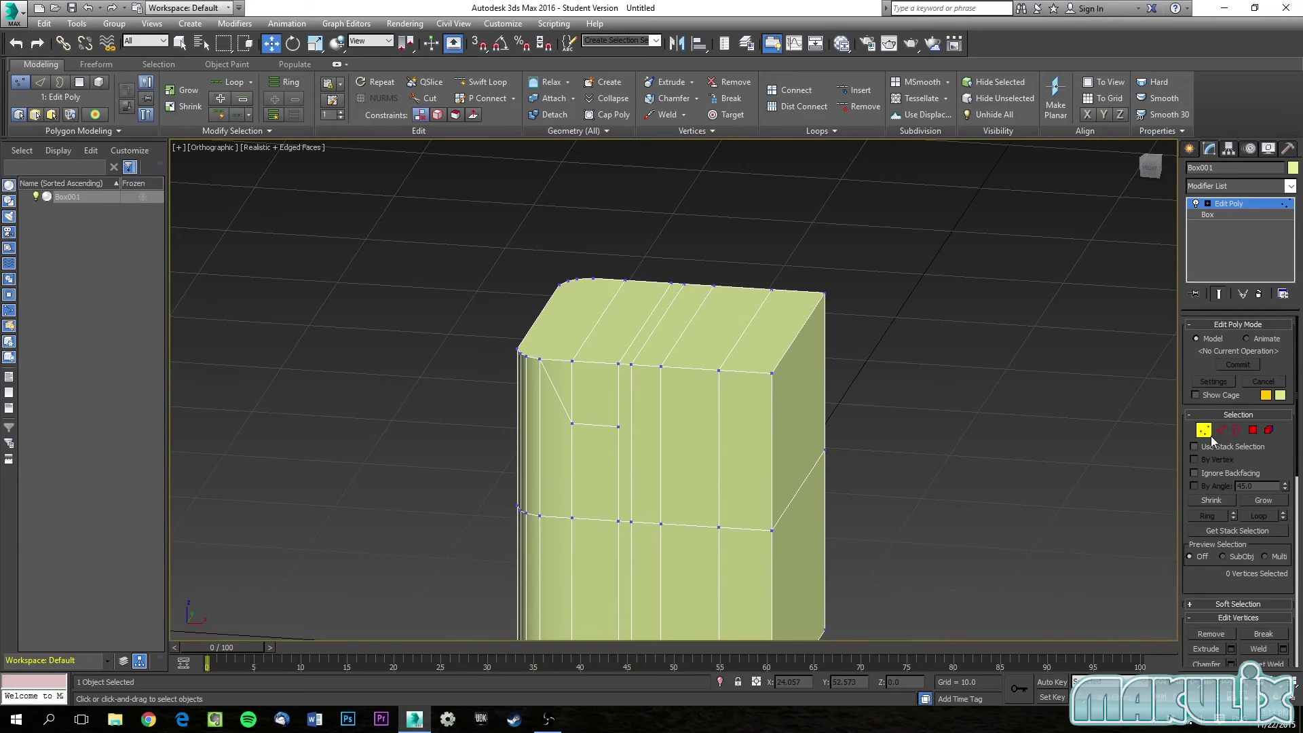
left_click(1220, 430)
left_click(700, 370)
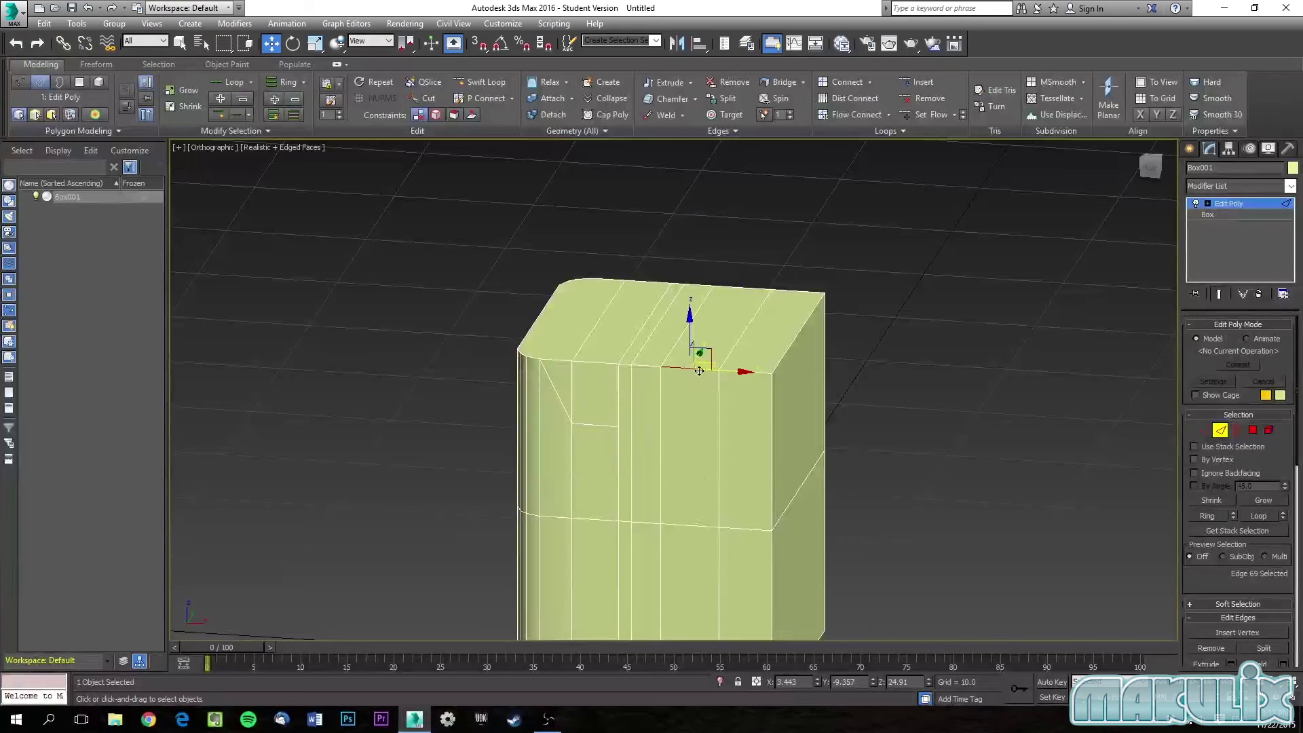
left_click(693, 524, "ctrl")
scroll(744, 394, "up", 4)
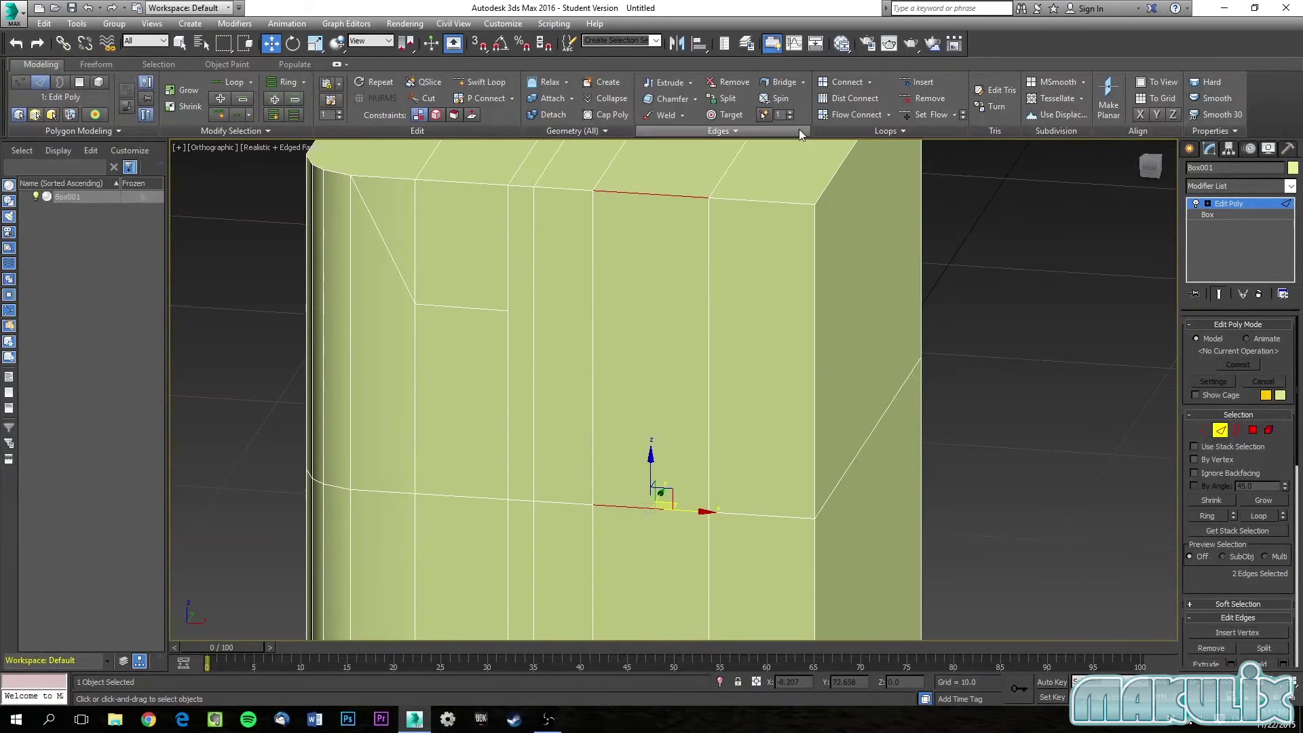
left_click(846, 82)
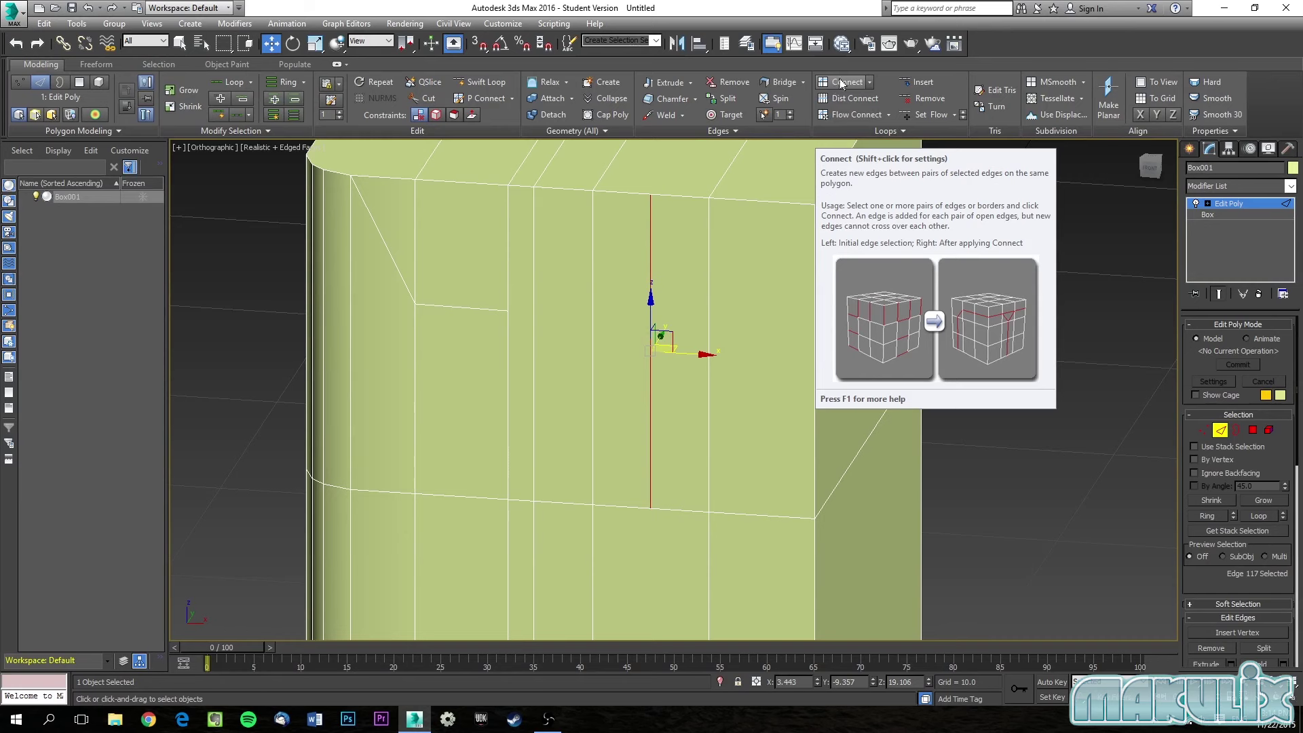
key("ctrl+z")
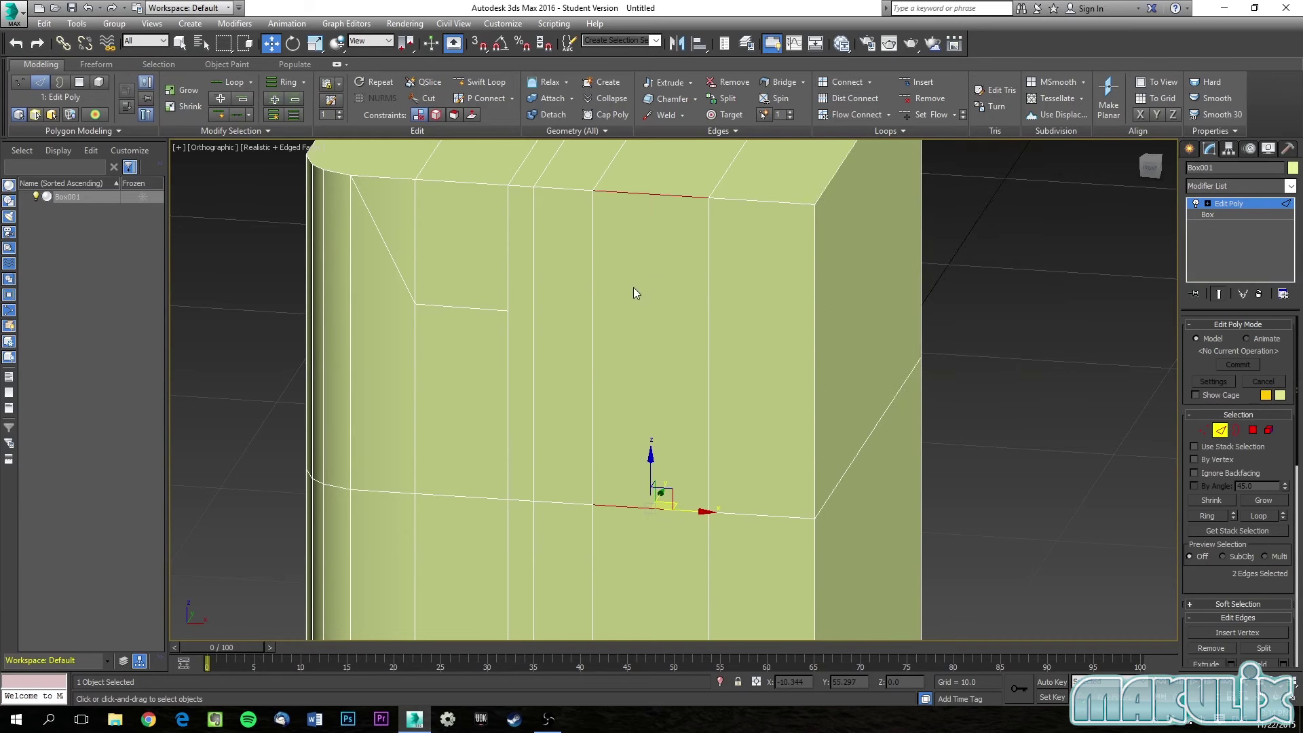
Preview connecting the same two front edges with 2 segments and with 1 segment, and cancel the operation.
left_click(662, 196, "ctrl")
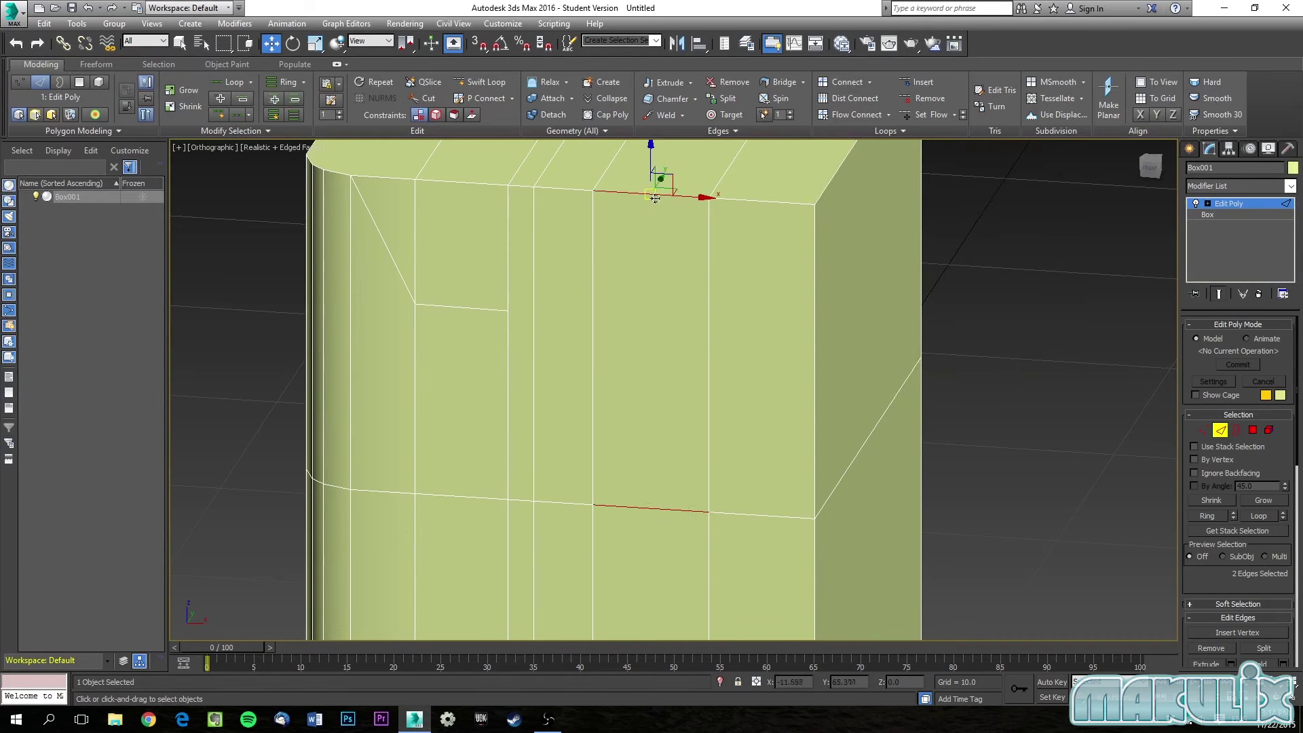
left_click(841, 80)
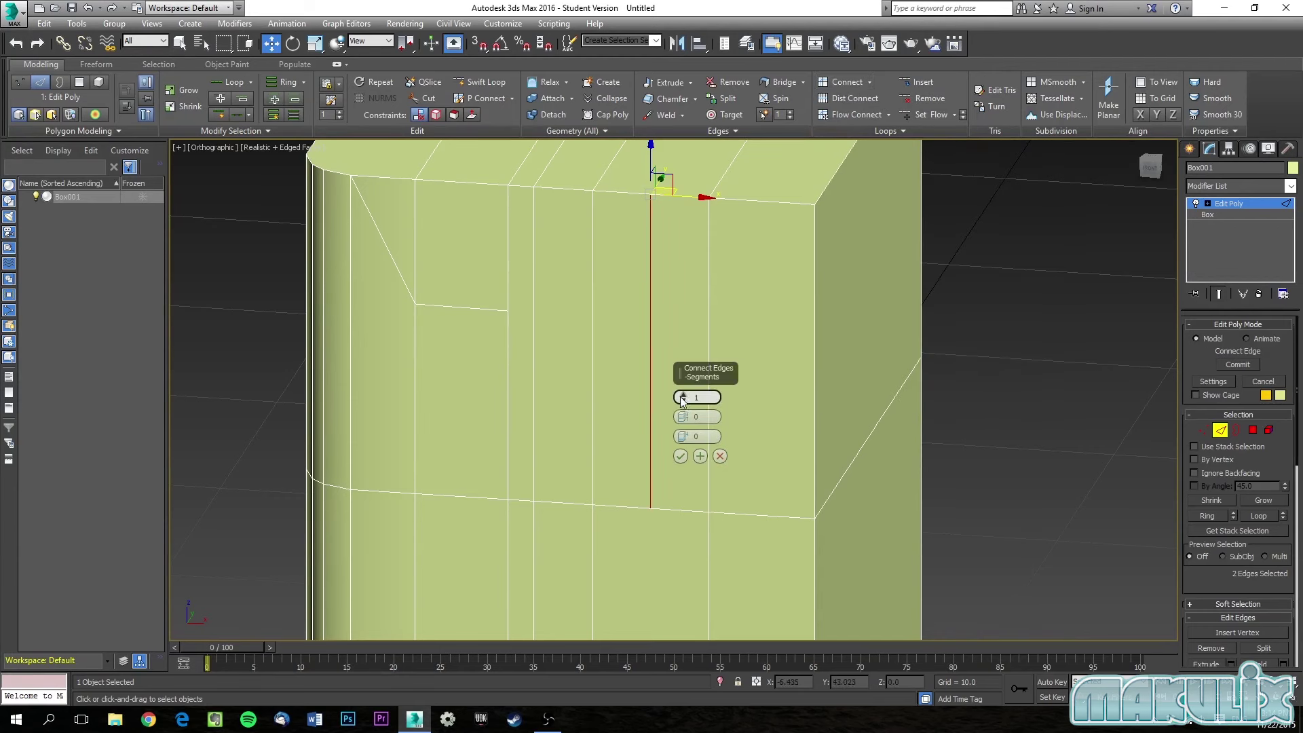
left_click(684, 394)
left_click(684, 416)
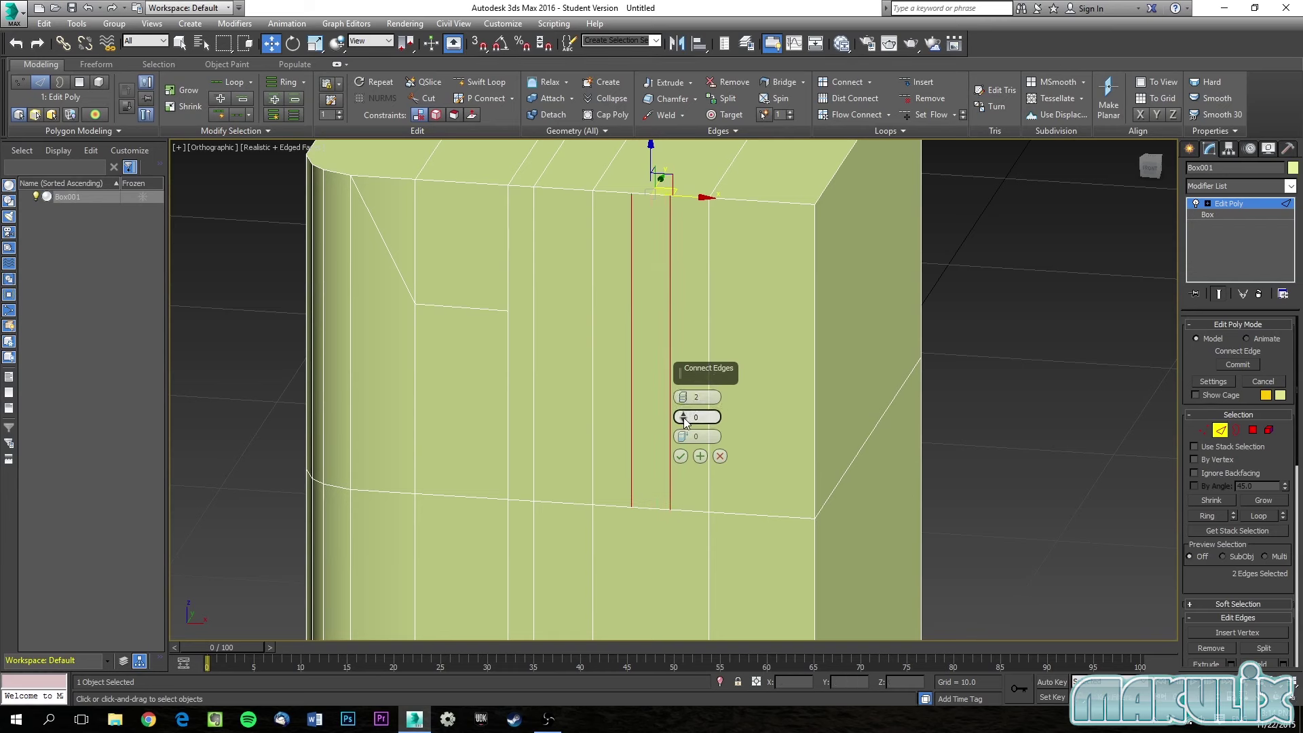
left_click(684, 421)
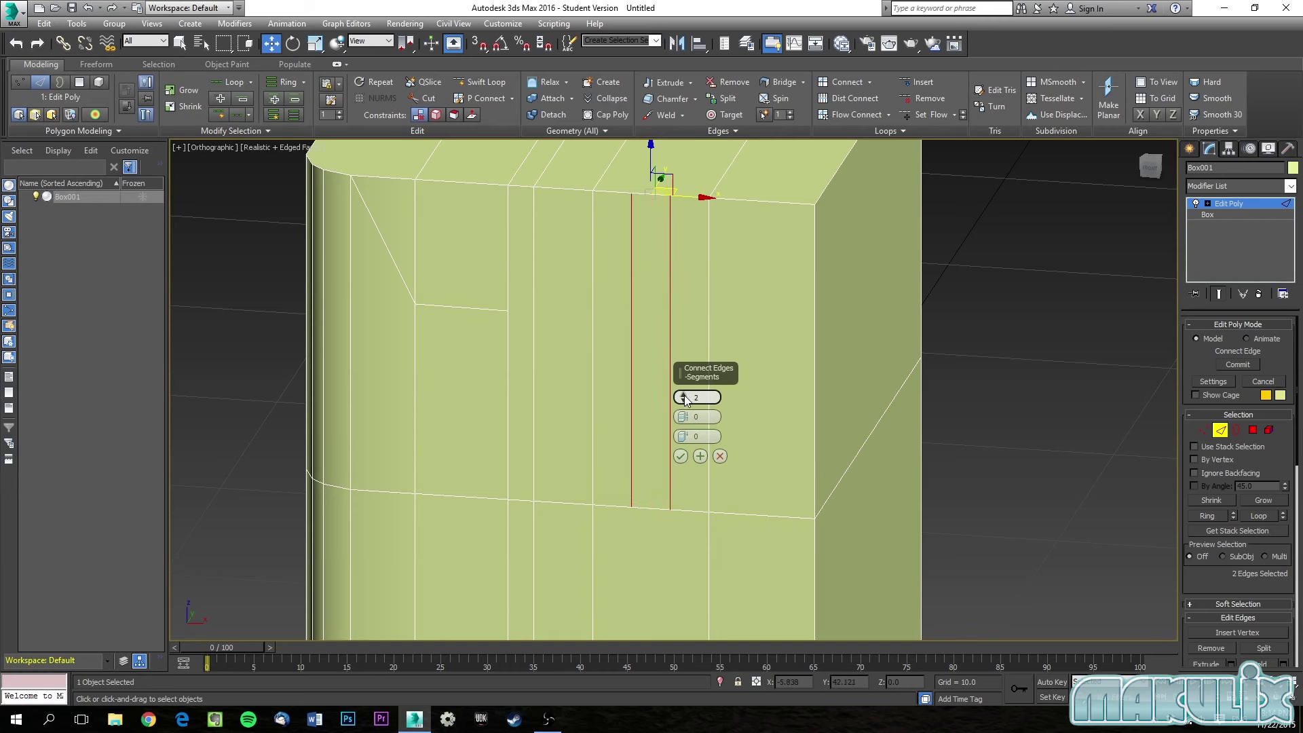
left_click(682, 400)
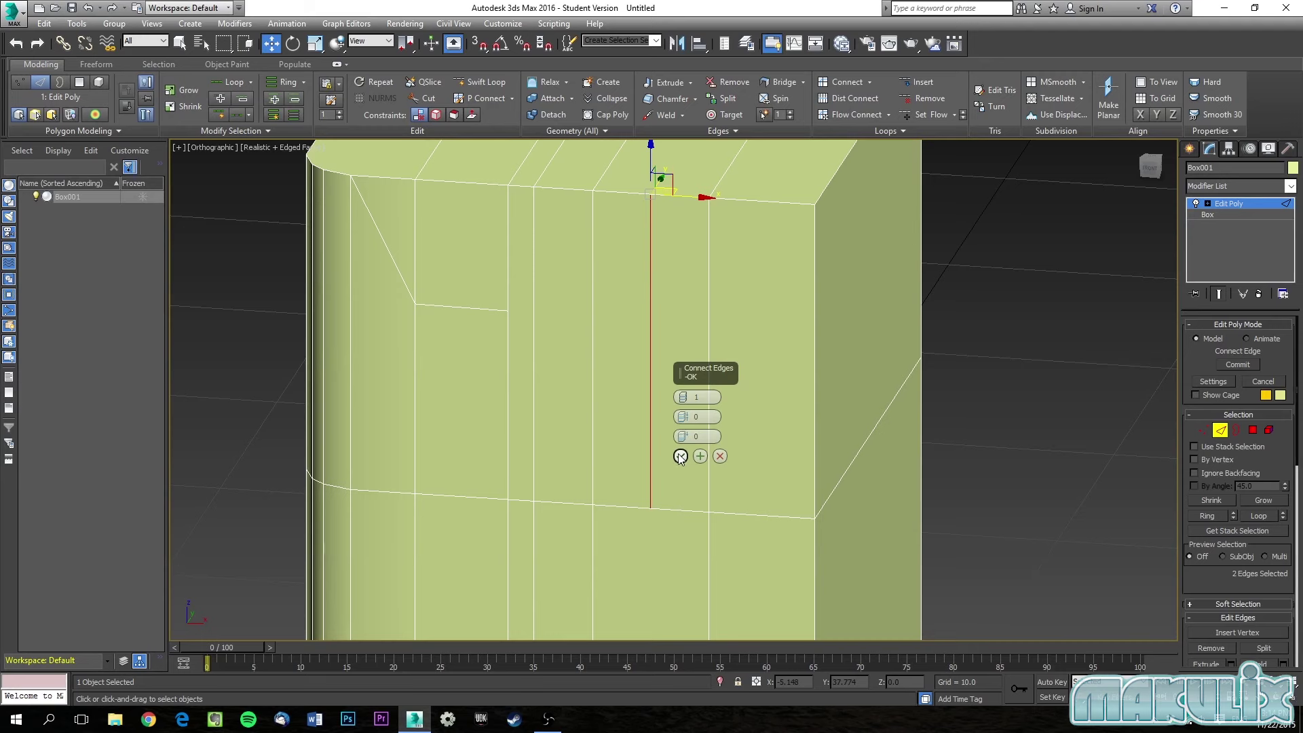
left_click(719, 457)
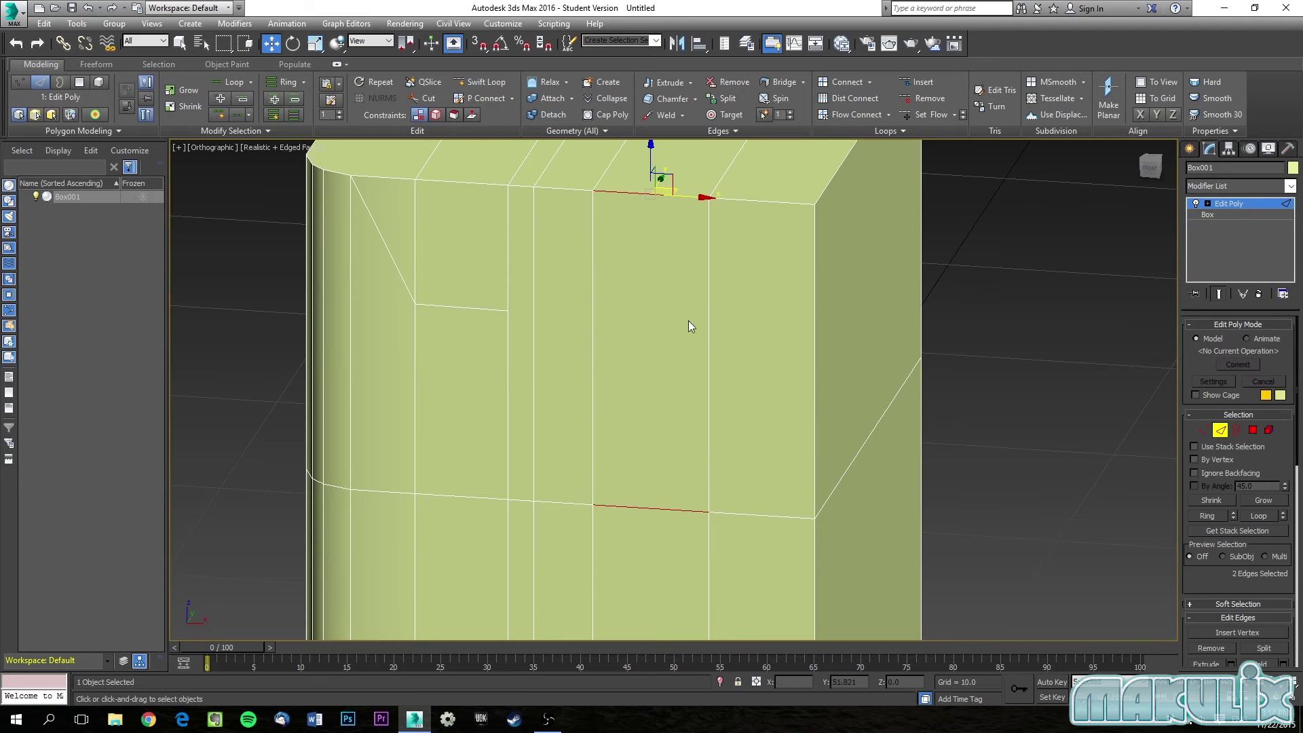
Clear the edge selection, leave edge editing, and return to the creation options for standard primitives.
right_click(777, 304)
scroll(825, 344, "down", 5)
middle_click_drag(825, 345, 820, 312, "alt")
mouse_move(751, 363)
middle_mouse_down("alt")
mouse_move(725, 345)
mouse_move(741, 362)
middle_mouse_up("alt")
left_click(960, 432)
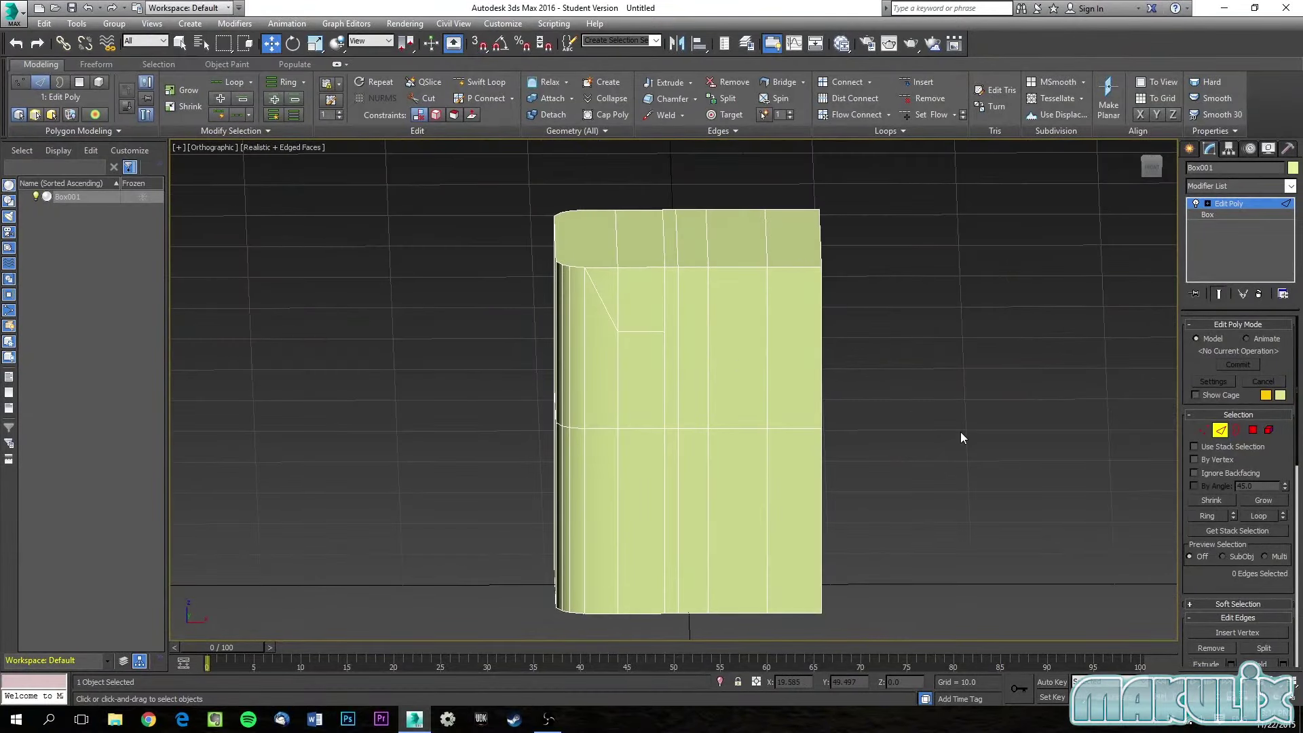
left_click(1220, 431)
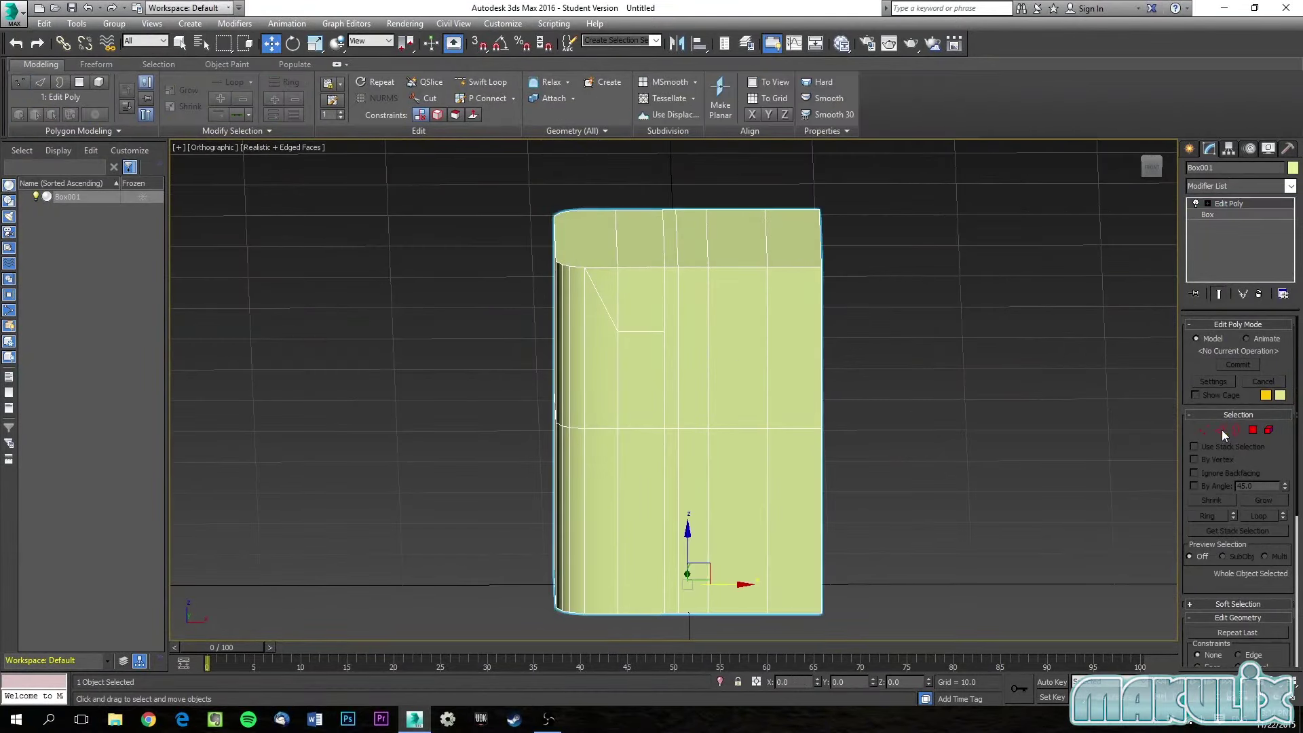
left_click(1189, 150)
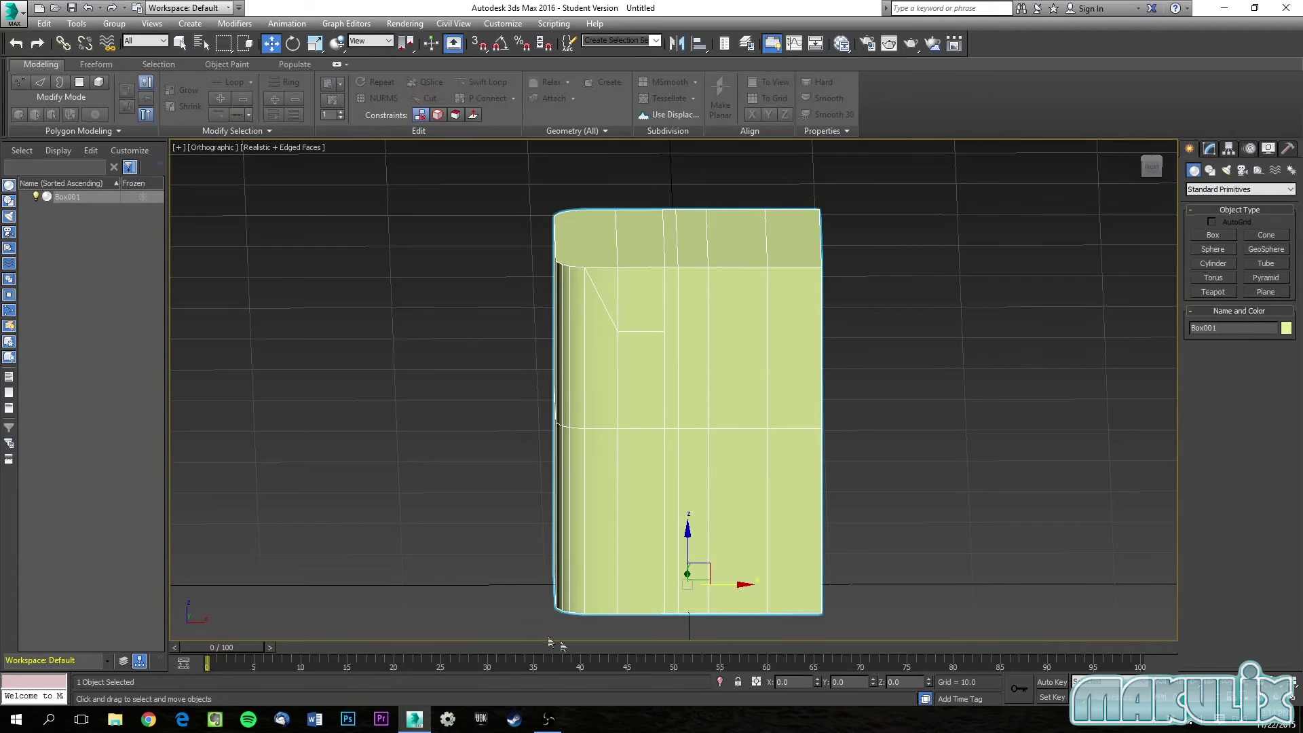
Freeze the box and view it from slightly different angles.
left_click(143, 197)
mouse_move(771, 448)
middle_mouse_down("alt")
mouse_move(769, 427)
mouse_move(781, 445)
middle_mouse_up("alt")
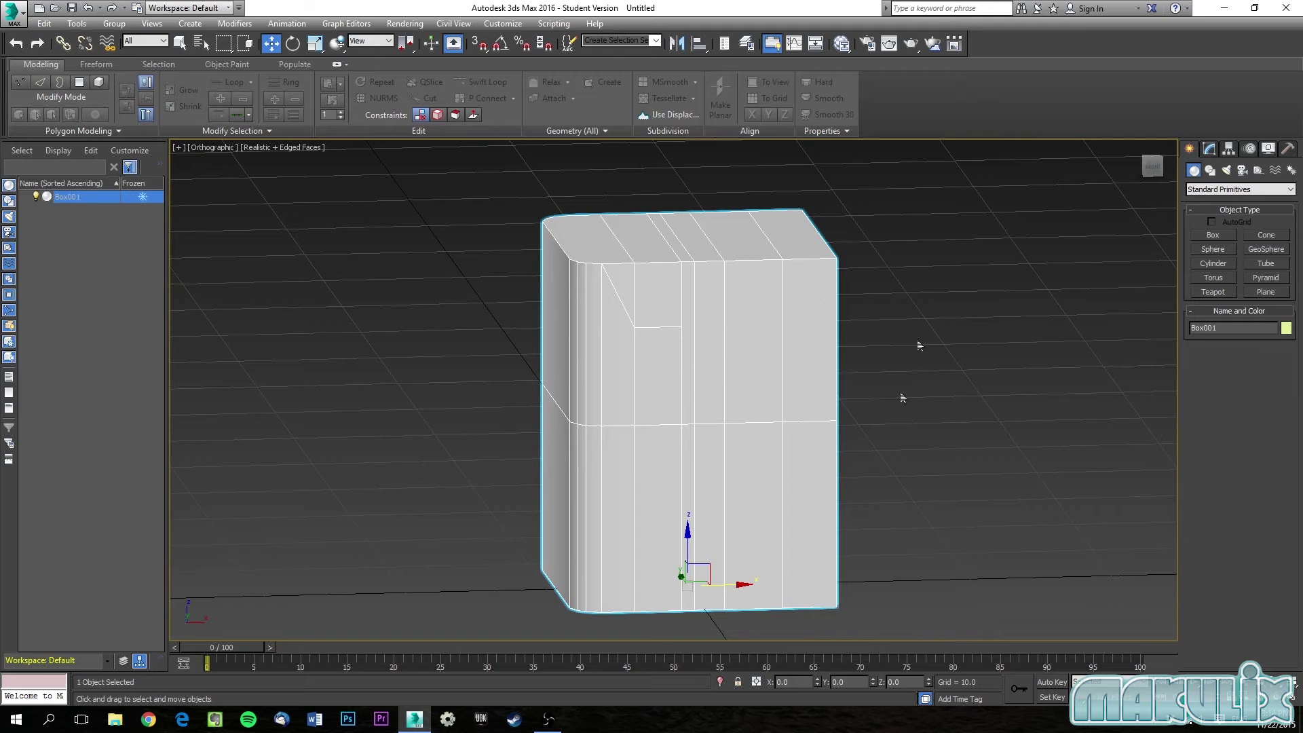
middle_click_drag(762, 438, 743, 424, "alt")
mouse_move(645, 389)
middle_mouse_down("alt")
mouse_move(736, 387)
mouse_move(634, 387)
mouse_move(1036, 442)
mouse_move(201, 242)
middle_mouse_up("alt")
Unfreeze the box, disable Show Frozen in Gray in its object properties, and freeze it again.
left_click(148, 199)
right_click(751, 357)
left_click(784, 440)
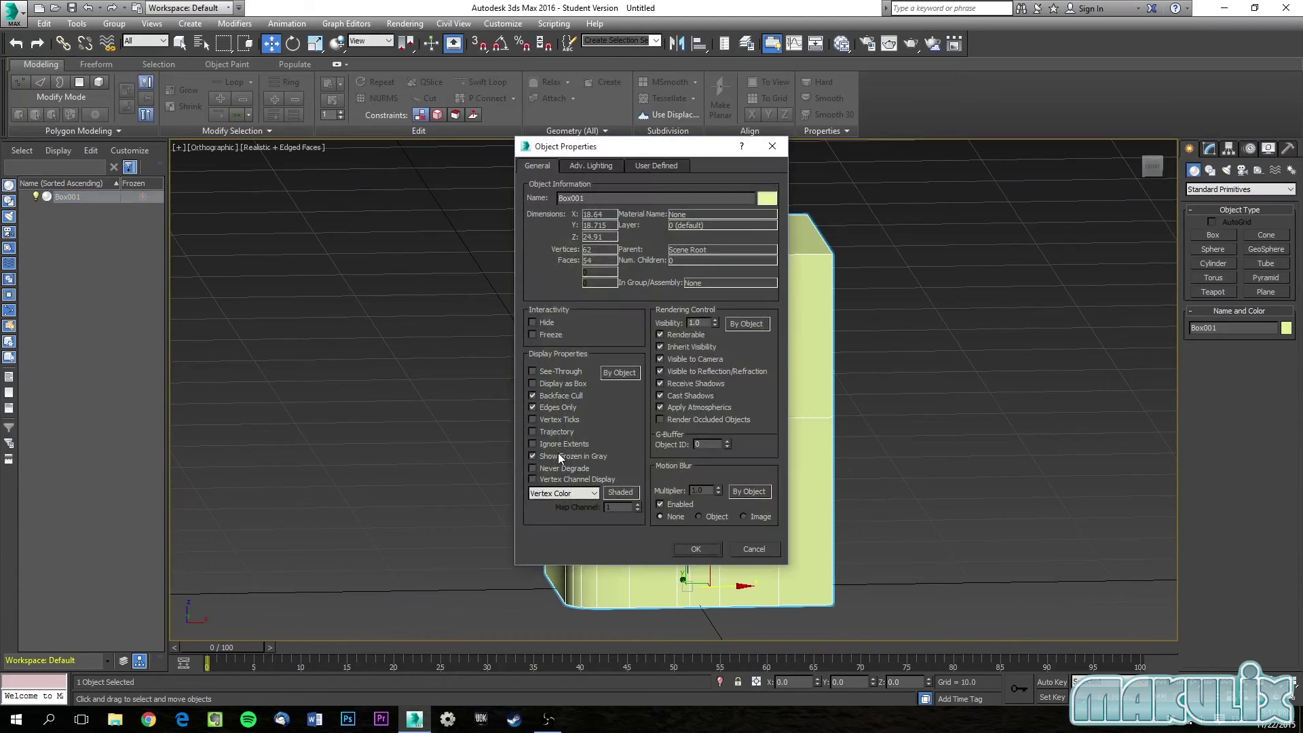
left_click(706, 547)
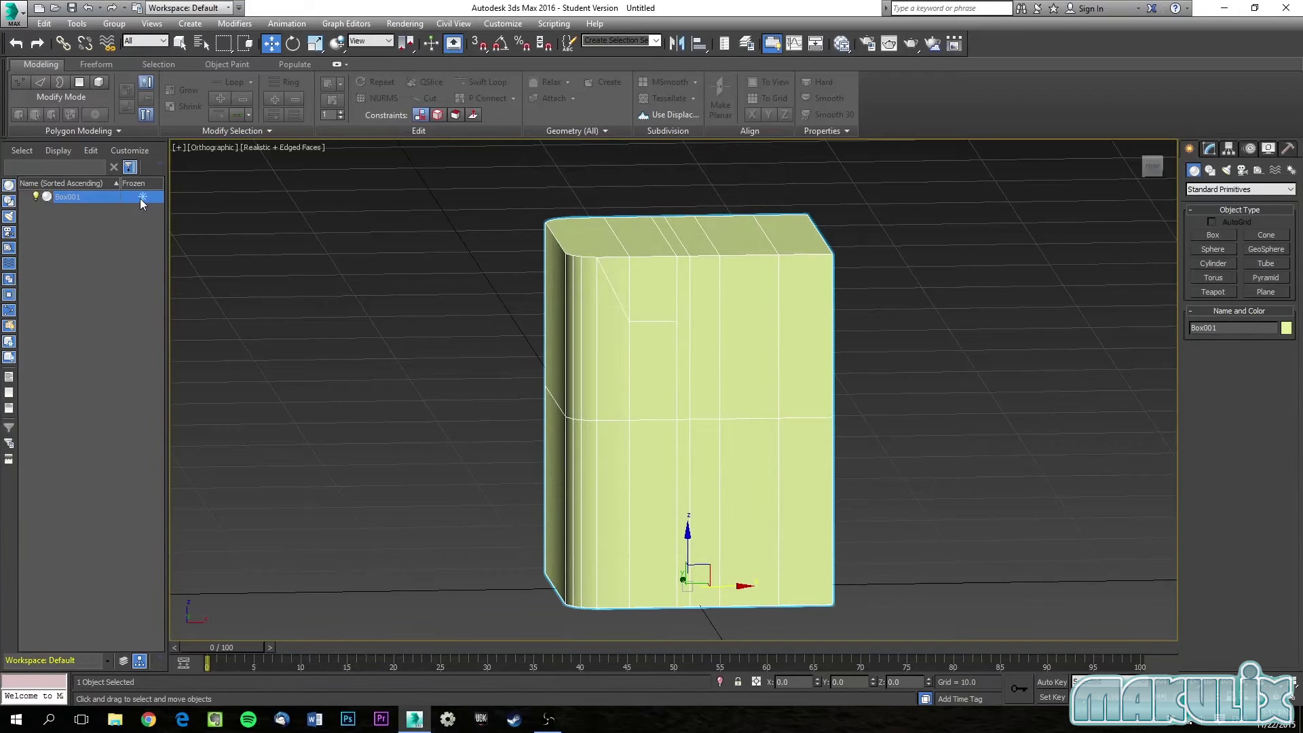
middle_click_drag(833, 331, 739, 340, "alt")
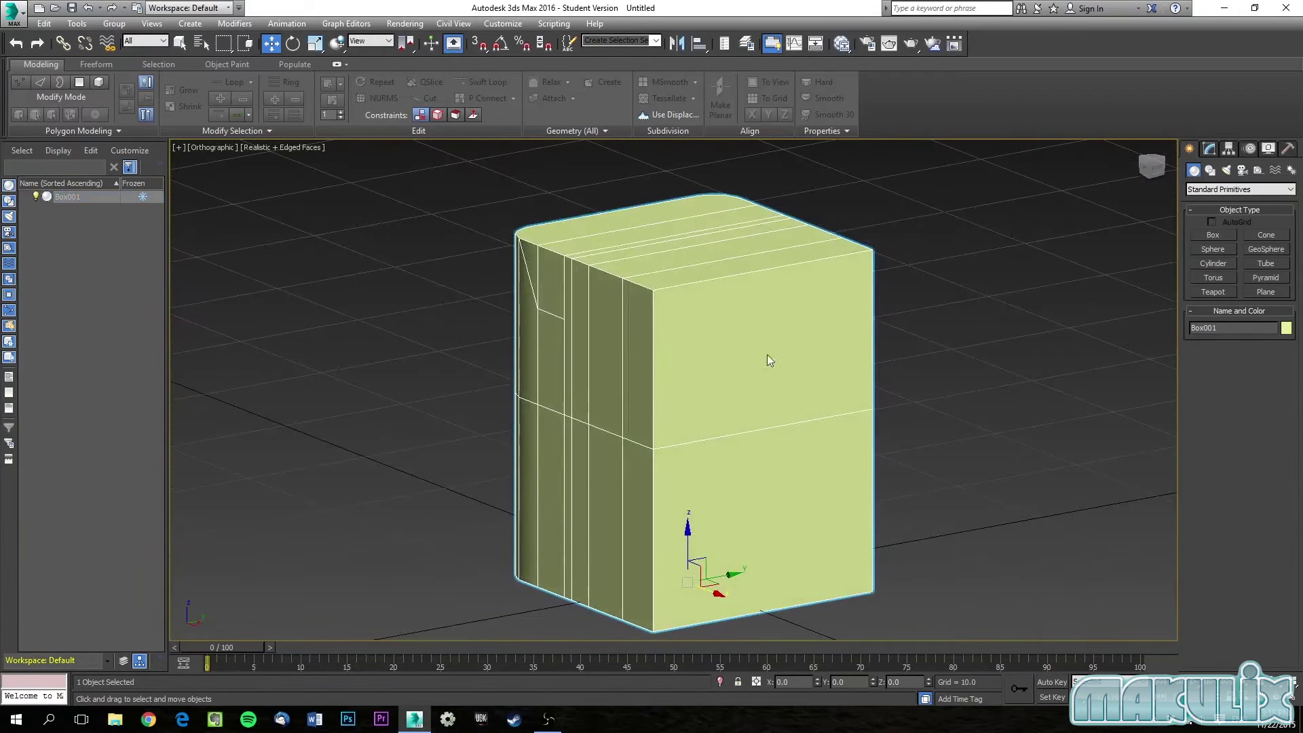
mouse_move(764, 388)
middle_mouse_down("alt")
mouse_move(665, 390)
mouse_move(652, 375)
mouse_move(783, 377)
middle_mouse_up("alt")
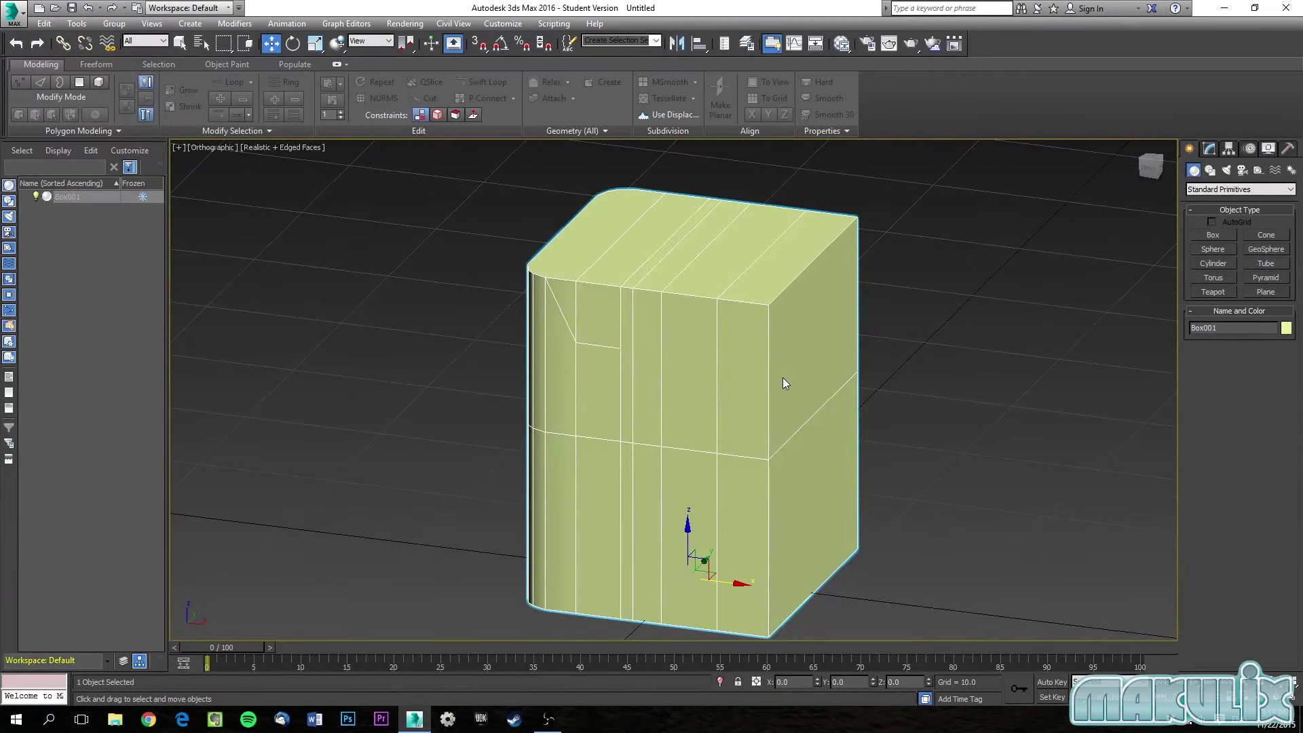
Unfreeze the box and turn Show Frozen in Gray back on in its object properties.
left_click(145, 198)
right_click(653, 374)
left_click(677, 466)
left_click(551, 457)
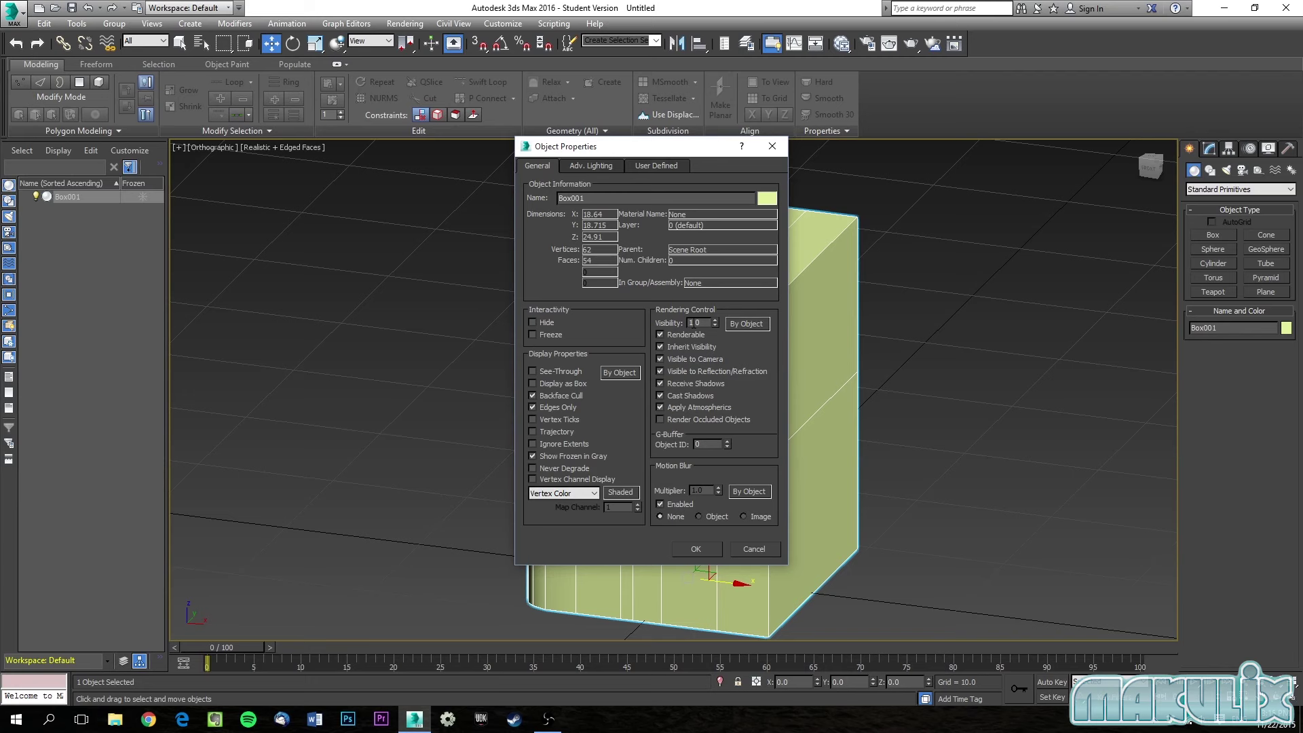
Lower the box's Visibility value under Rendering Control and apply the object properties.
left_click(715, 324)
left_click(696, 549)
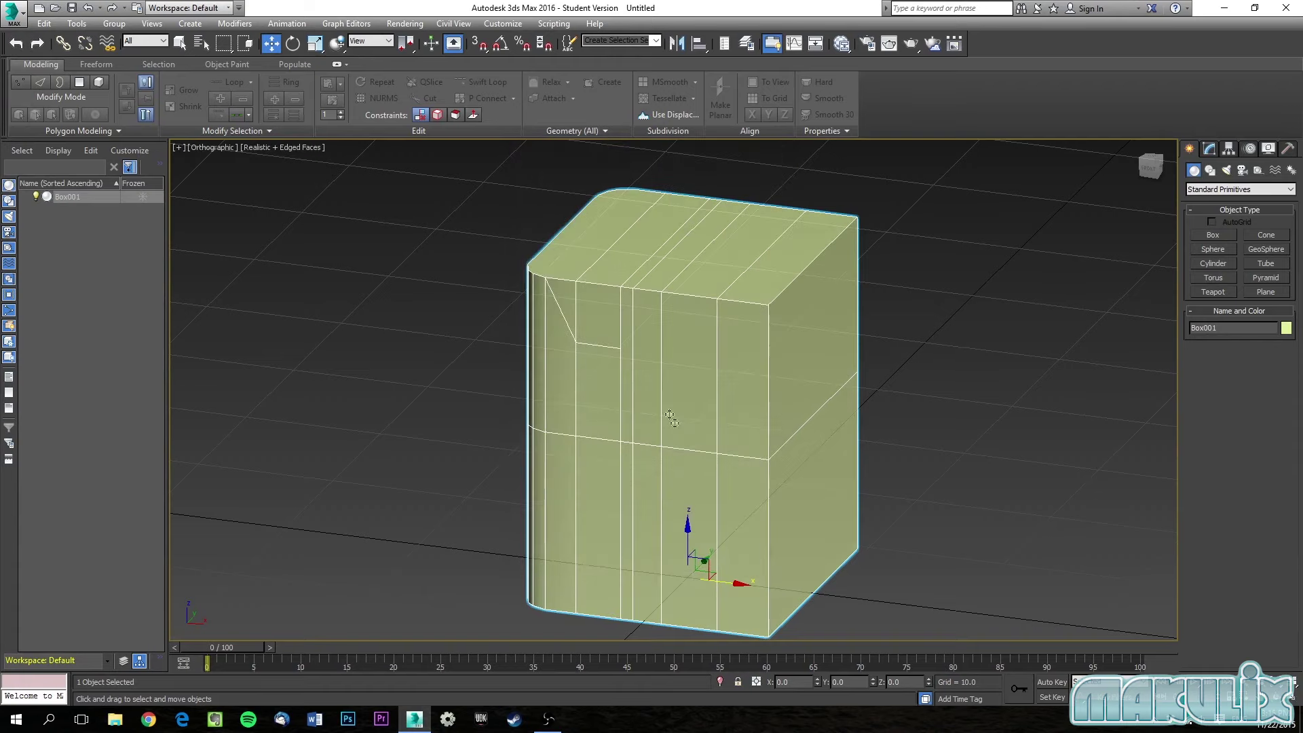
mouse_move(712, 373)
middle_mouse_down("alt")
mouse_move(623, 385)
mouse_move(752, 375)
middle_mouse_up("alt")
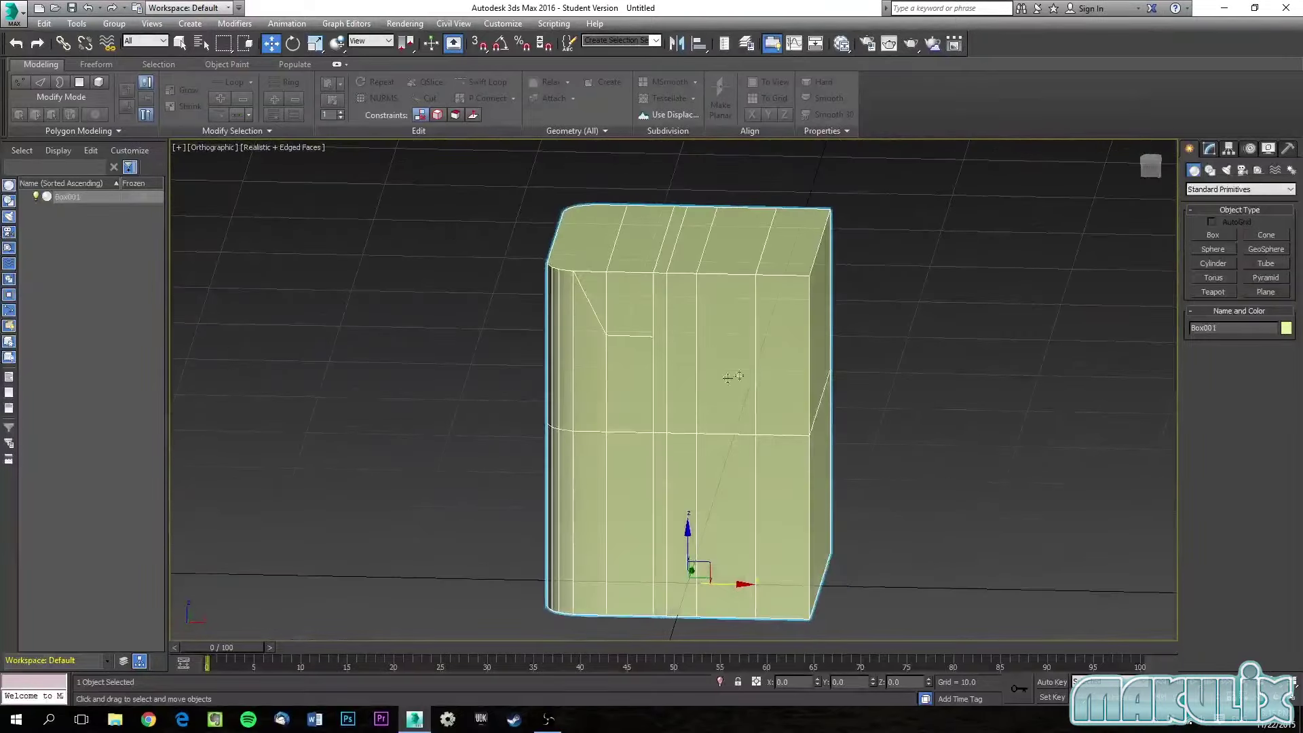
Set the box's Visibility back to 1.0 in its object properties.
right_click(710, 372)
left_click(744, 465)
left_click(715, 320)
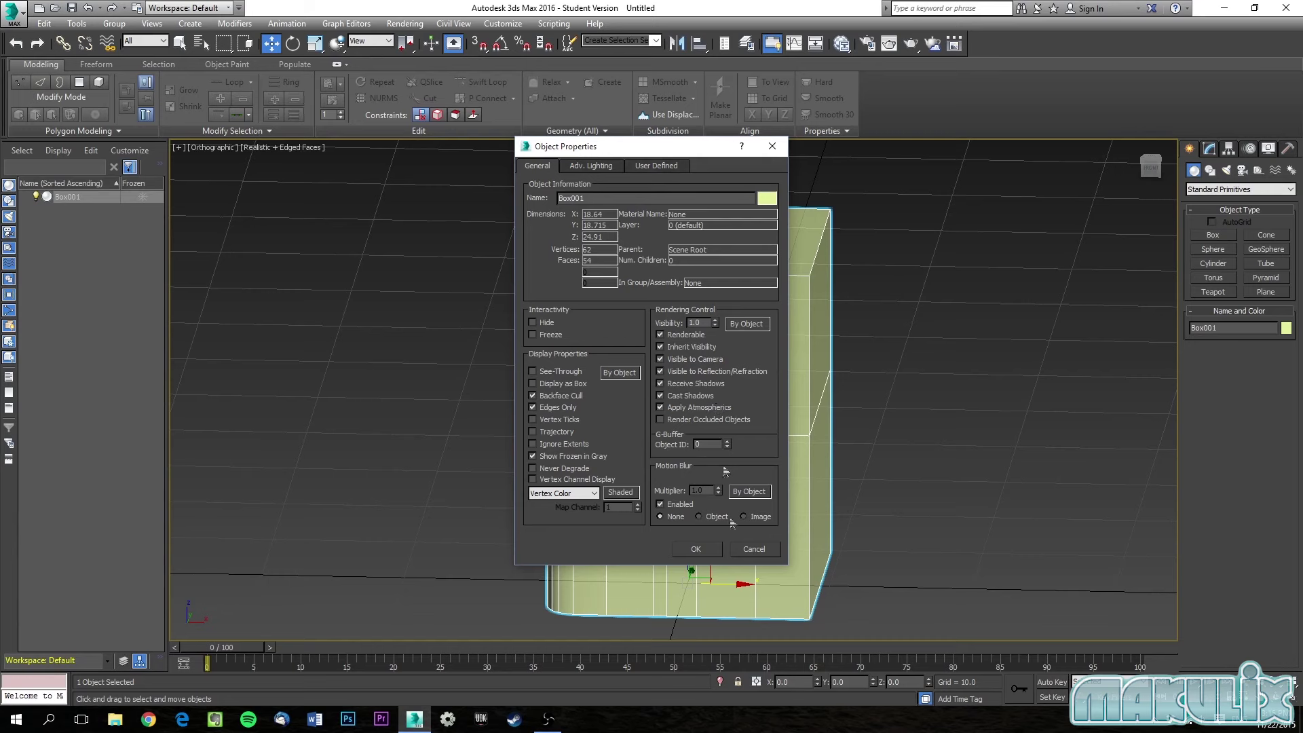
left_click(696, 550)
Show the box in the Front view and delete it from the scene.
middle_click_drag(690, 398, 697, 435, "alt")
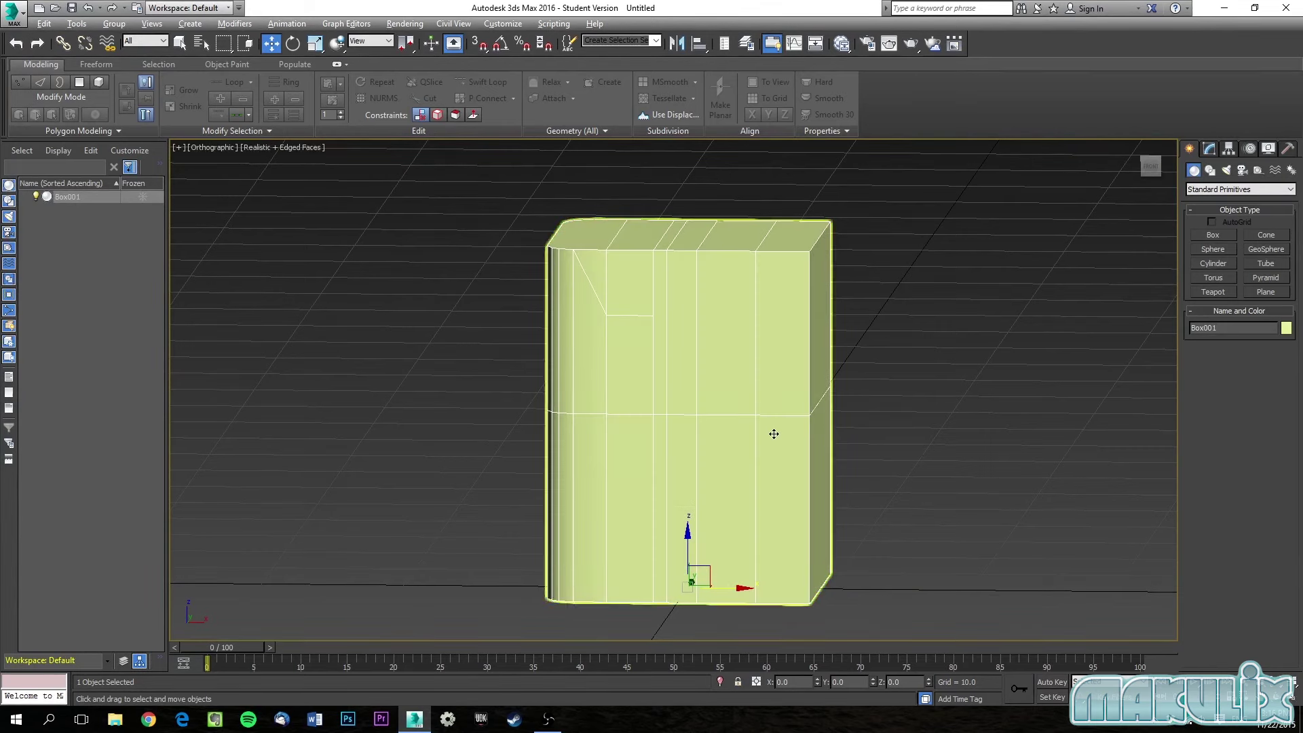
scroll(781, 438, "down", 1)
scroll(744, 441, "down", 3)
middle_click_drag(738, 410, 717, 445, "alt")
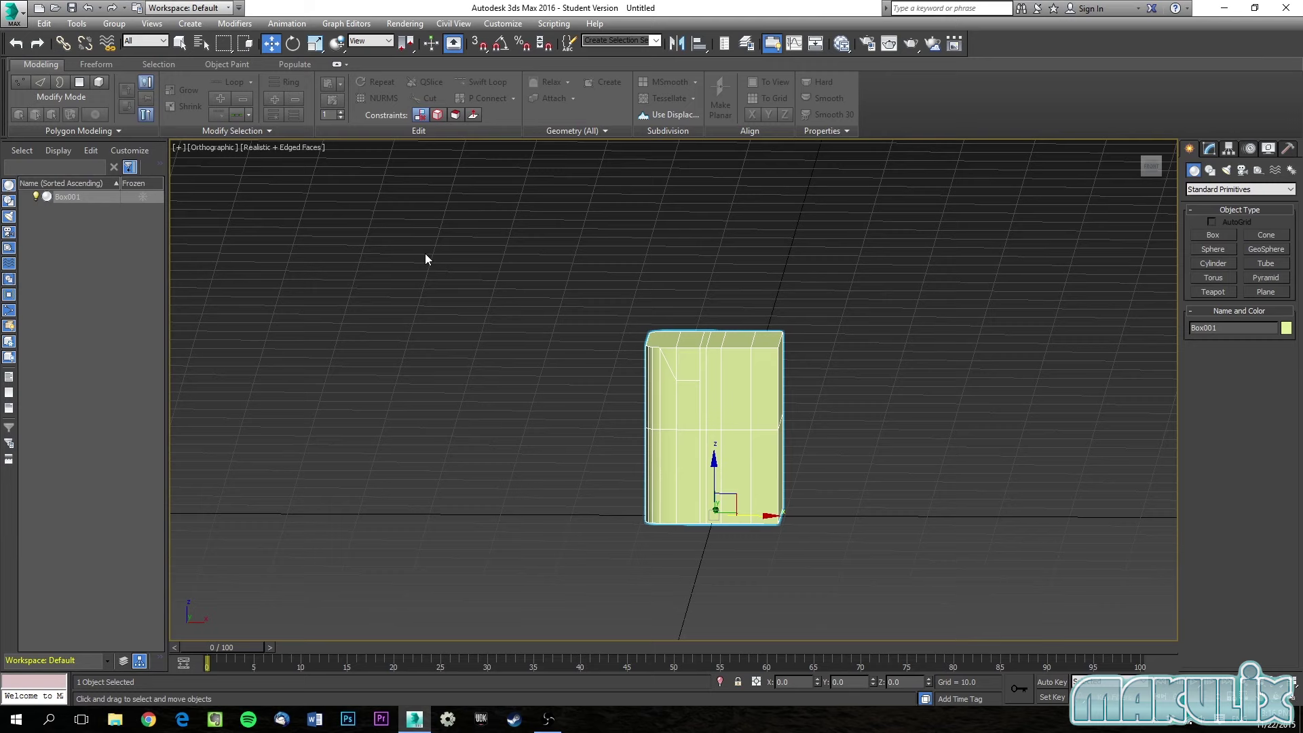
key("f")
scroll(676, 349, "up", 3)
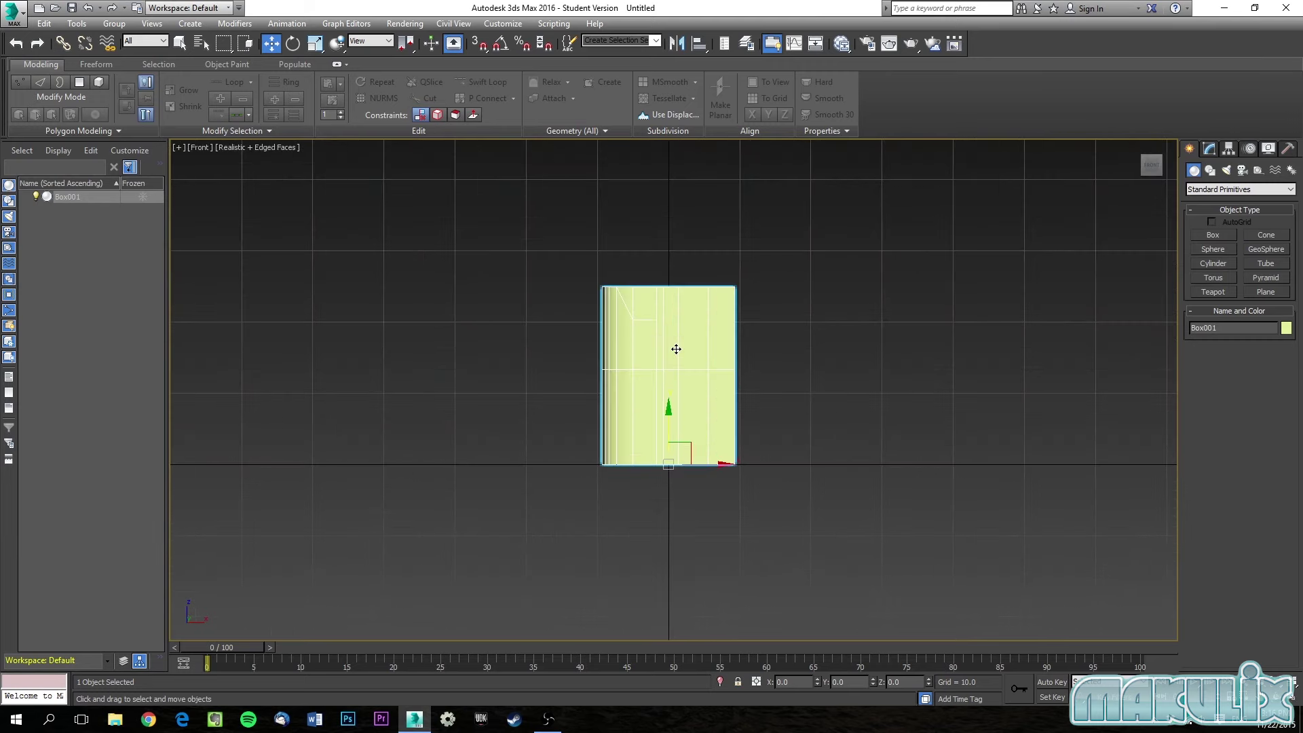
scroll(674, 347, "up", 3)
scroll(678, 380, "down", 5)
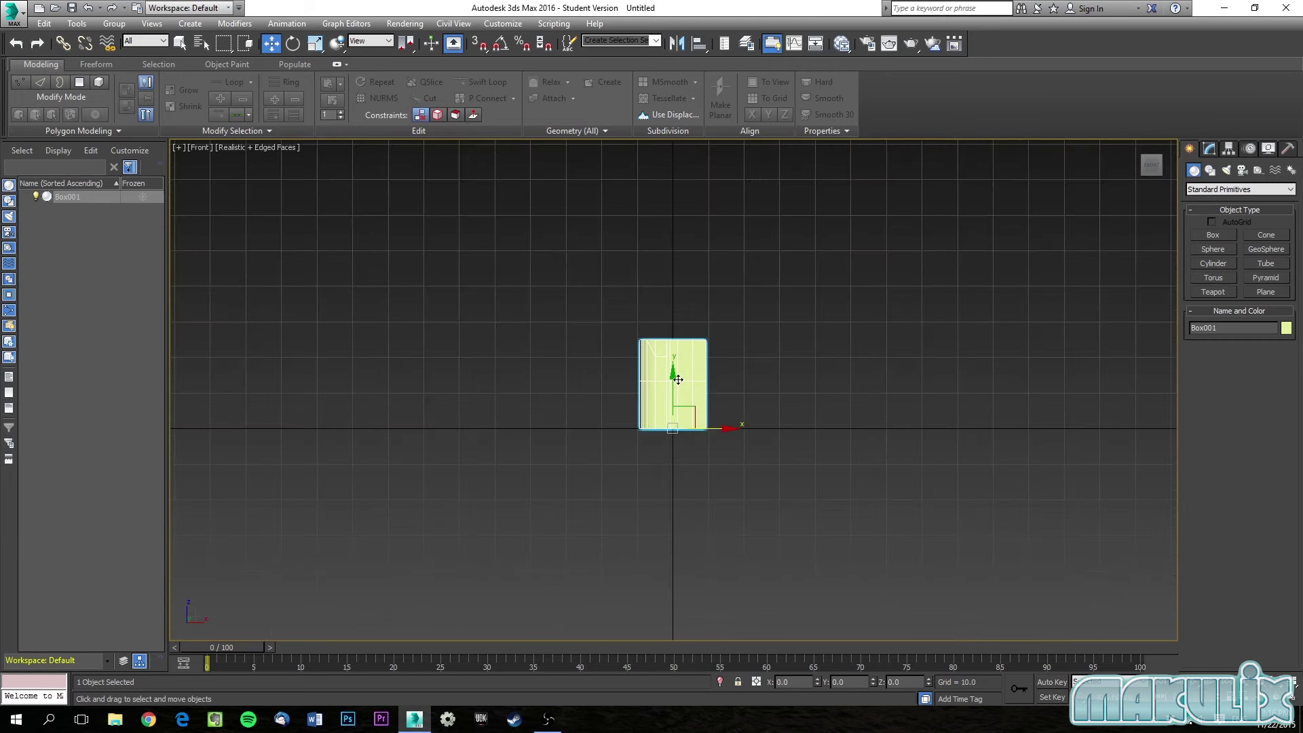
key("Delete")
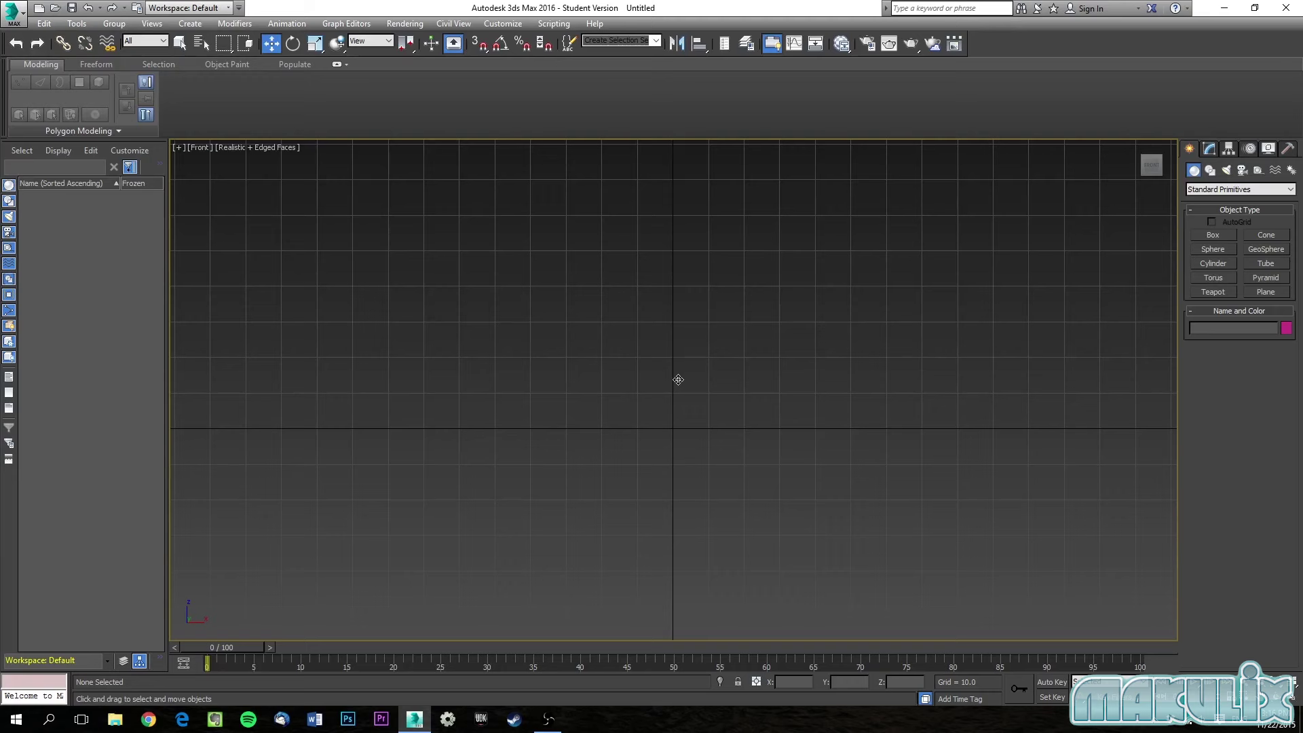
In the Perspective view, create a box about 19.1 long, 20.1 wide and 30 high at the grid centre, and select it for moving.
key("p")
middle_click_drag(678, 380, 730, 413, "alt")
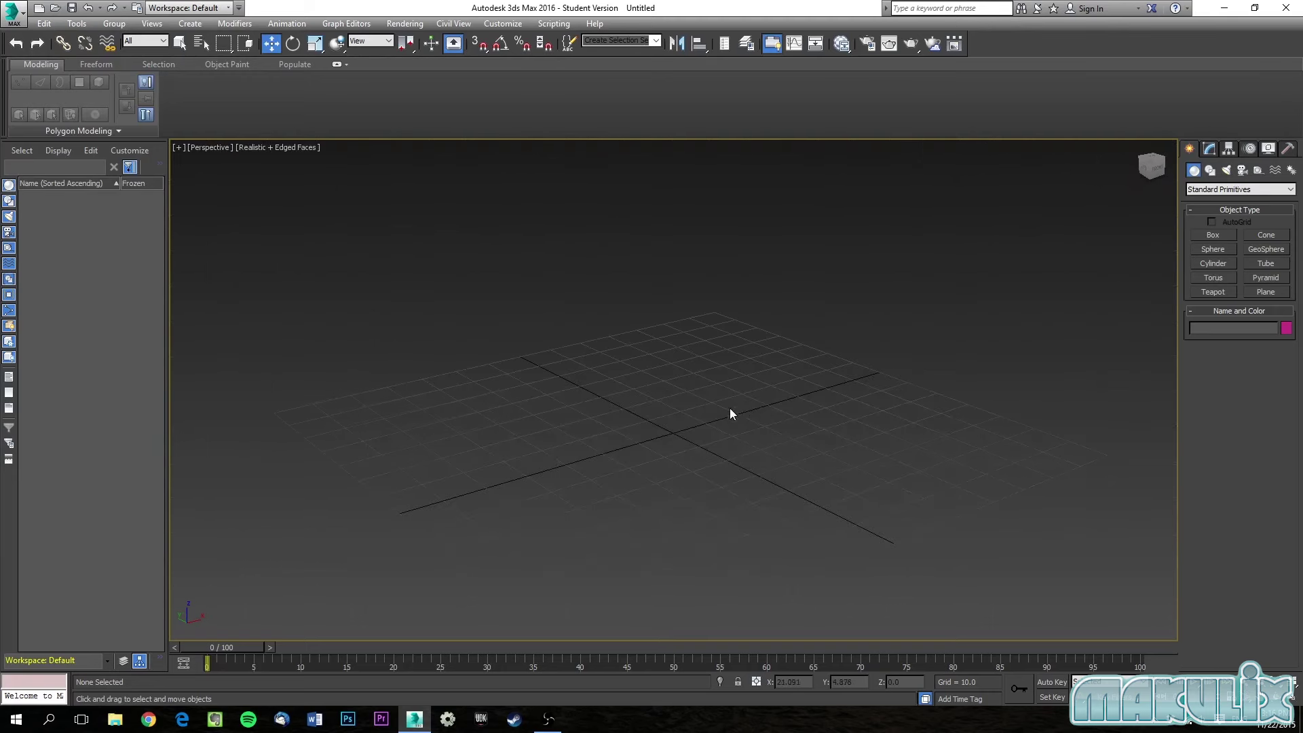
left_click(1215, 235)
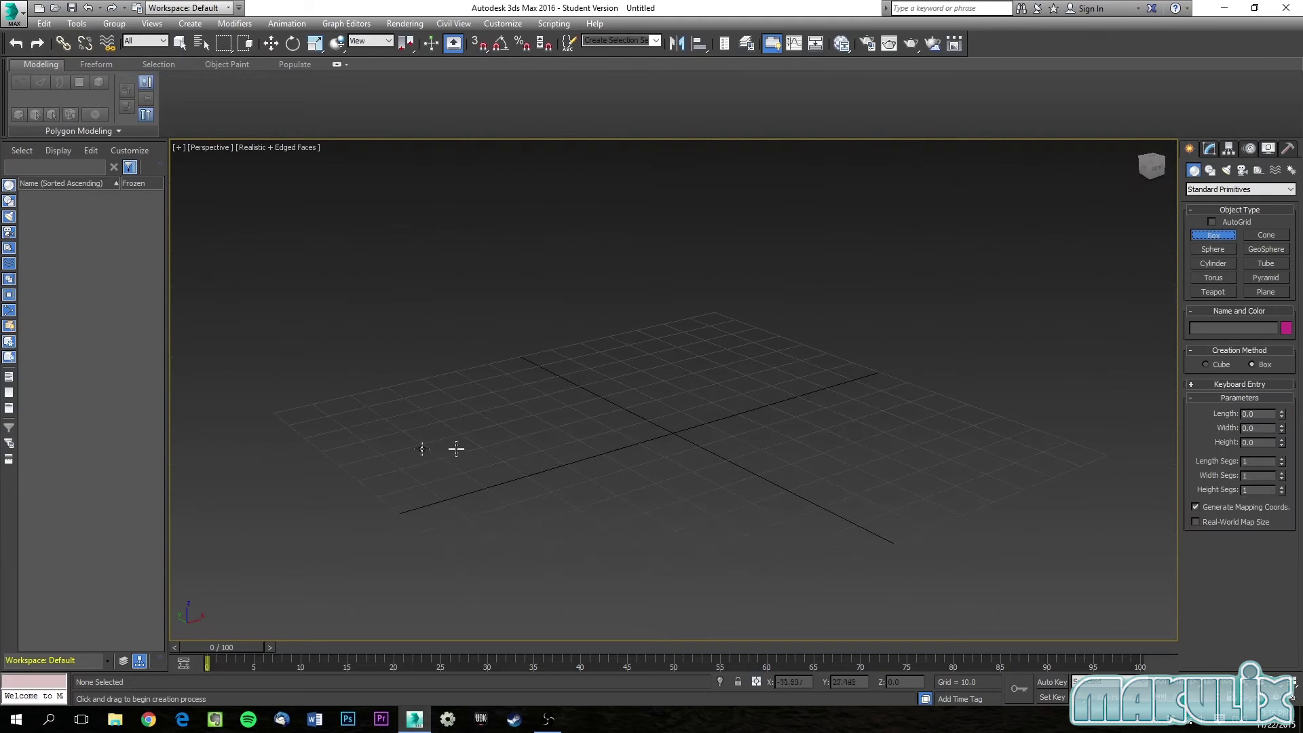
left_click_drag(614, 431, 724, 435)
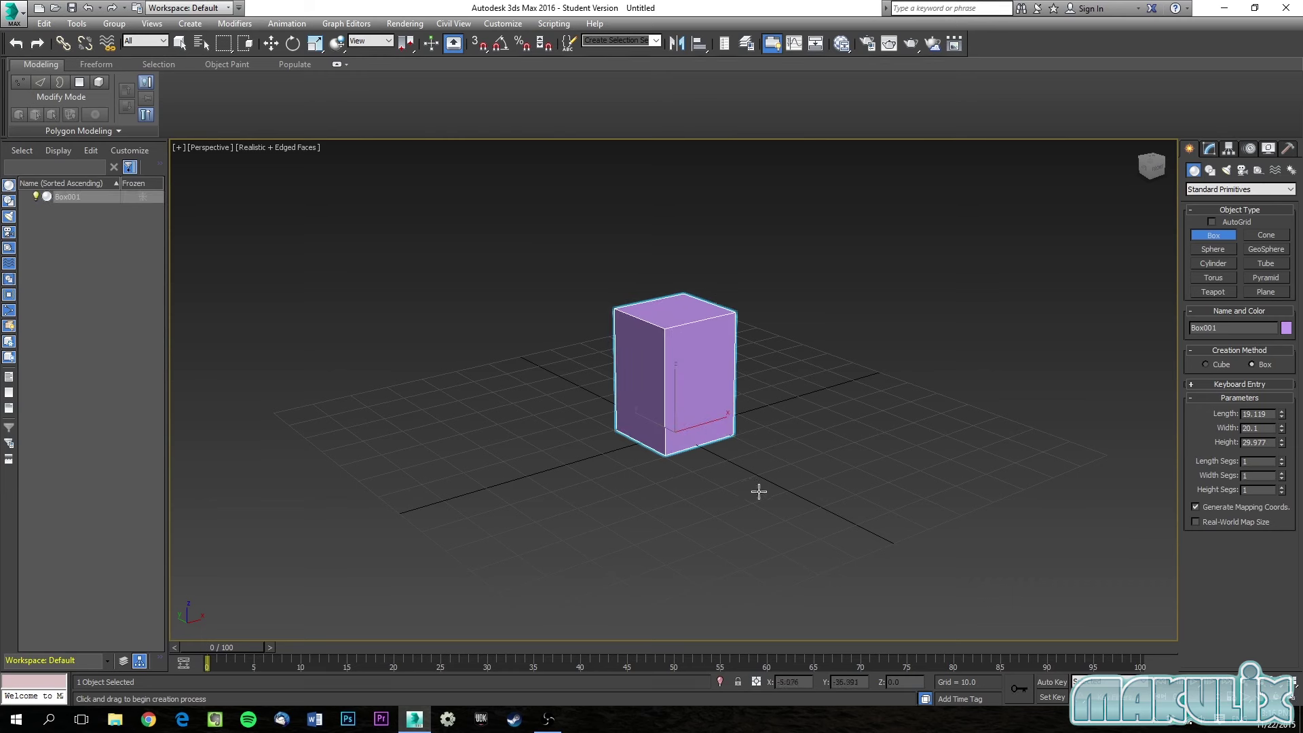
key("w")
left_click(886, 430)
left_click(685, 383)
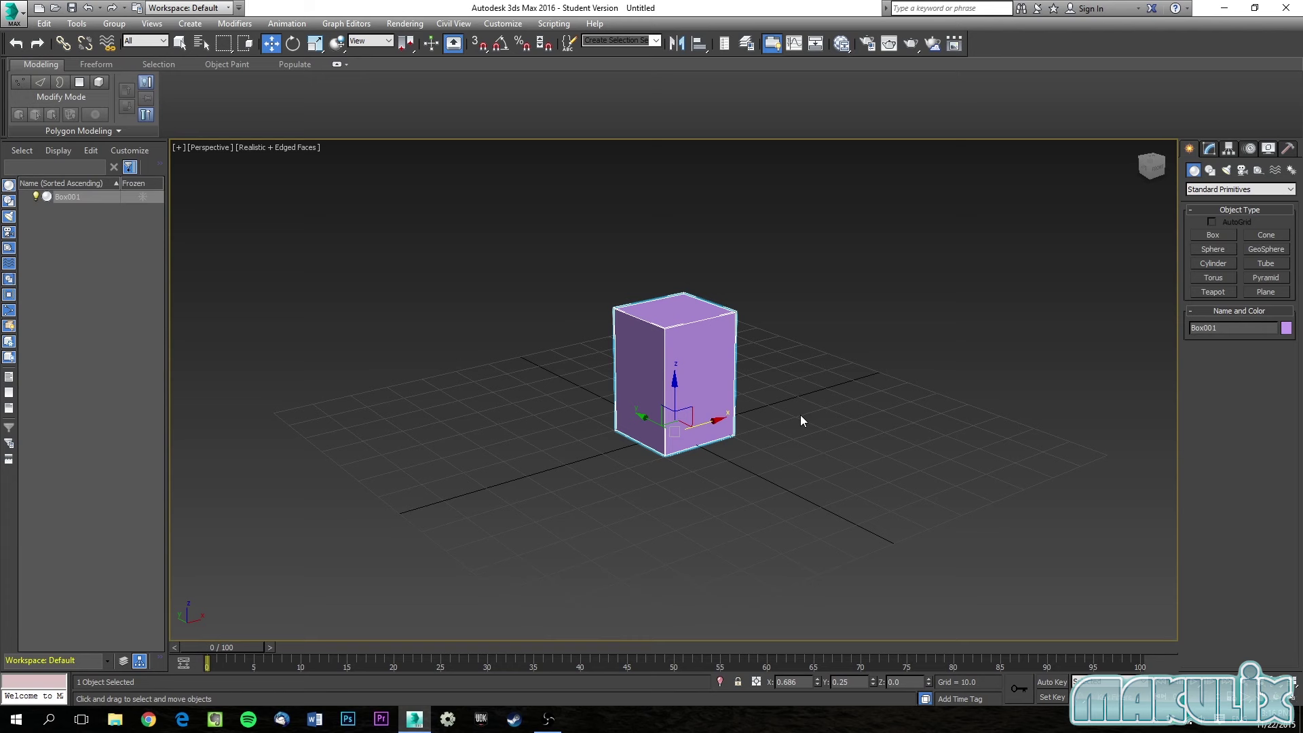
scroll(748, 319, "up", 6)
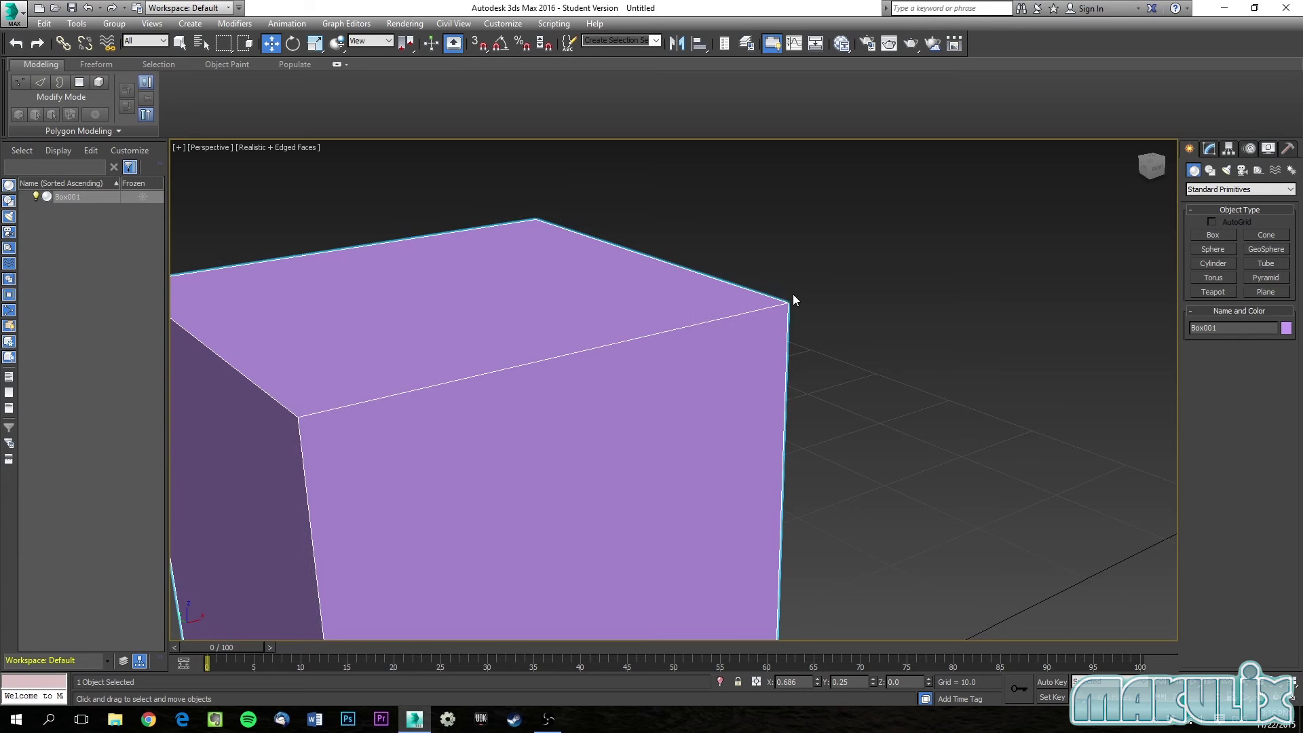
scroll(607, 366, "down", 6)
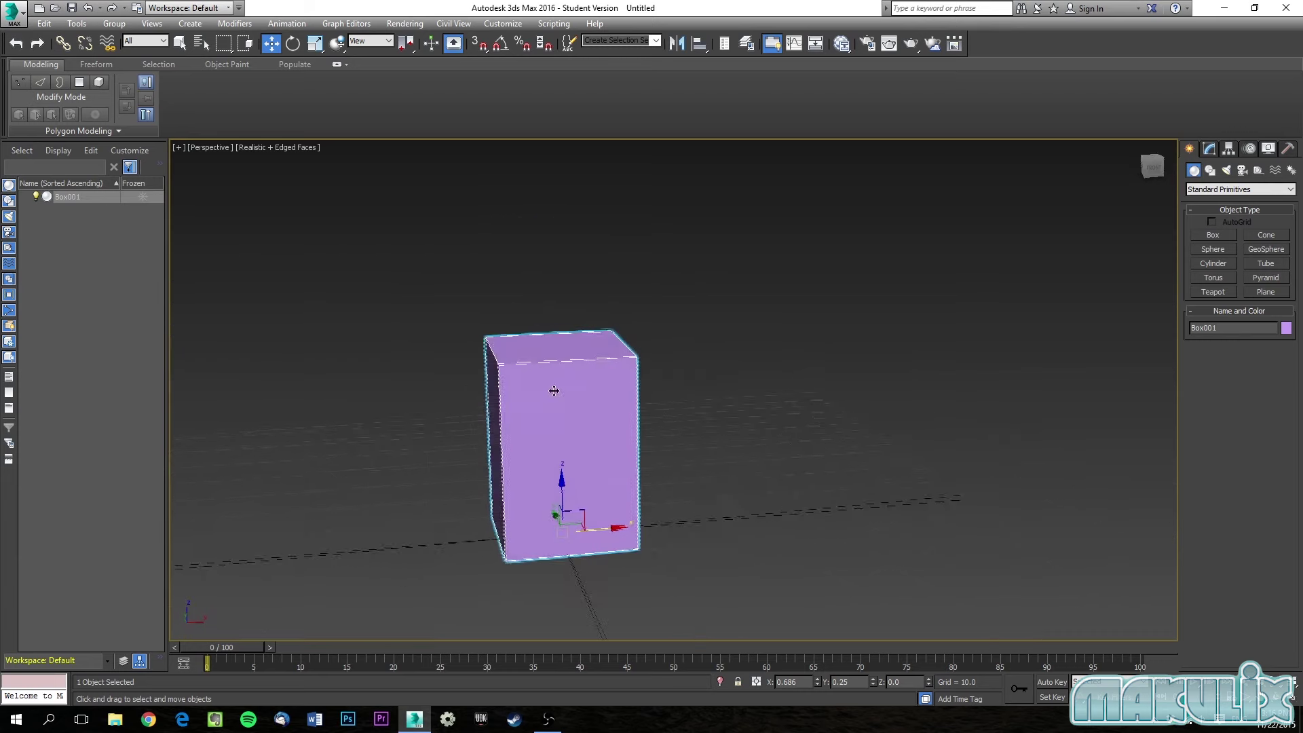
middle_click_drag(555, 400, 707, 510, "alt")
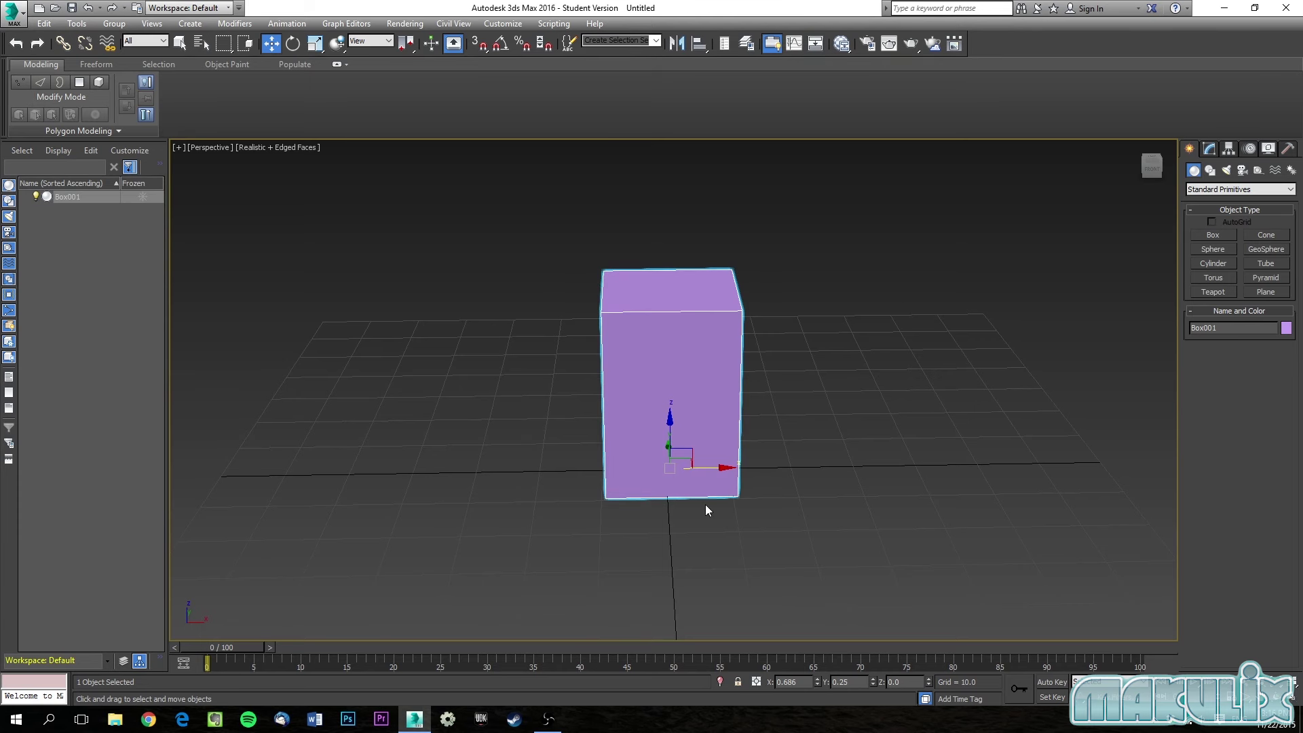
Turn the edged-faces display off and on, and switch the Perspective view to wireframe and back to shaded.
key("F4")
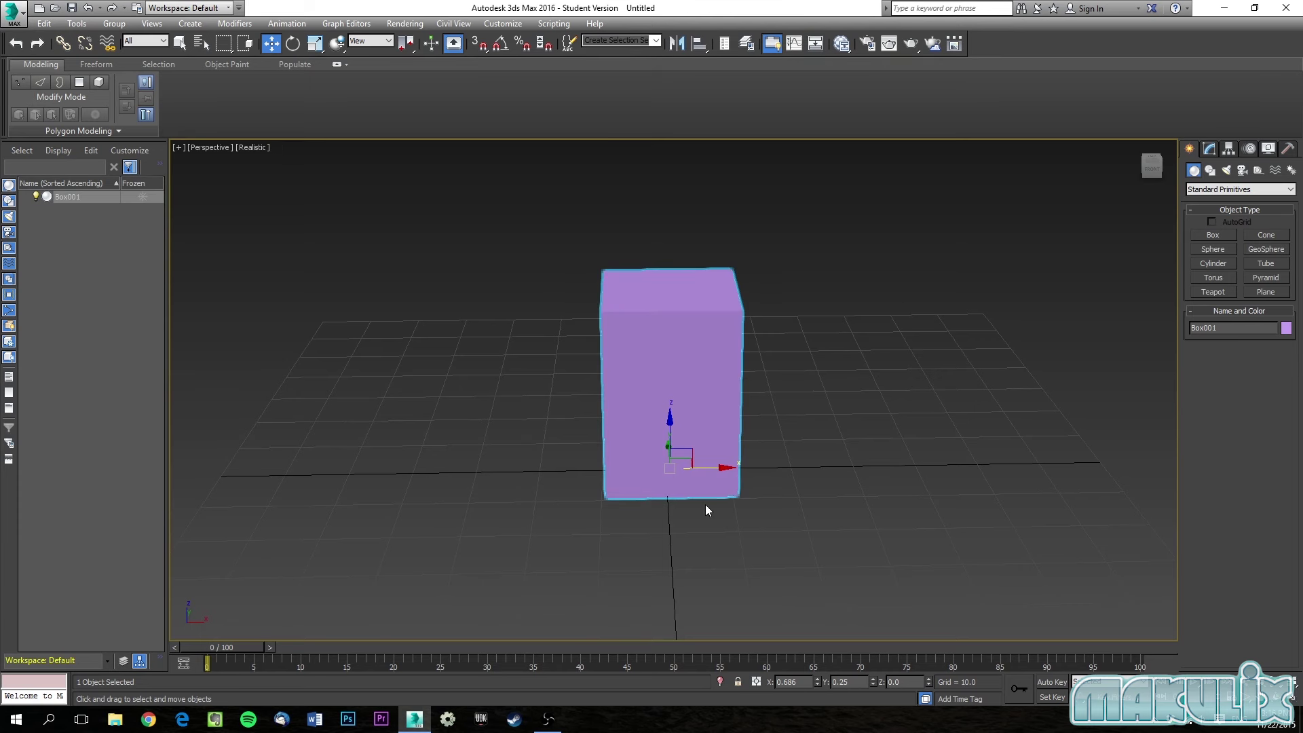
key("F4")
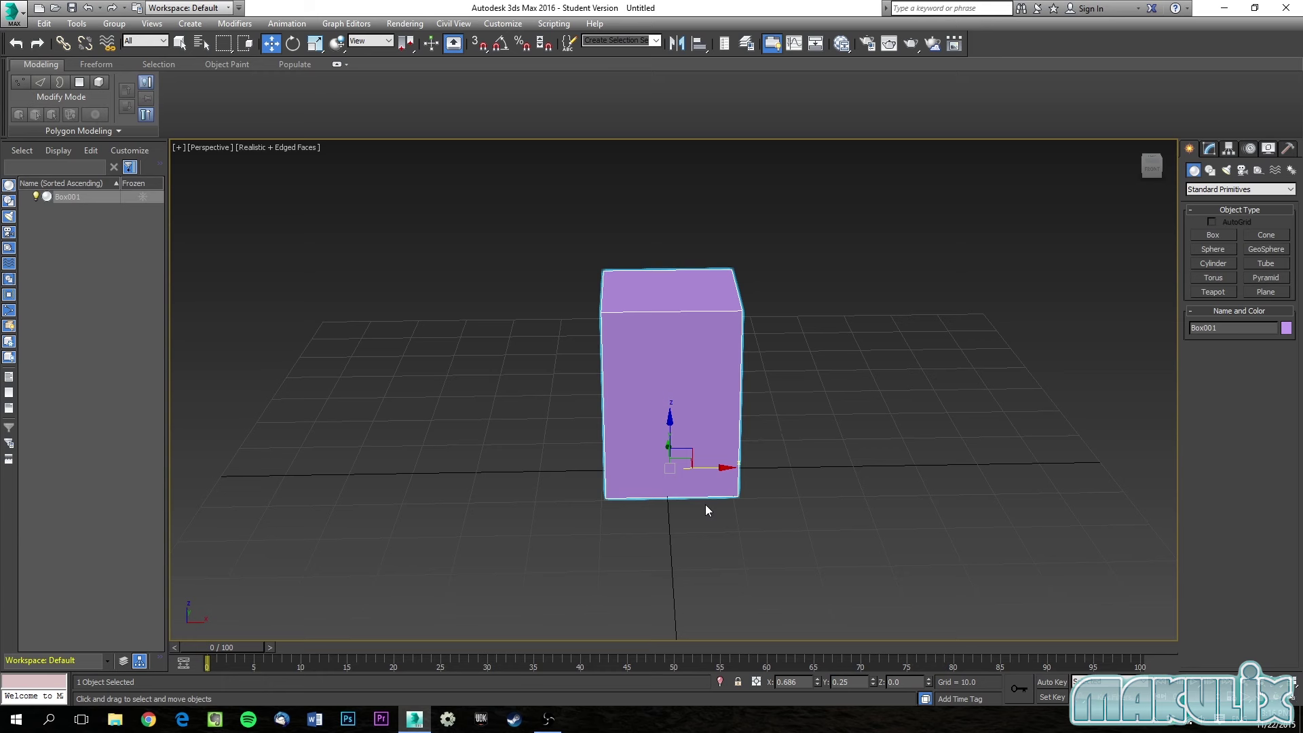
key("F3")
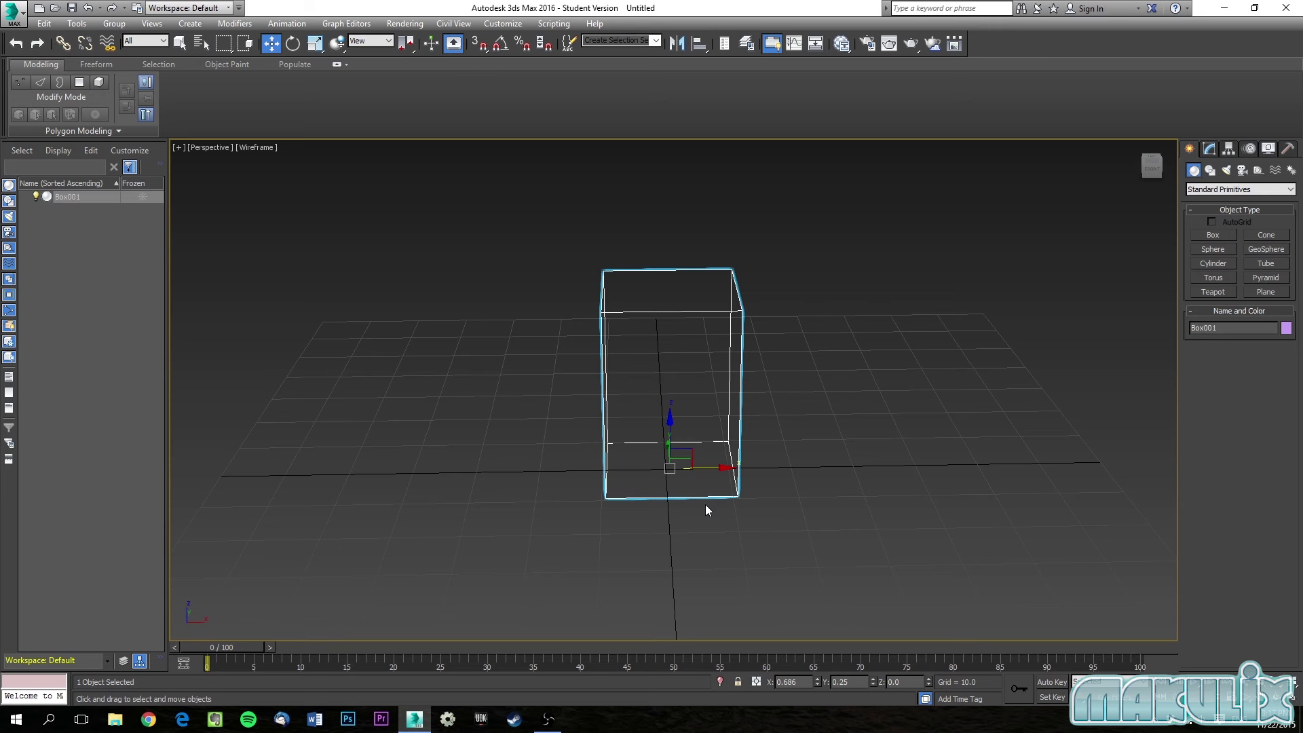
key("F3")
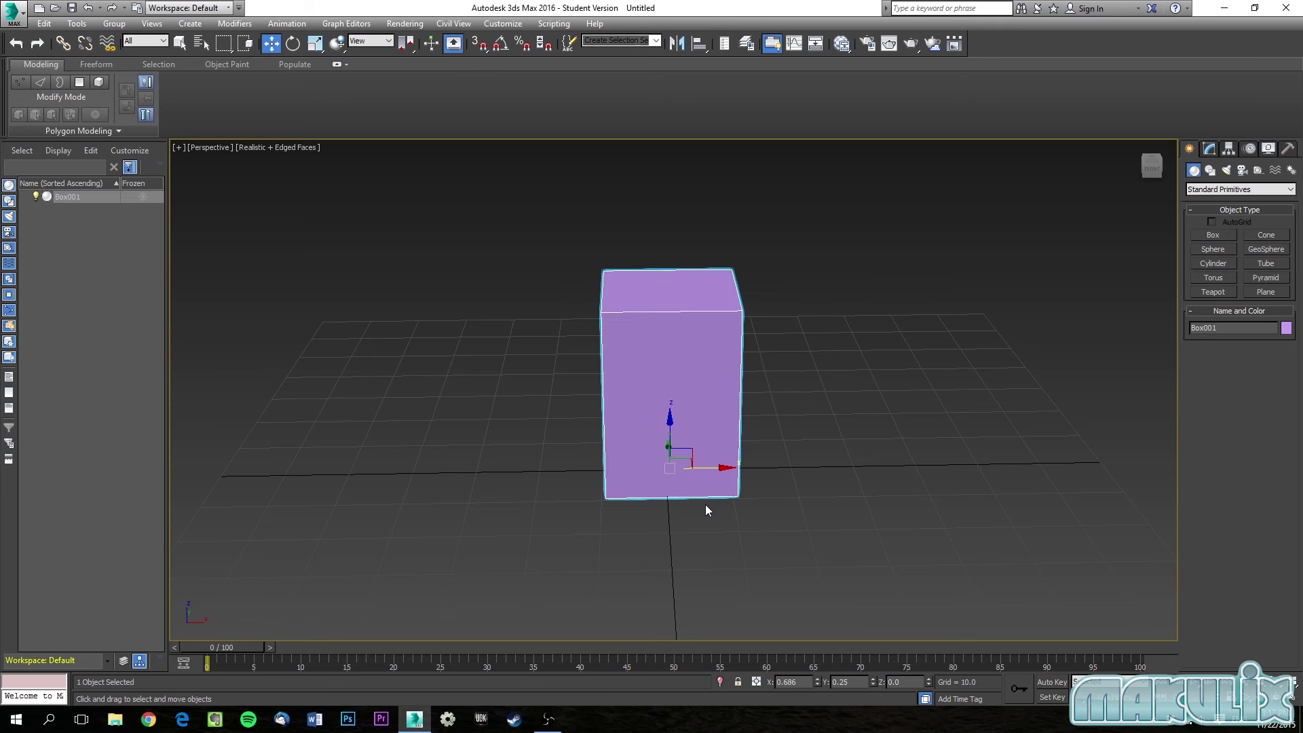
key("F1")
left_click(635, 9)
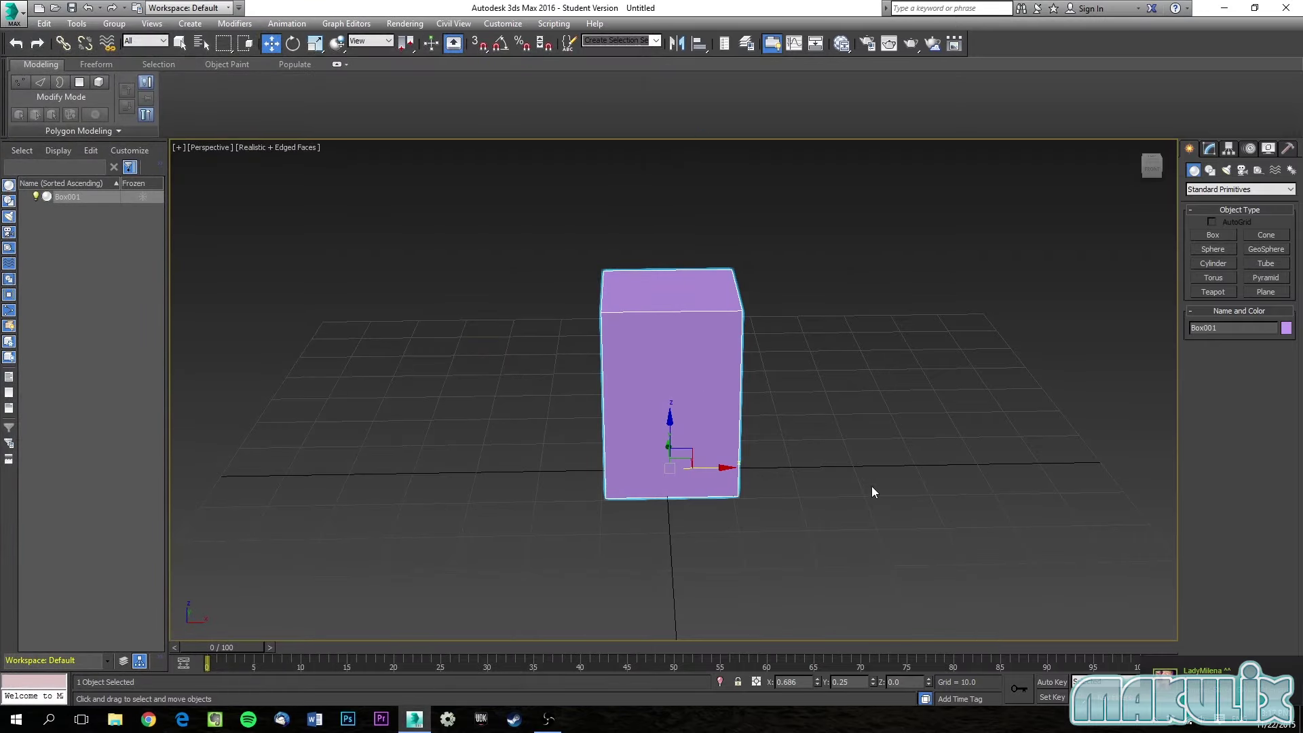
middle_click_drag(872, 494, 879, 466, "alt")
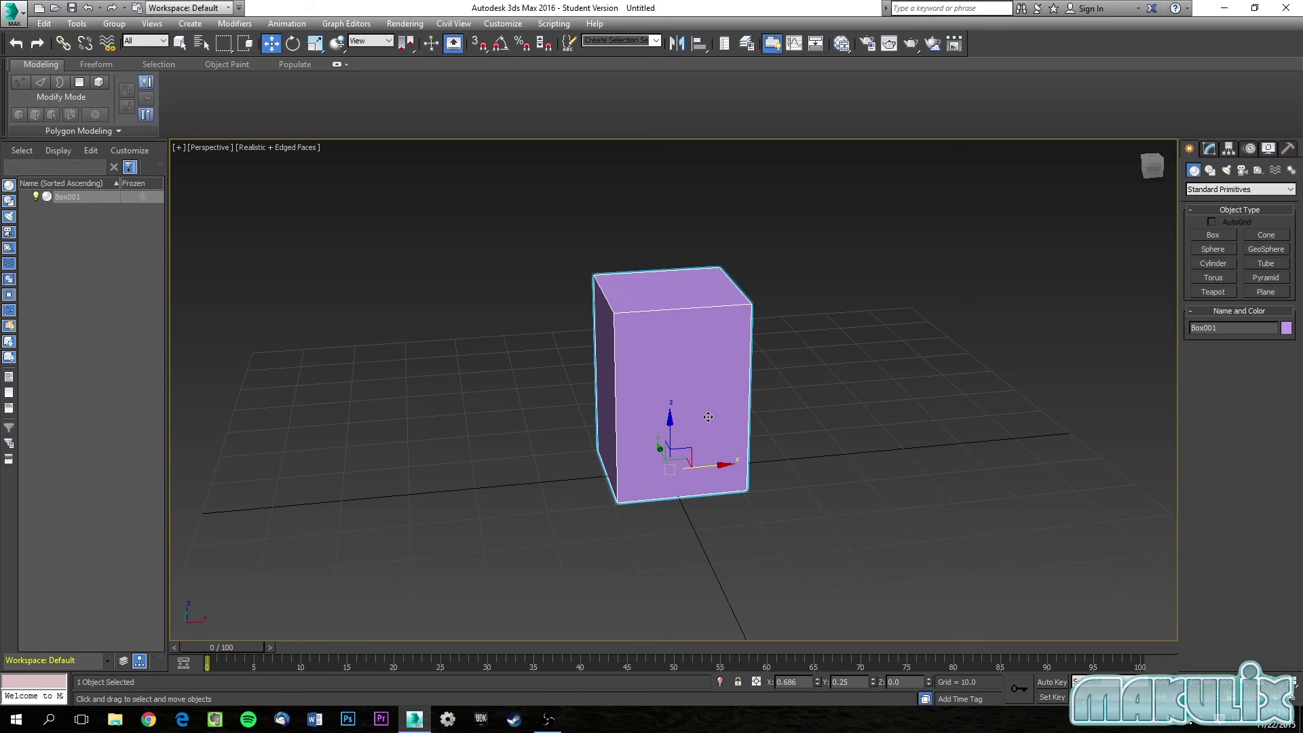
key("F6")
Delete the existing box and create a box about 20.9 long, 18.4 wide and 29.3 high at the grid centre.
middle_click_drag(918, 455, 866, 468, "alt")
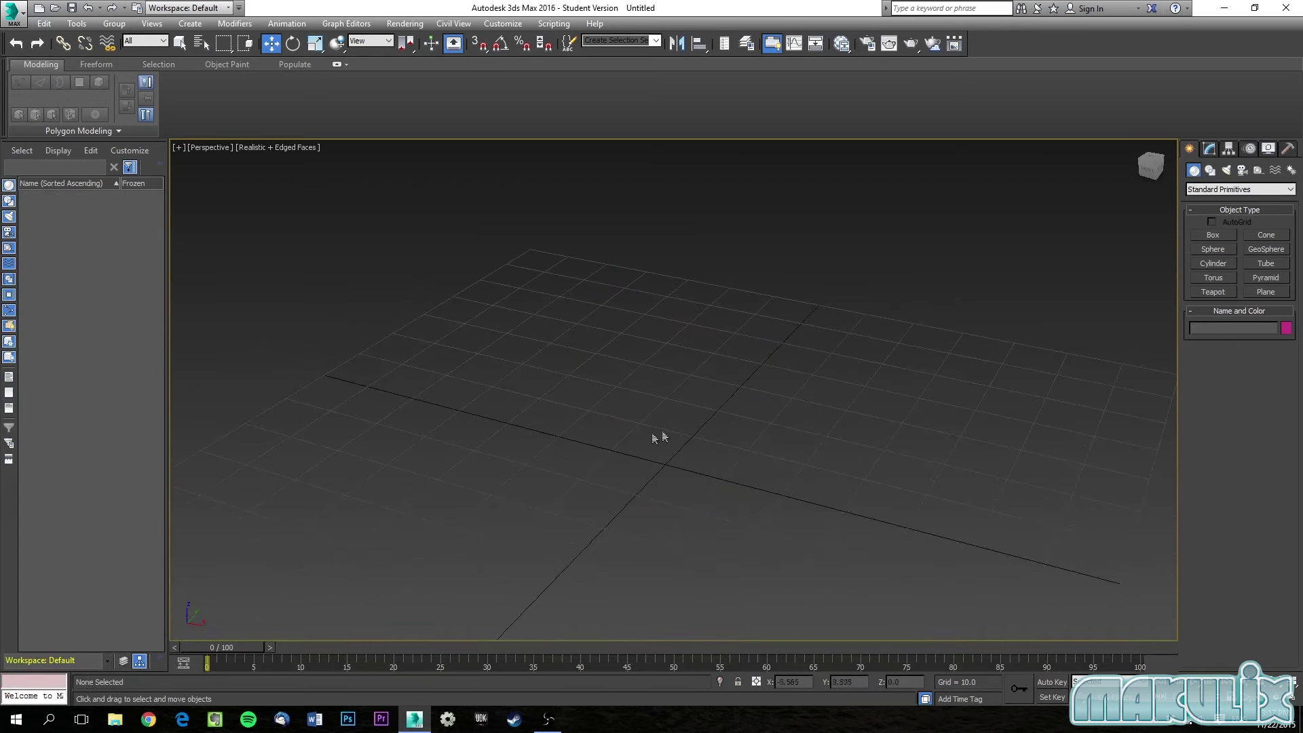
middle_click_drag(657, 436, 672, 460, "alt")
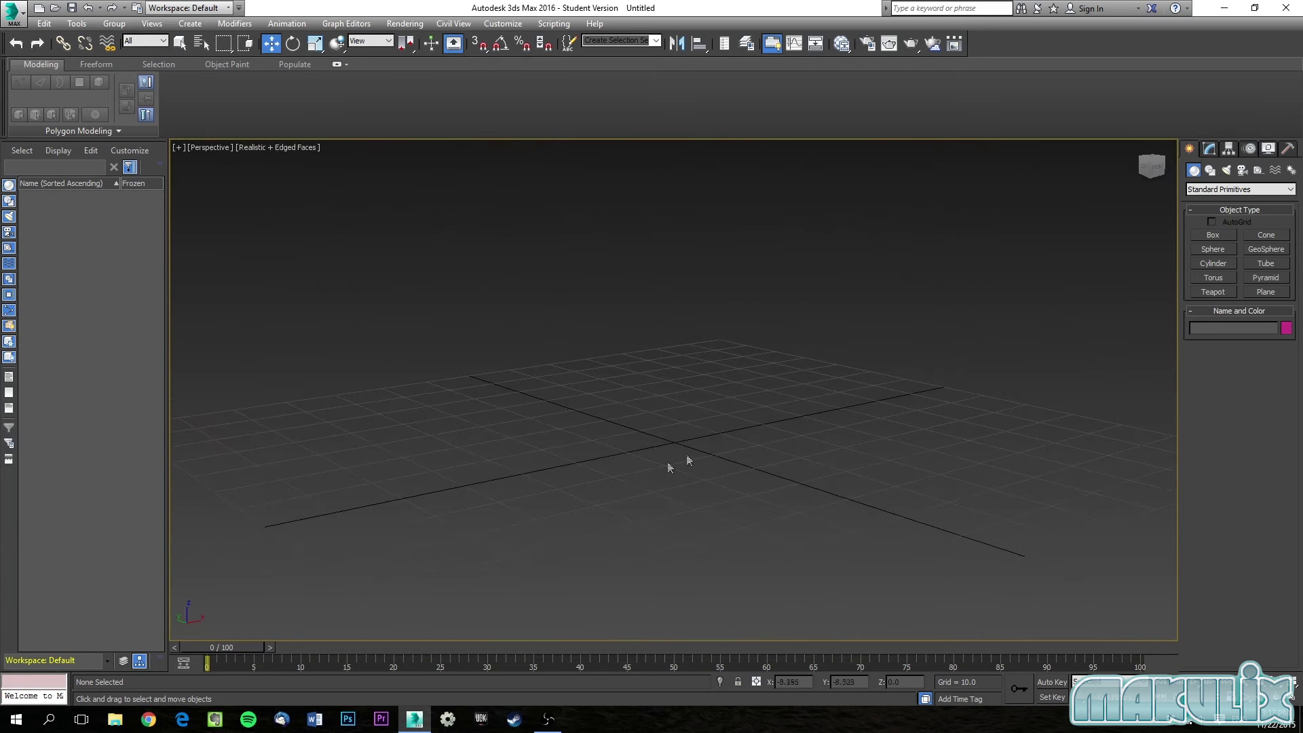
left_click(1216, 235)
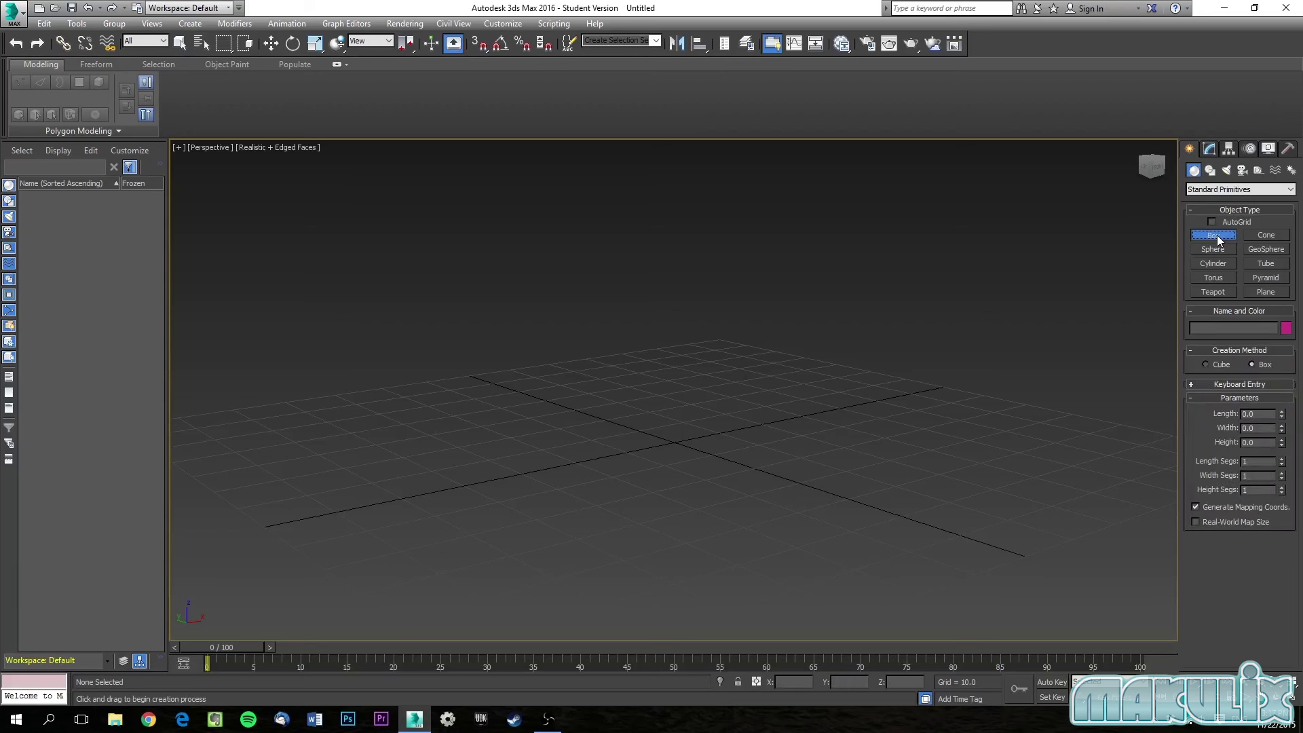
left_click_drag(597, 441, 755, 444)
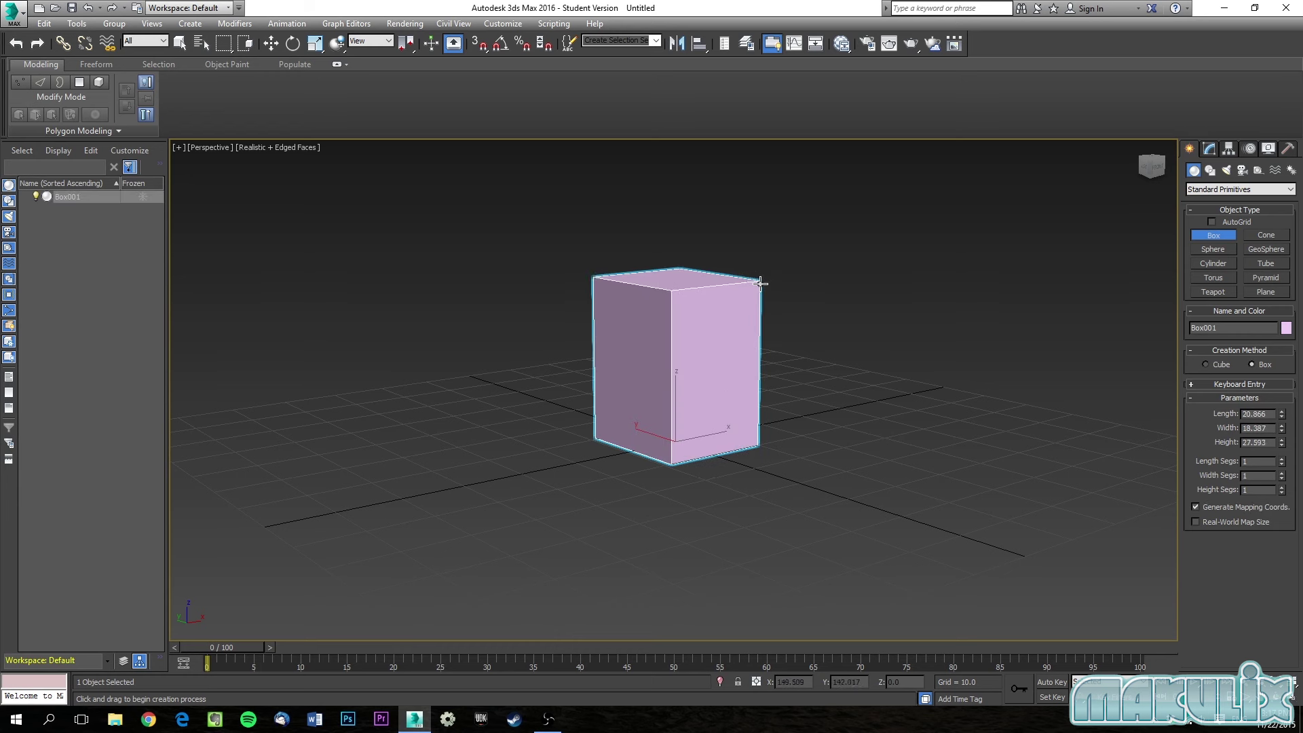
left_click(761, 270)
key("F3")
key("F3")
middle_click_drag(879, 369, 828, 381, "alt")
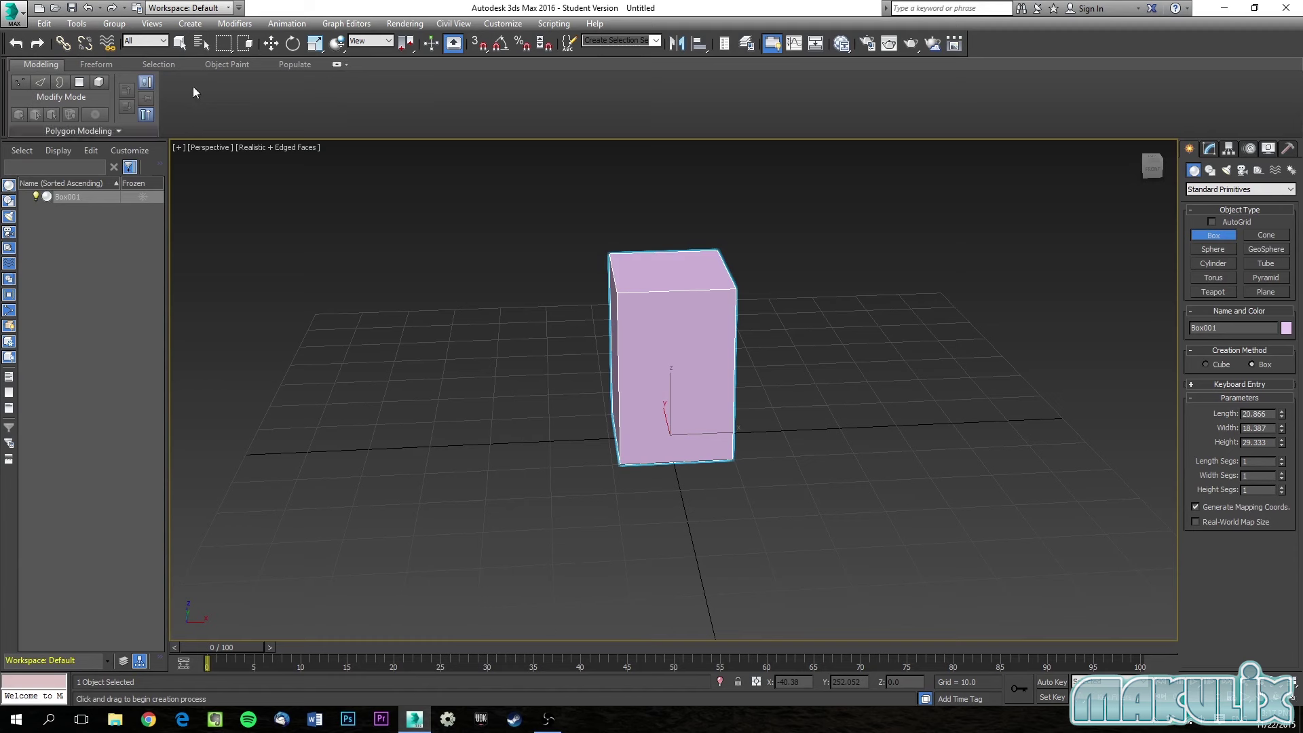
Apply an Edit Poly modifier to the box and enter its vertex level.
left_click(86, 132)
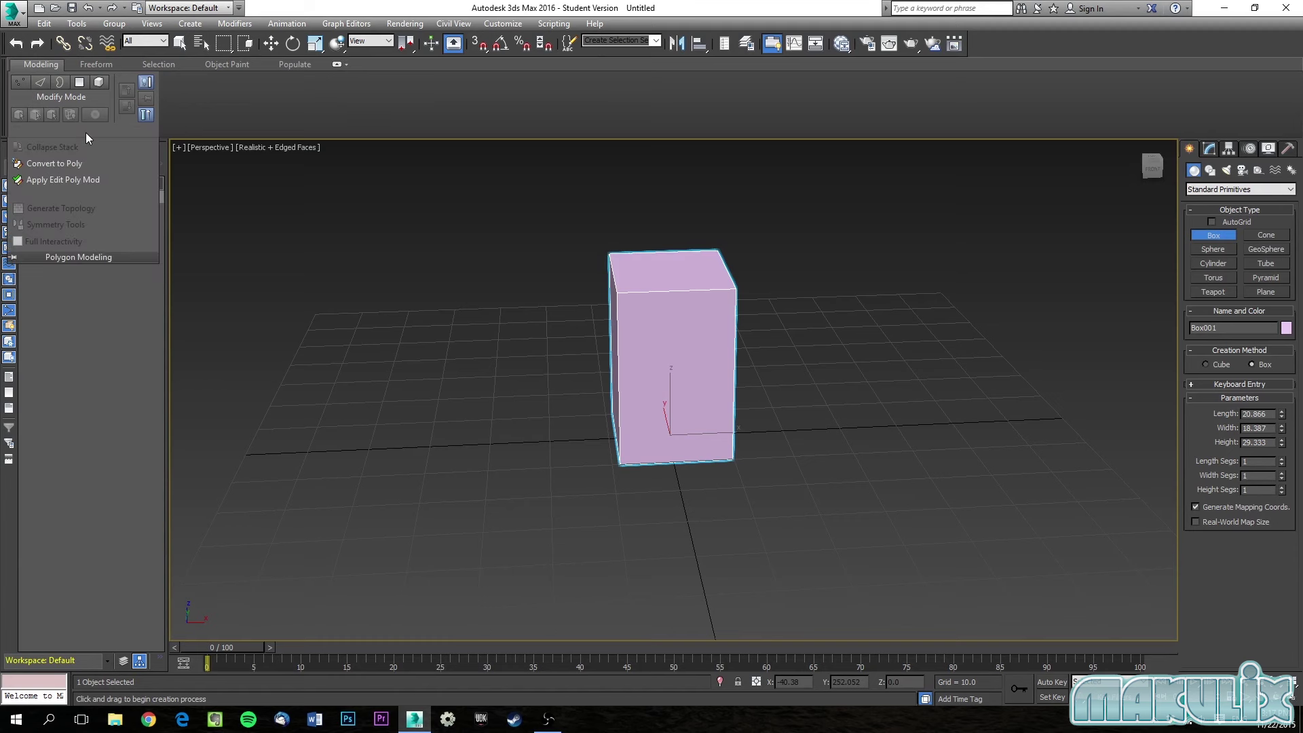
left_click(68, 180)
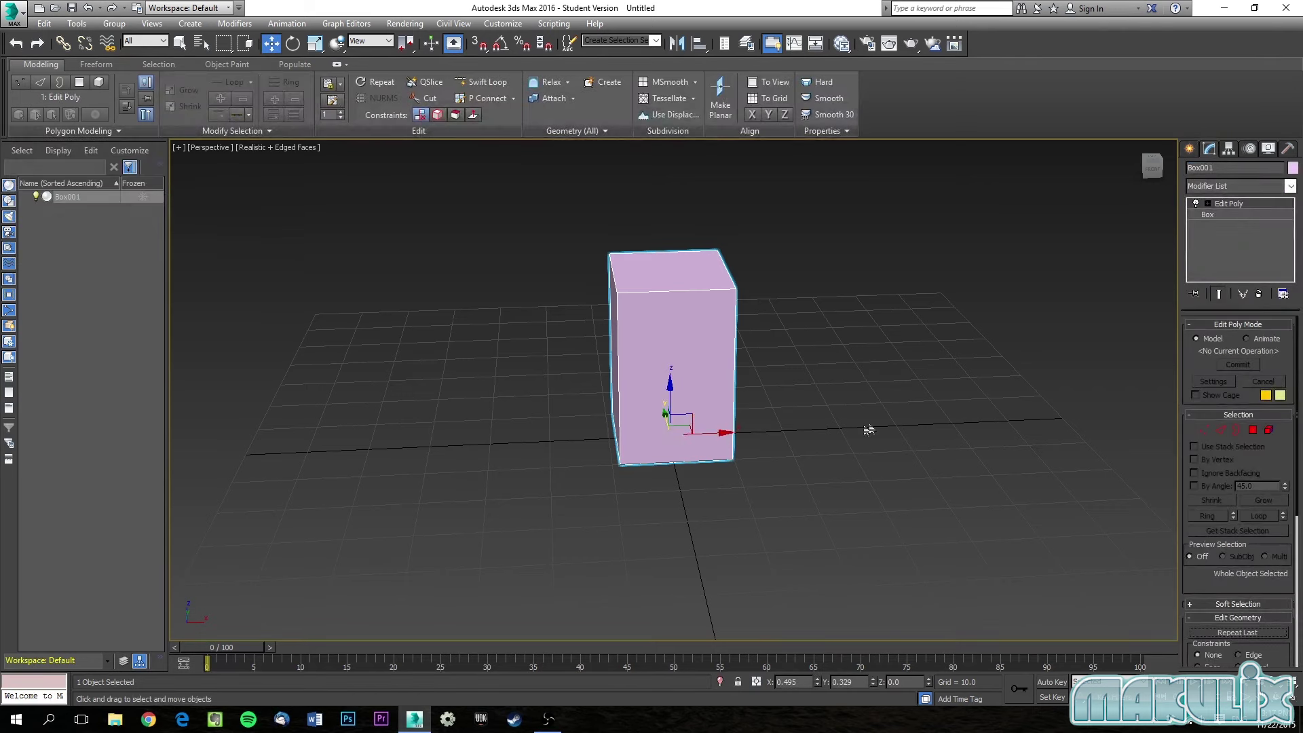
left_click(860, 422)
left_click(678, 380)
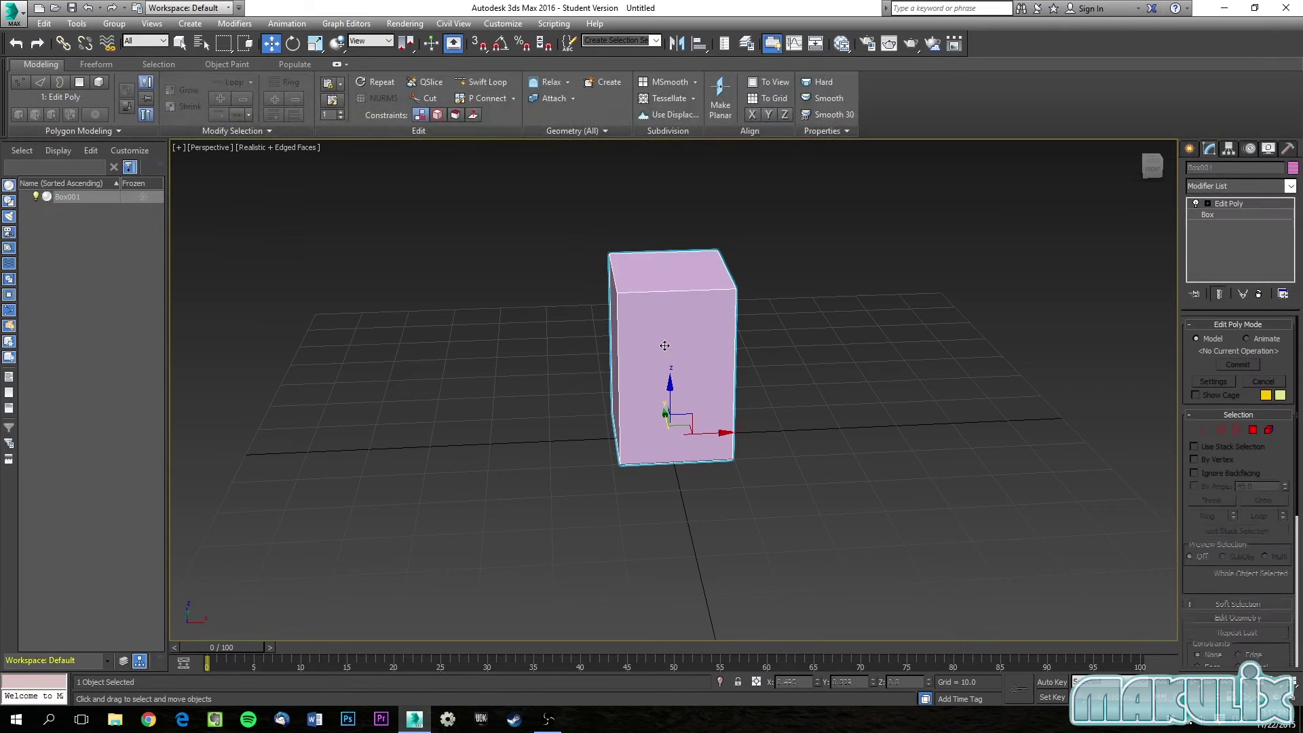
left_click(1224, 208)
key("1")
mouse_move(849, 360)
middle_mouse_down("alt")
mouse_move(832, 337)
mouse_move(855, 342)
middle_mouse_up("alt")
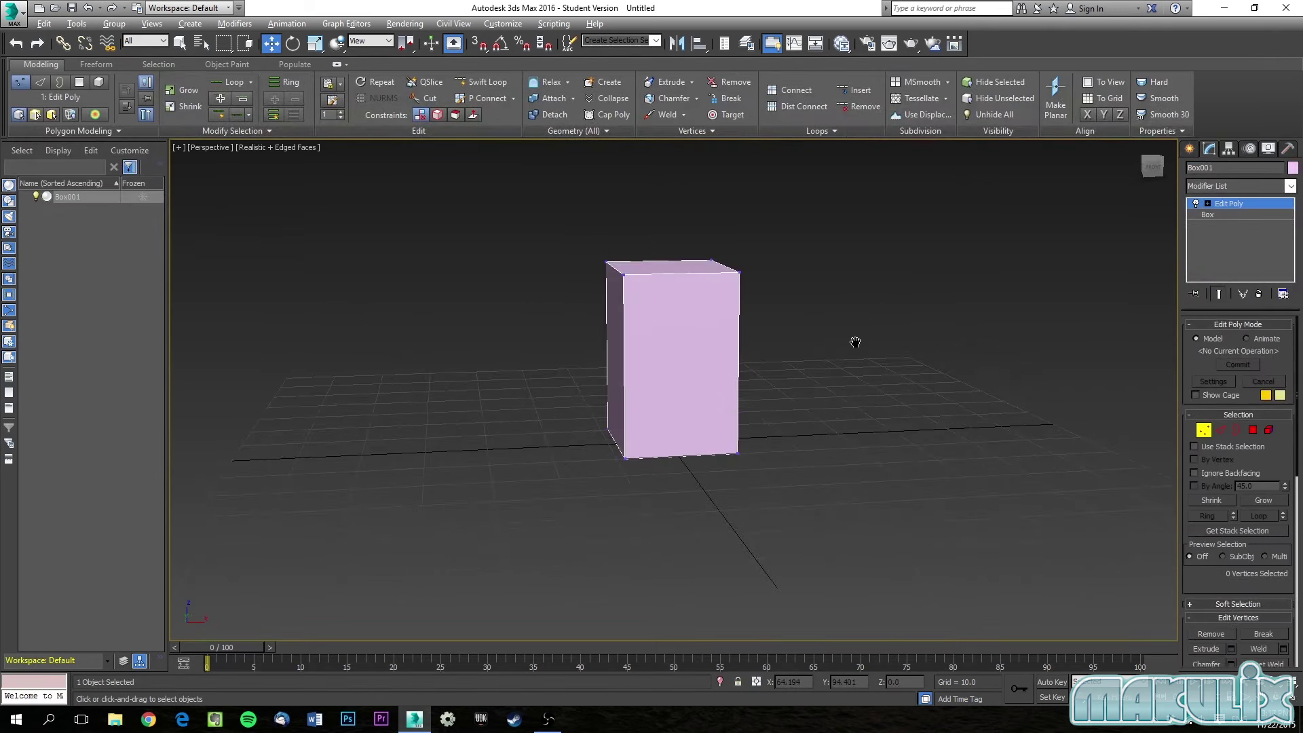
In the Front view, leave the vertex level and centre the box by setting its X and Y positions to 0.
key("f")
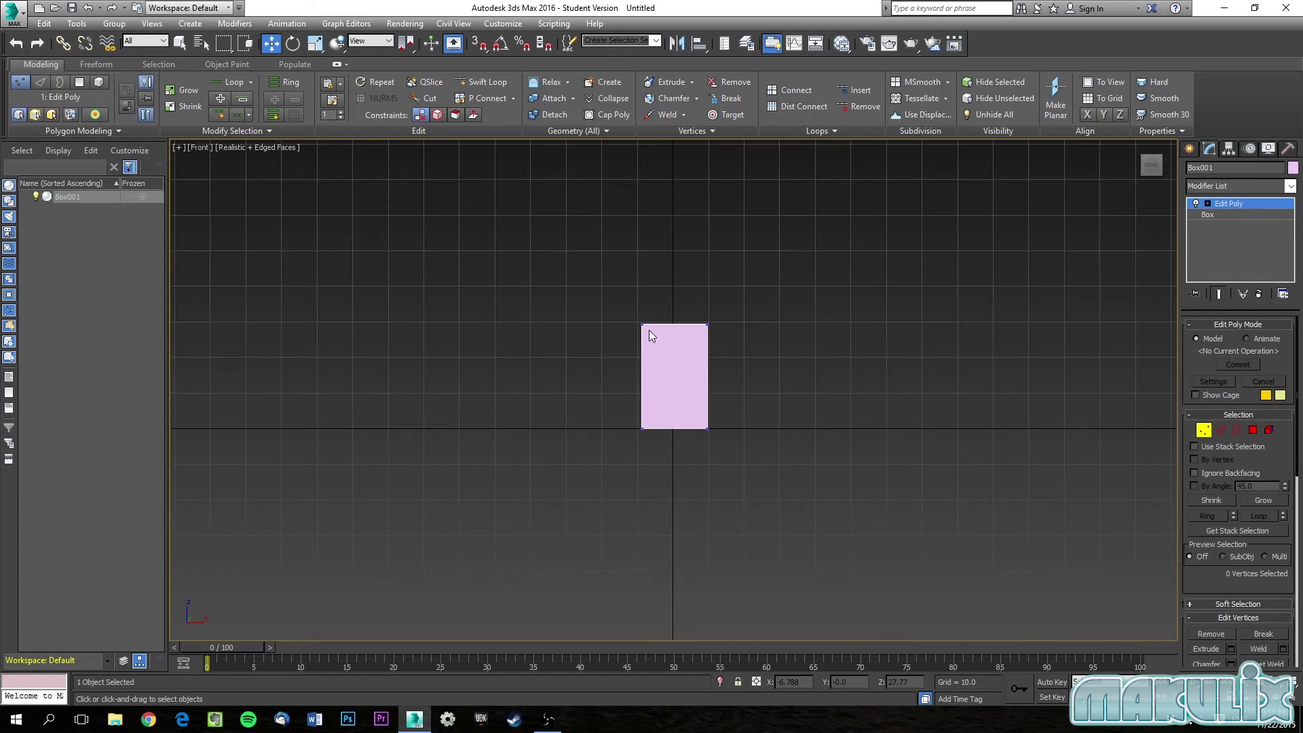
scroll(649, 330, "up", 5)
middle_click_drag(710, 369, 684, 311)
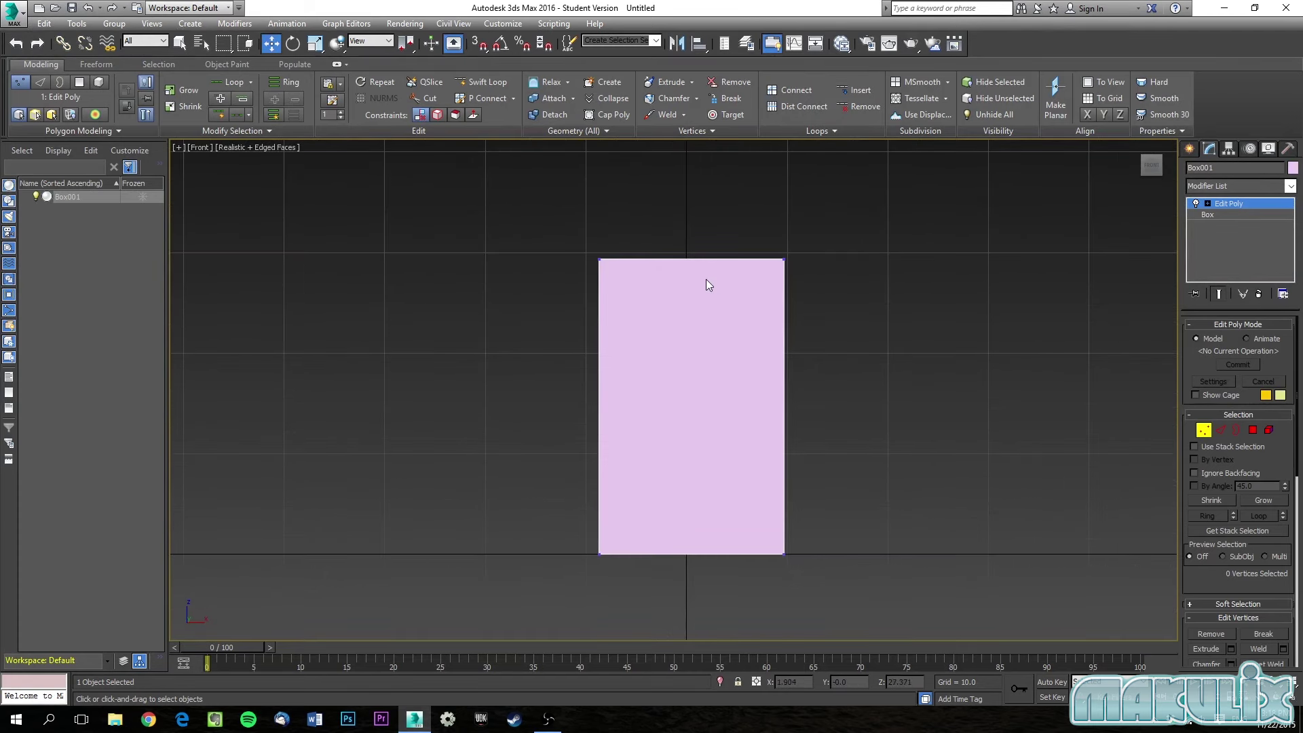
left_click(1190, 147)
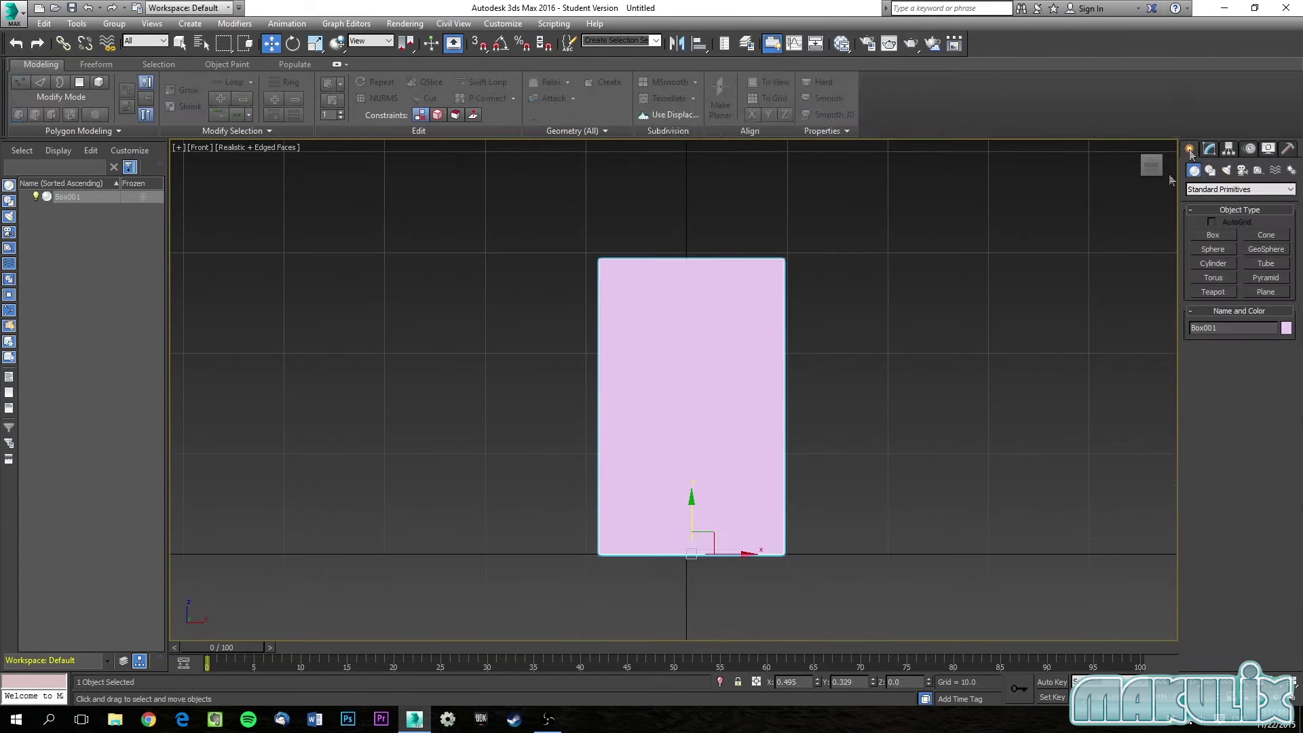
double_click(790, 682)
type("0")
key("Tab")
type("0")
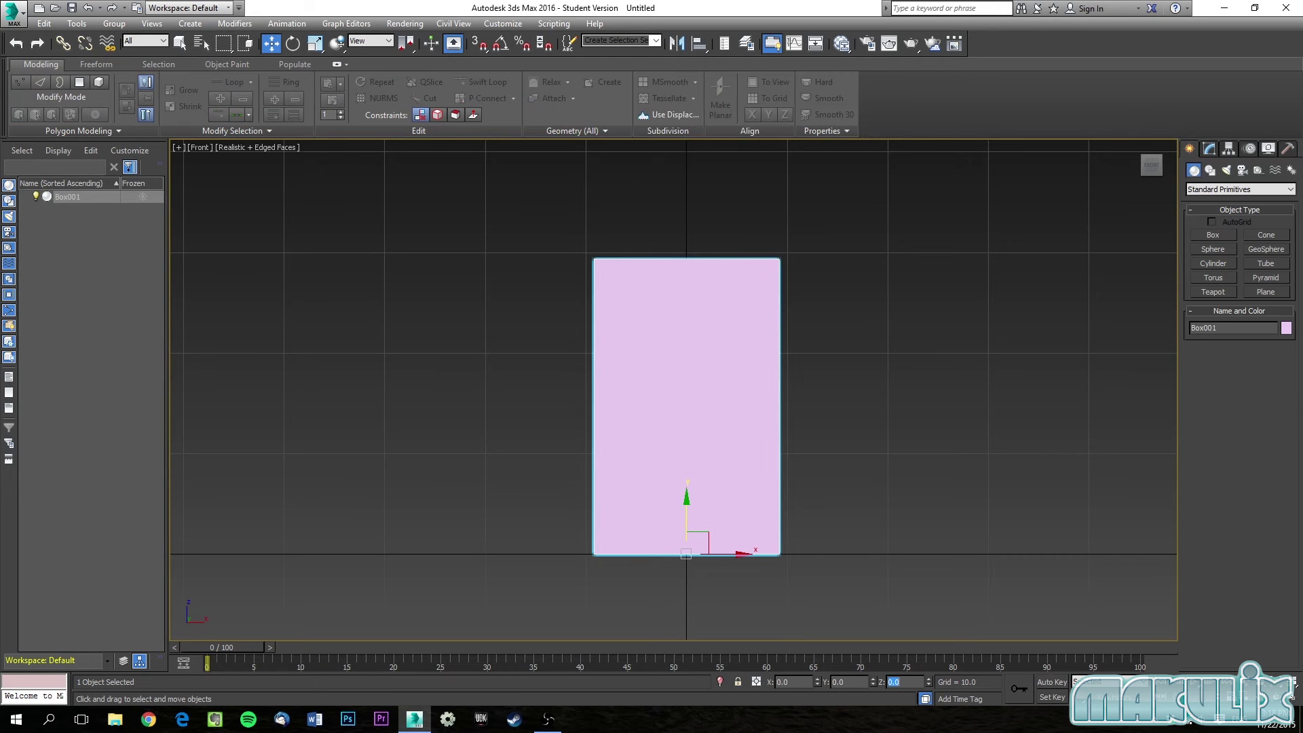
At the edge level in the Front view, select the box's top and bottom edges and Connect them with a vertical loop through the middle.
left_click(1209, 148)
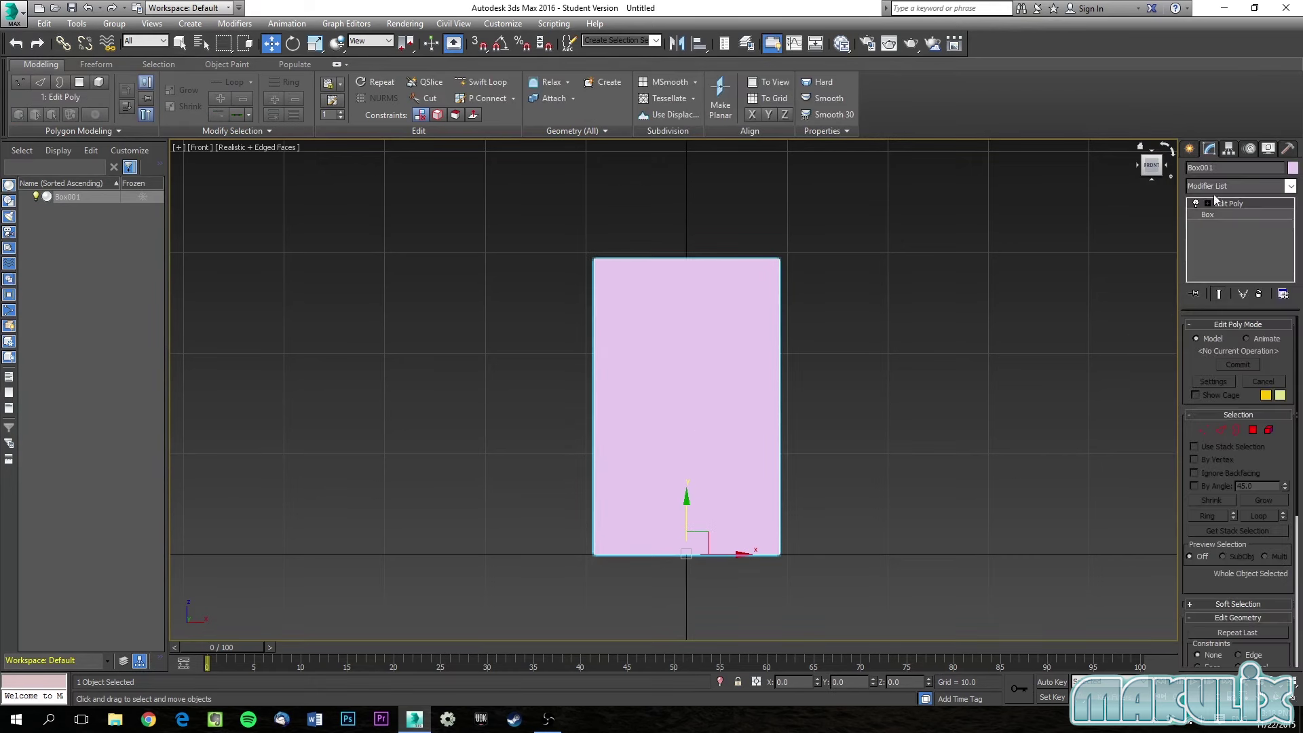
left_click(1220, 203)
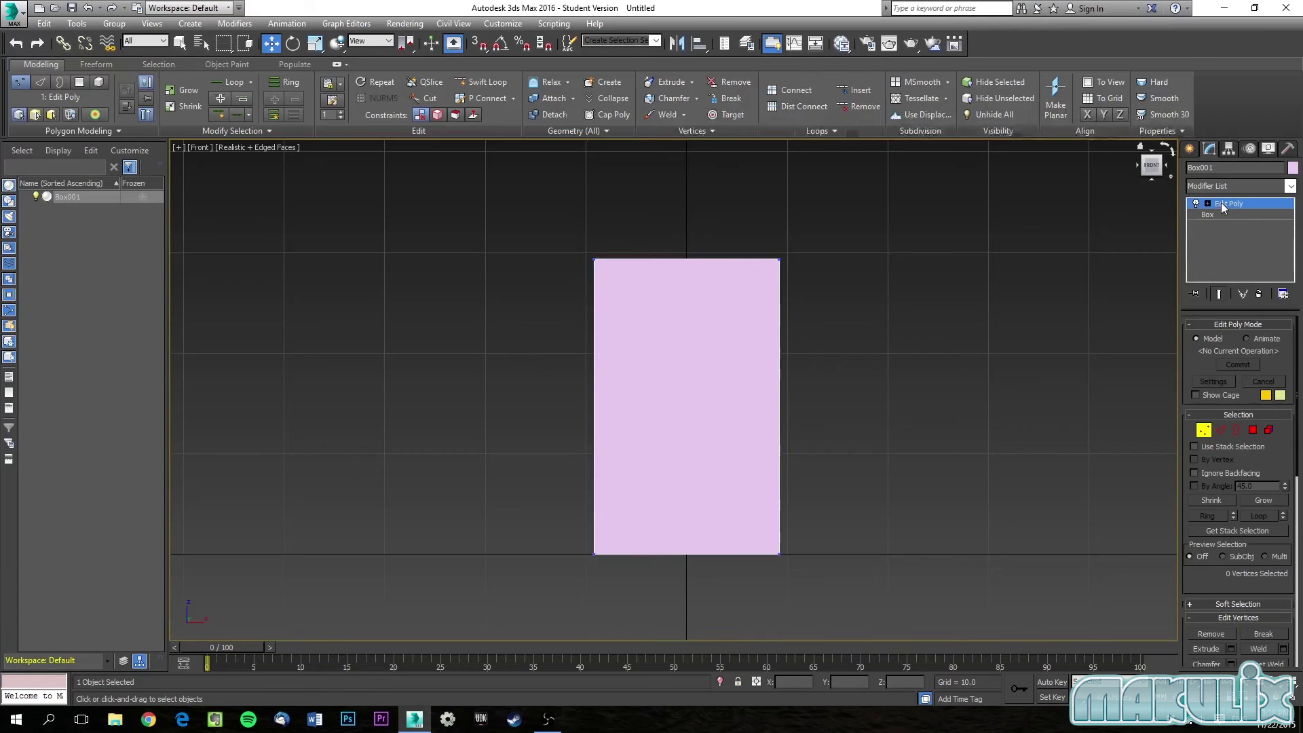
left_click(1222, 431)
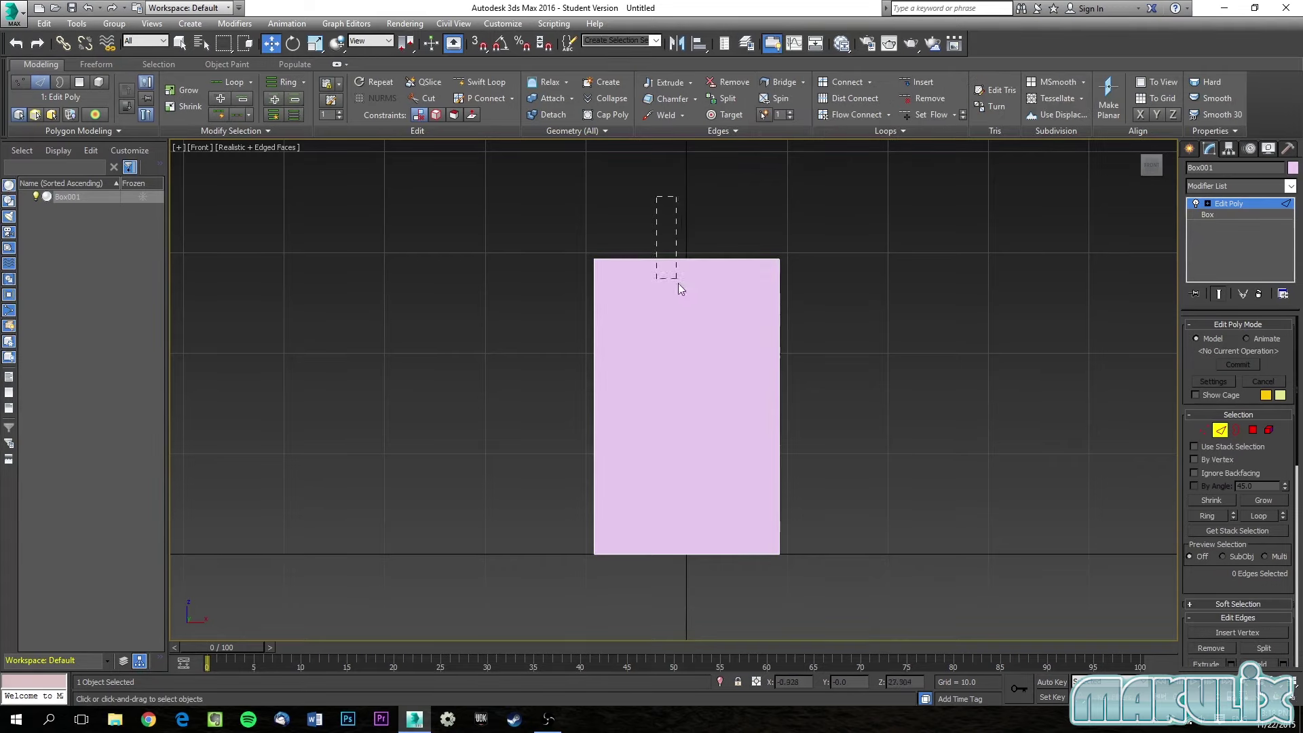
left_click_drag(678, 536, 719, 600)
middle_click_drag(705, 434, 712, 387, "alt")
key("f")
scroll(680, 338, "down", 5)
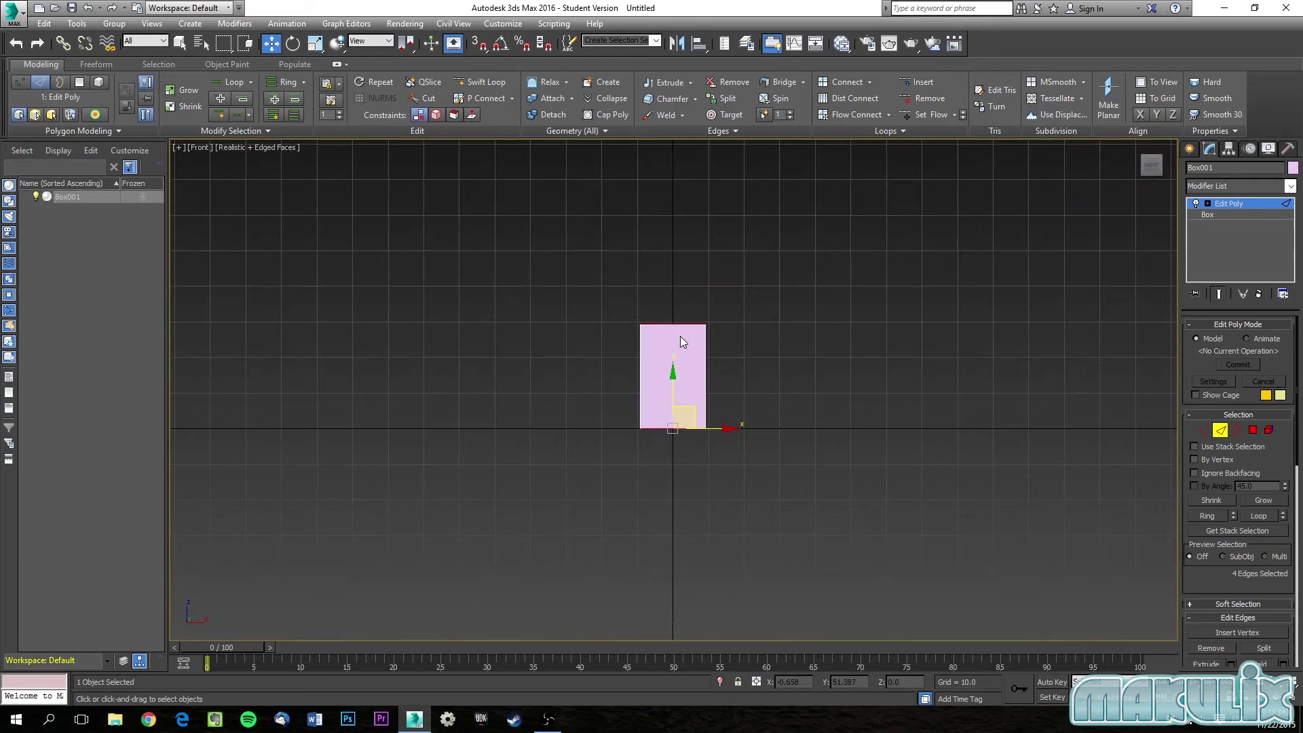
scroll(691, 328, "up", 5)
middle_click_drag(693, 328, 692, 284)
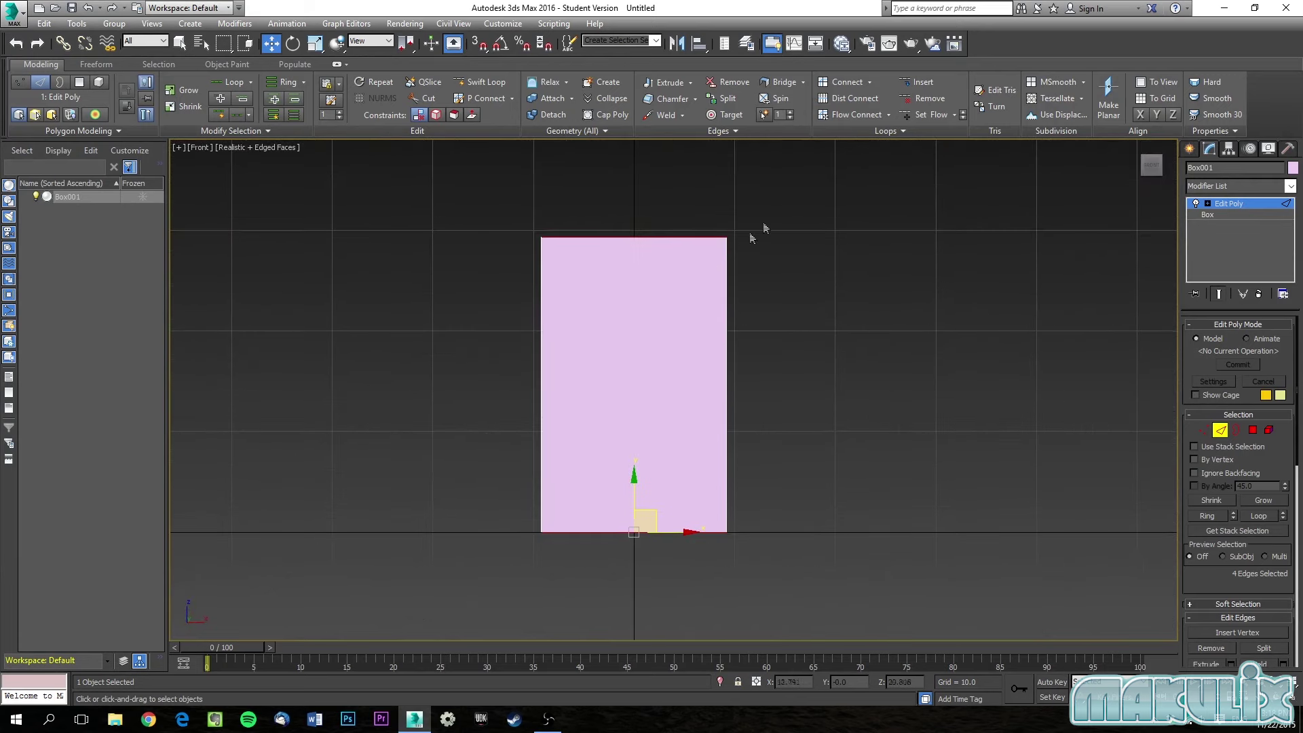
left_click(832, 81)
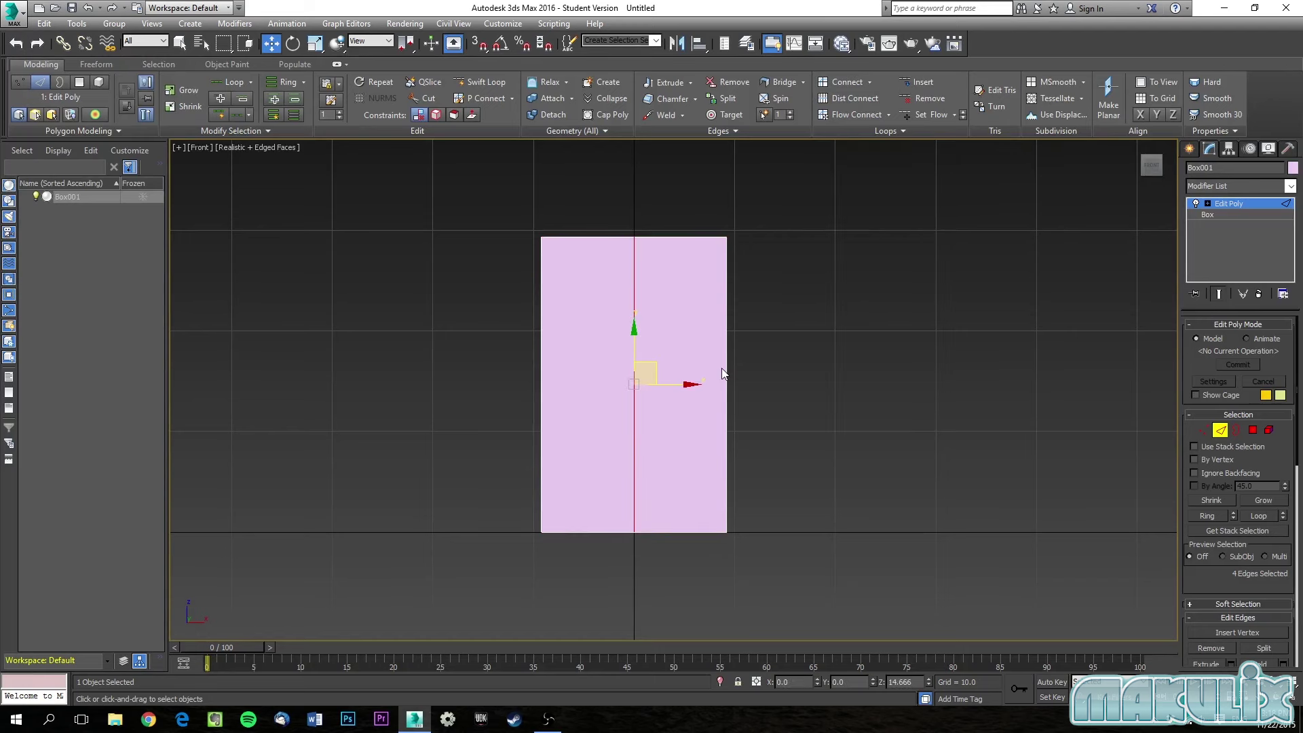
left_click(826, 270)
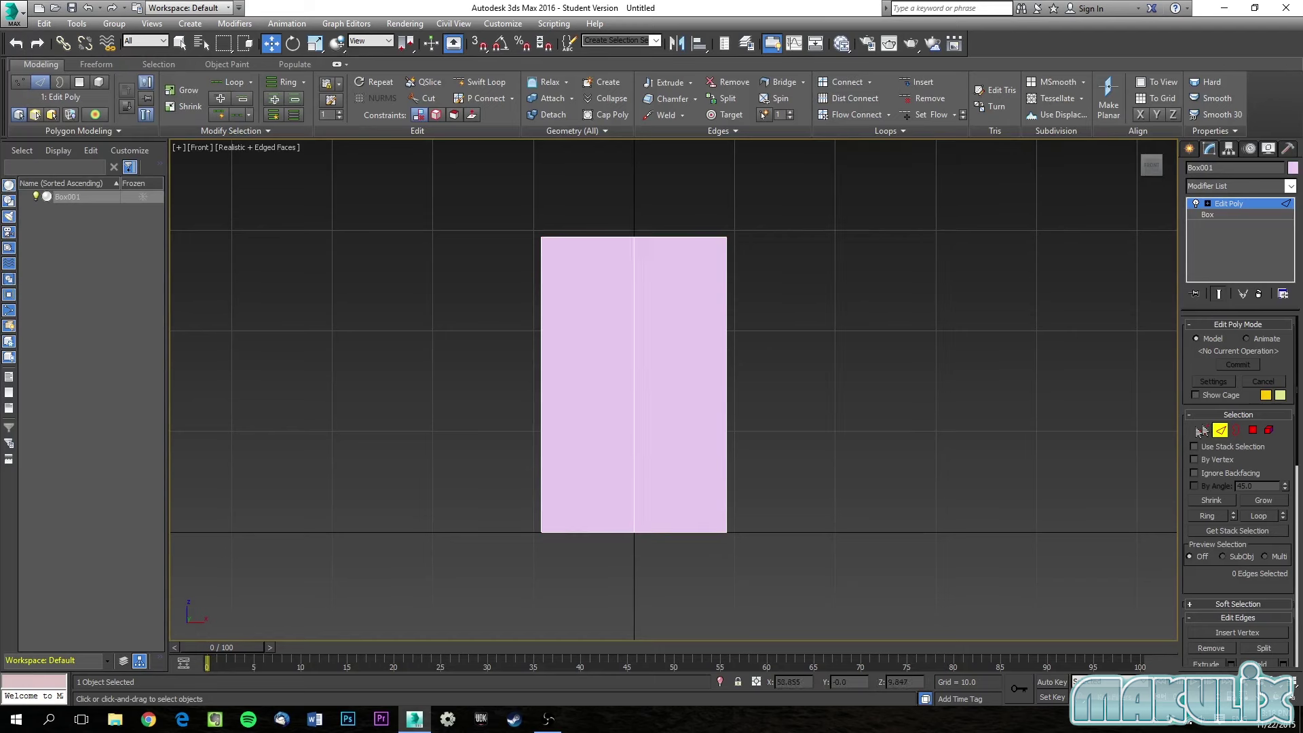
Select all polygons of the half of the box on the positive X side and delete them.
left_click(1257, 433)
left_click_drag(672, 195, 771, 588)
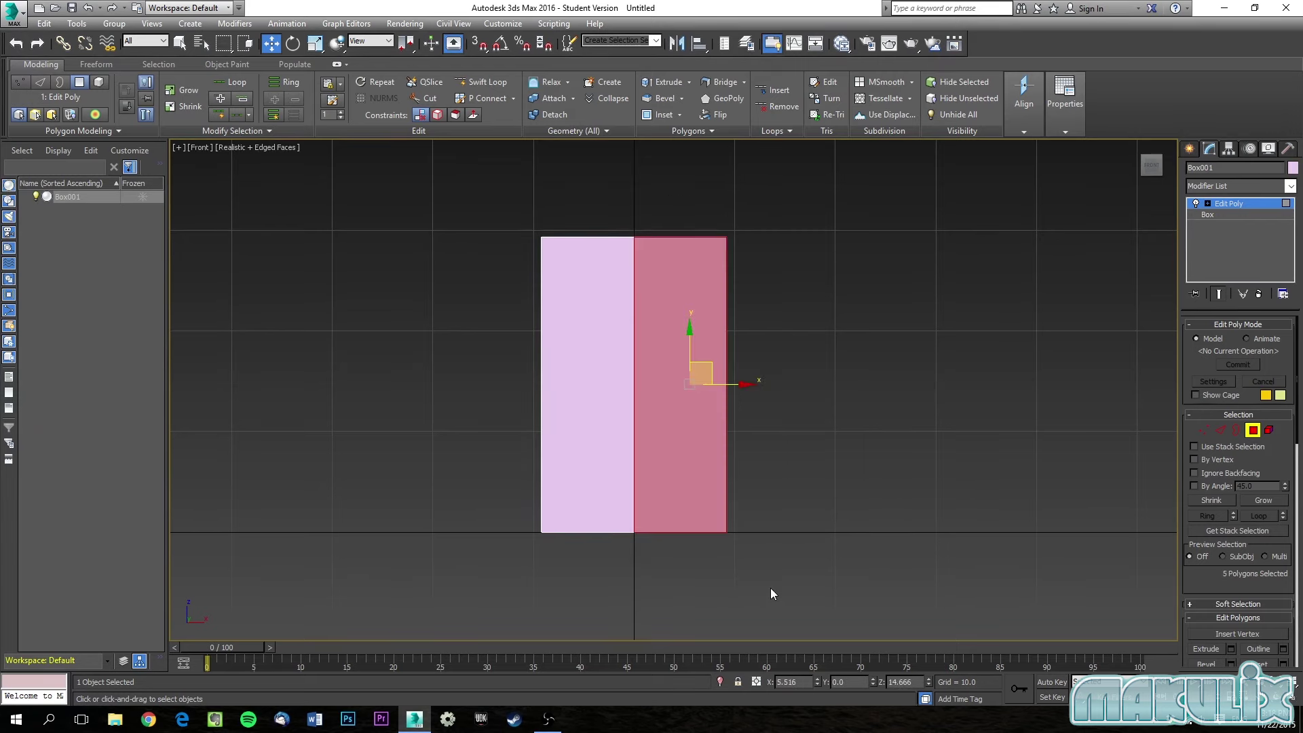
key("Delete")
middle_click_drag(778, 547, 589, 429, "alt")
Enable Backface Cull for the half box in its object properties.
left_click(1207, 429)
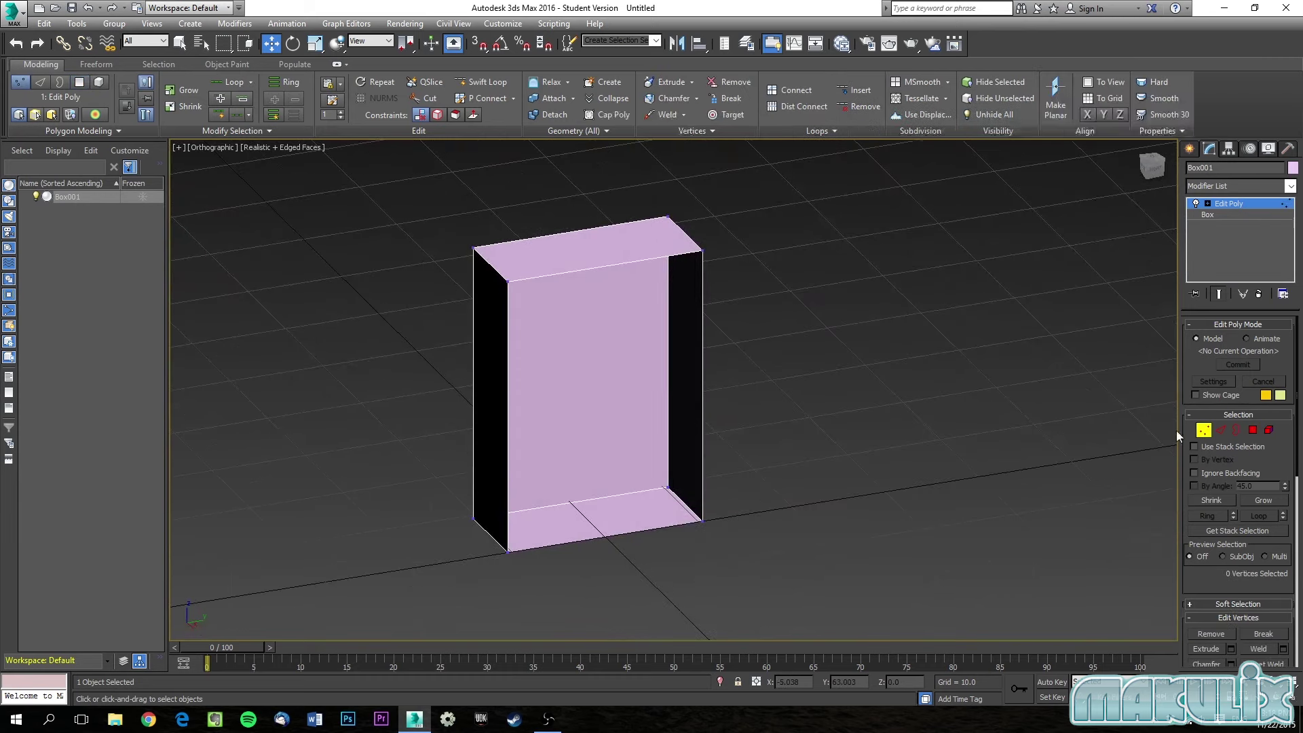
left_click(1215, 205)
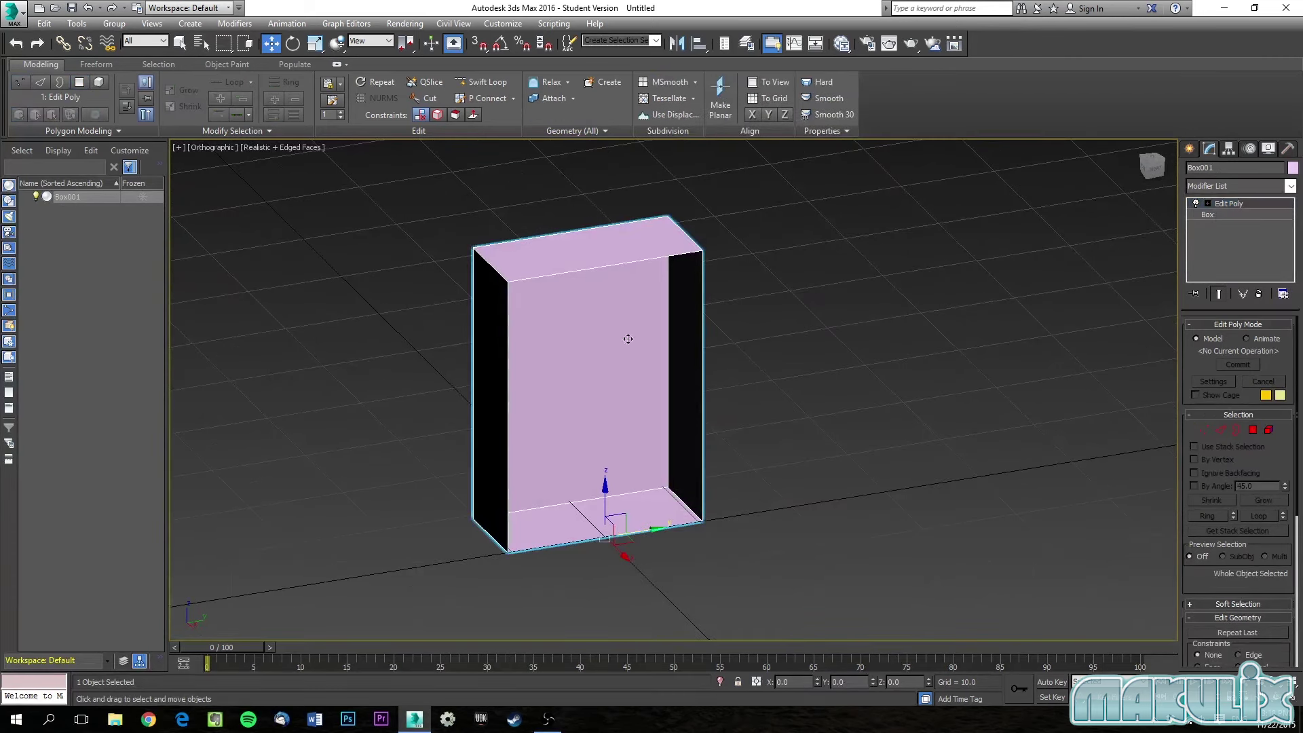
right_click(580, 348)
left_click(628, 438)
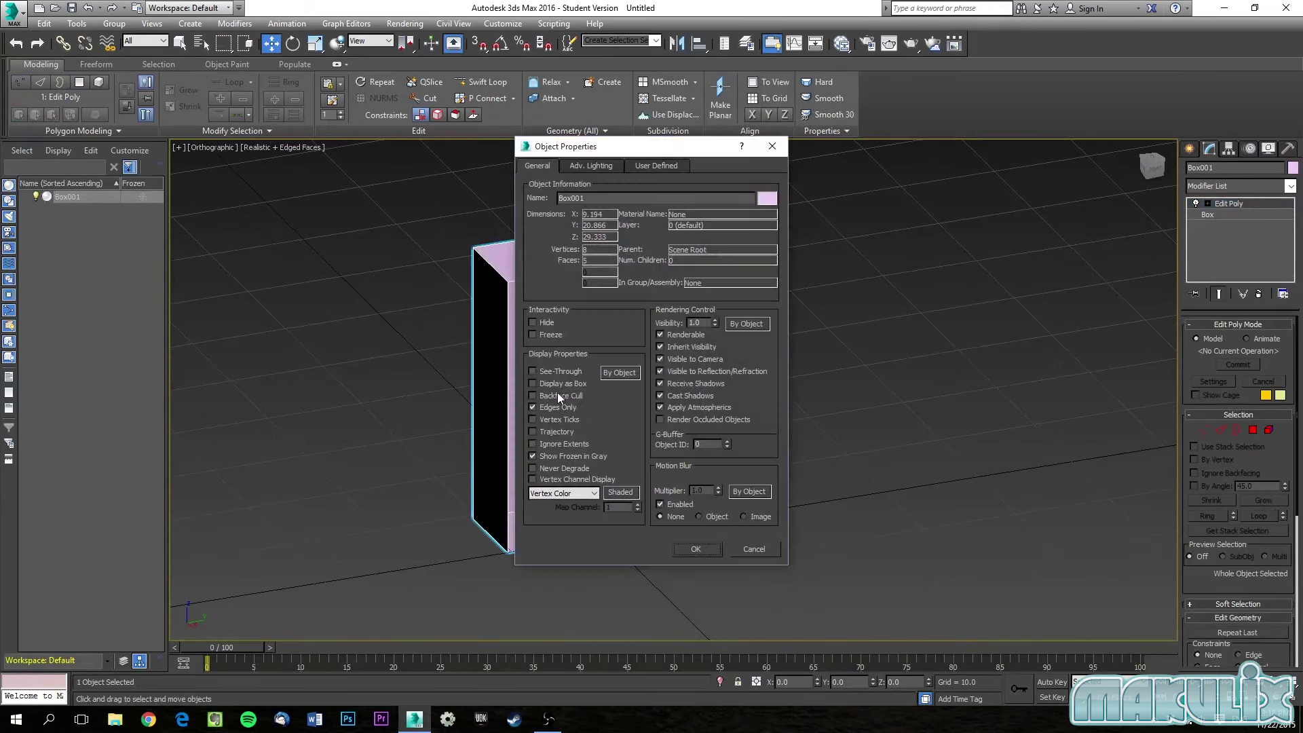
left_click(696, 548)
middle_click_drag(573, 470, 833, 411, "alt")
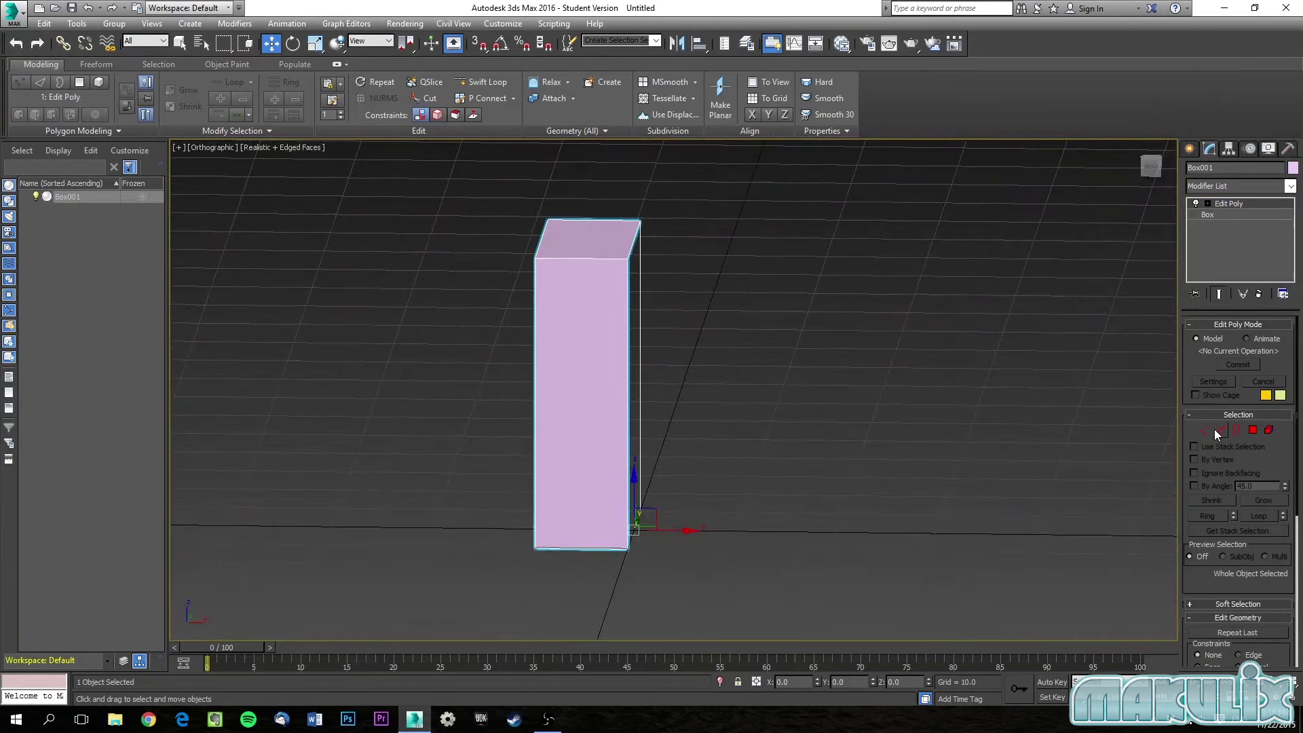
Open the vertex level of the half box's Edit Poly modifier and frame the half box in the Front view.
left_click(1229, 203)
key("1")
middle_click_drag(735, 318, 719, 346, "alt")
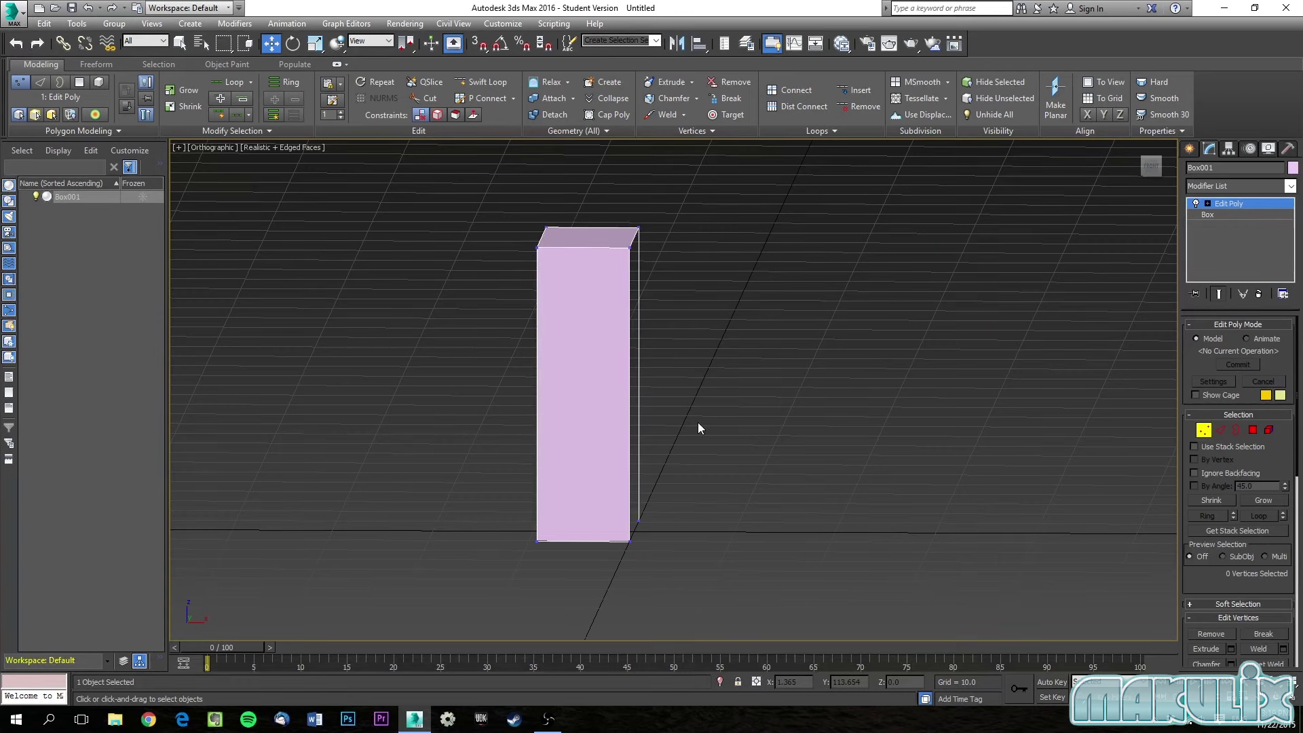
middle_click_drag(576, 265, 670, 266, "alt")
key("f")
scroll(661, 313, "up", 5)
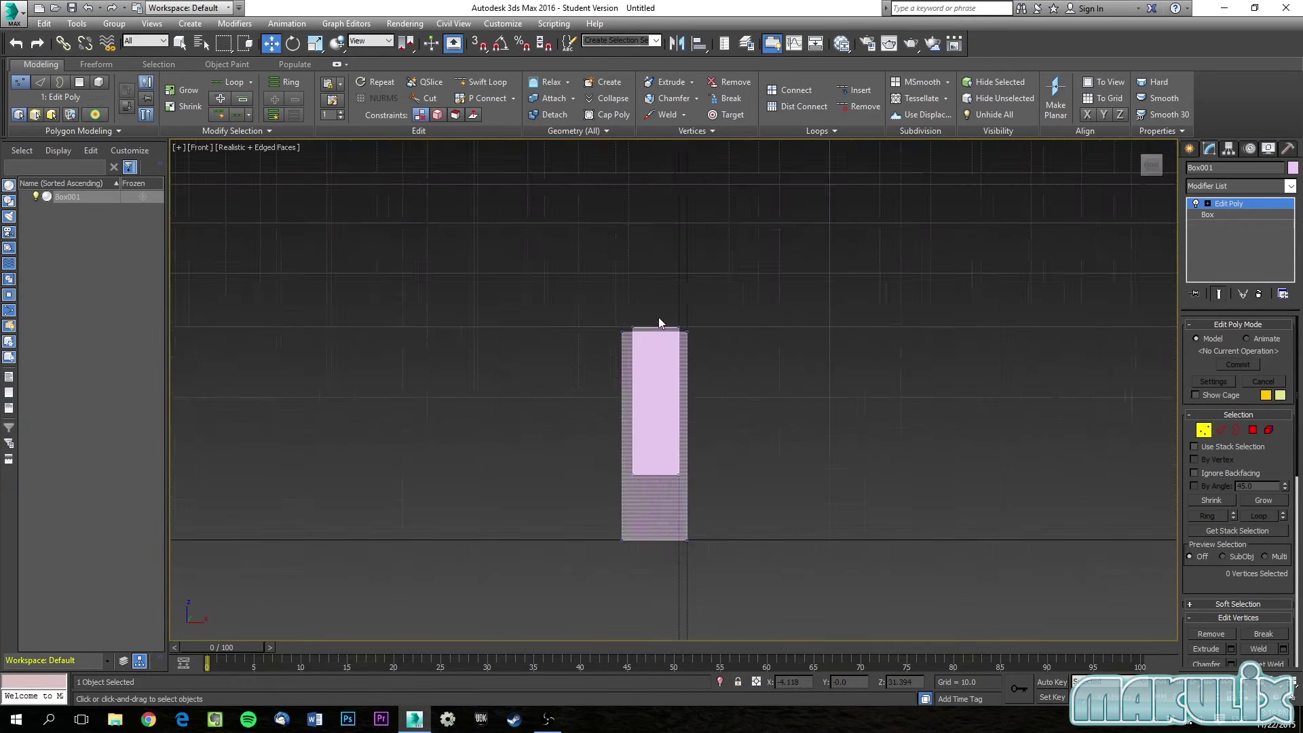
middle_click_drag(727, 384, 646, 256)
scroll(658, 226, "down", 3)
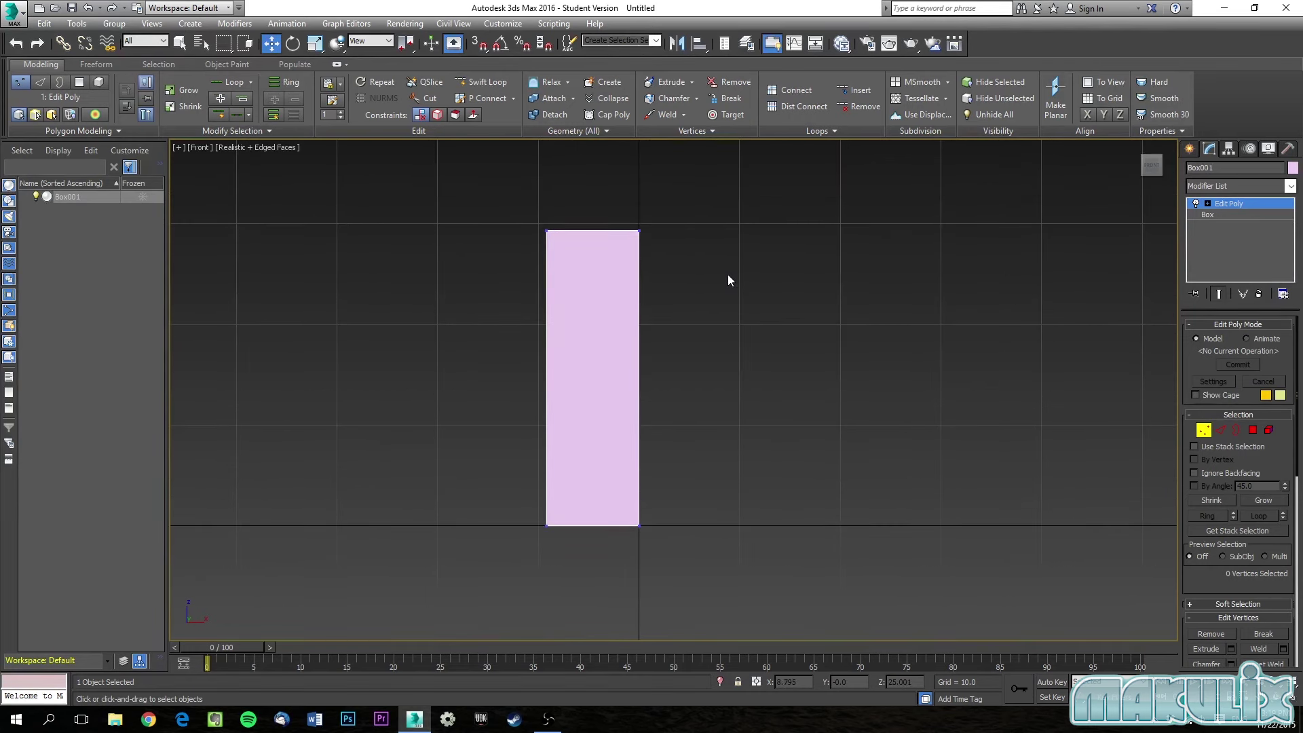
Add a Symmetry modifier to the half box, mirroring on the X axis with Flip enabled.
left_click(1233, 186)
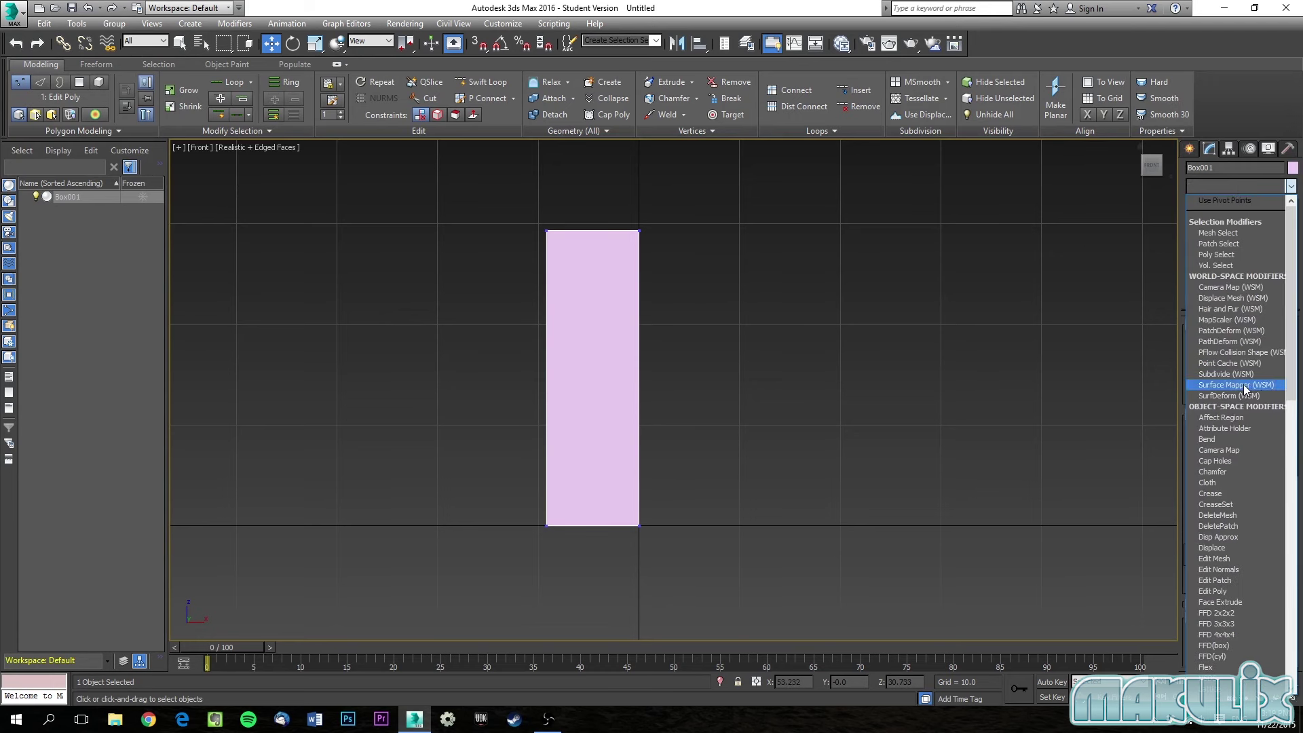
type("sym")
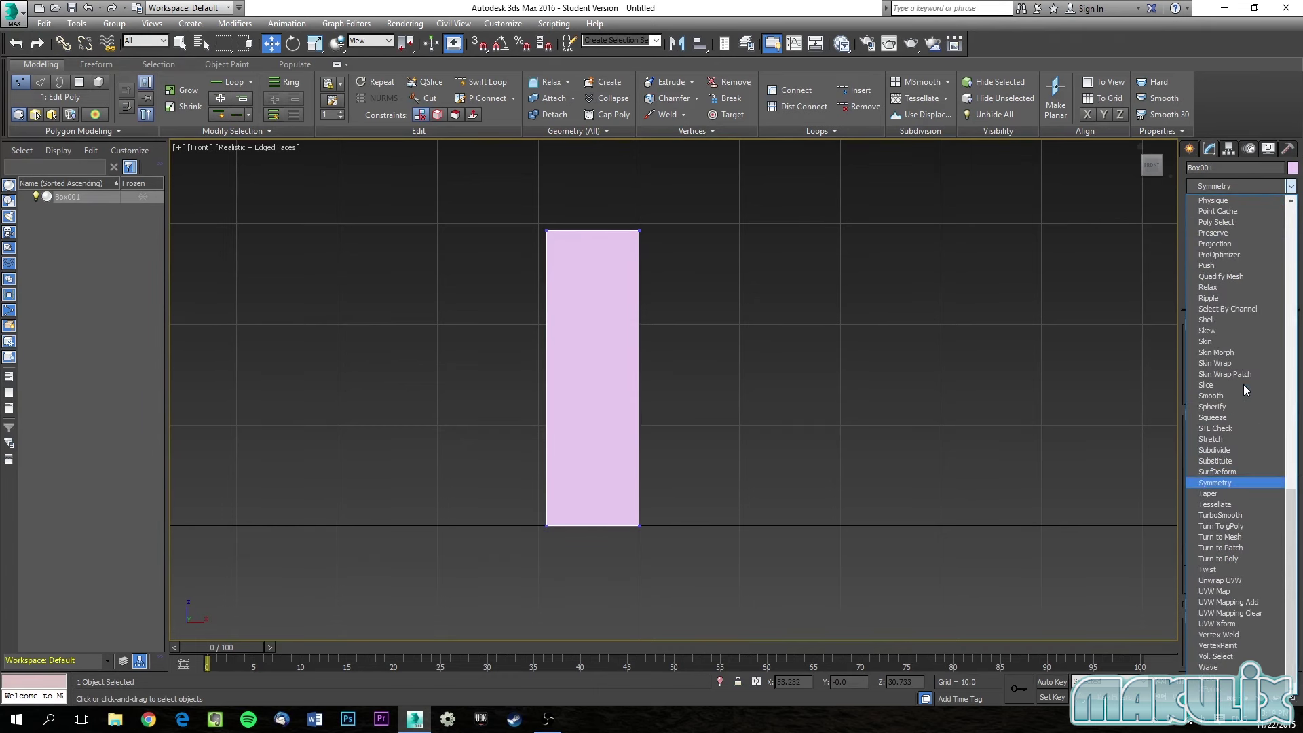
left_click(1228, 482)
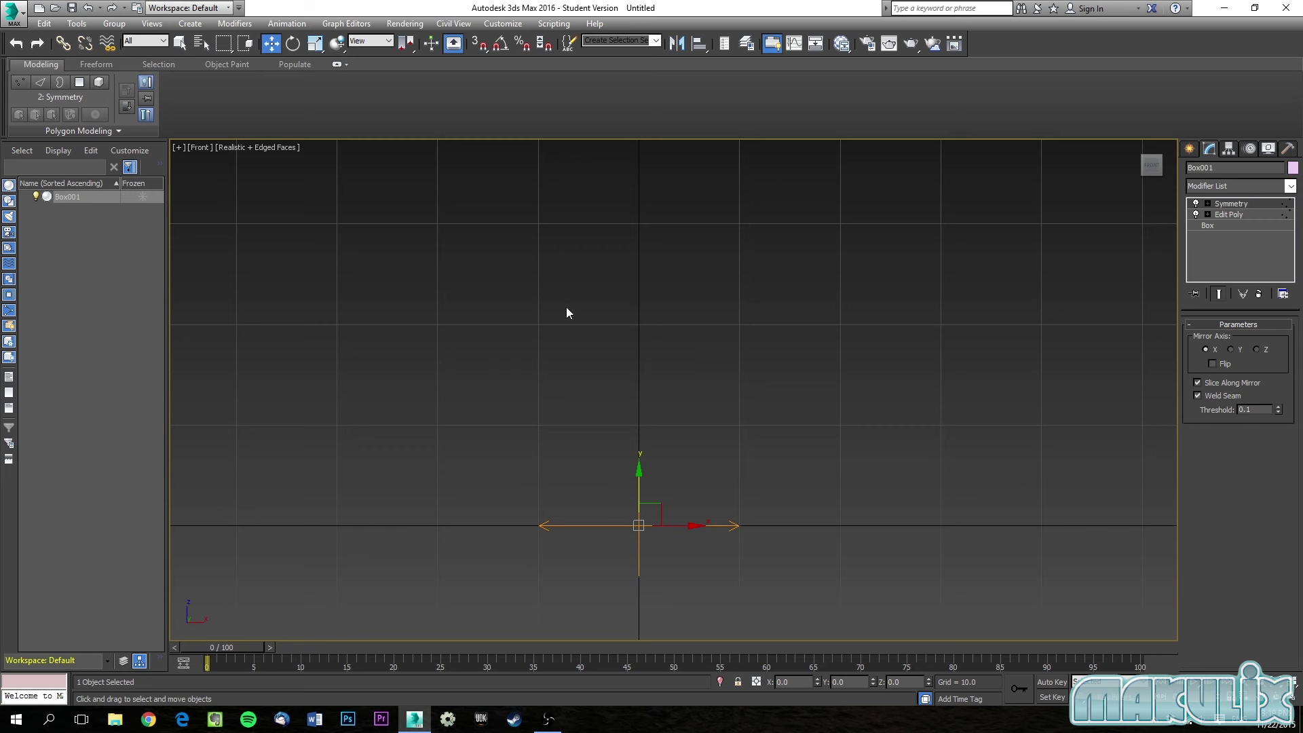
left_click(1213, 365)
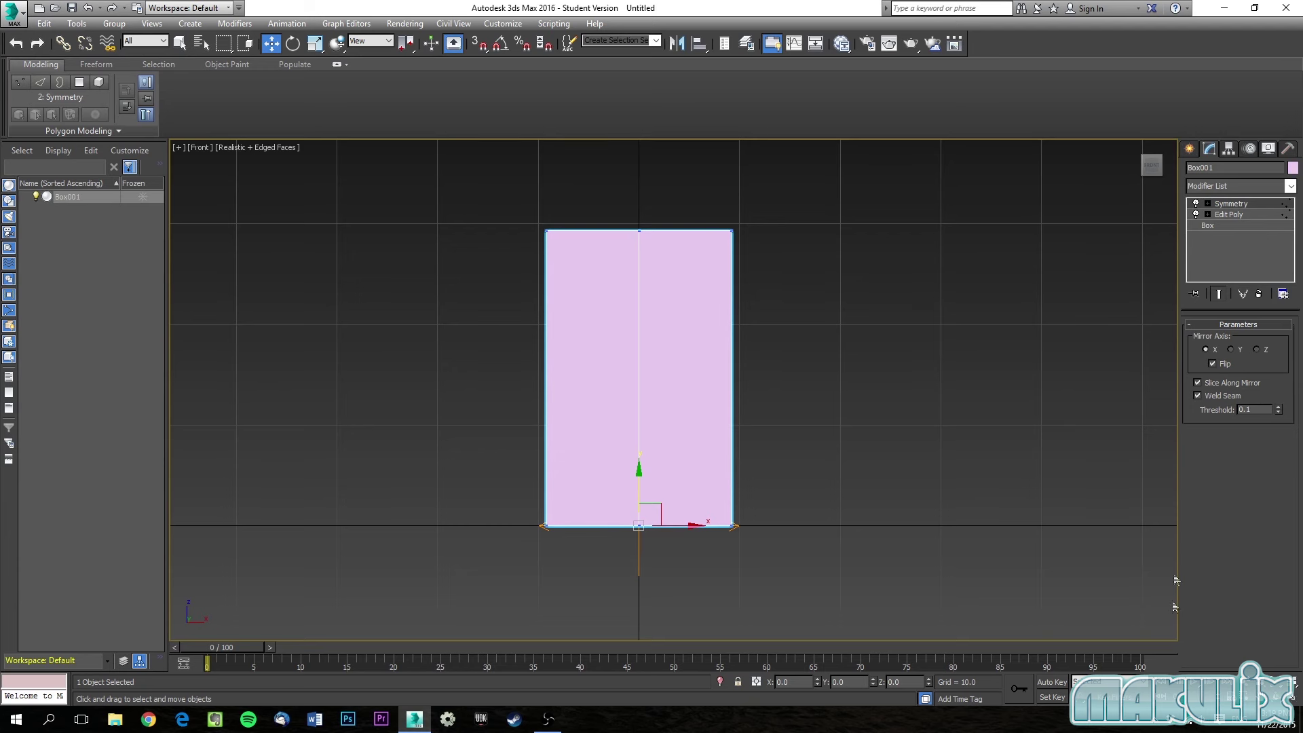
In the Edit Poly vertices beneath Symmetry, try moving the upper outer corner vertices outward and up, undoing each move.
left_click(1229, 214)
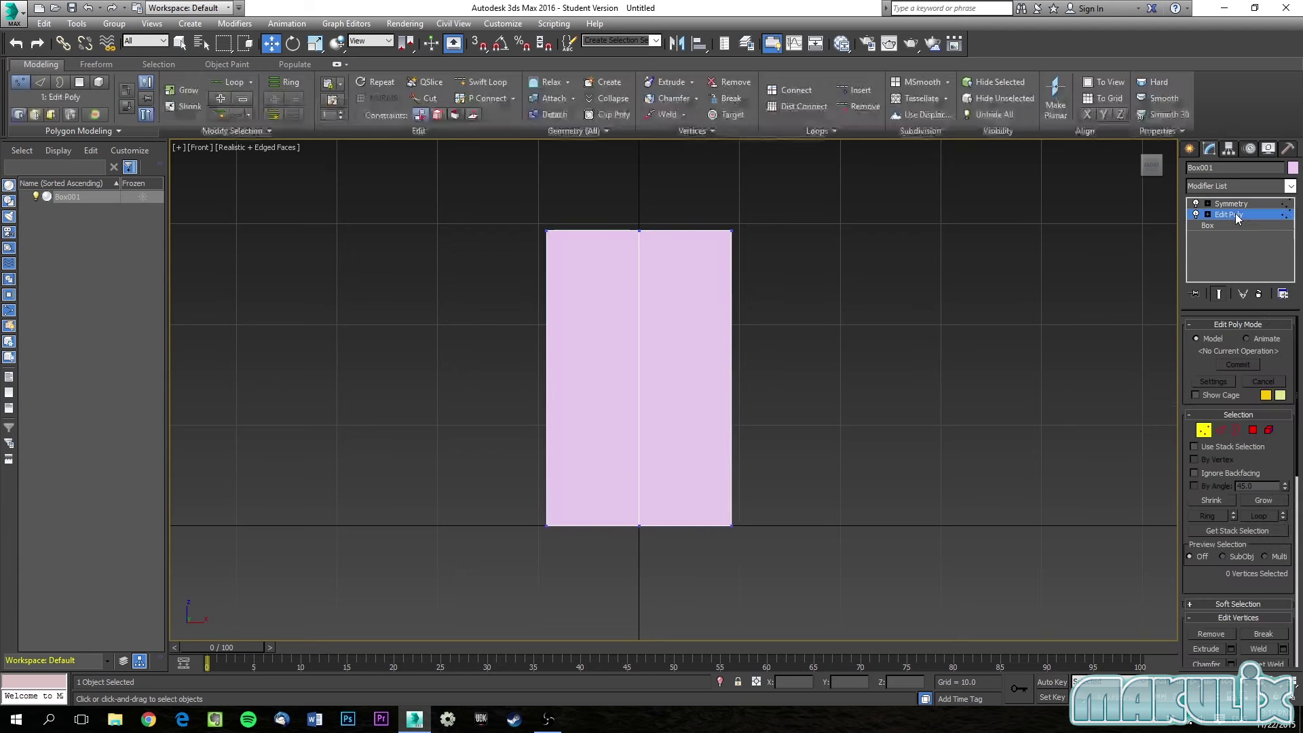
left_click_drag(528, 212, 577, 280)
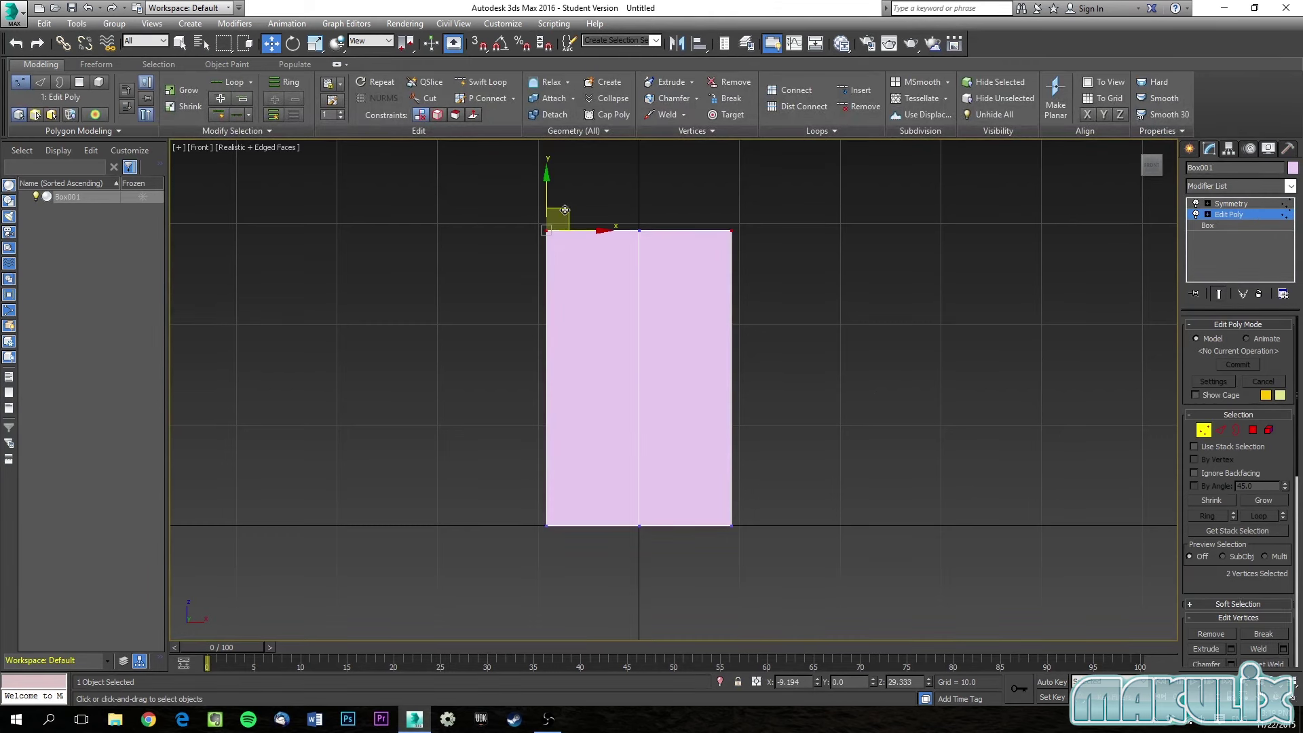
left_click_drag(565, 210, 447, 171)
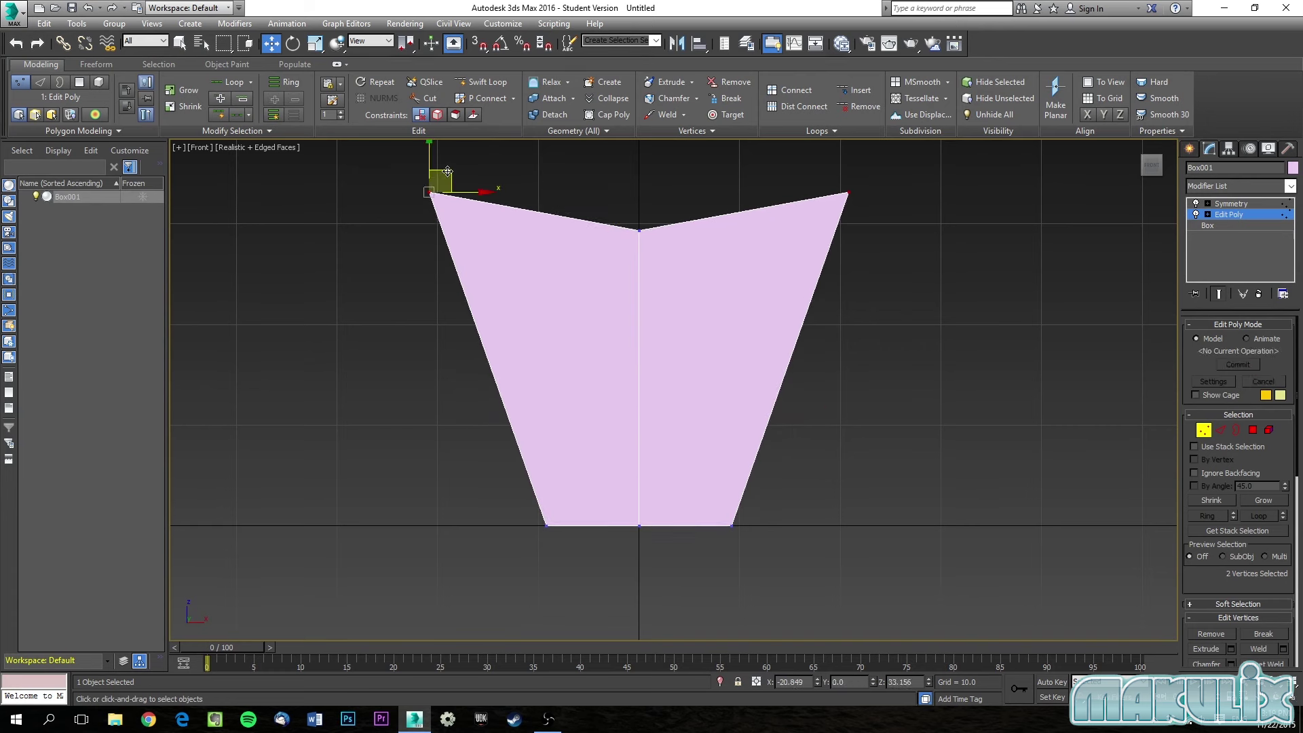
key("ctrl+z")
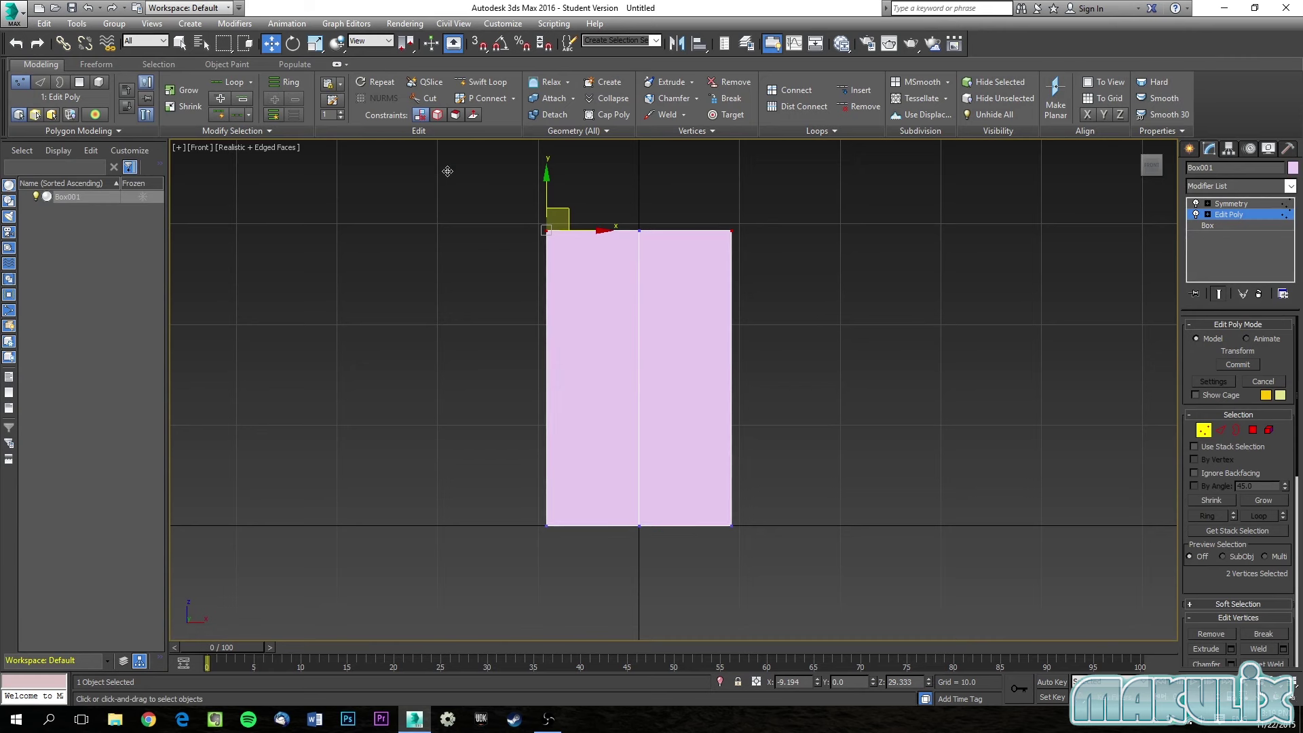
left_click(704, 240)
left_click_drag(750, 256, 754, 250)
left_click_drag(562, 216, 418, 201)
key("ctrl+z")
Try moving the front top vertex on the centre seam along X to about 5.04, with Symmetry still displayed.
scroll(636, 234, "up", 10)
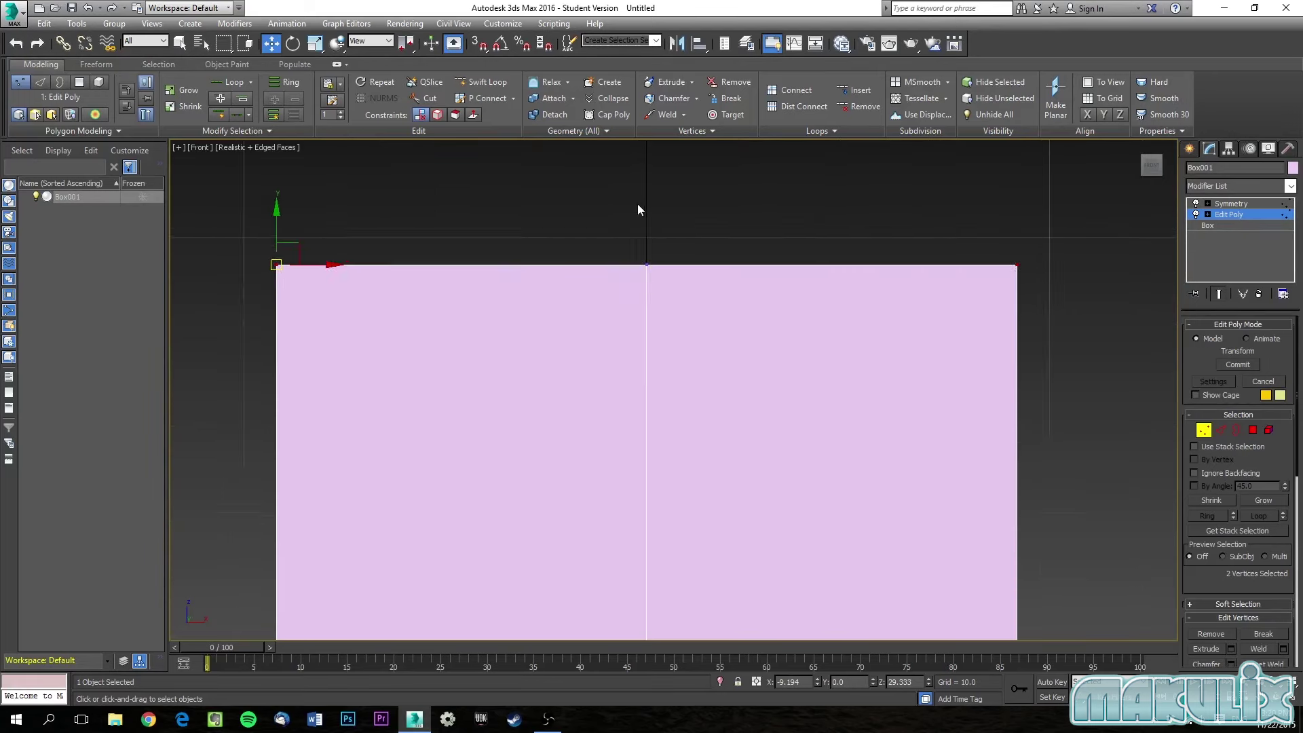
middle_click_drag(654, 302, 617, 262, "alt")
scroll(660, 336, "down", 5)
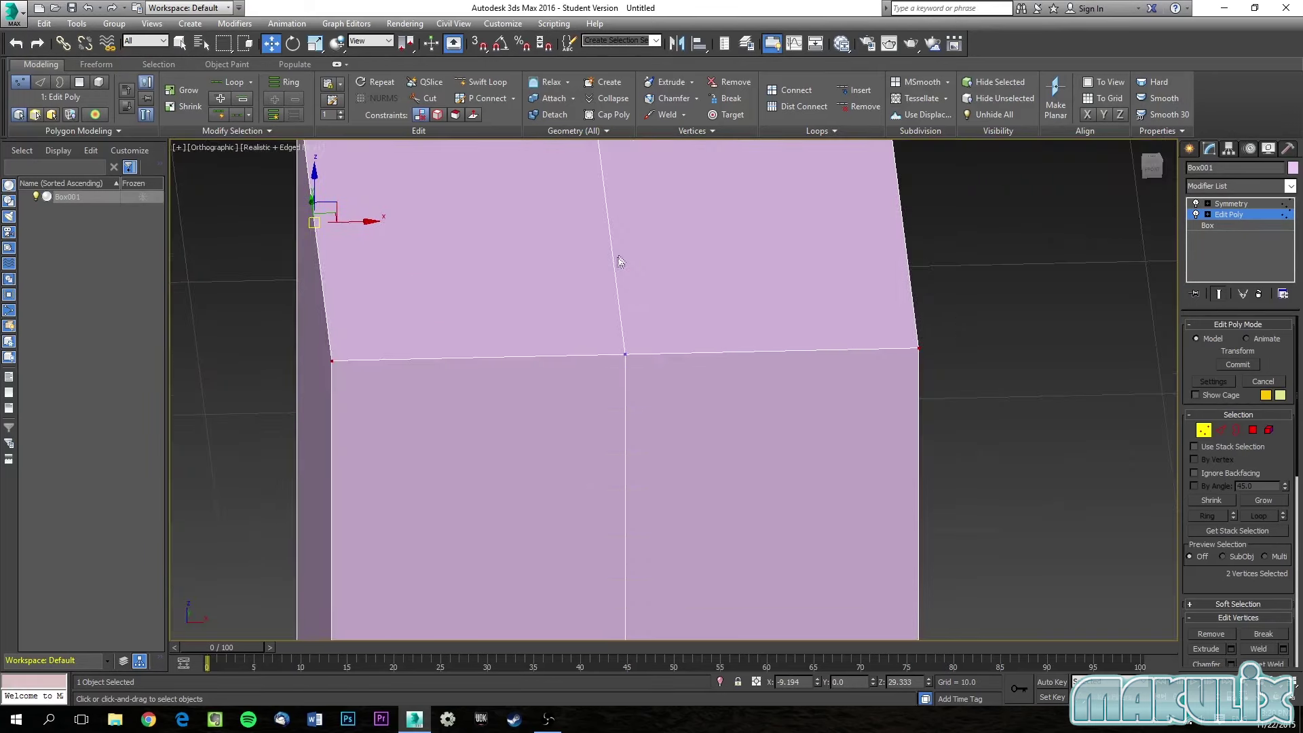
left_click(628, 355)
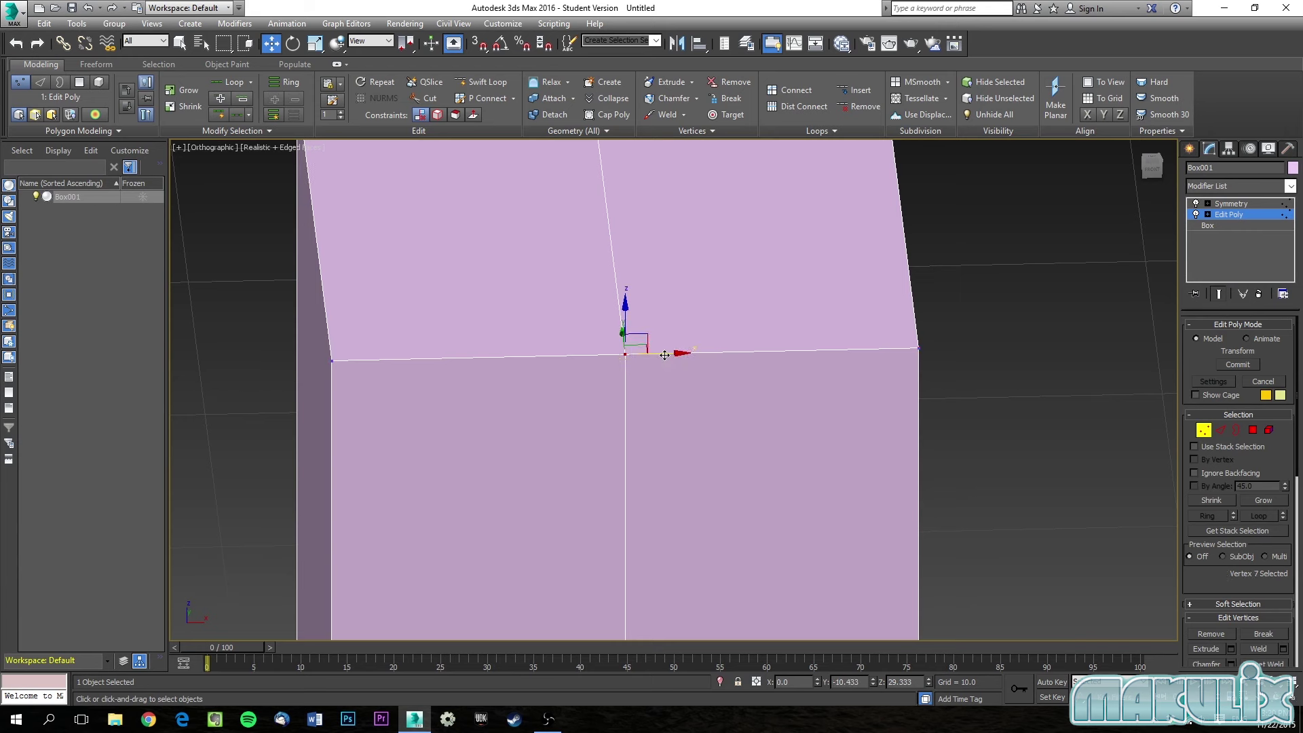
left_click(782, 349)
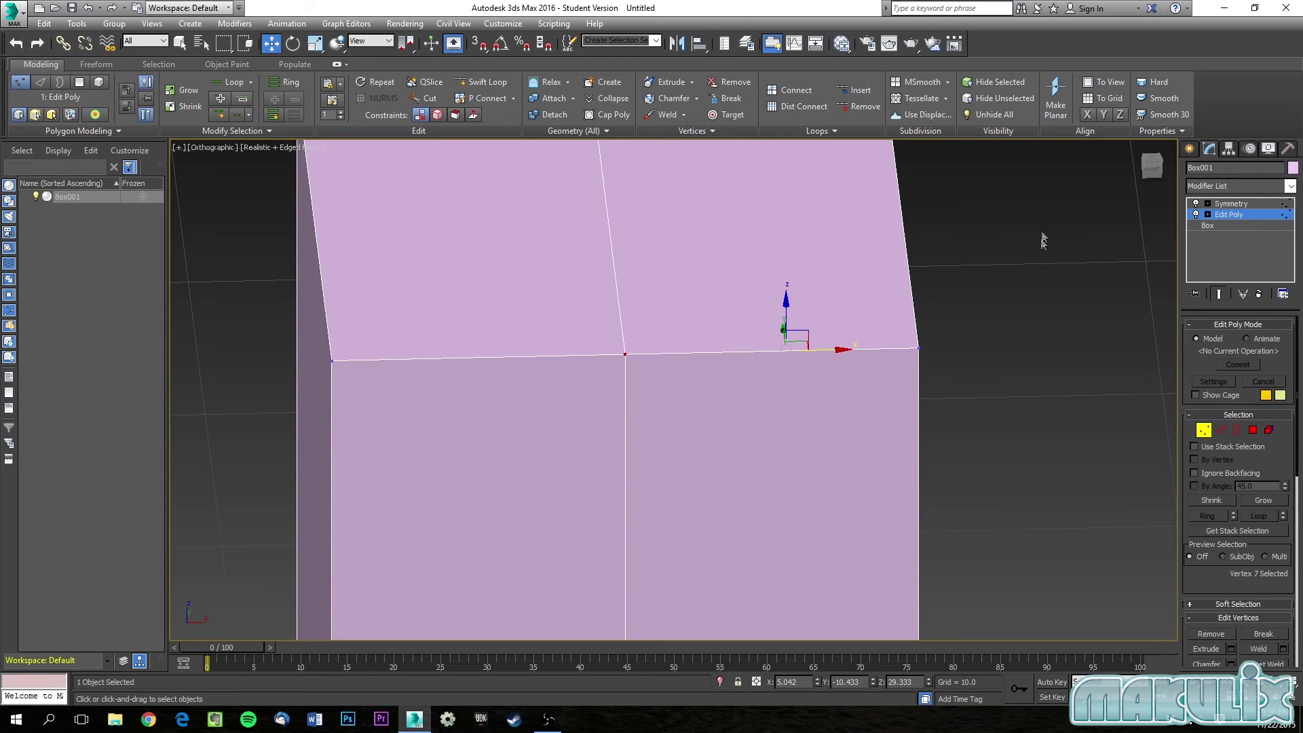
Switch Symmetry off to reset the displaced seam vertex to X 0, and switch the modifier back on.
left_click(1196, 204)
middle_click_drag(664, 375, 634, 351, "alt")
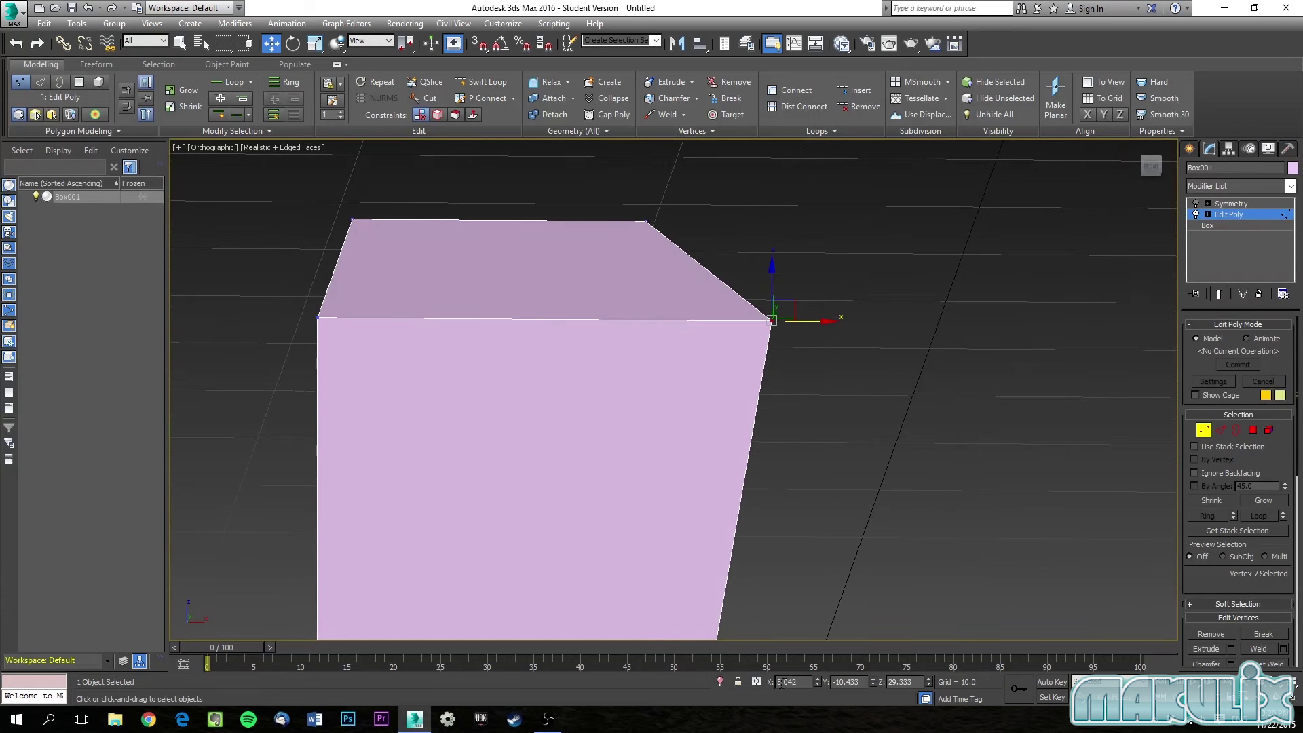
double_click(801, 683)
type("0")
key("Return")
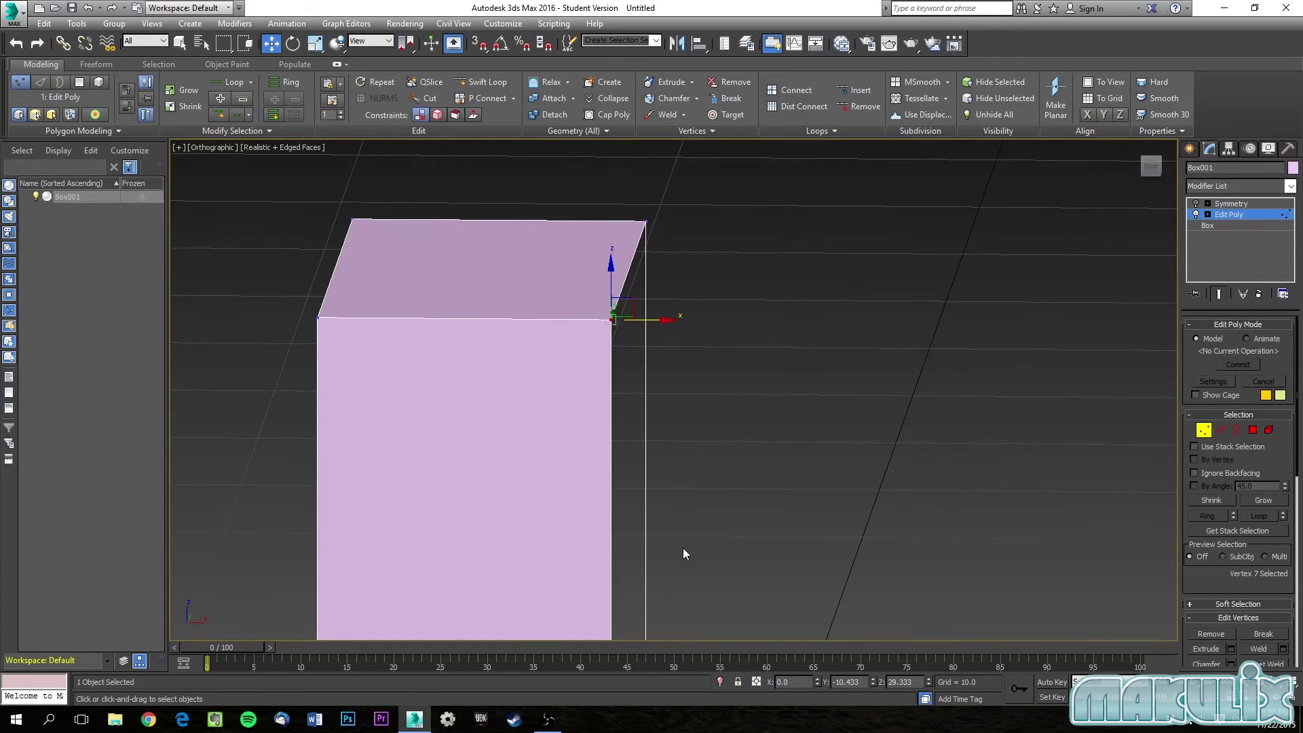
middle_click_drag(683, 548, 706, 536, "alt")
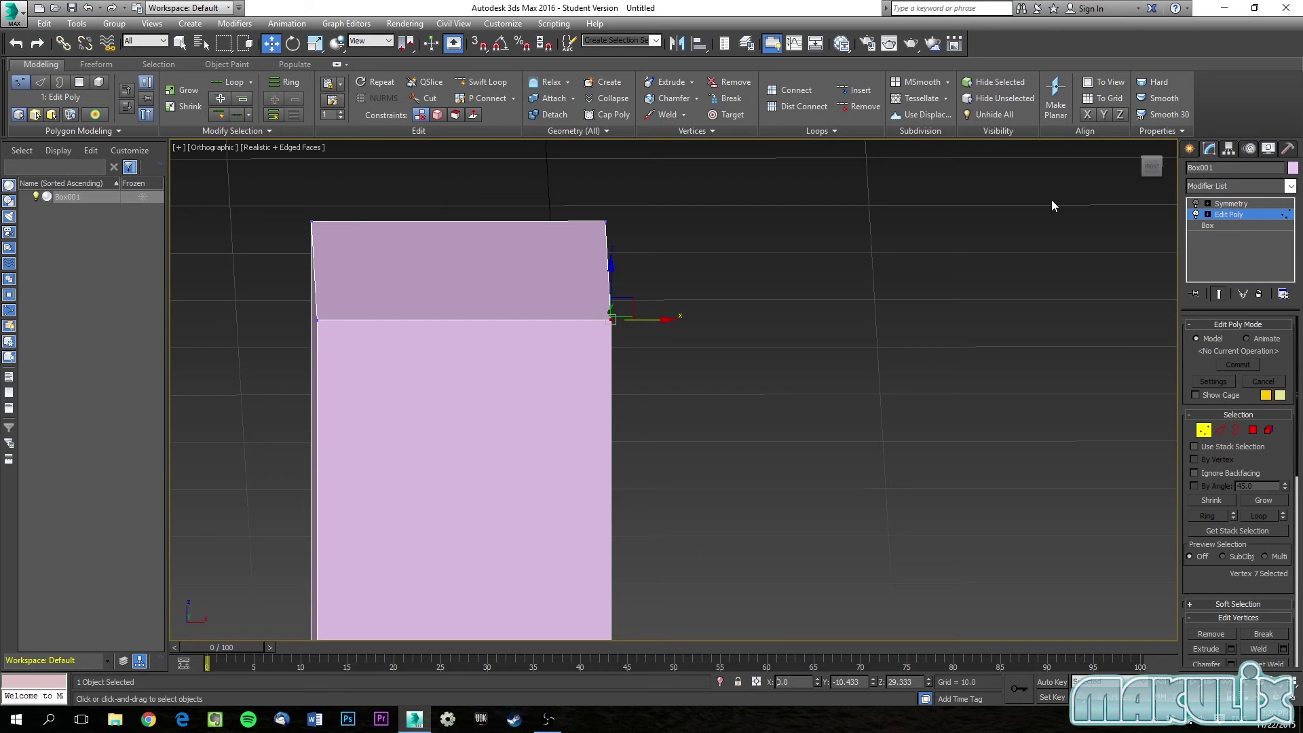
left_click(1196, 204)
Insert three vertical Swift Loops close to the box's outer side, front and back edges.
left_click(318, 320)
middle_click_drag(471, 387, 572, 429, "alt")
scroll(474, 402, "down", 3)
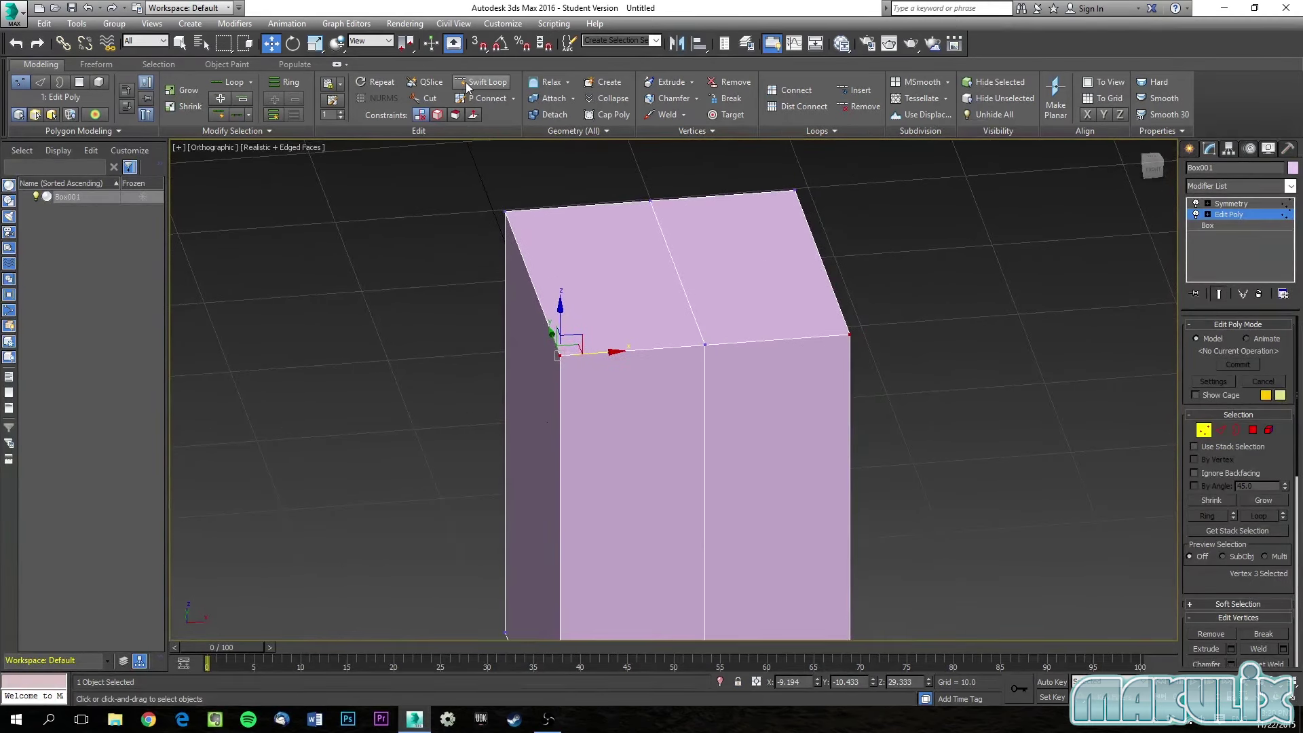
left_click(467, 85)
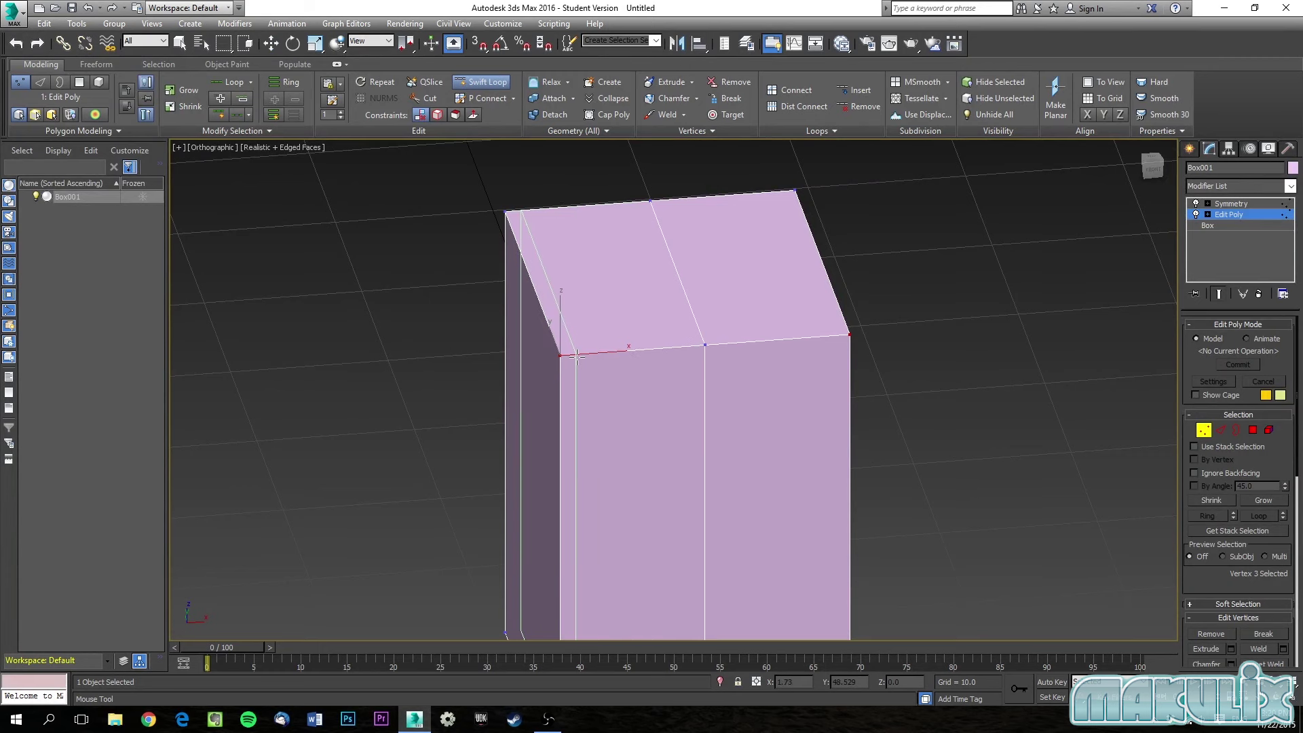
left_click(574, 523)
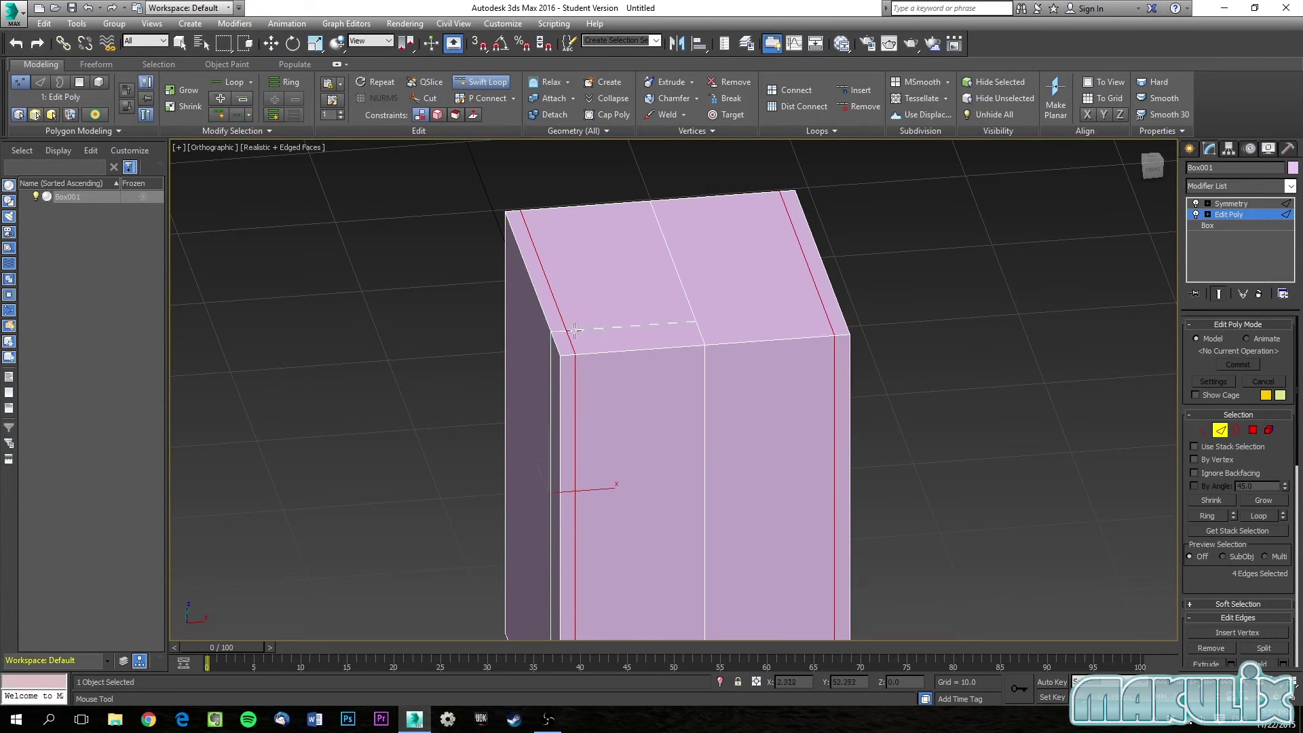
left_click(557, 342)
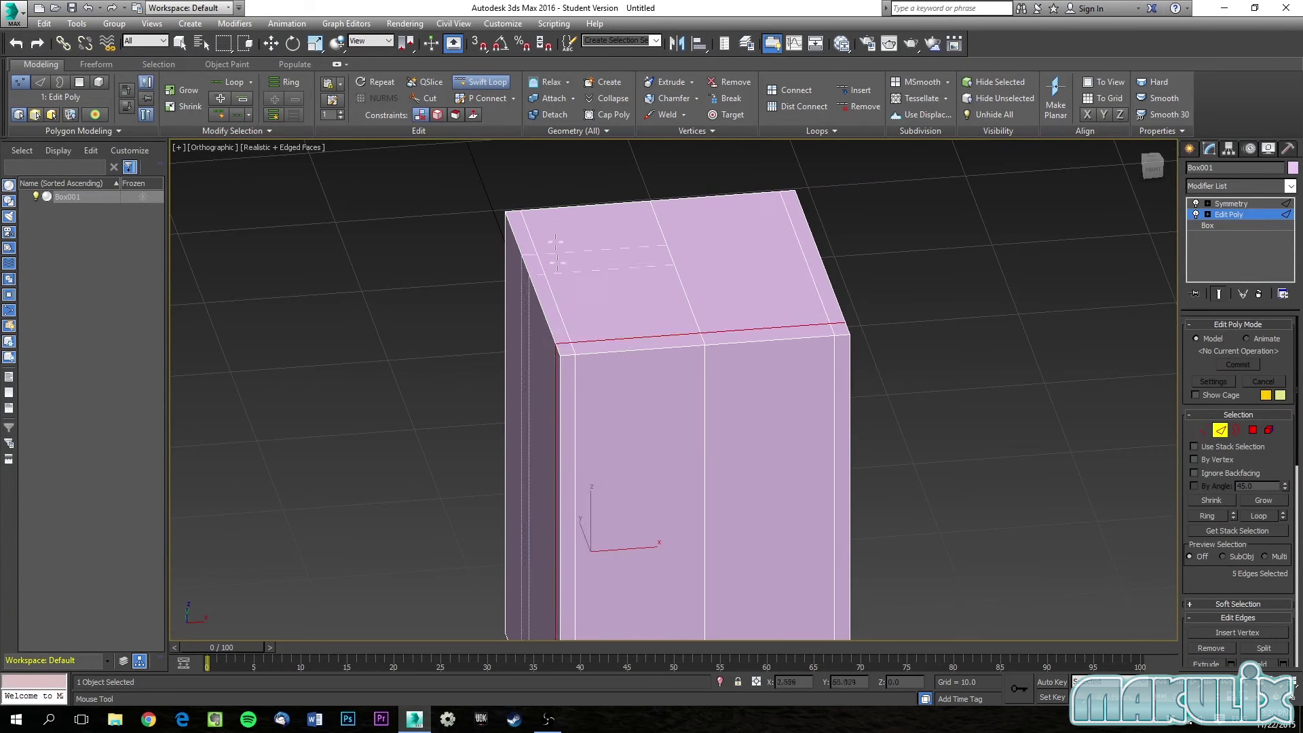
left_click(531, 218)
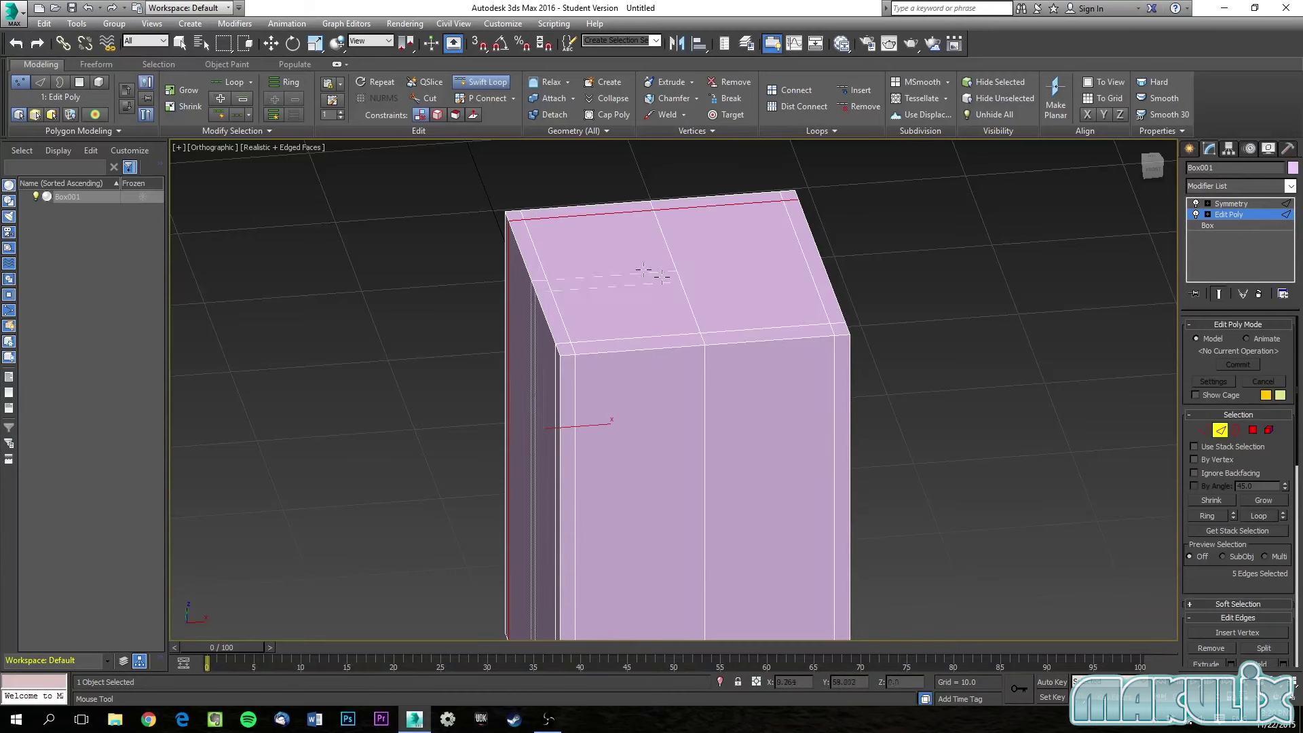
key("w")
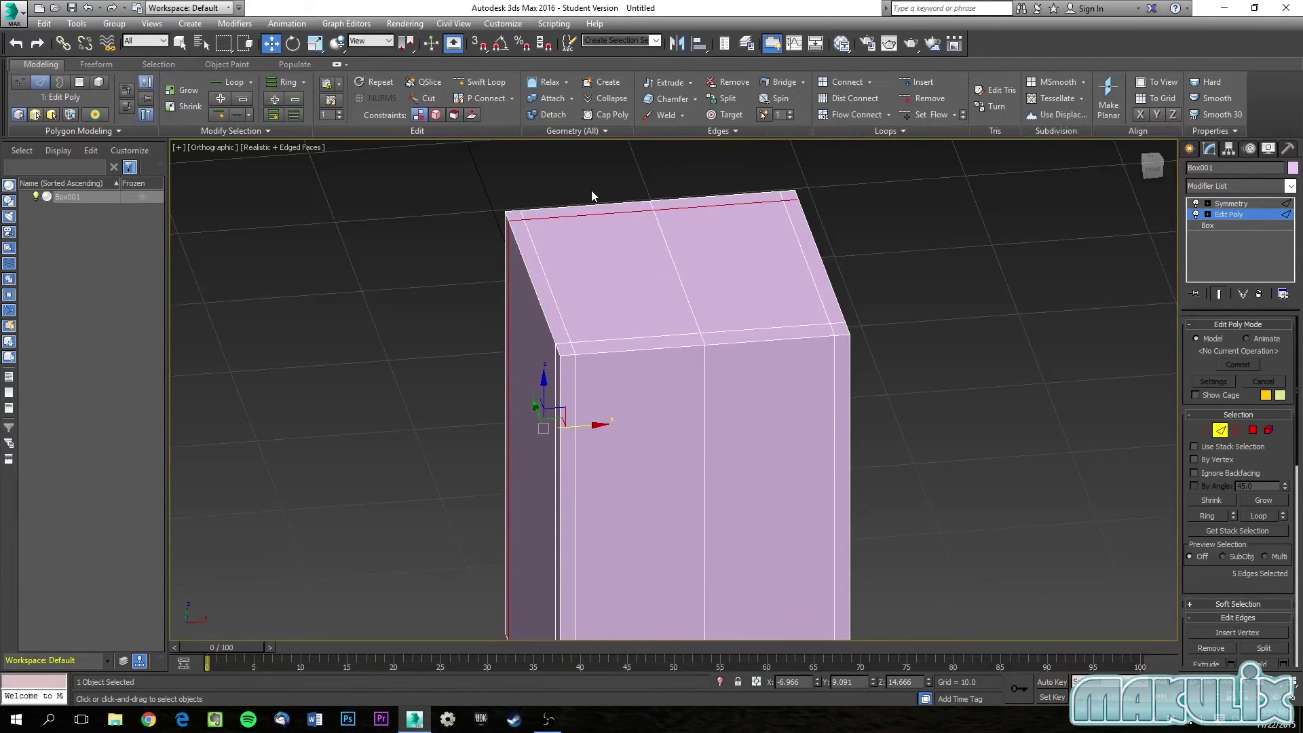
Select the front and back outer vertical corner edges and remove them together with their vertices to bevel the corners.
left_click(636, 412)
middle_click_drag(631, 425, 663, 398, "alt")
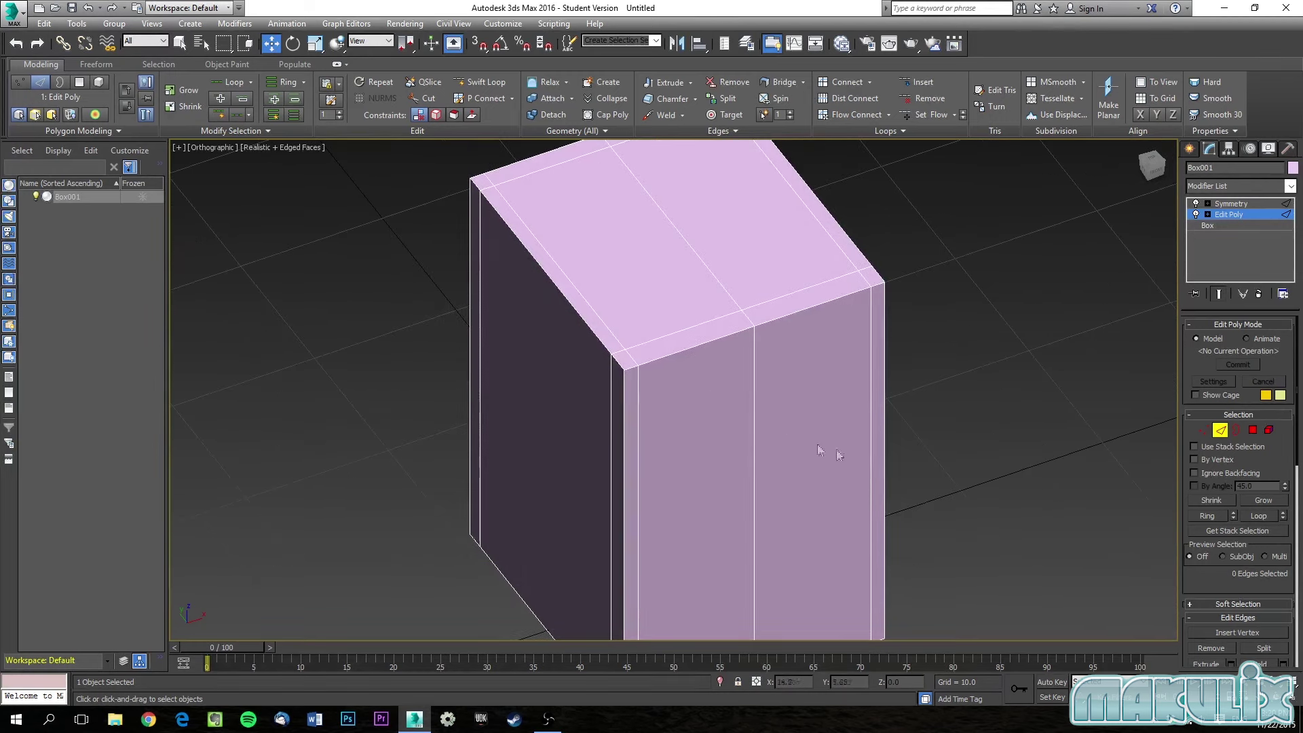
left_click(622, 383)
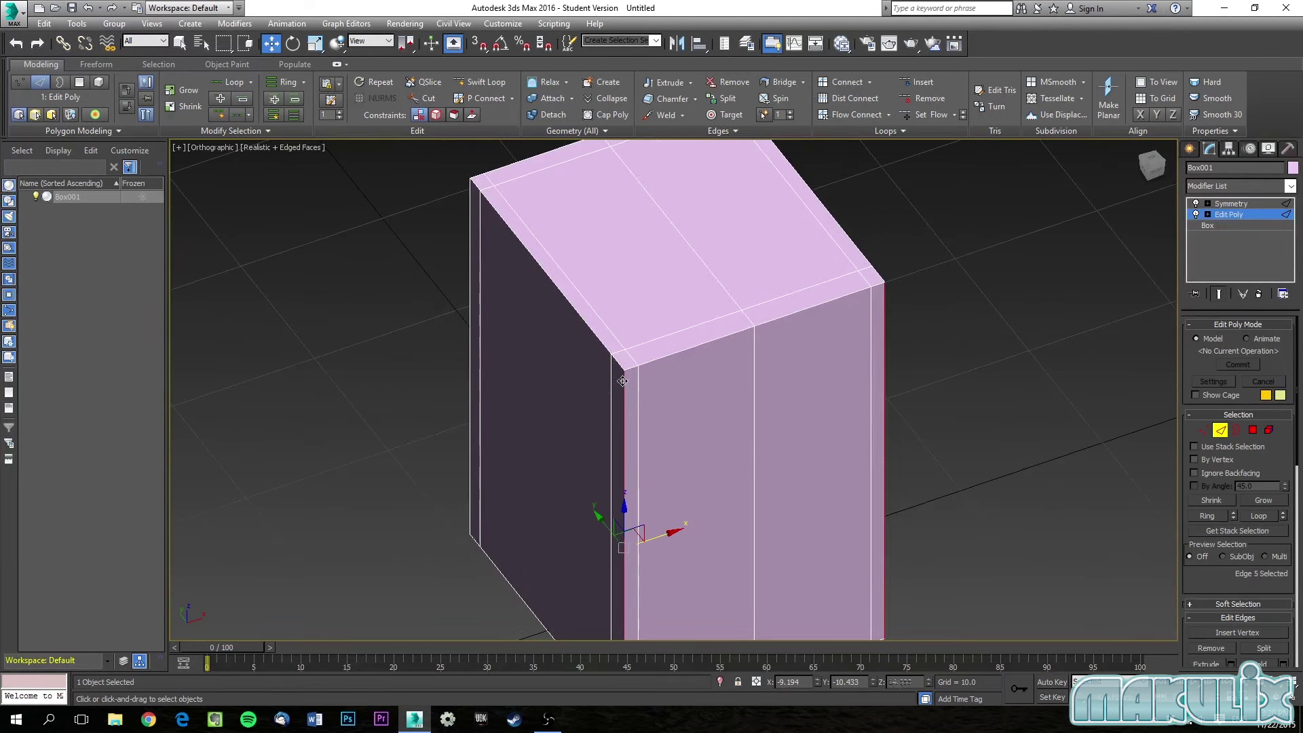
left_click(468, 247, "ctrl")
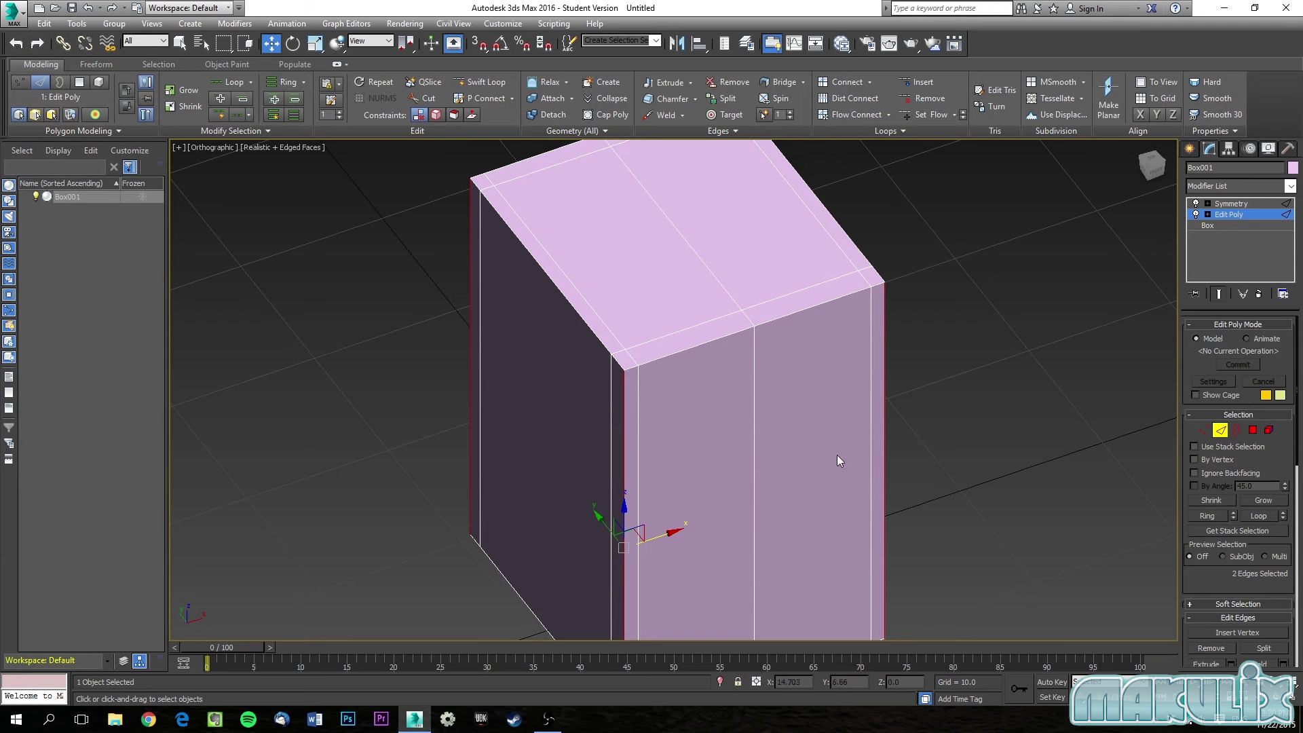
key("ctrl+BackSpace")
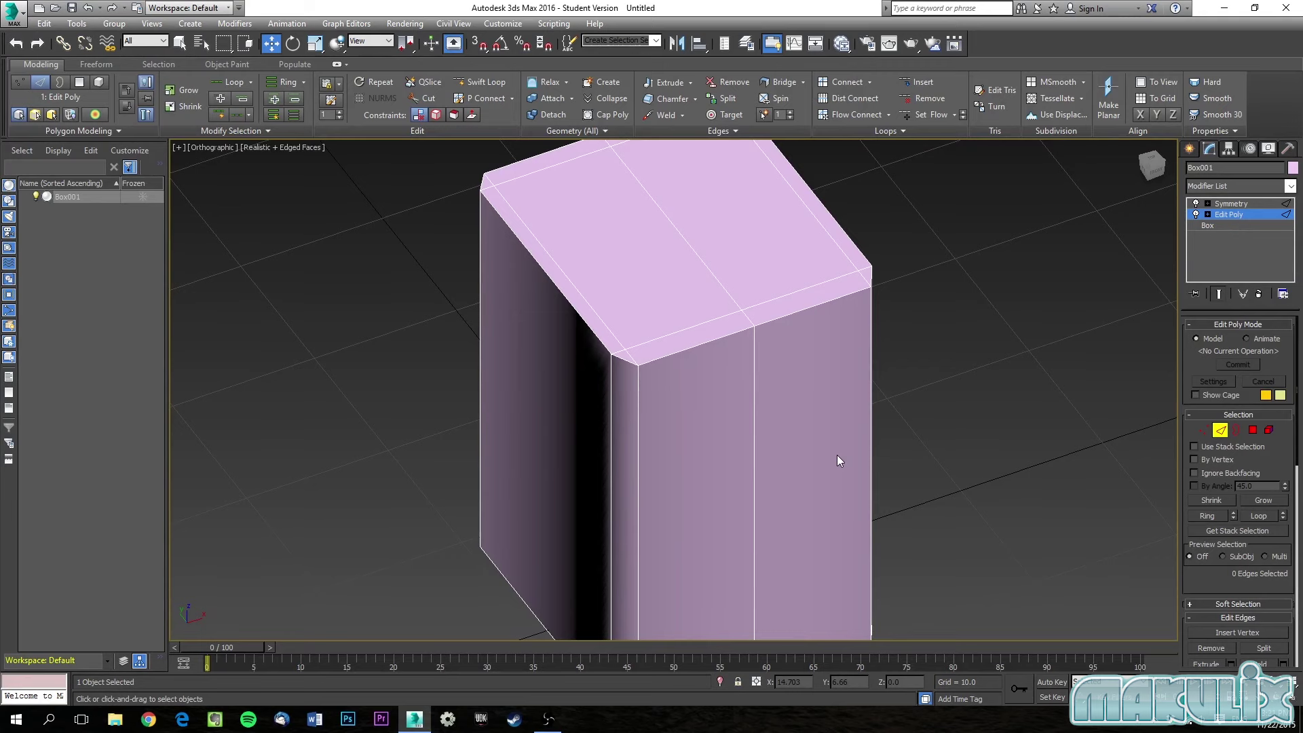
Select the four vertical edges bordering the bevelled front and back corners and Chamfer them.
middle_click_drag(723, 389, 521, 395, "alt")
scroll(548, 403, "up", 6)
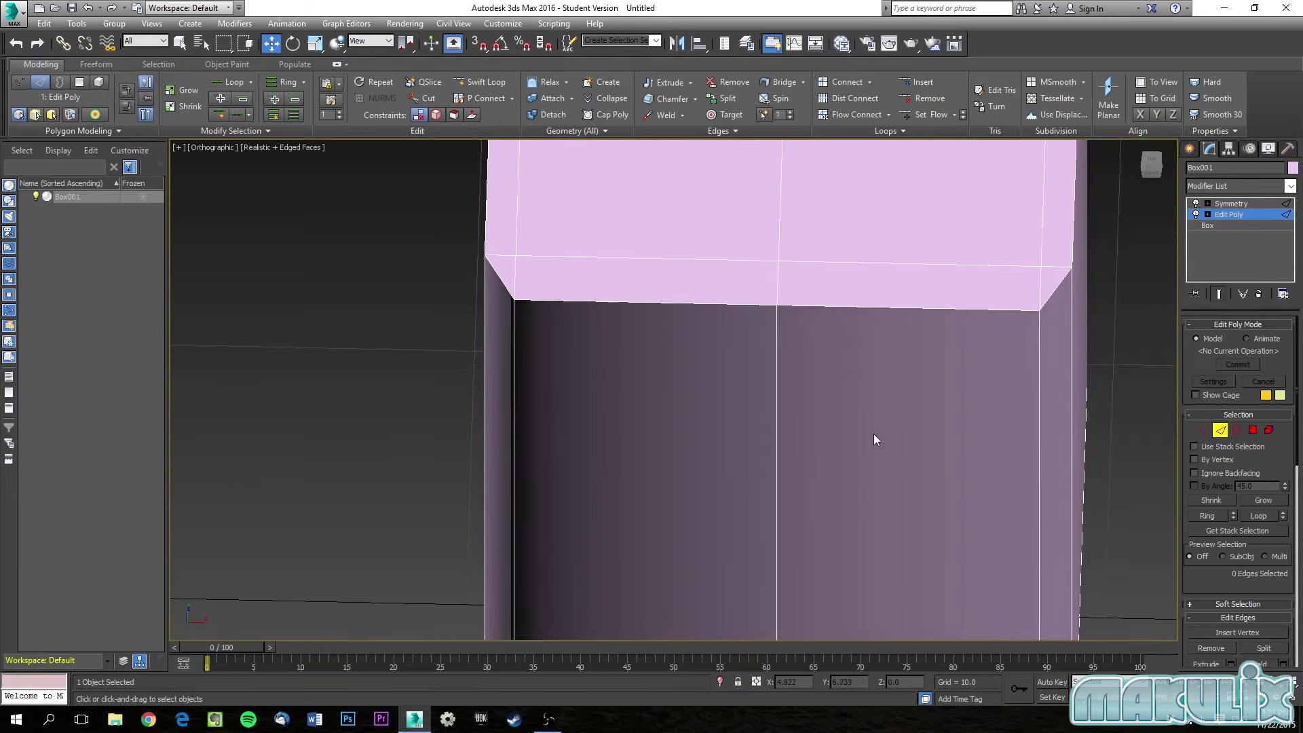
left_click(512, 338)
left_click(485, 314, "ctrl")
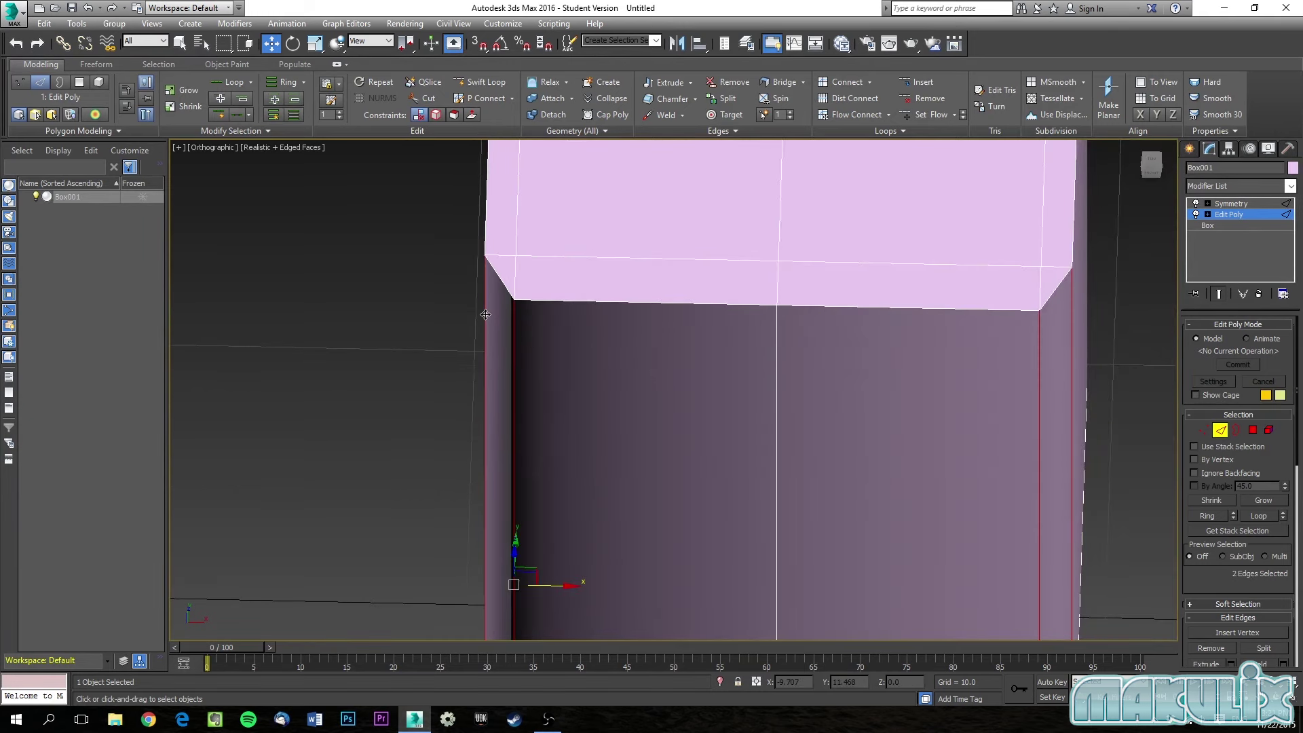
middle_click_drag(527, 207, 586, 365, "alt")
left_click(529, 290, "ctrl")
middle_click_drag(532, 291, 600, 295)
left_click(625, 282, "ctrl")
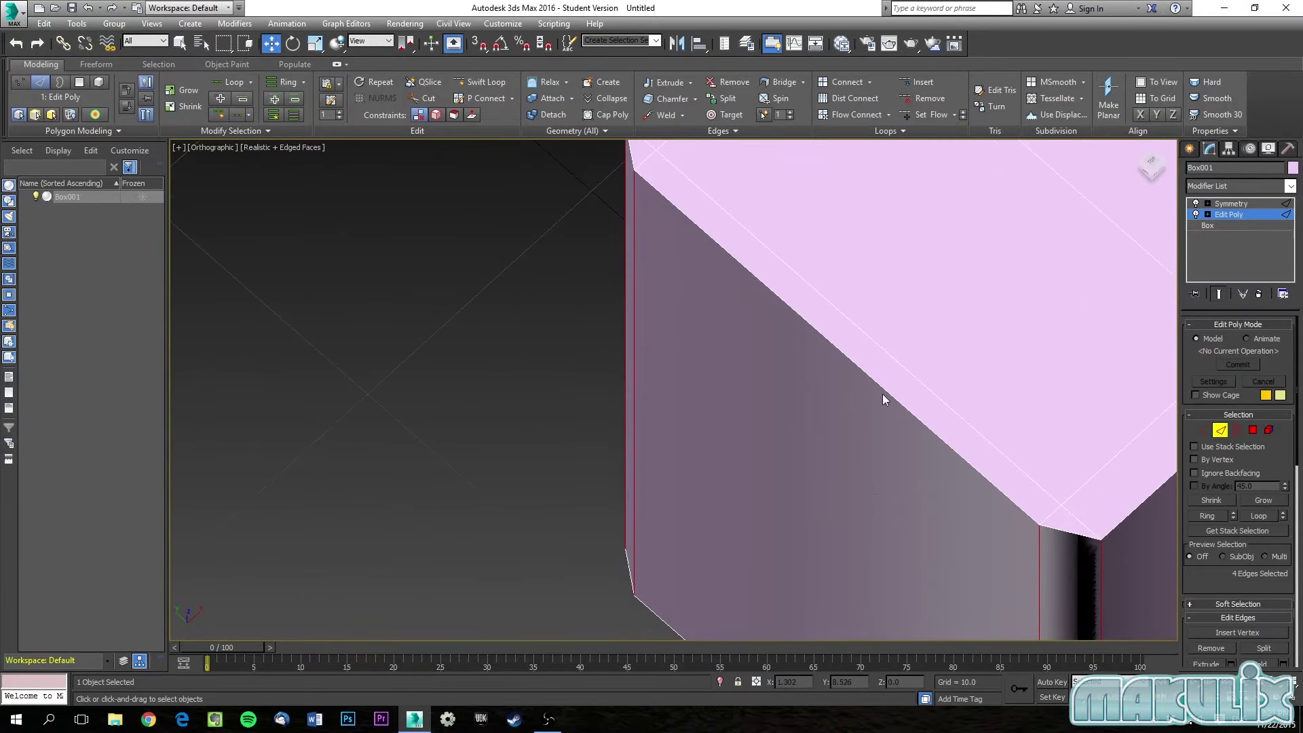
key("z")
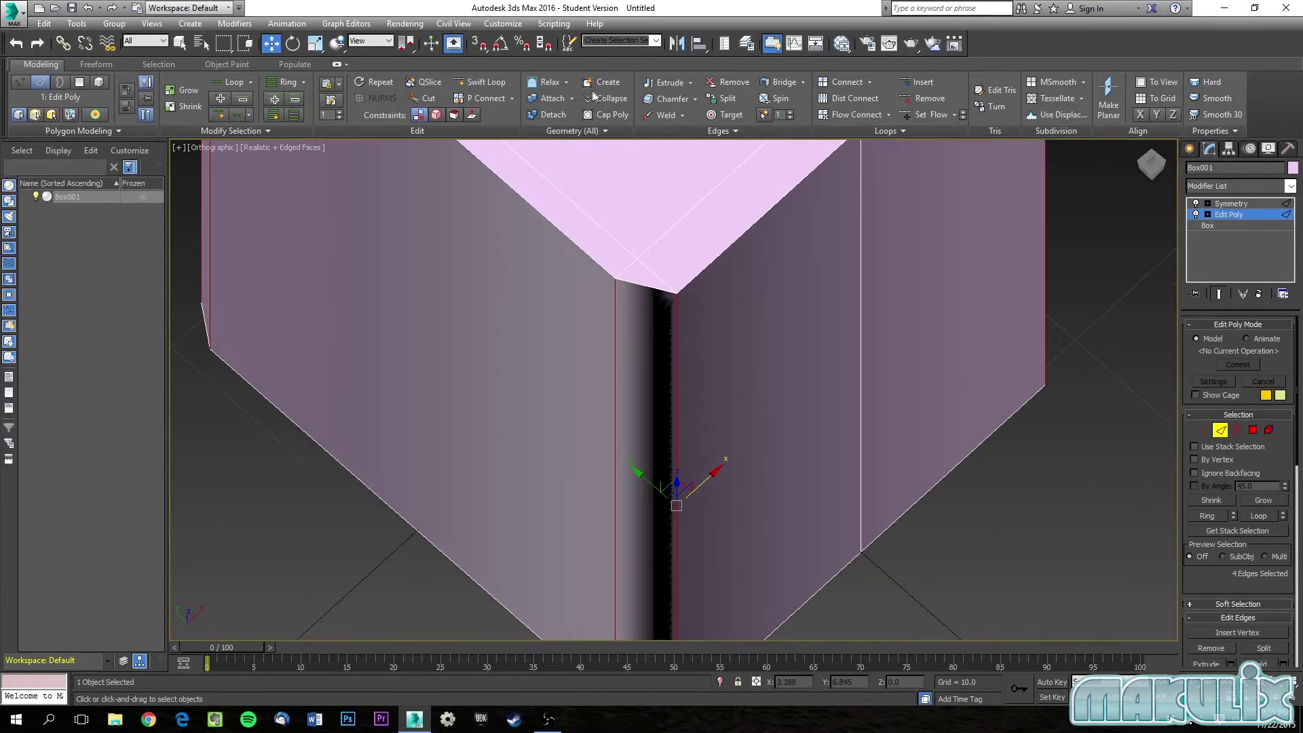
left_click(664, 100)
left_click_drag(674, 401, 669, 344)
scroll(652, 281, "up", 5)
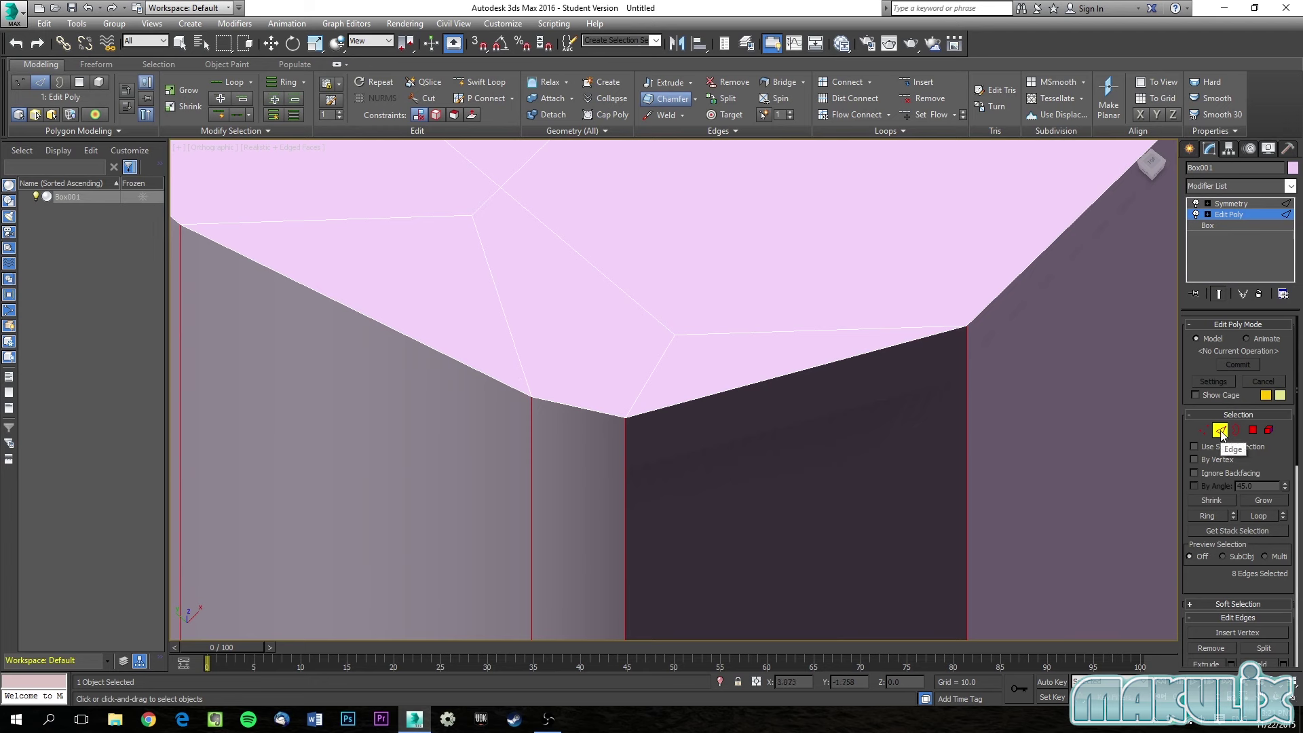
key("w")
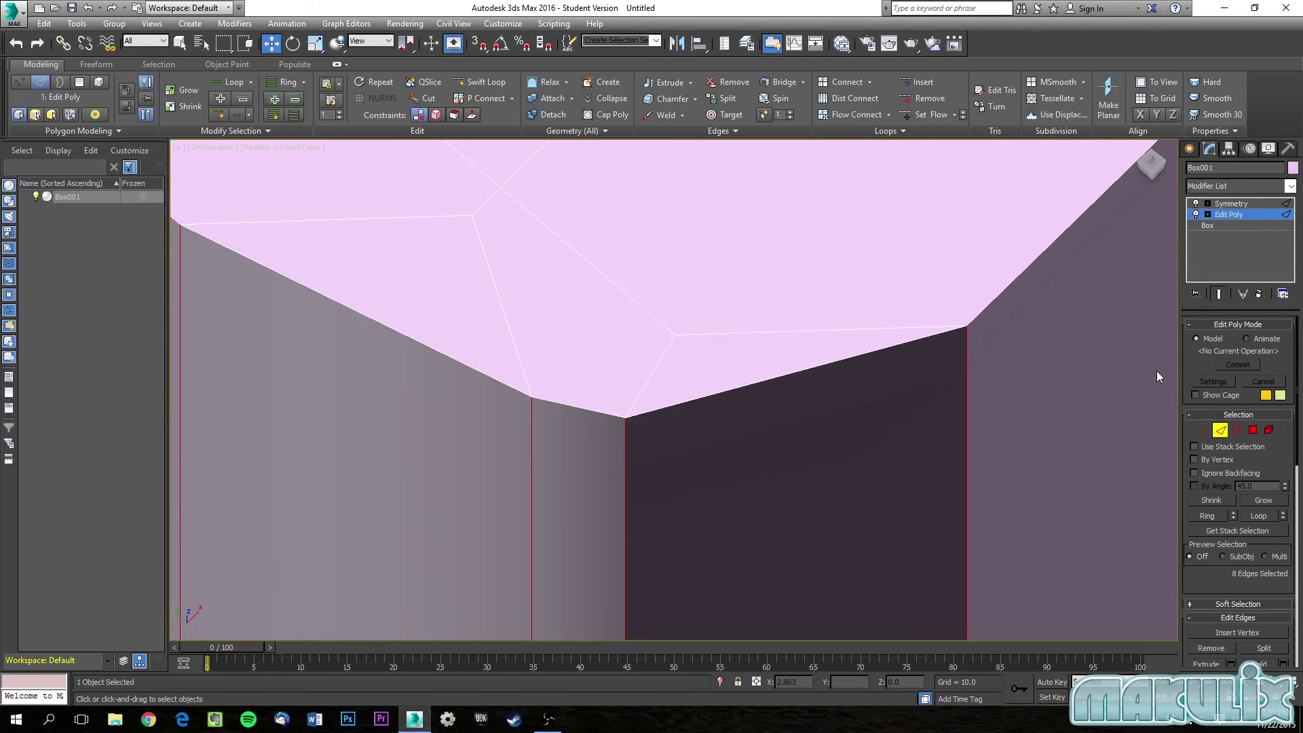
Create an edge across the top face from a chamfered corner vertex to the nearby inner loop vertex.
left_click(619, 82)
left_click(533, 399)
left_click(674, 334)
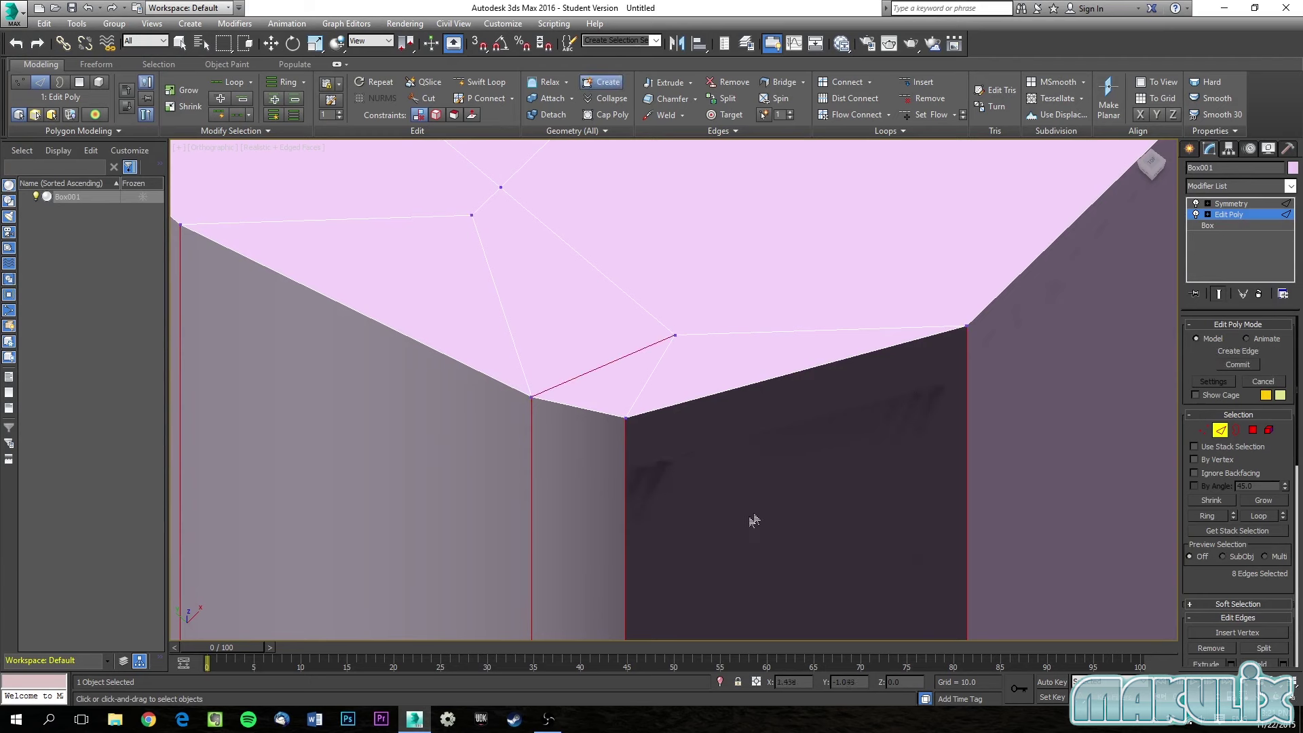
Create an edge across the top face's back bevelled corner, from the inner loop intersection vertex to the side's chamfered corner vertex.
scroll(657, 387, "down", 3)
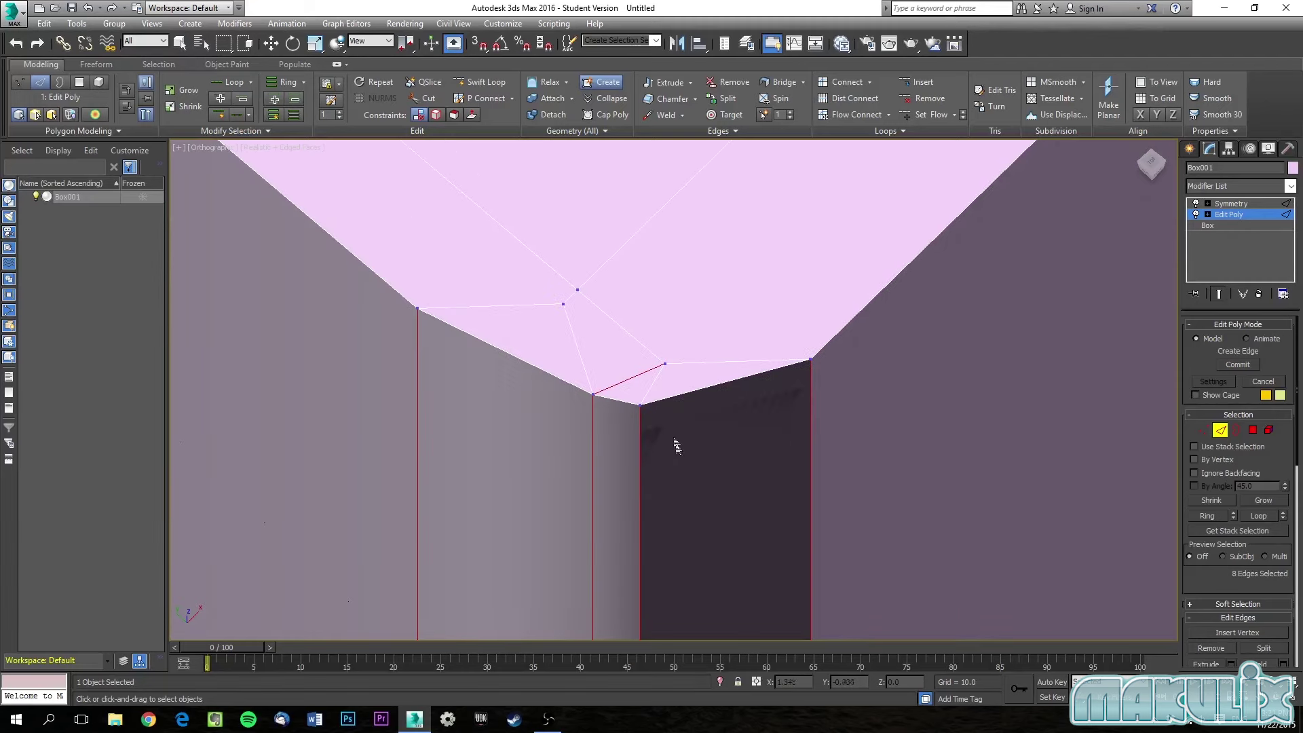
middle_click_drag(657, 387, 675, 445, "alt")
middle_click_drag(244, 190, 739, 573)
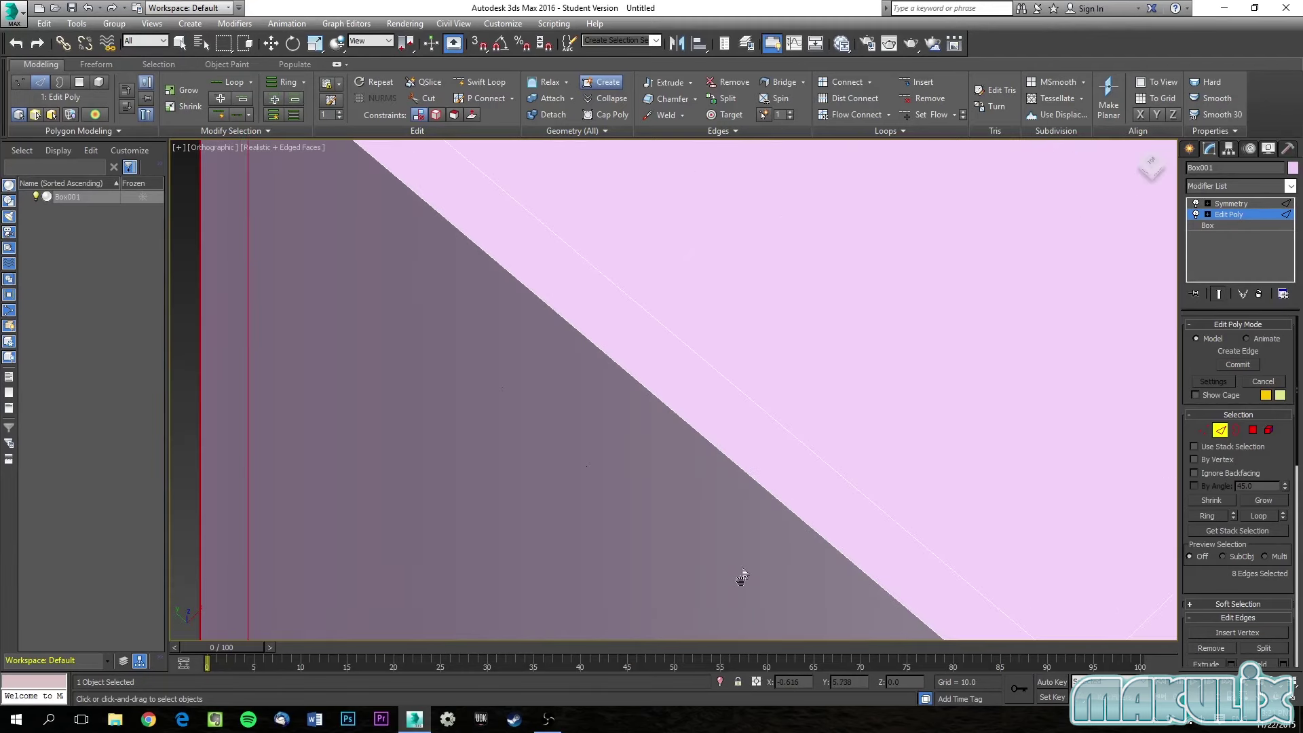
middle_click_drag(279, 160, 398, 442)
scroll(367, 344, "up", 5)
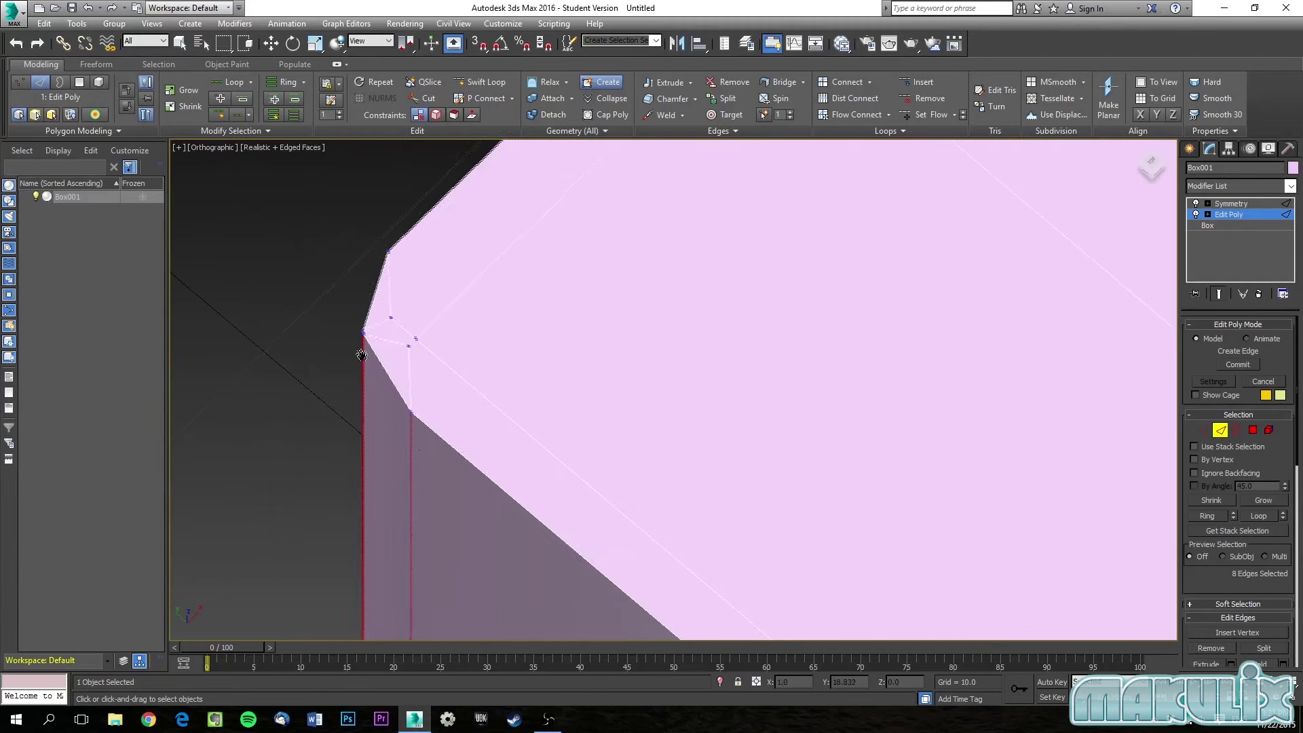
middle_click_drag(401, 277, 389, 238)
scroll(490, 402, "down", 4)
middle_click_drag(536, 473, 416, 315)
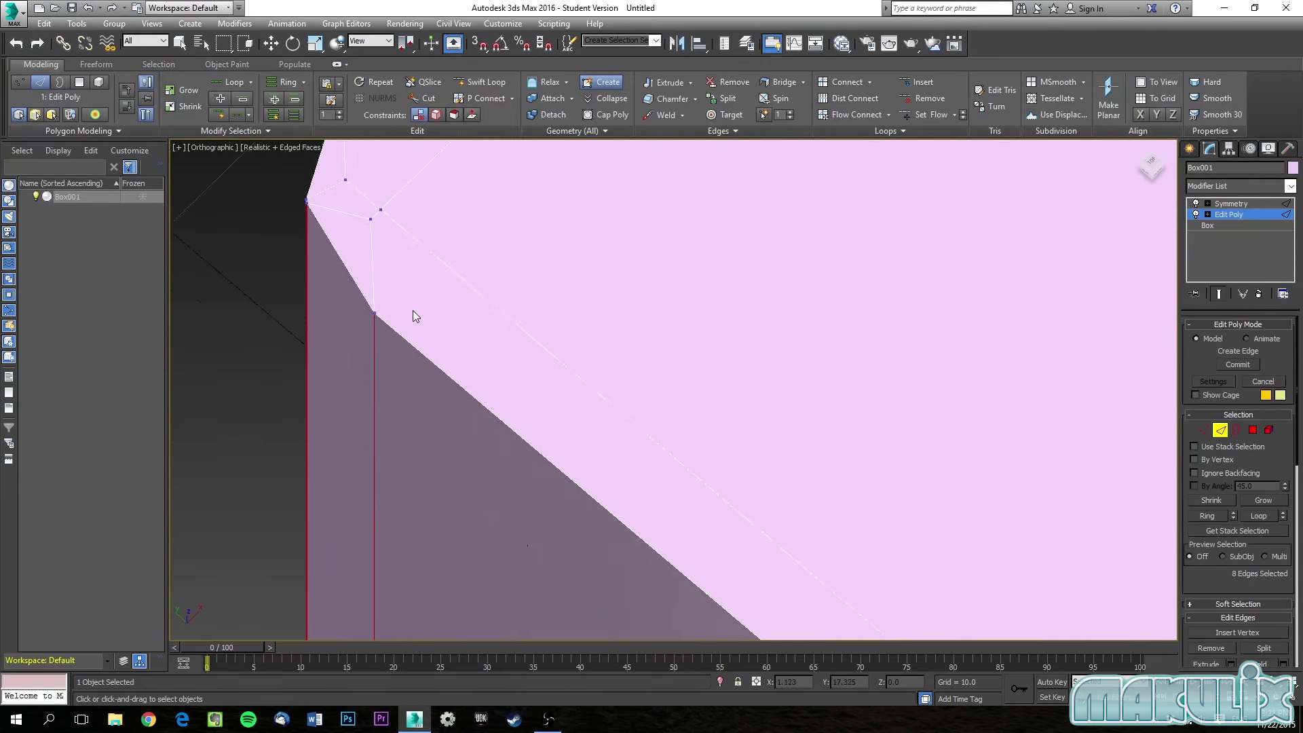
scroll(381, 244, "down", 1)
scroll(408, 370, "up", 1)
middle_click_drag(408, 370, 362, 270)
scroll(361, 269, "up", 3)
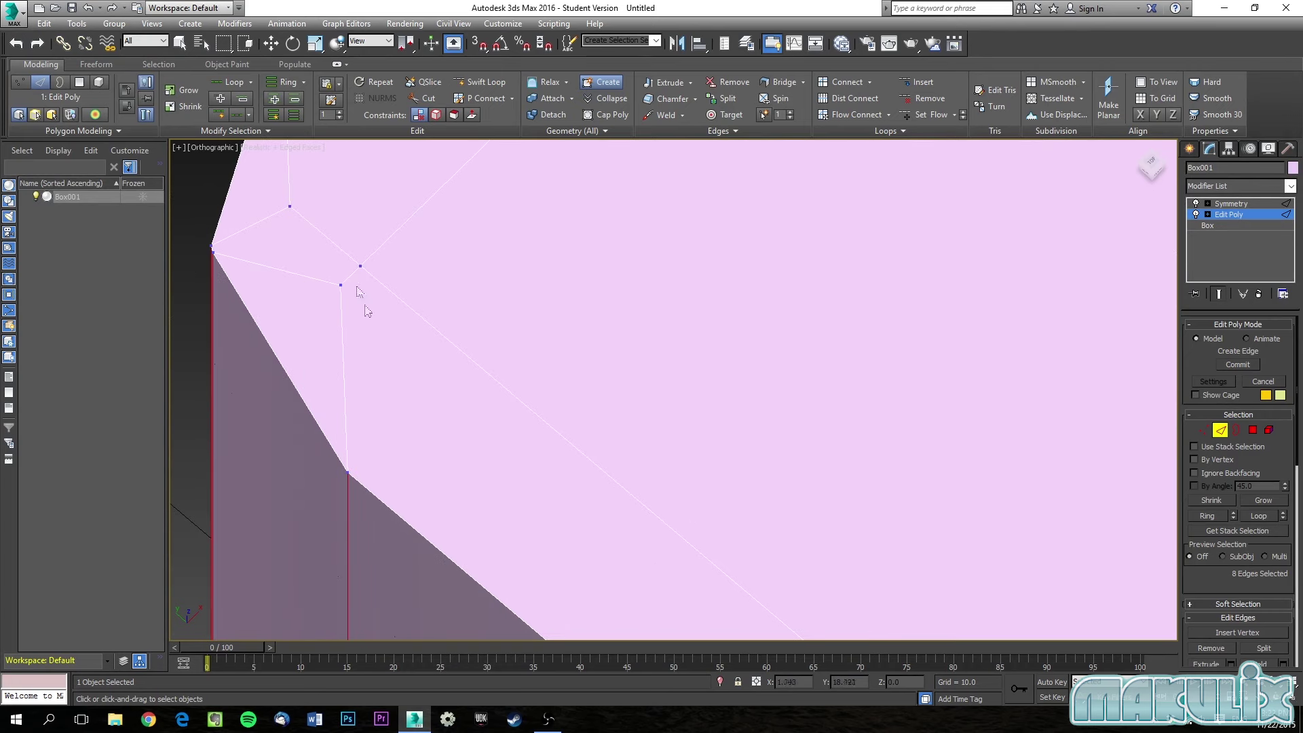
left_click(361, 267)
scroll(518, 443, "down", 2)
middle_click_drag(518, 443, 551, 394, "alt")
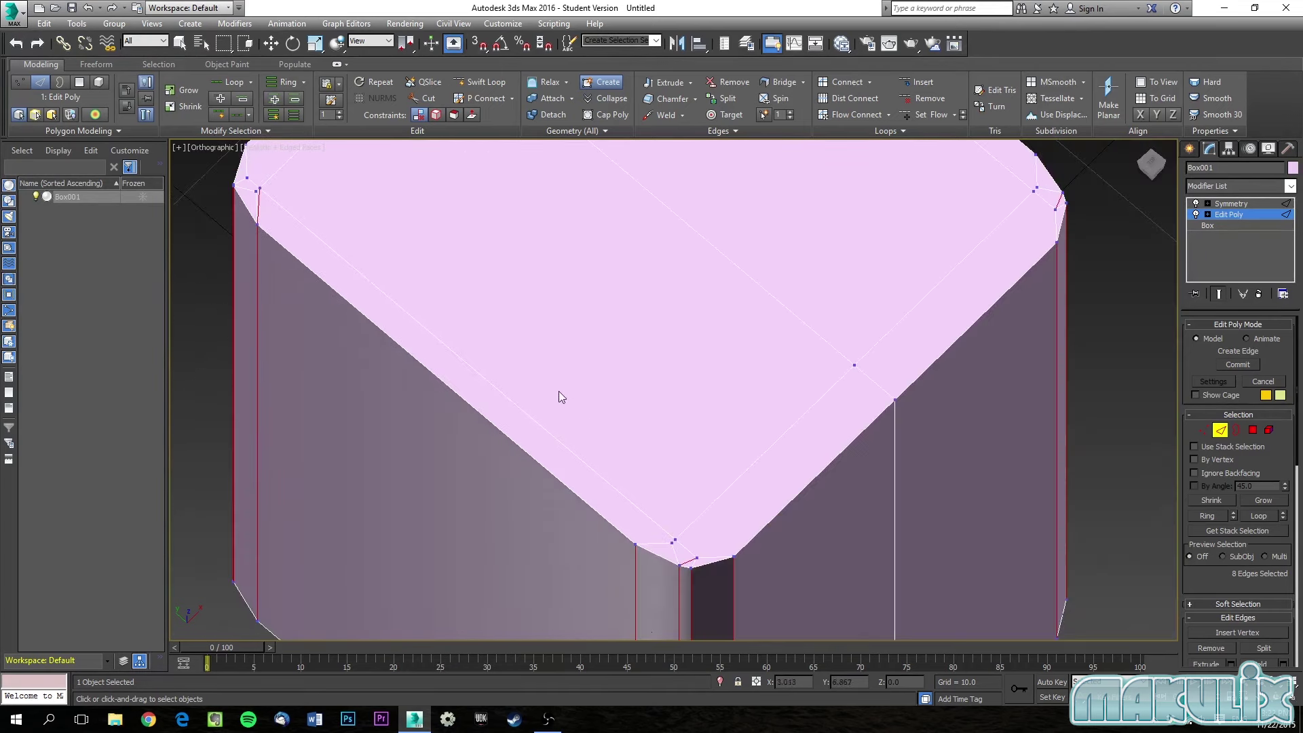
Create an edge at the top face's front bevelled corner, from the loop intersection vertex to the outer side's chamfered corner vertex.
scroll(672, 537, "up", 4)
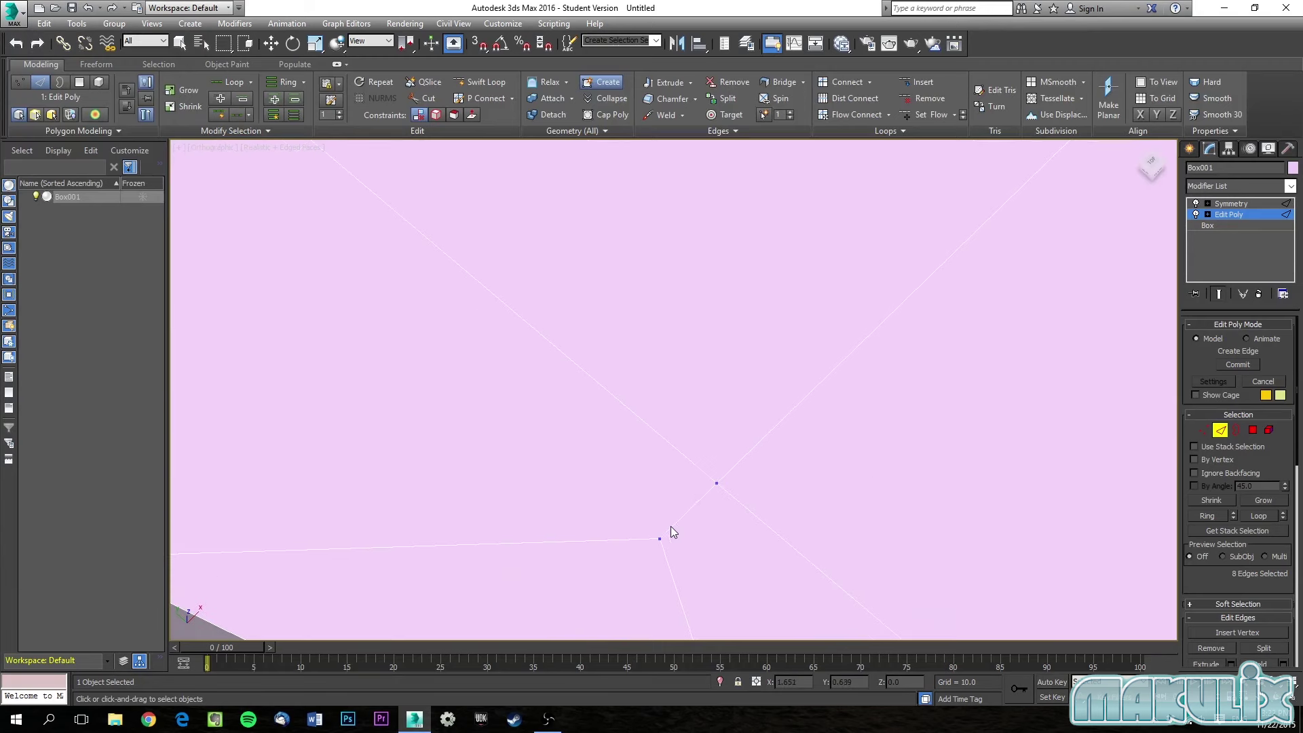
scroll(707, 488, "down", 1)
left_click(710, 484)
left_click(390, 521)
scroll(373, 397, "down", 3)
middle_click_drag(373, 397, 545, 494)
scroll(536, 462, "down", 2)
scroll(489, 390, "down", 2)
middle_click_drag(439, 369, 501, 453)
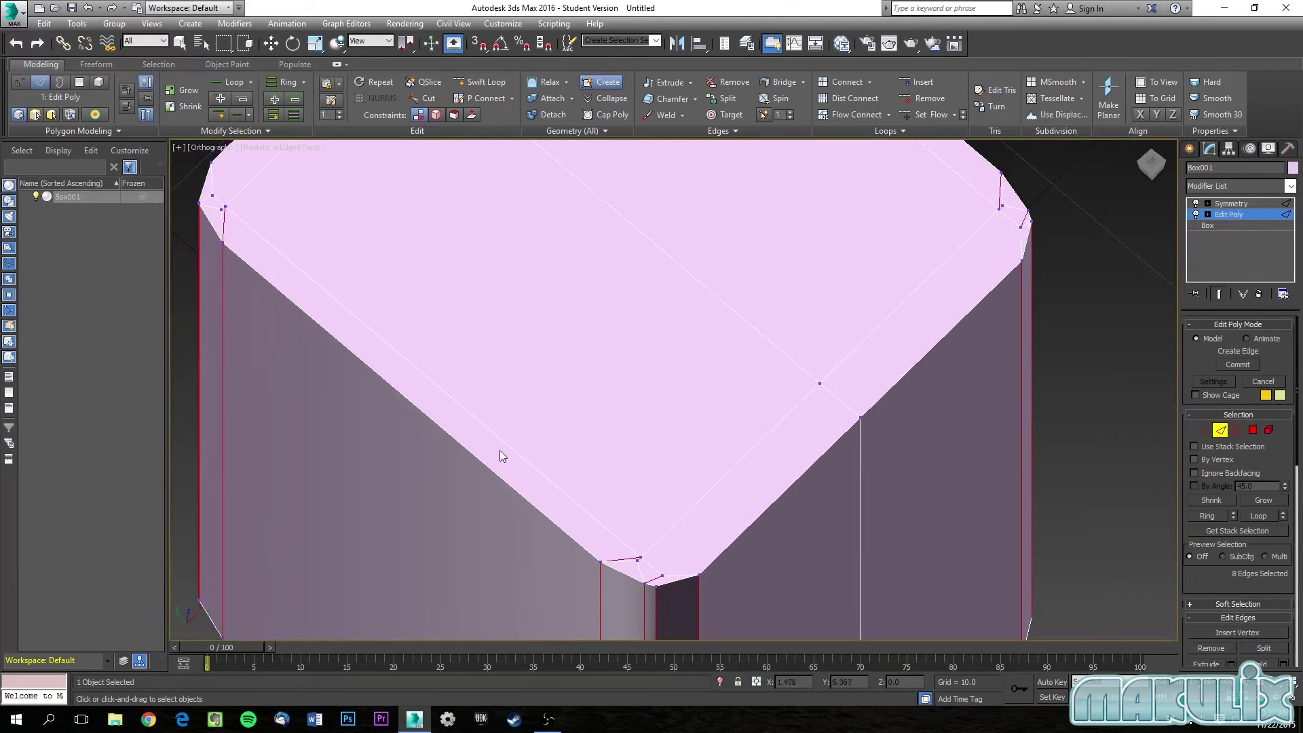
scroll(468, 427, "down", 4)
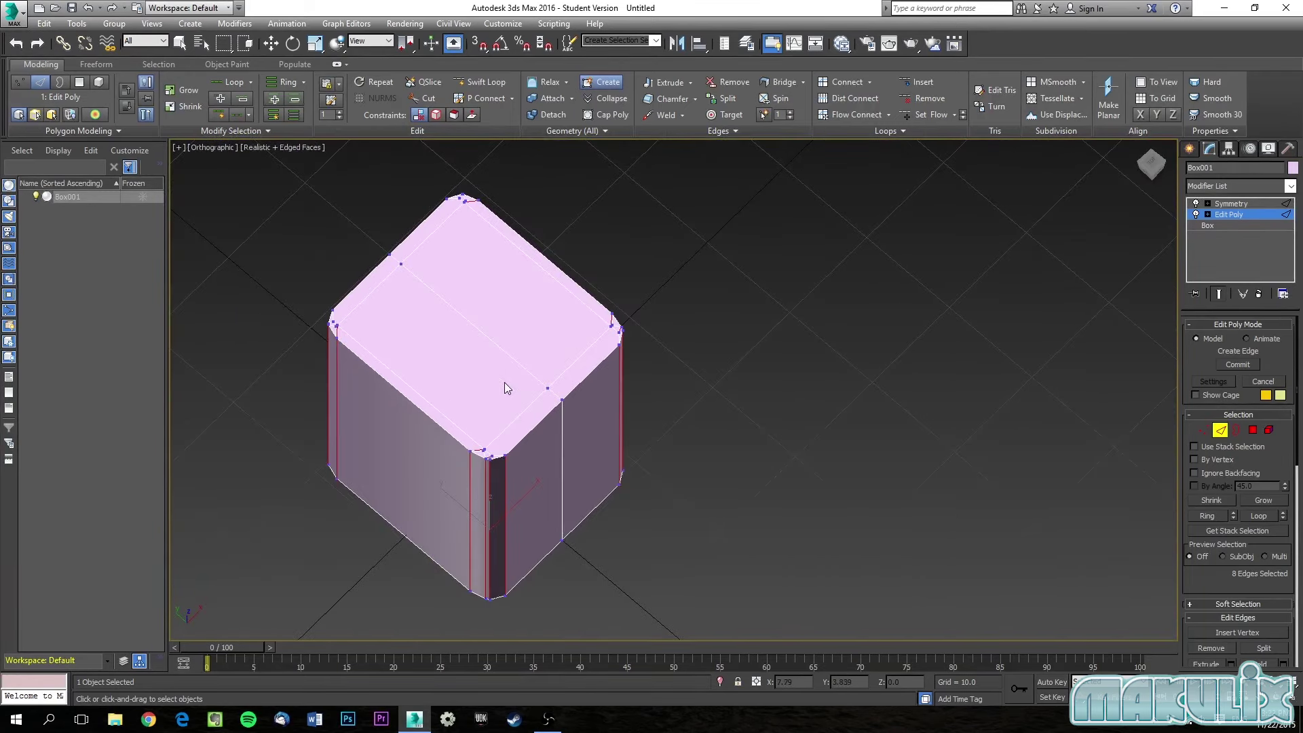
On the bottom face, create two edges joining one bevelled corner's inner loop intersection vertex to two neighbouring chamfer vertices.
middle_click_drag(487, 485, 479, 343, "alt")
scroll(478, 326, "up", 6)
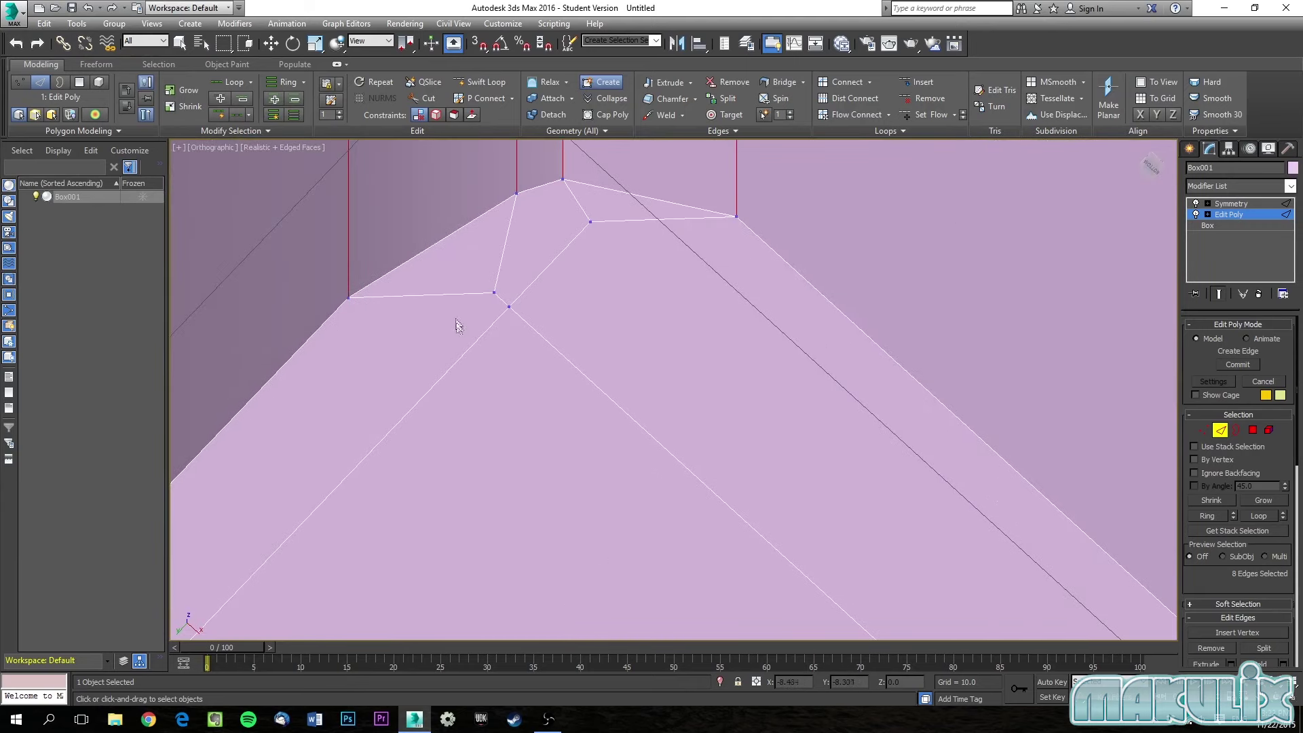
middle_click_drag(457, 326, 460, 352)
scroll(459, 352, "up", 2)
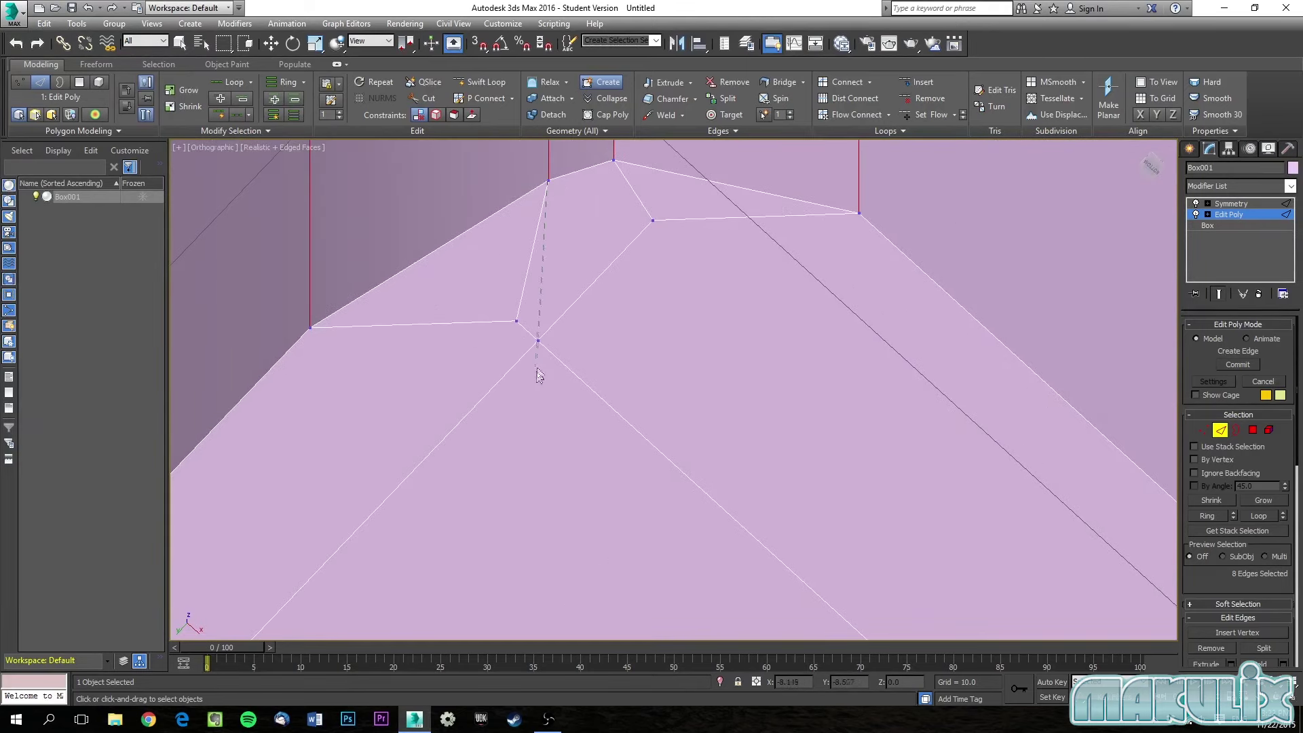
left_click(538, 340)
left_click(311, 329)
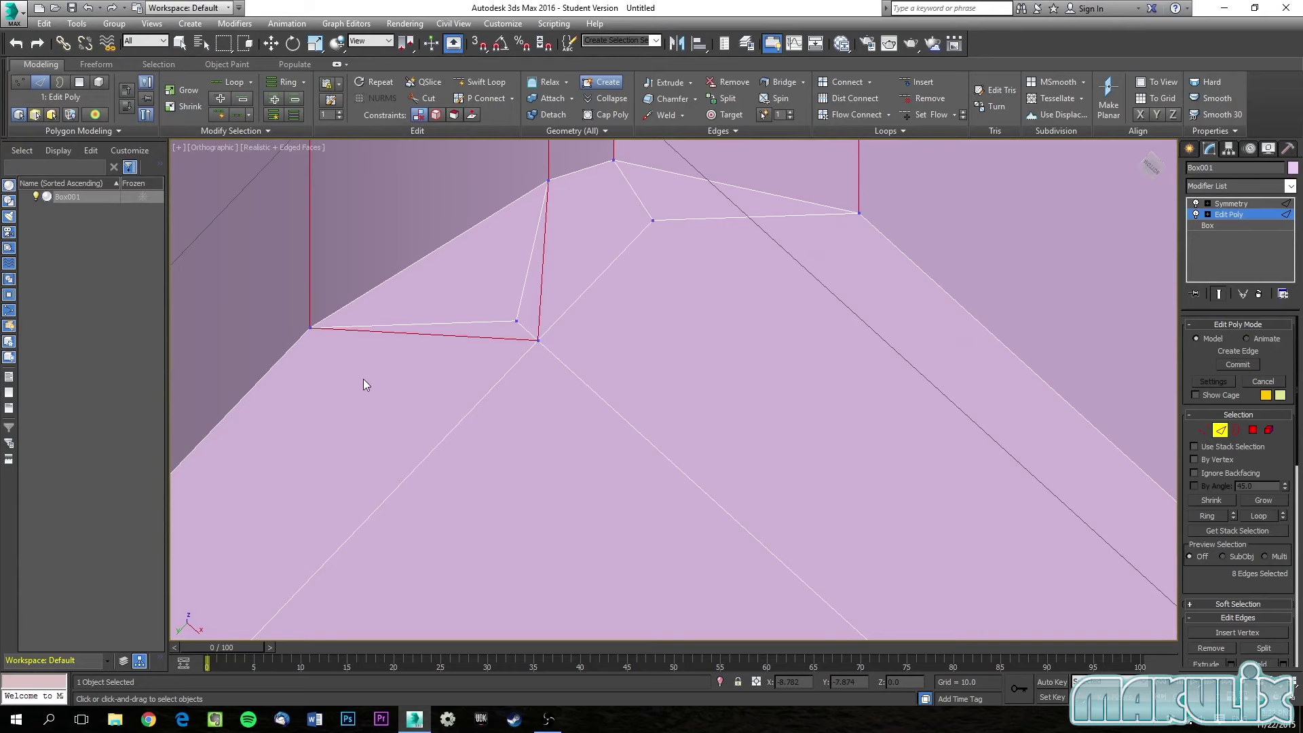
Create two edges between the inner loop and chamfer vertices at the bottom face's other bevelled corner, and clear the edge selection.
scroll(364, 379, "down", 2)
middle_click_drag(343, 494, 421, 471, "alt")
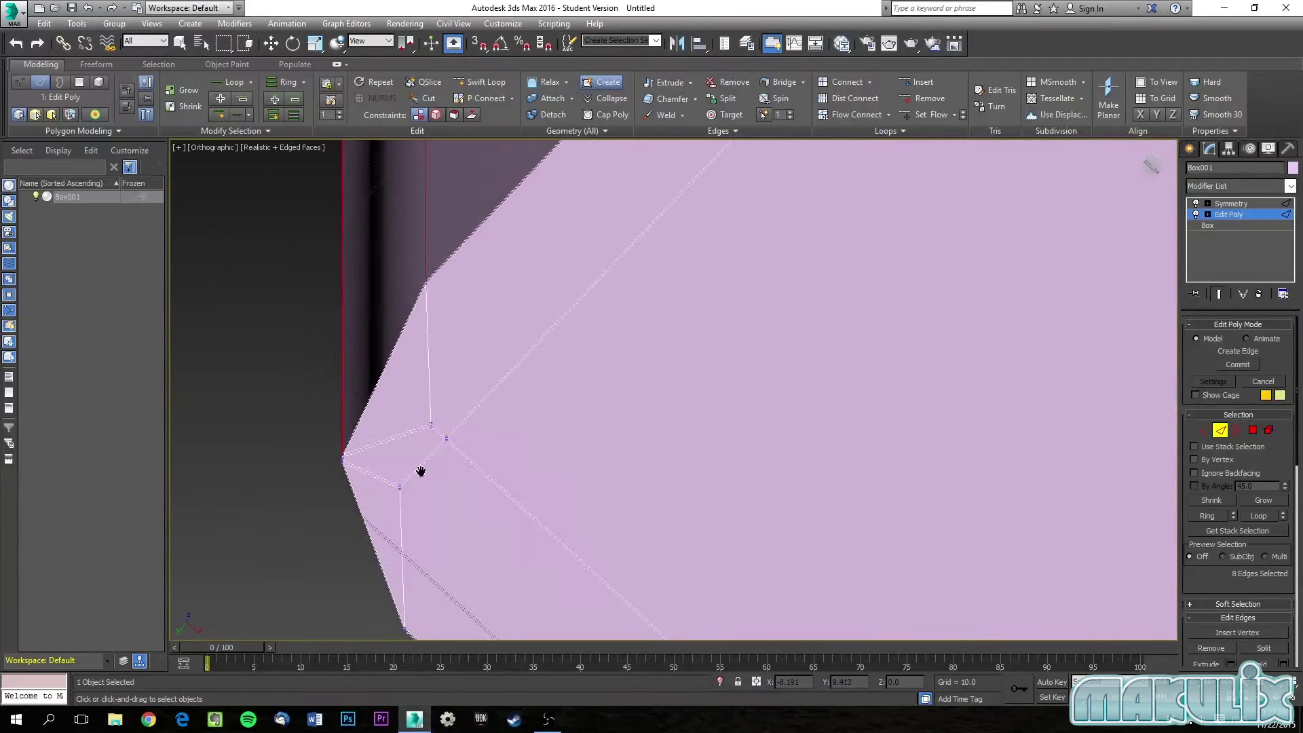
scroll(429, 451, "up", 2)
left_click(424, 213)
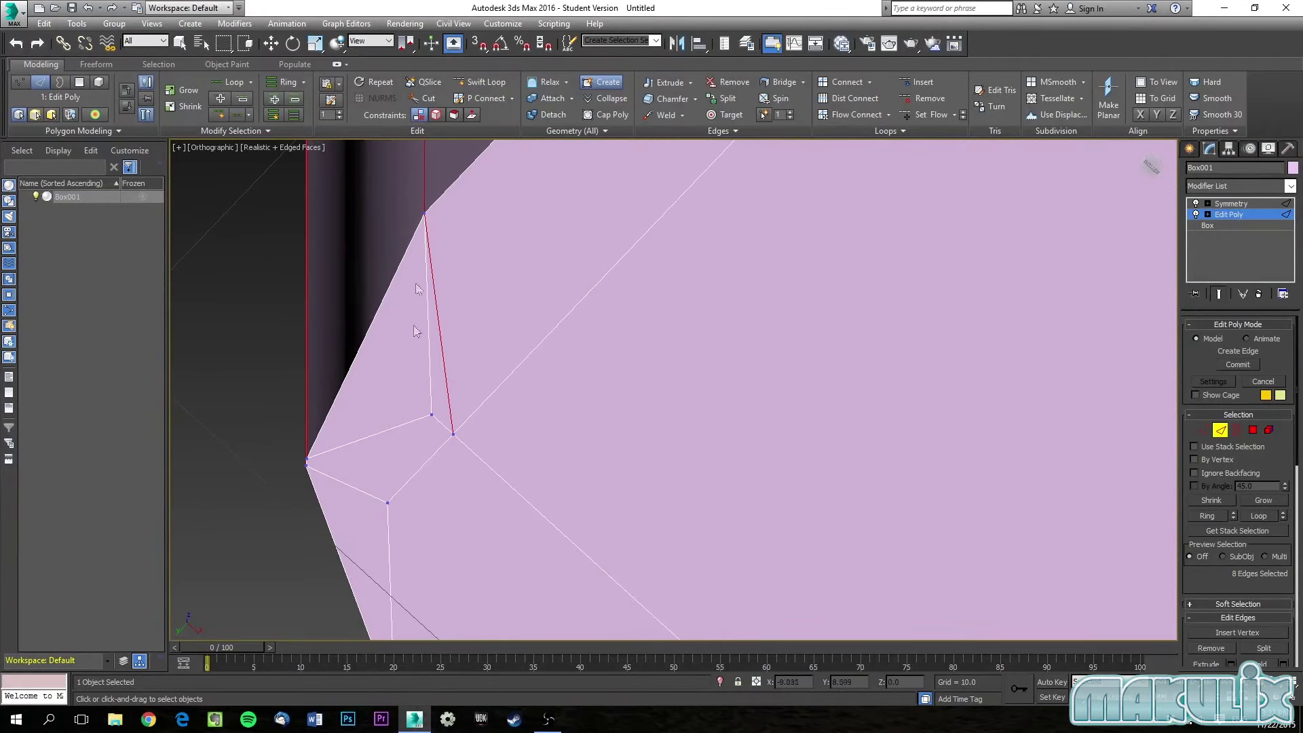
left_click(387, 502)
middle_click_drag(437, 477, 441, 468, "alt")
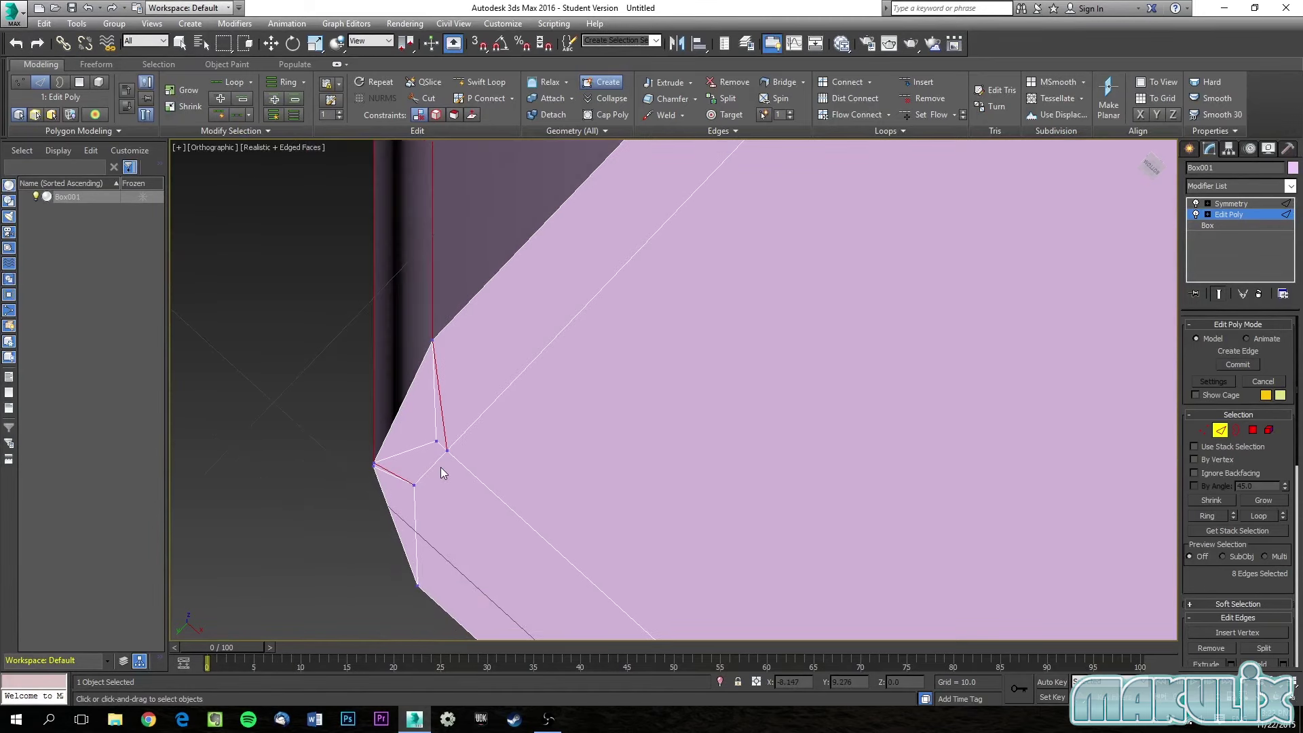
key("w")
key("f")
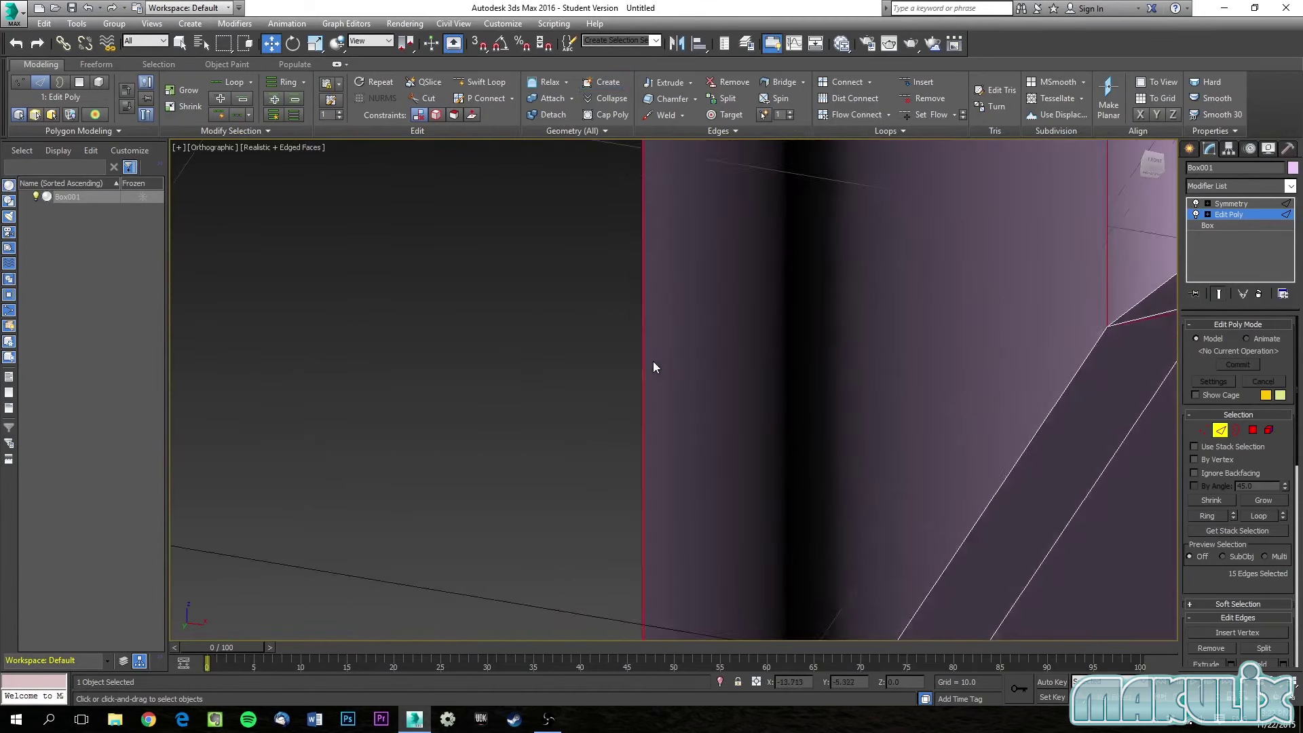
scroll(666, 351, "up", 4)
left_click(909, 415)
scroll(437, 468, "down", 4)
Select the loop intersection vertex and its nearest inner vertex at the top face's front corner and Collapse them into one.
middle_click_drag(437, 468, 518, 387, "alt")
scroll(528, 421, "up", 6)
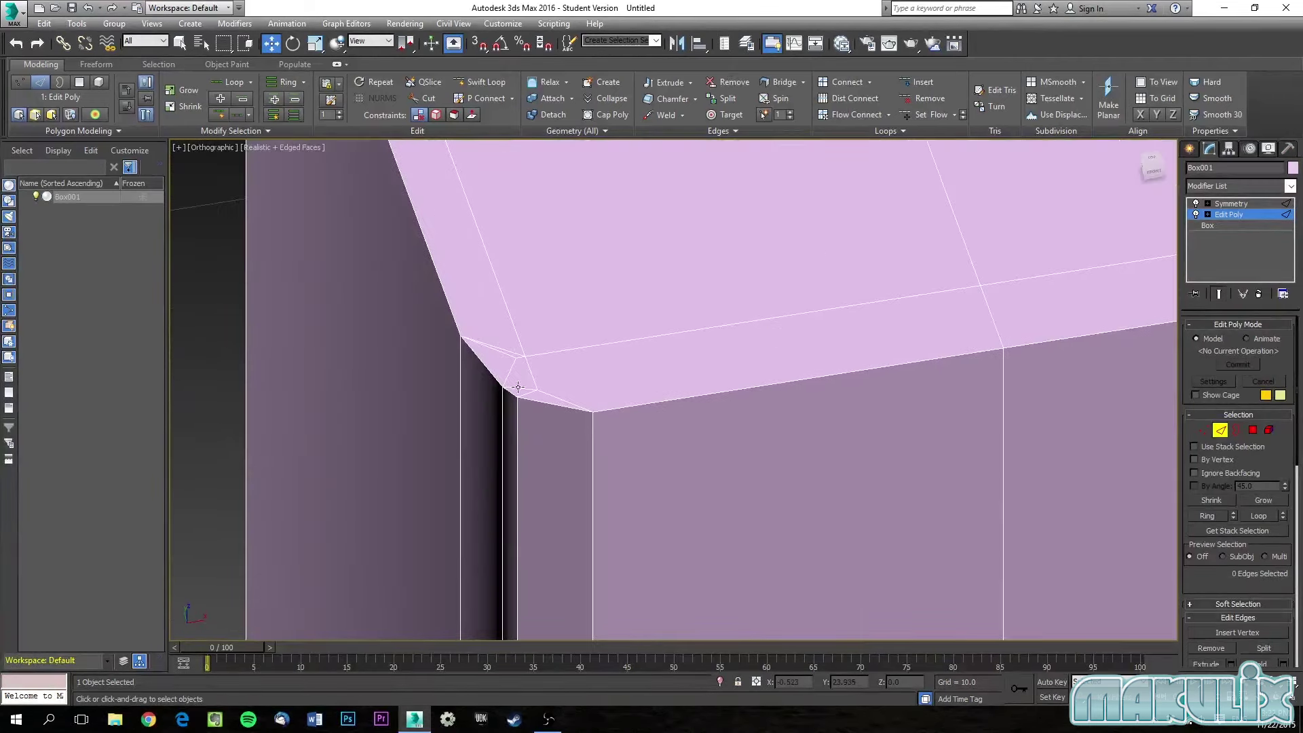
middle_click_drag(653, 372, 514, 424, "alt")
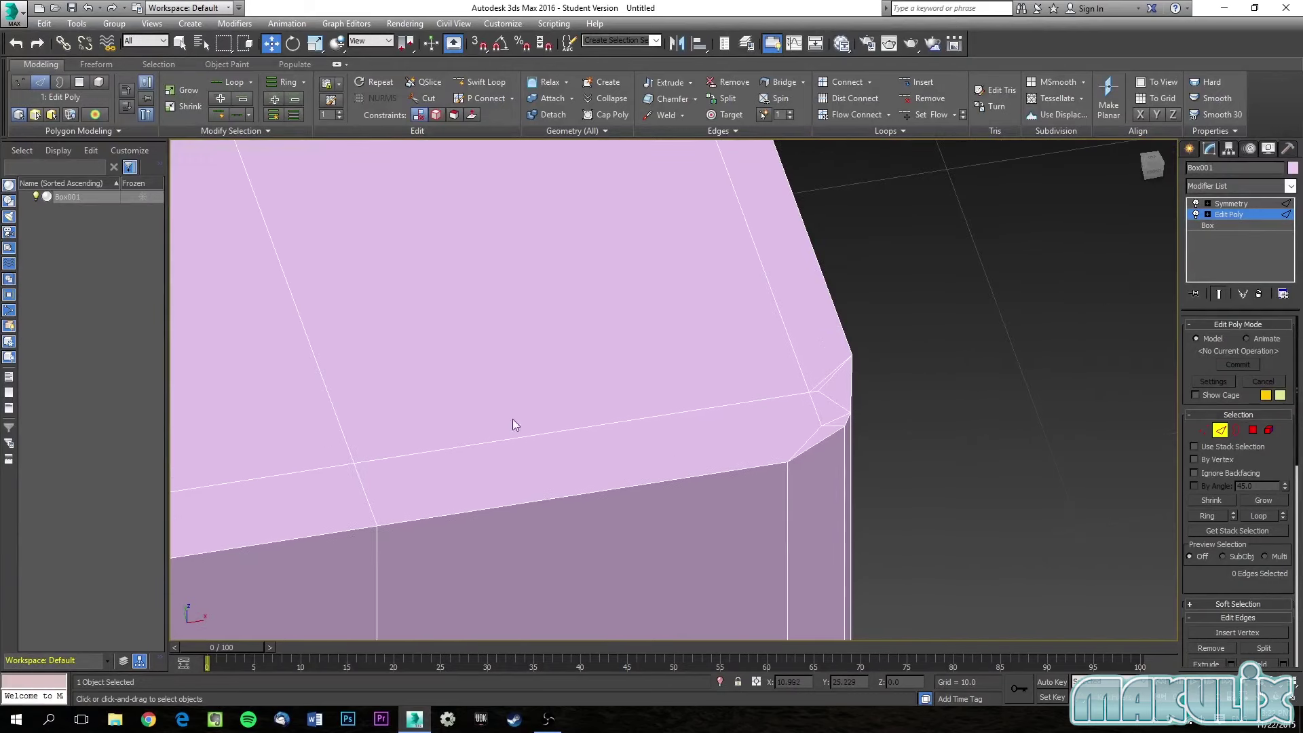
mouse_move(410, 471)
middle_mouse_down("alt")
mouse_move(506, 459)
mouse_move(445, 497)
mouse_move(463, 448)
middle_mouse_up("alt")
left_click(1204, 430)
left_click(493, 302)
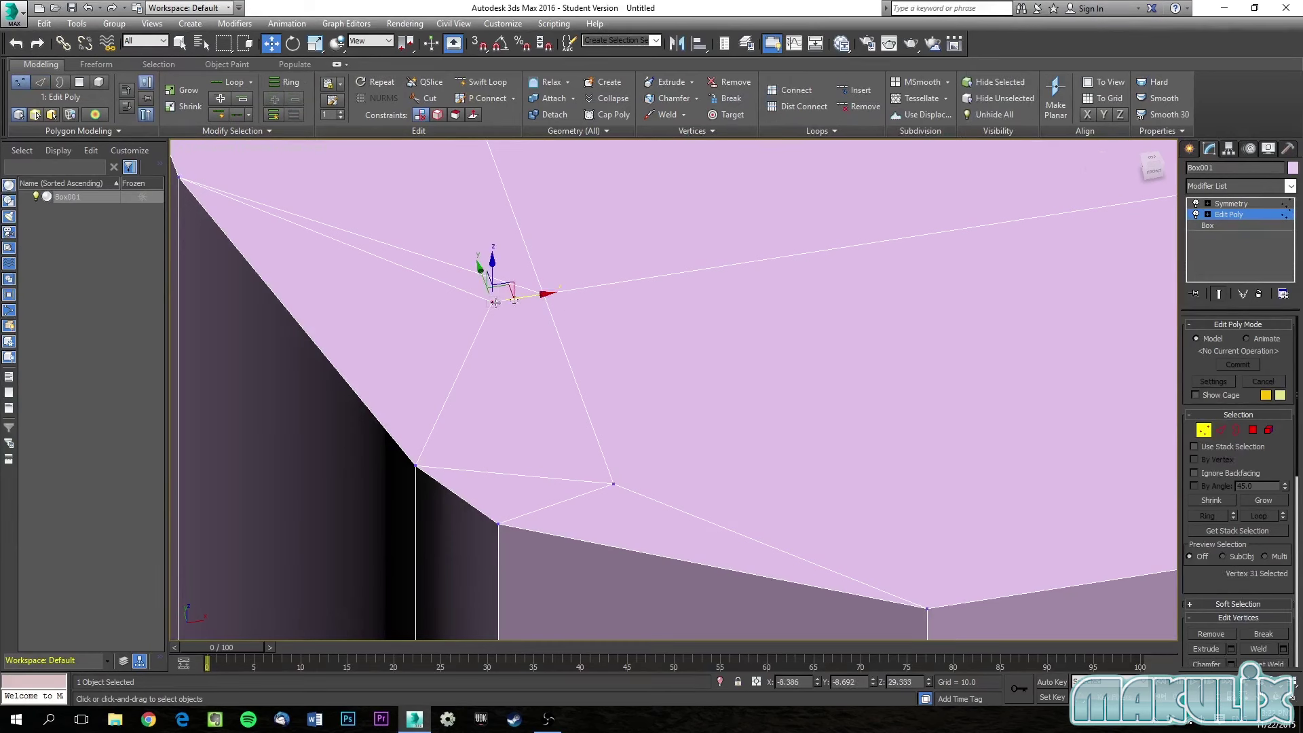
left_click(543, 294)
left_click(492, 301, "ctrl")
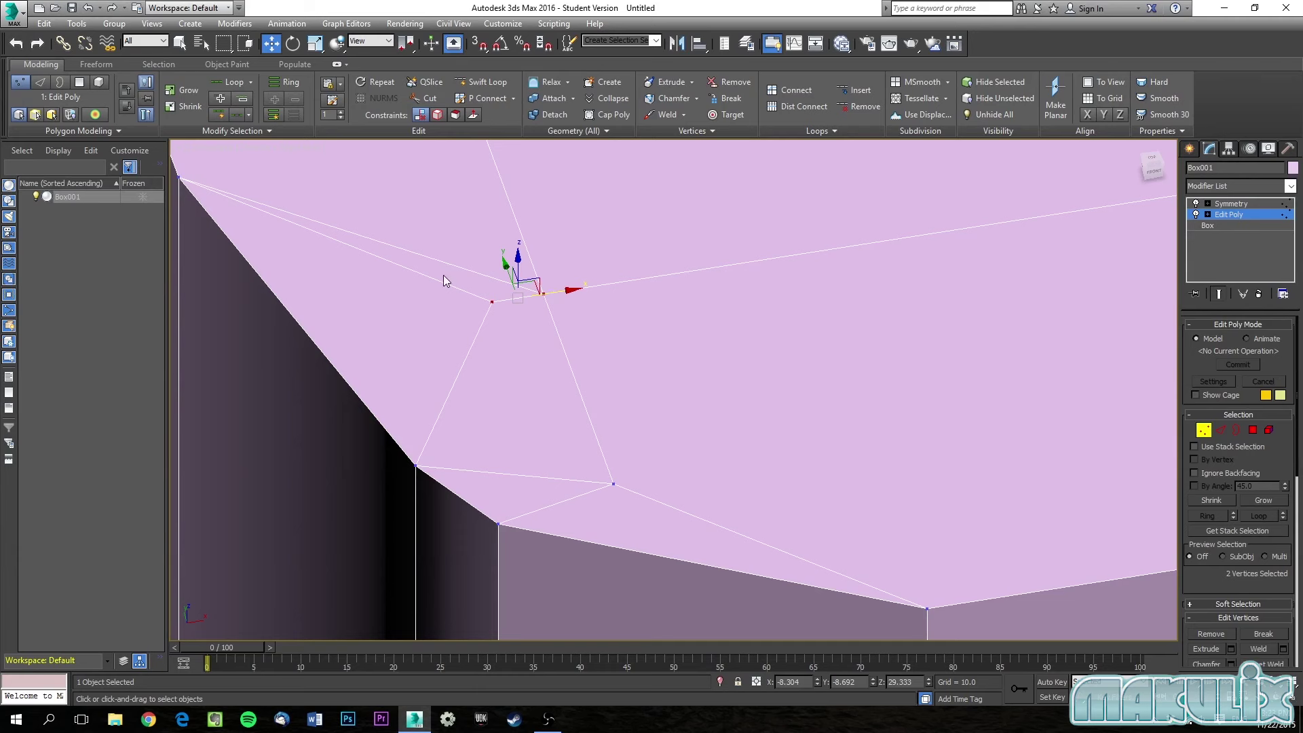
left_click(604, 98)
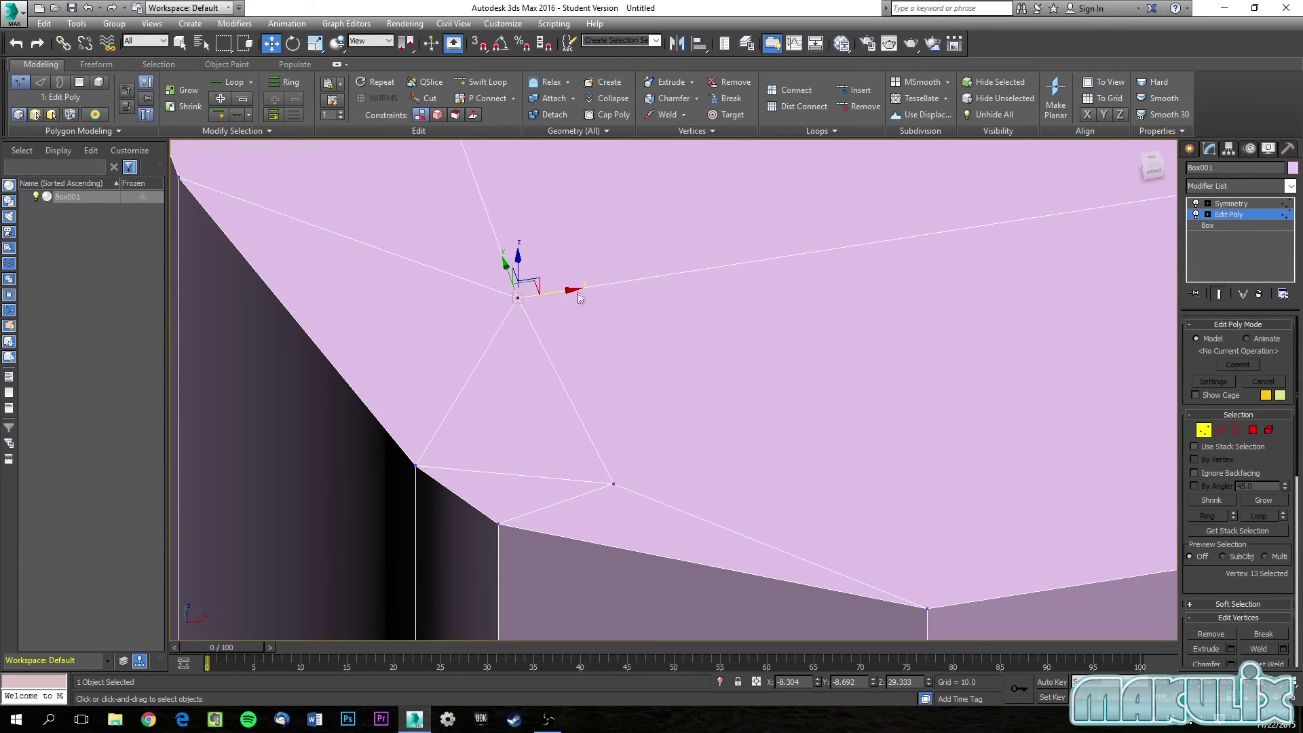
Try to Collapse the front corner's remaining inner vertex with the adjacent outer chamfer vertex, and undo it.
left_click(614, 485)
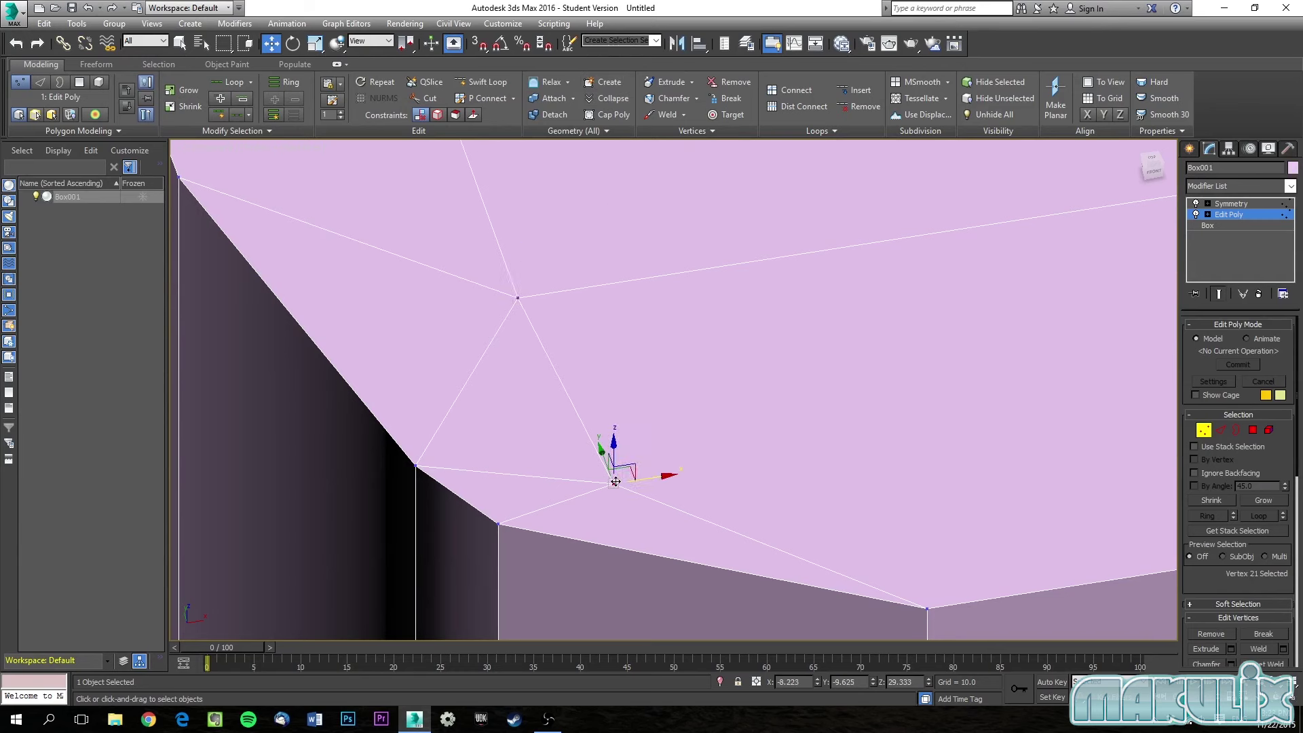
left_click(497, 524, "ctrl")
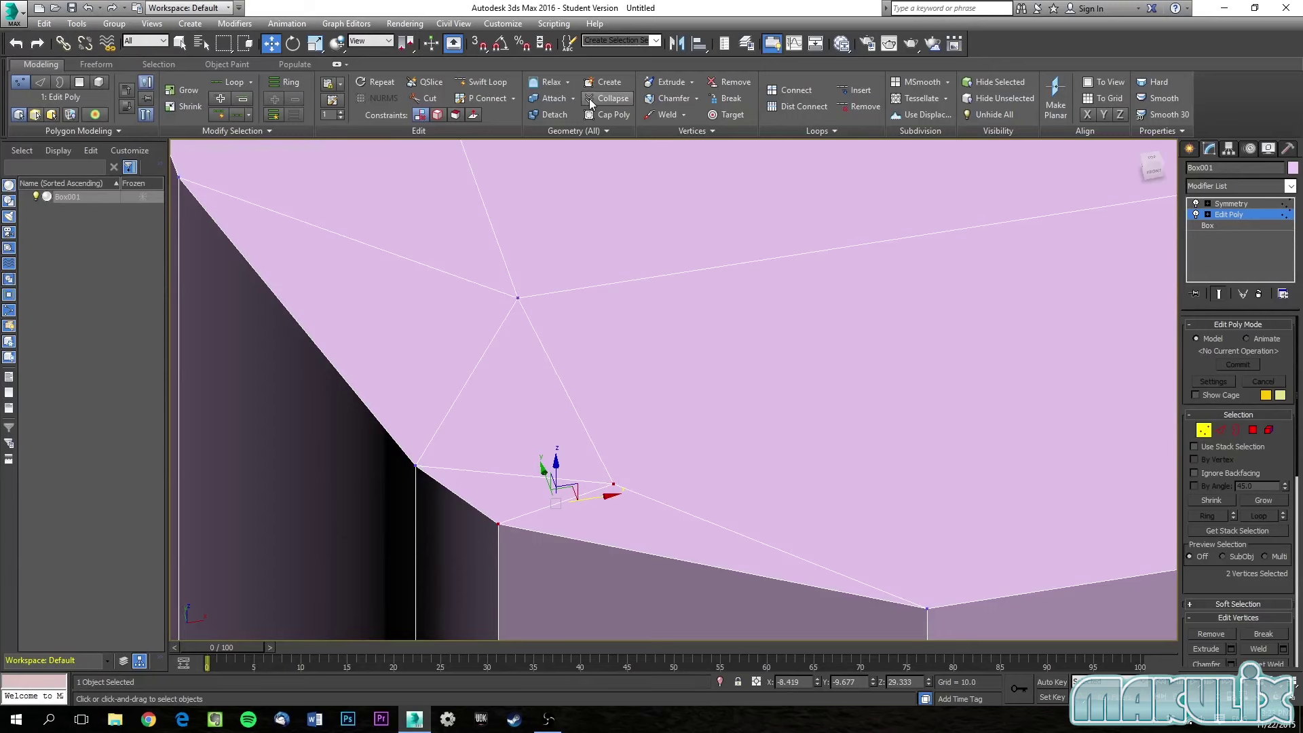
left_click(589, 99)
scroll(546, 517, "down", 3)
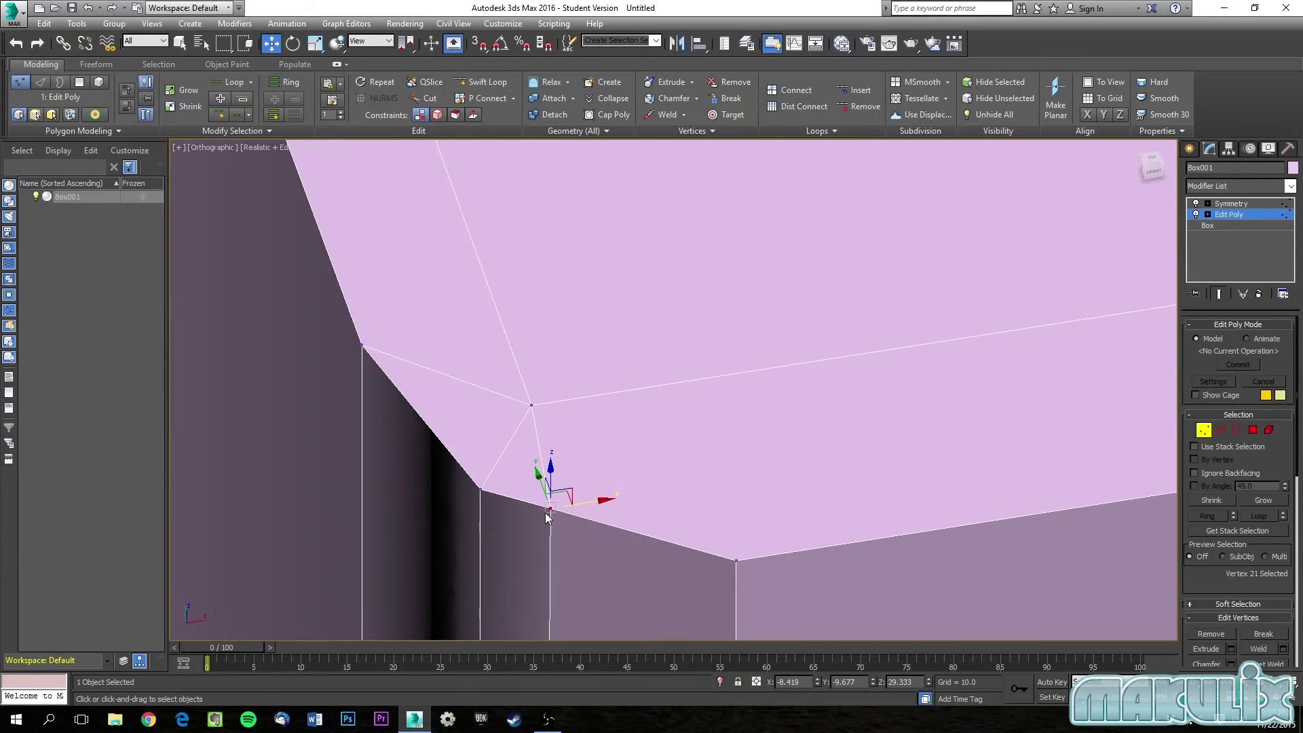
middle_click_drag(546, 517, 490, 420)
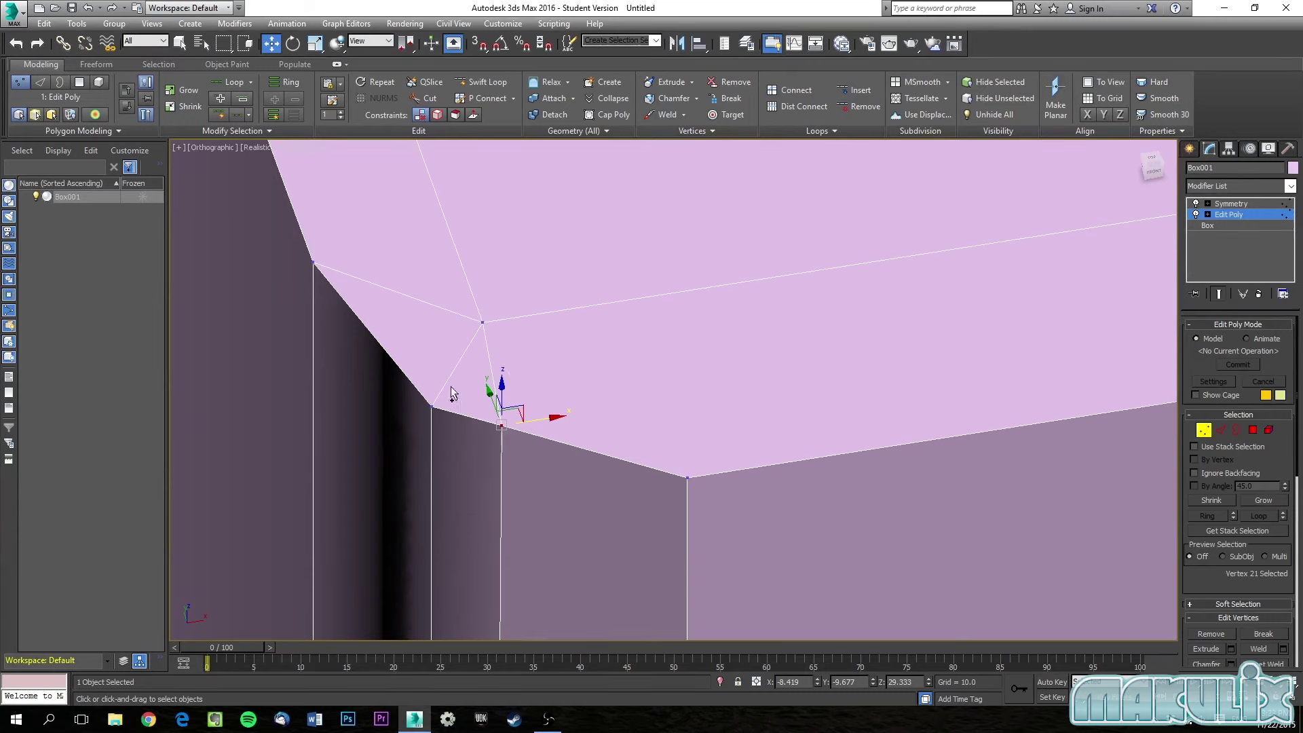
key("ctrl+z")
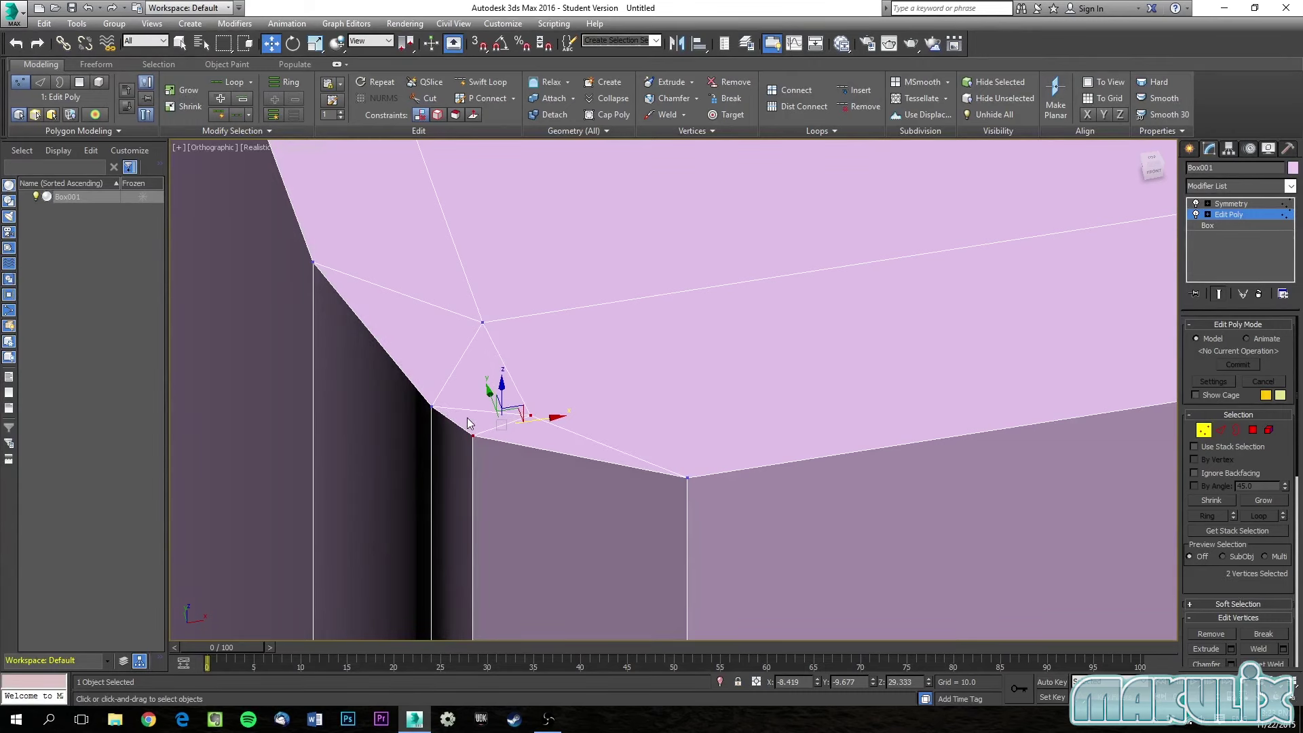
Collapse the loop intersection vertex and its nearest inner vertex at the top face's back corner into one.
scroll(467, 436, "down", 2)
middle_click_drag(467, 436, 605, 256, "alt")
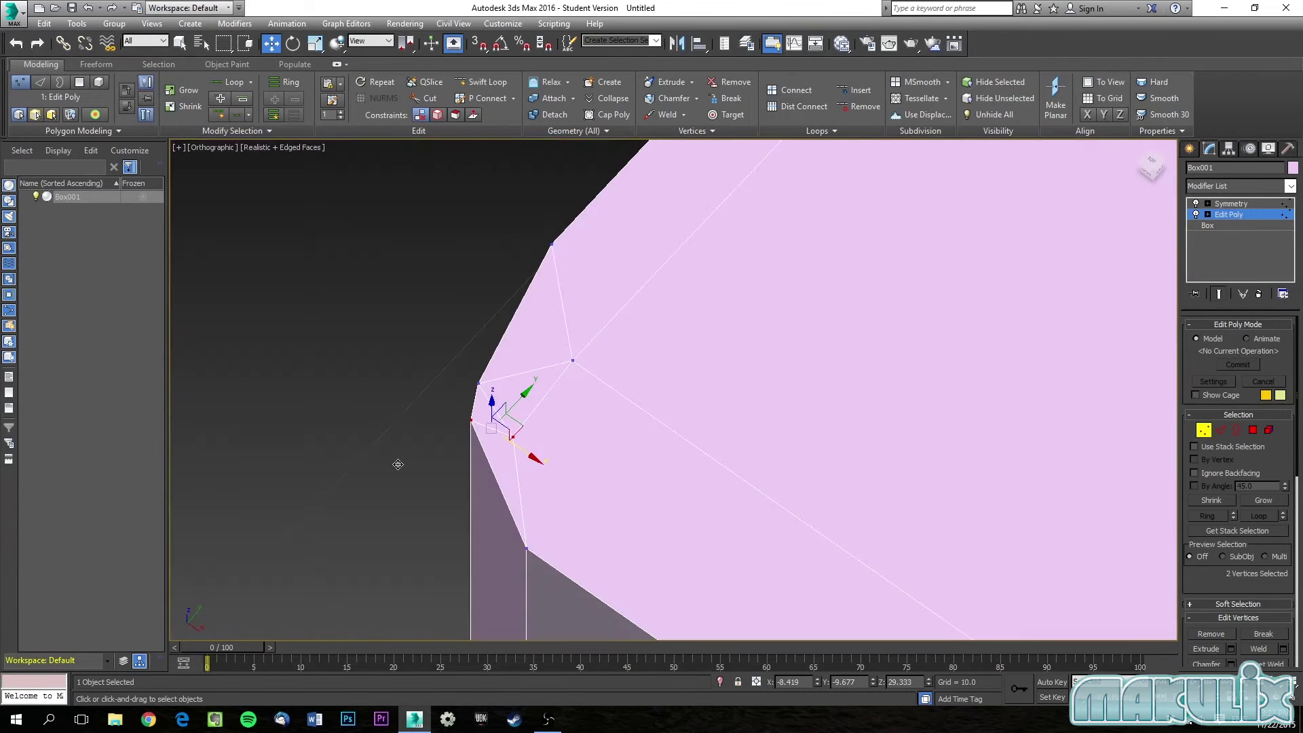
scroll(687, 291, "up", 5)
scroll(719, 261, "down", 6)
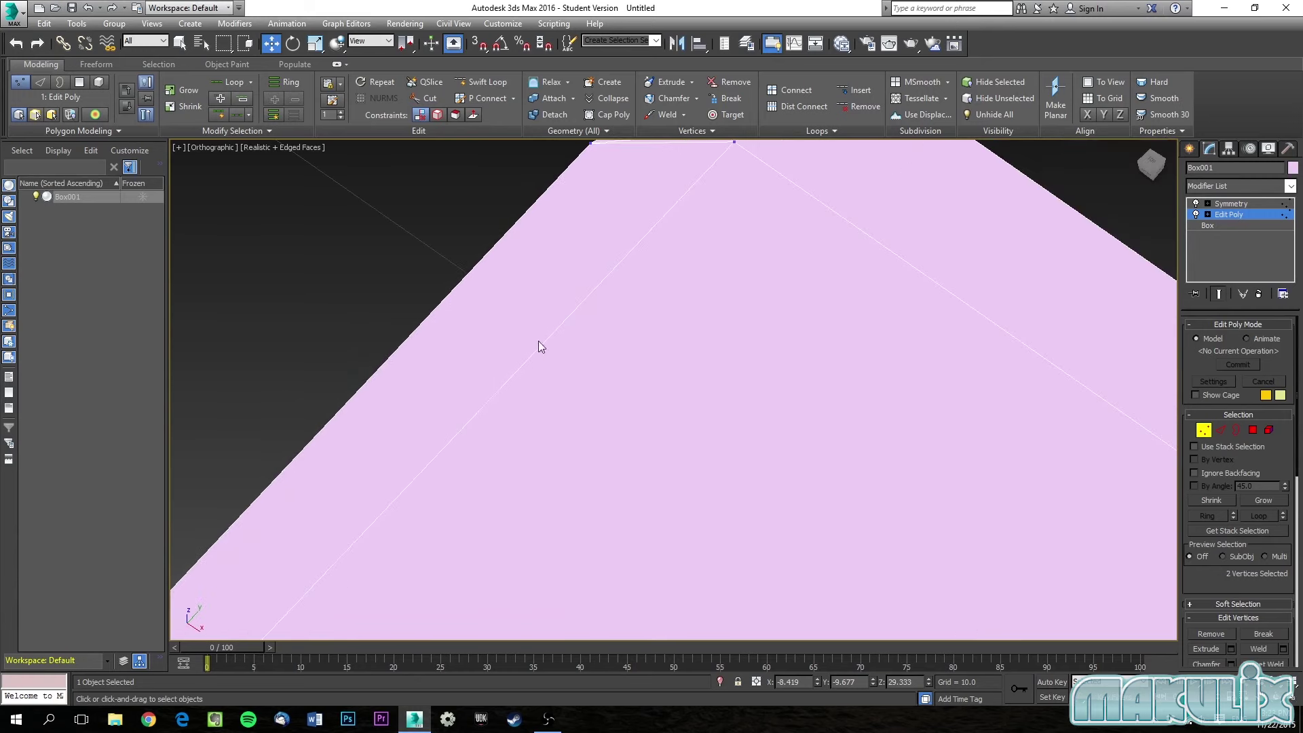
scroll(528, 372, "up", 2)
left_click(586, 420)
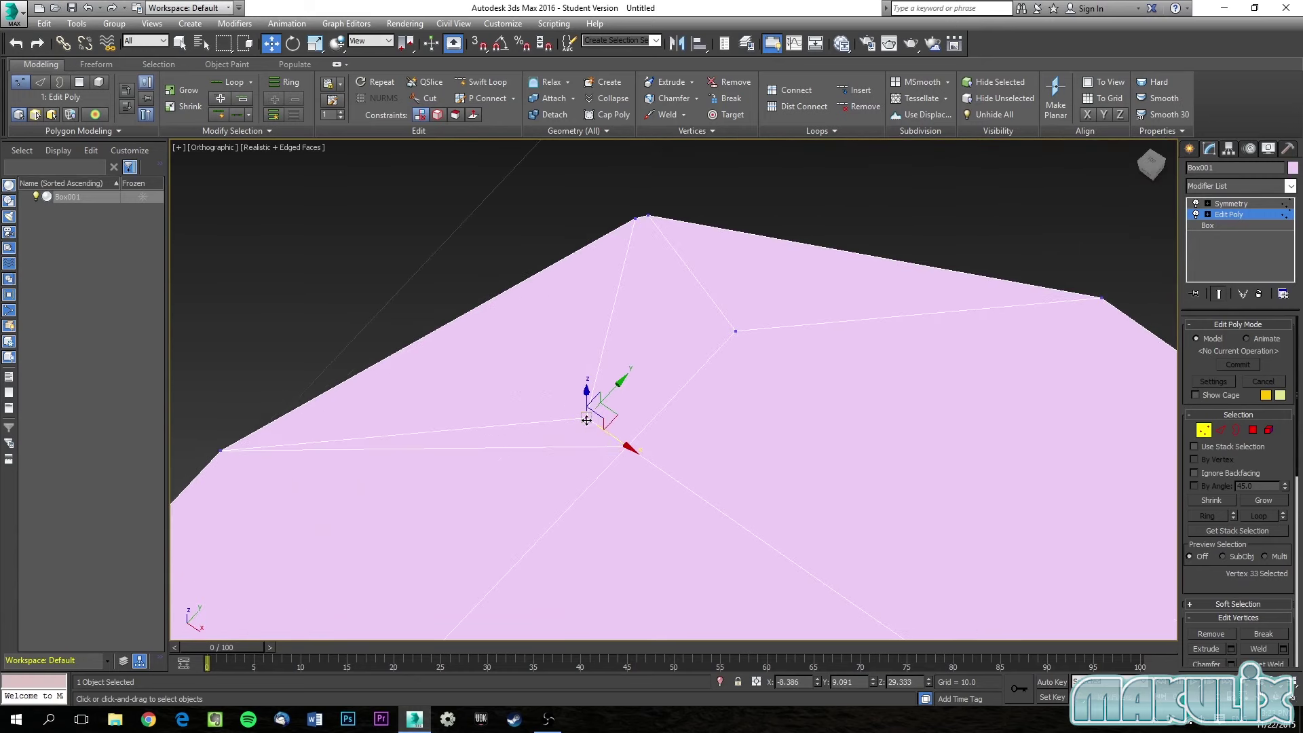
left_click(625, 446)
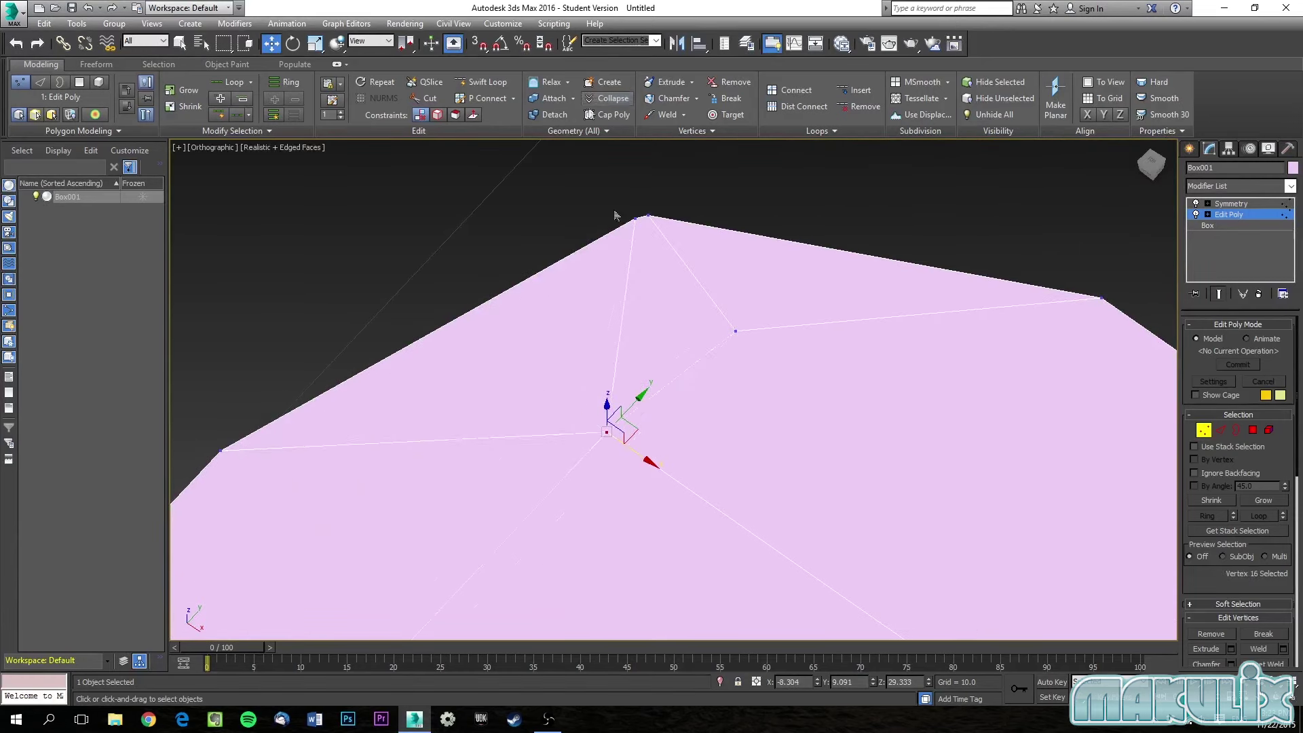
Collapse the remaining inner vertex at the top face's front corner together with the merged loop intersection vertex.
scroll(612, 372, "down", 3)
scroll(584, 421, "up", 5)
scroll(555, 467, "down", 5)
middle_click_drag(556, 467, 670, 377, "alt")
scroll(671, 378, "down", 5)
scroll(672, 313, "up", 6)
middle_click_drag(672, 313, 678, 381)
scroll(564, 420, "up", 5)
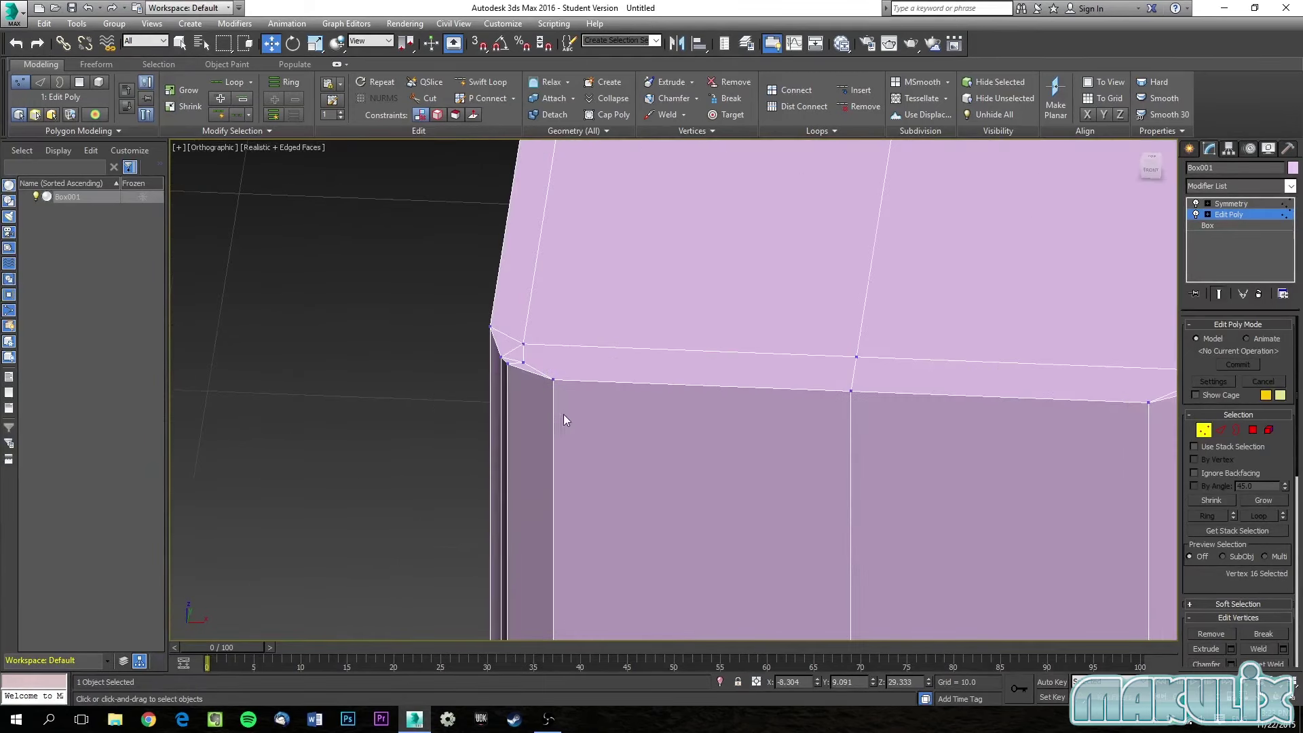
middle_click_drag(559, 378, 537, 364, "alt")
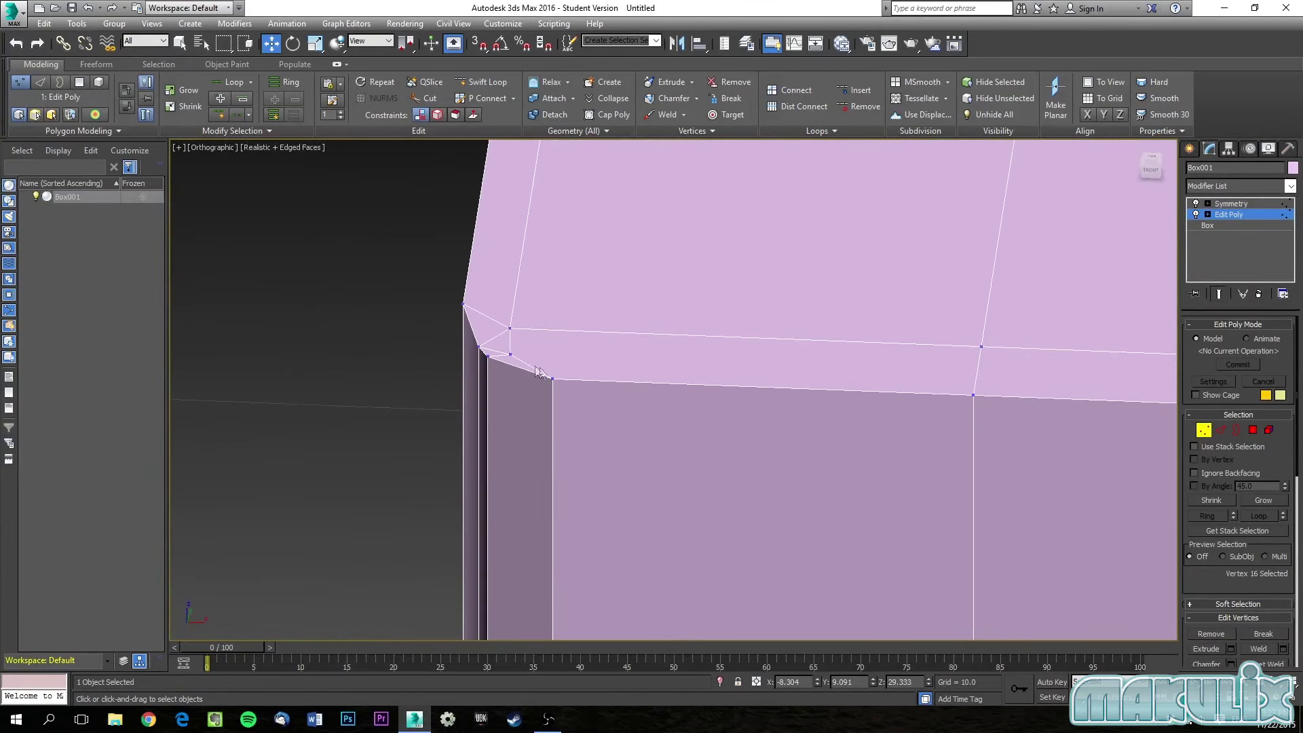
left_click(509, 354)
left_click(510, 329, "ctrl")
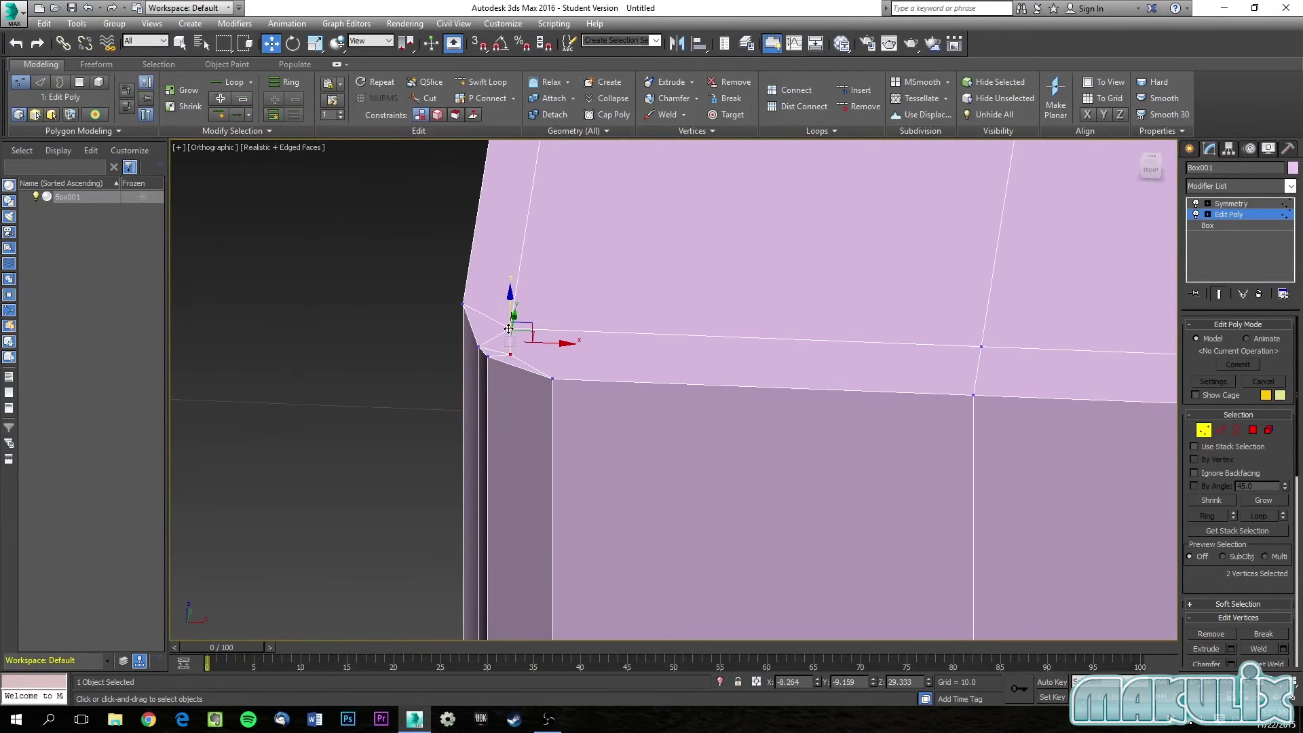
left_click(600, 104)
Collapse the remaining inner vertex at the top face's back corner together with the merged loop intersection vertex.
scroll(564, 279, "down", 5)
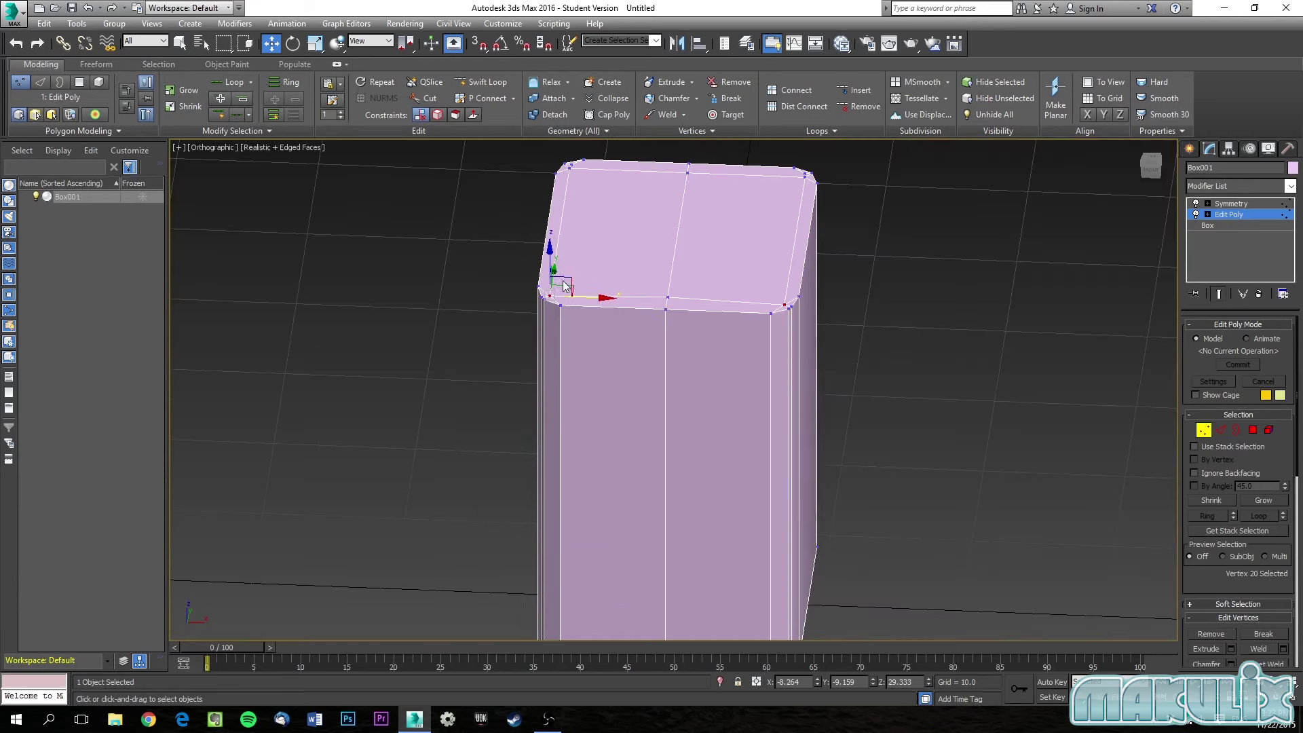
scroll(506, 428, "up", 8)
scroll(533, 412, "up", 5)
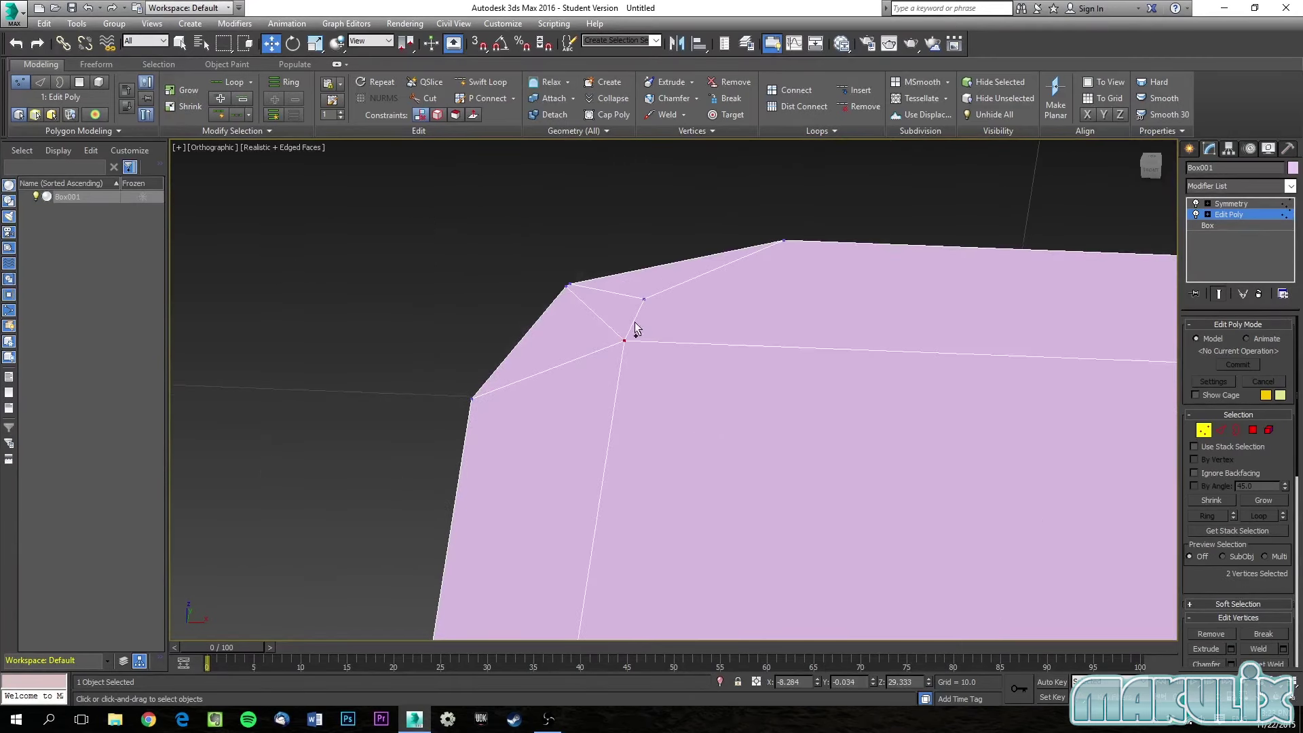
left_click(607, 99)
key("ctrl+z")
scroll(669, 350, "down", 3)
left_click(661, 323)
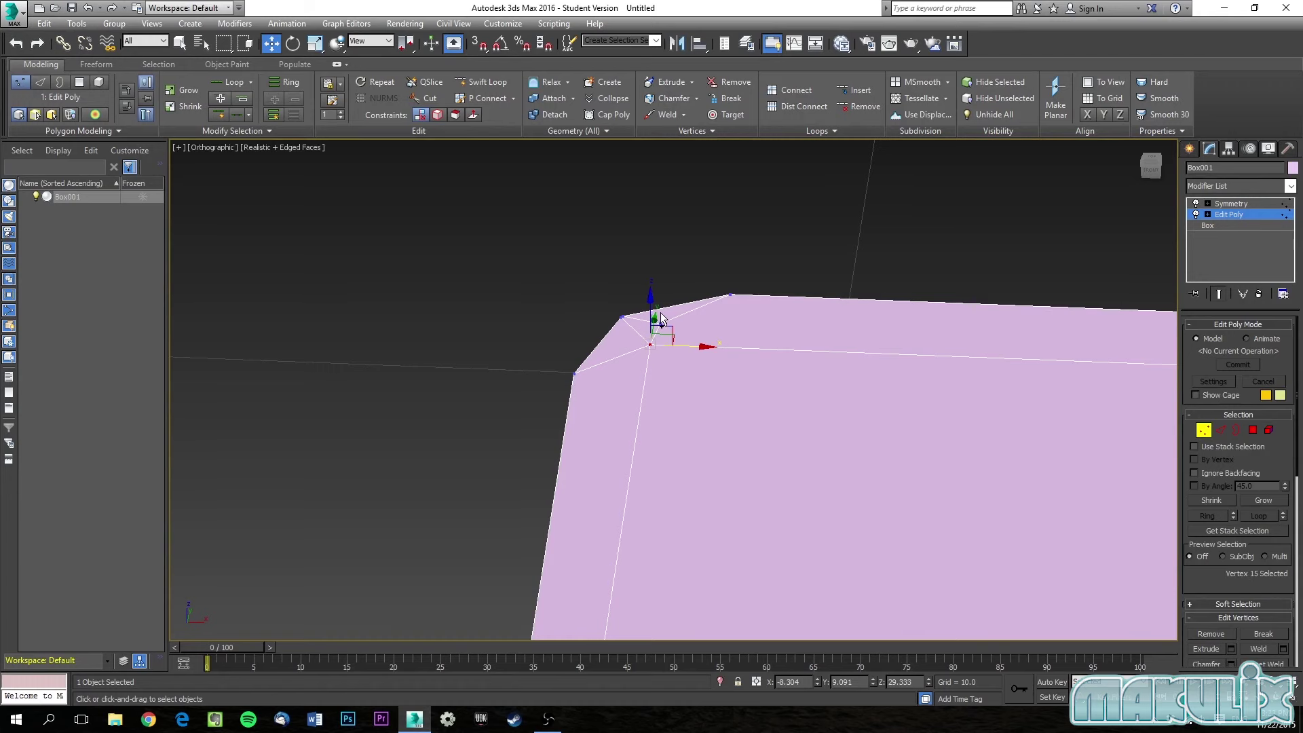
Insert a horizontal edge loop around the upper part of the box with Swift Loop.
scroll(713, 373, "down", 2)
middle_click_drag(711, 382, 597, 445, "alt")
middle_click_drag(569, 382, 667, 277, "alt")
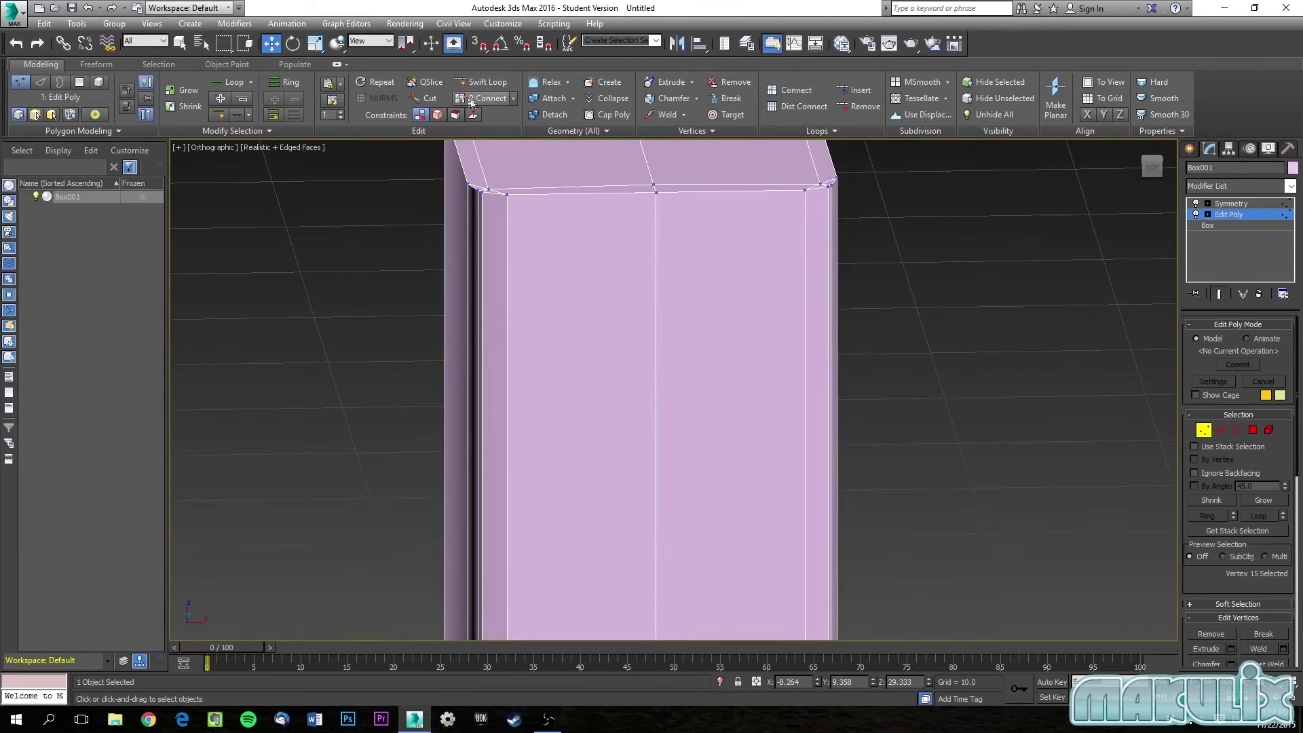
left_click(487, 82)
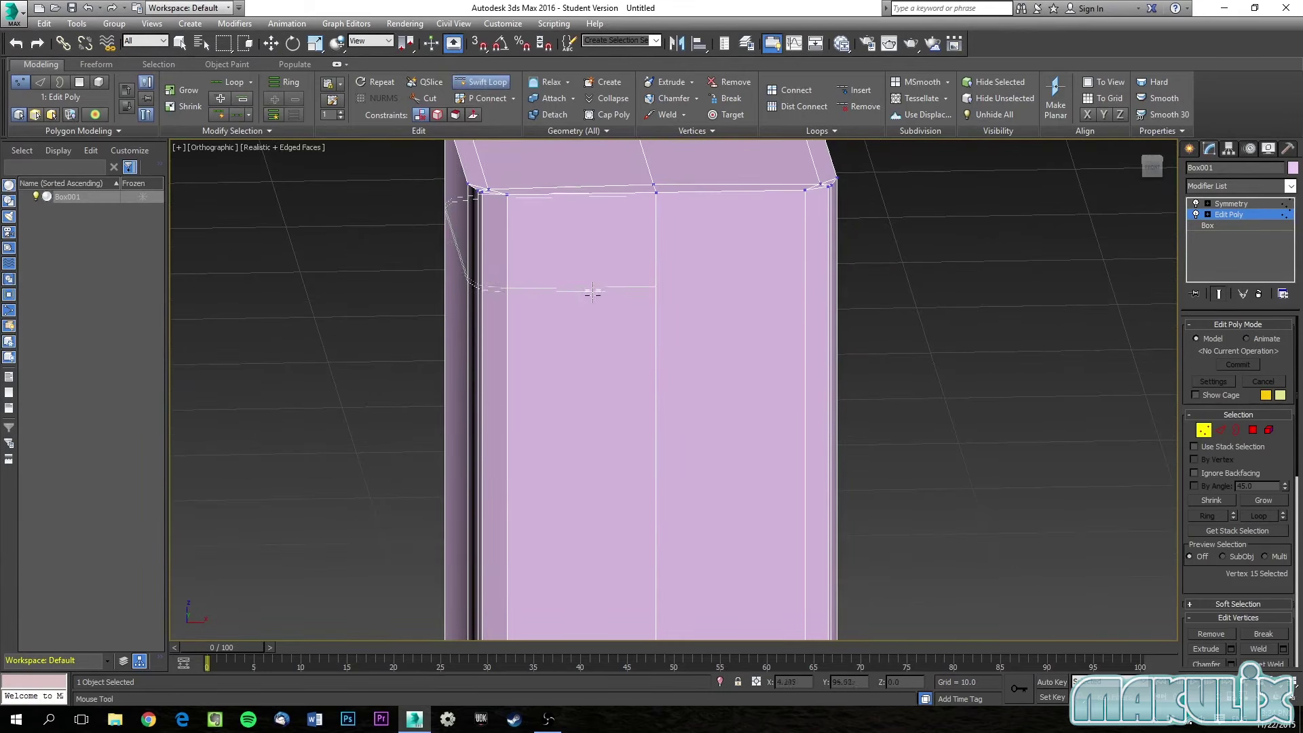
left_click(587, 322)
In the front view, add four more horizontal Swift Loops: one above mid-height, two in the lower part and one near the top edge.
key("f")
scroll(684, 336, "up", 5)
middle_click_drag(684, 339, 616, 346)
scroll(591, 328, "up", 2)
scroll(585, 302, "down", 2)
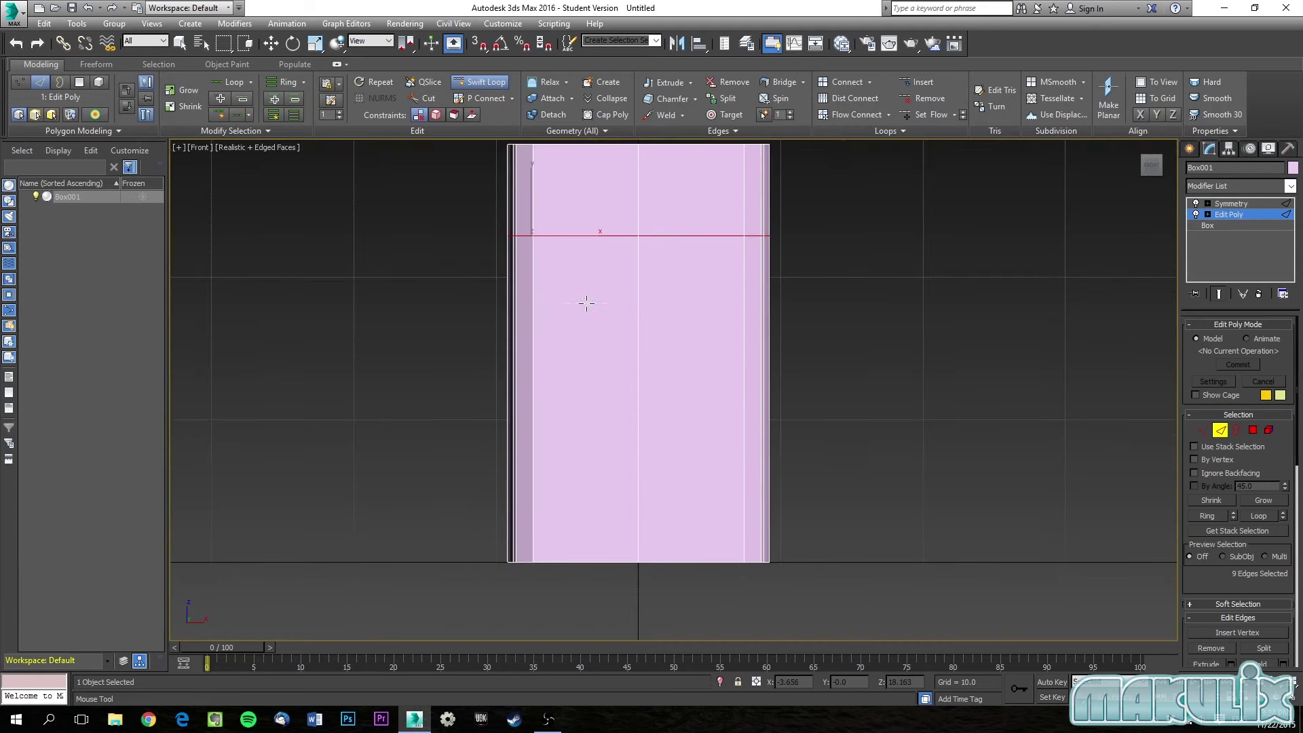
left_click(576, 318)
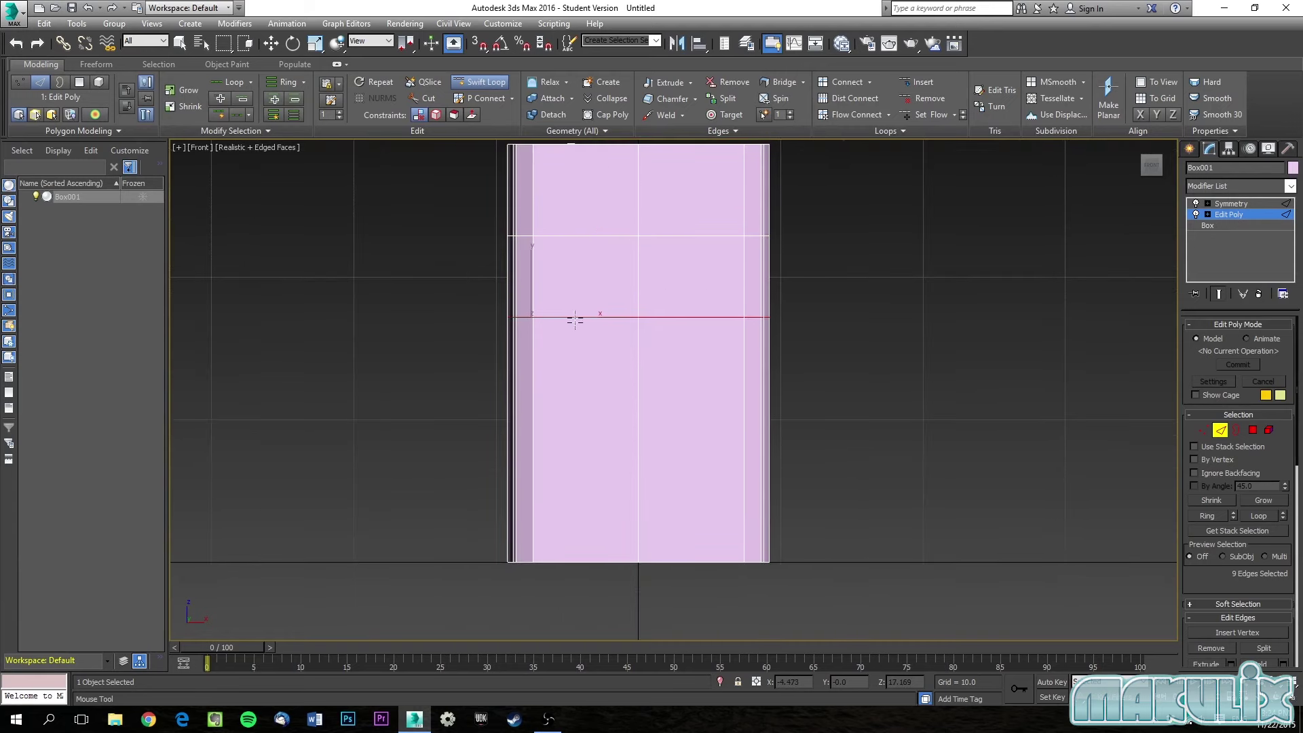
left_click(569, 447)
left_click(571, 484)
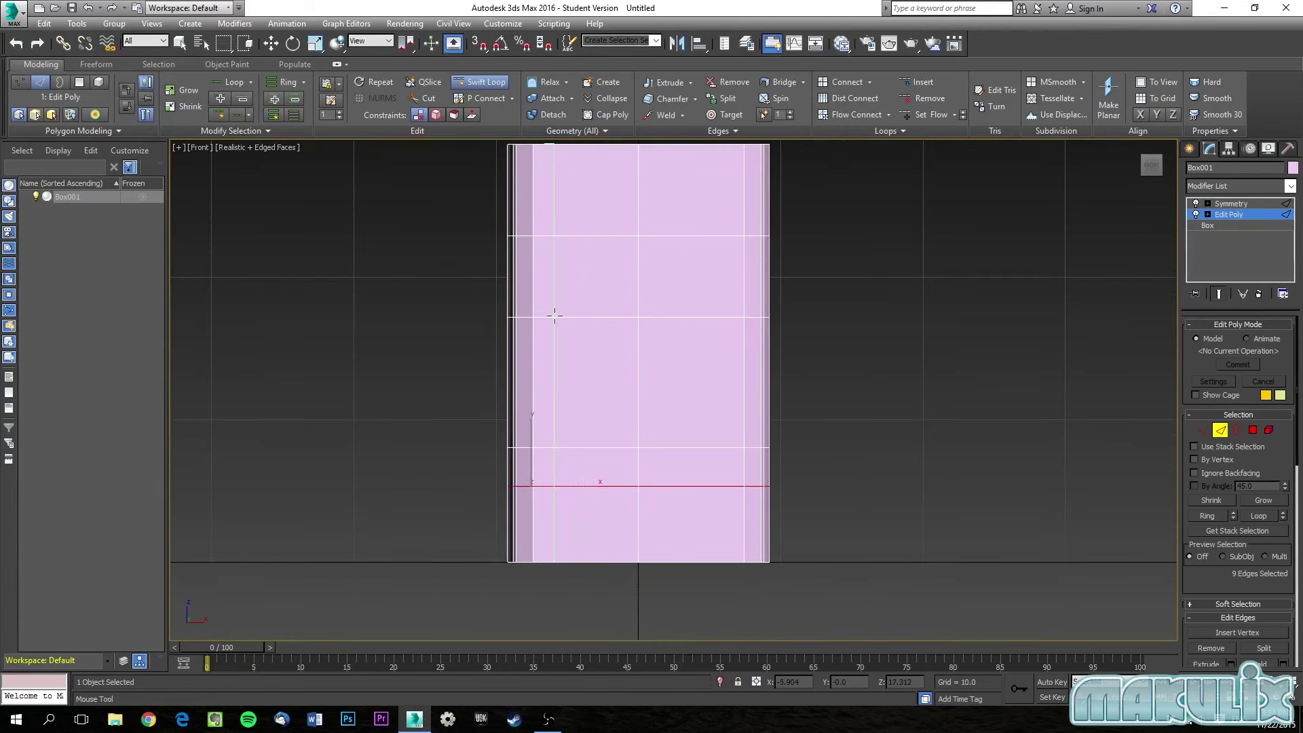
middle_click_drag(553, 312, 515, 258)
left_click(629, 264)
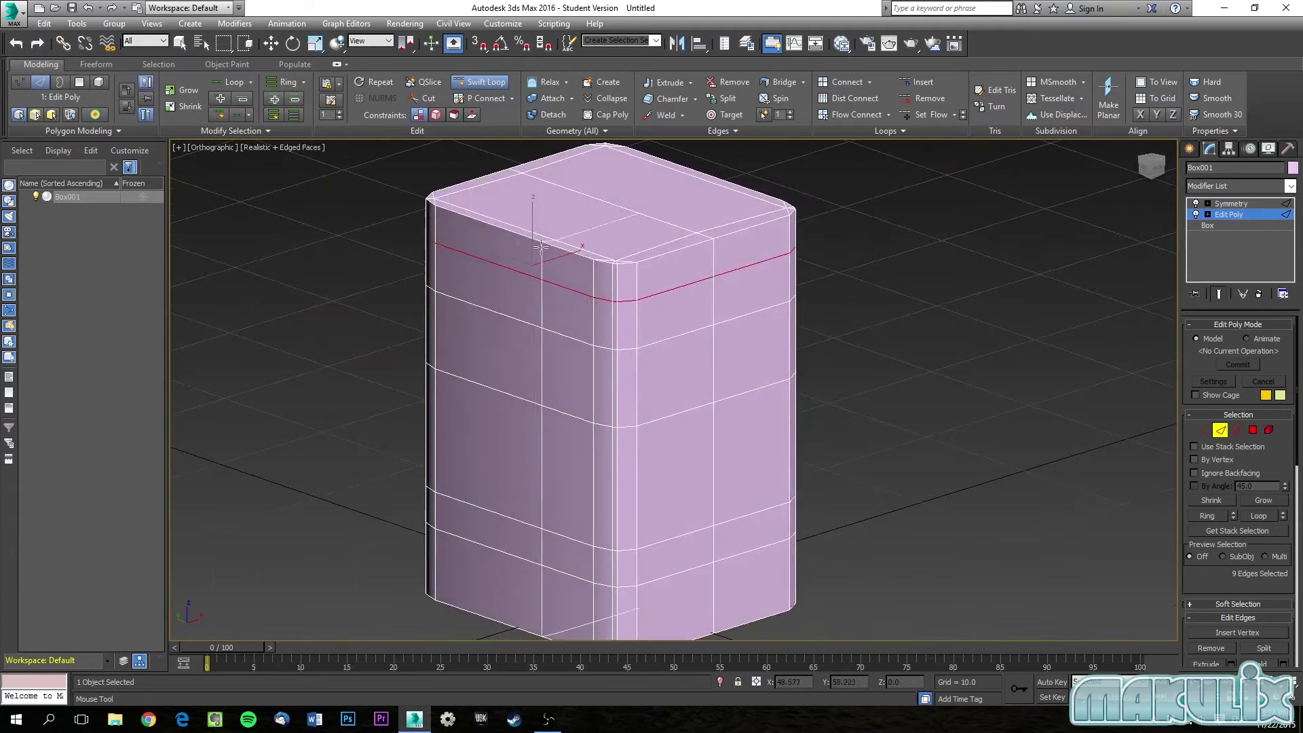
Insert two vertical Swift Loops across the box's side face and return to the Move tool.
left_click(477, 231)
middle_click_drag(550, 234, 656, 290, "alt")
scroll(661, 307, "up", 2)
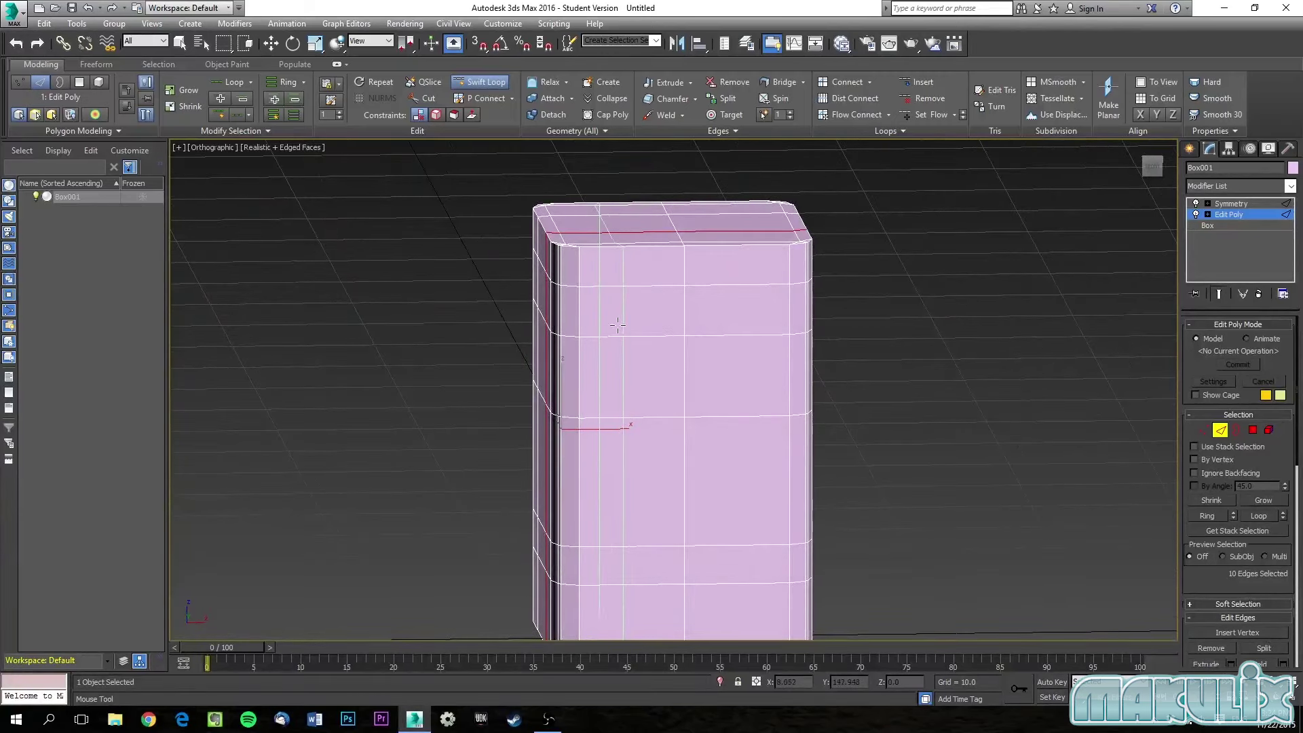
middle_click_drag(526, 279, 611, 299, "alt")
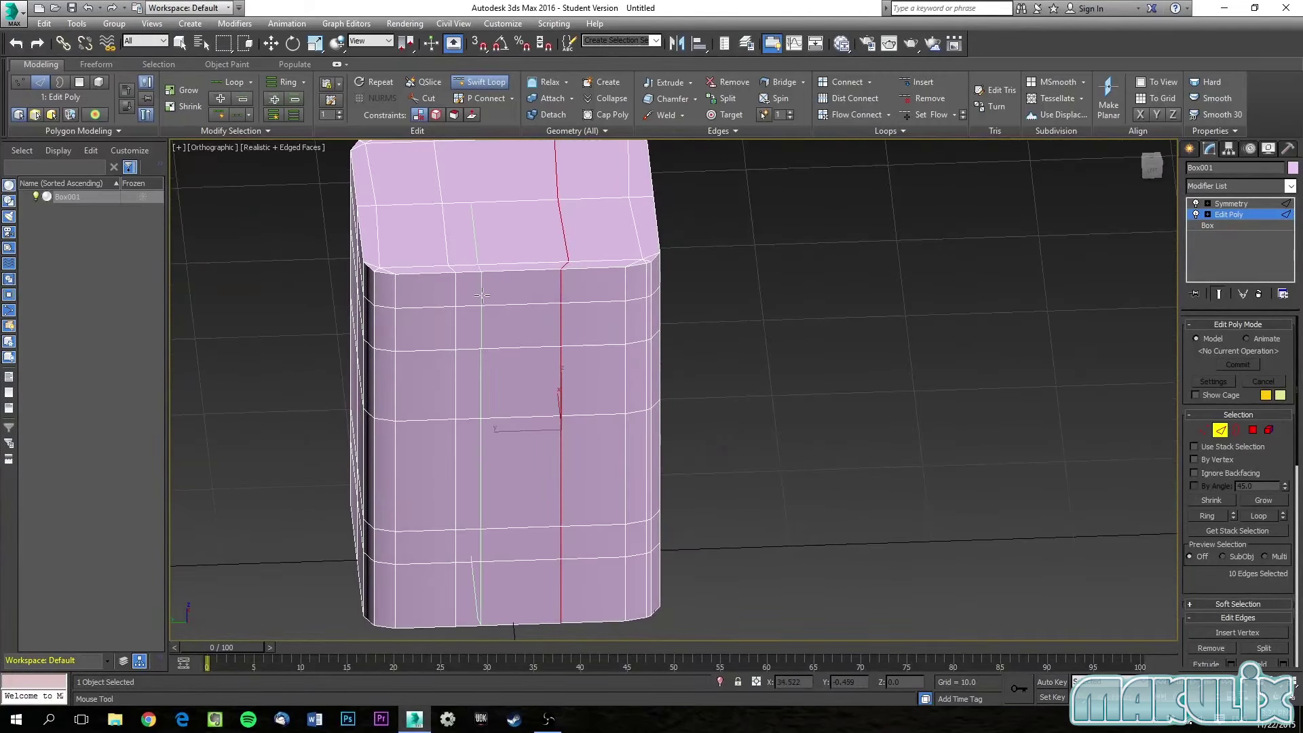
key("w")
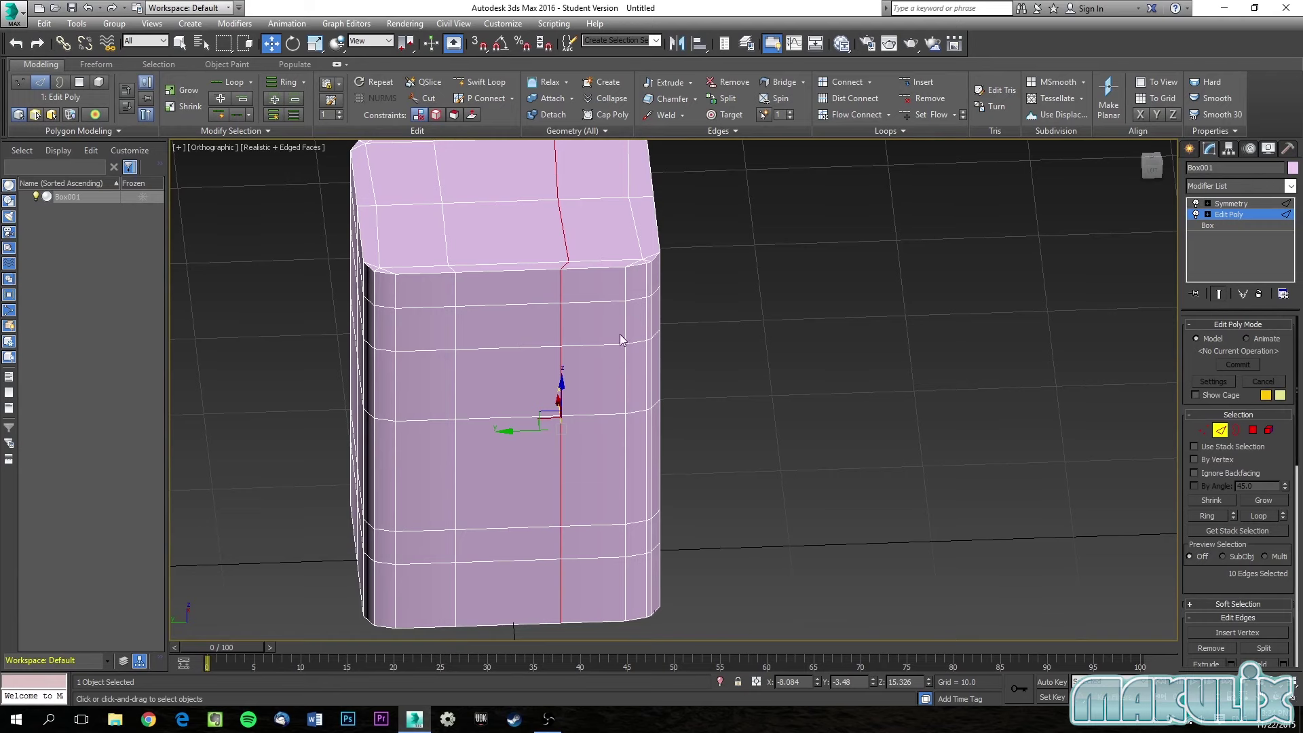
middle_click_drag(554, 289, 511, 278, "alt")
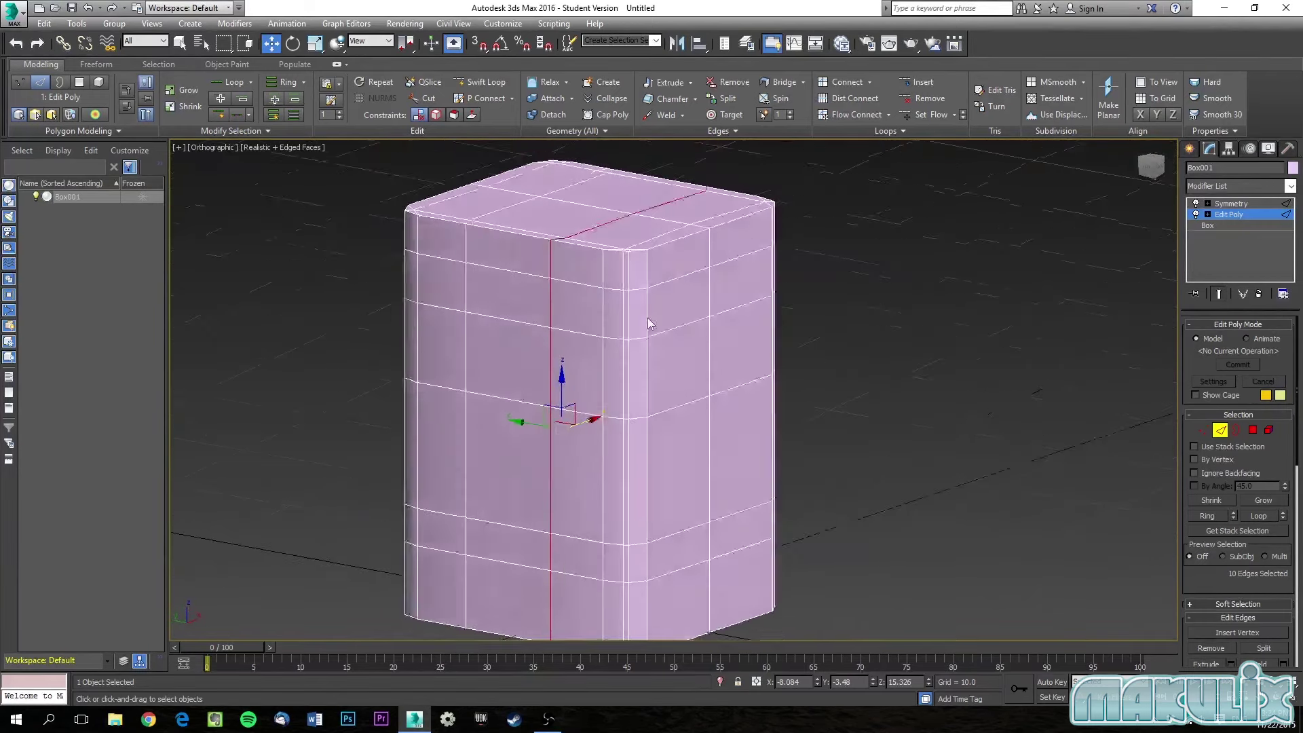
In the front view, switch to vertex editing and move the box's top corner vertices down and inward to round the upper edge.
key("f")
scroll(633, 316, "up", 10)
scroll(631, 303, "down", 5)
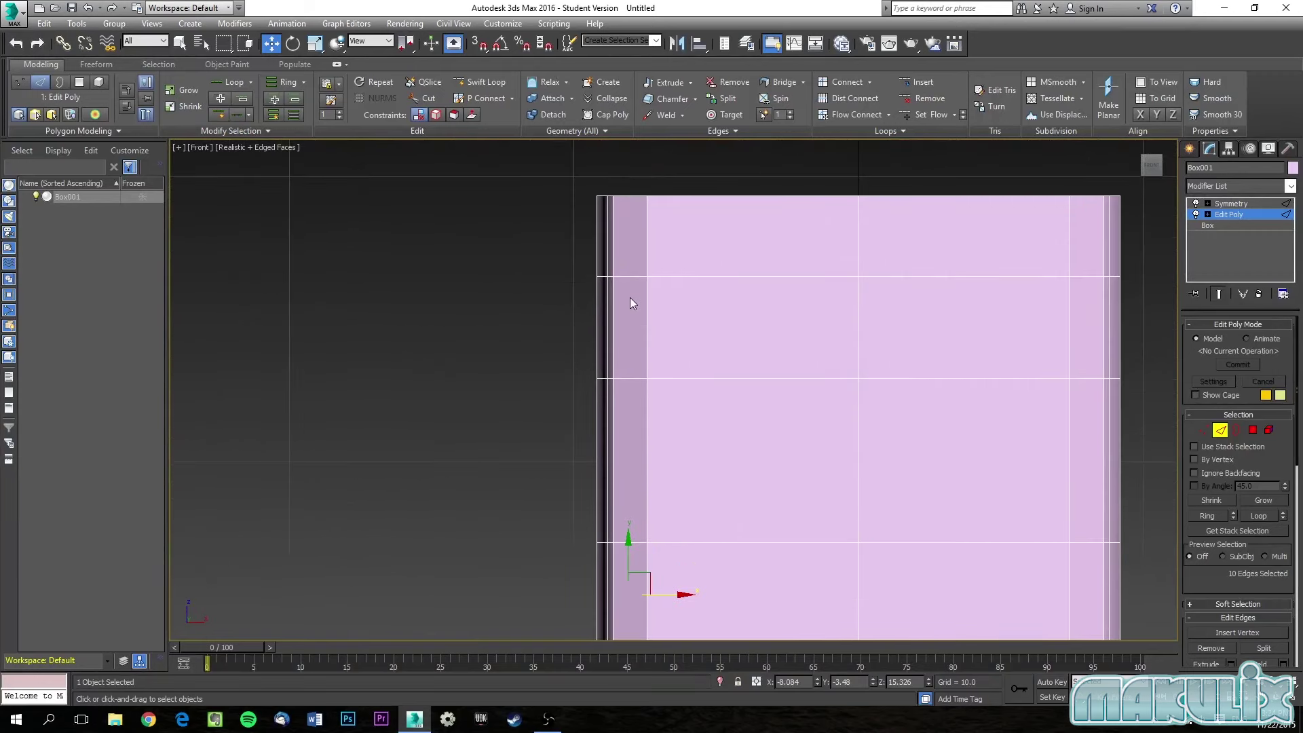
scroll(568, 282, "up", 5)
middle_click_drag(568, 270, 565, 271)
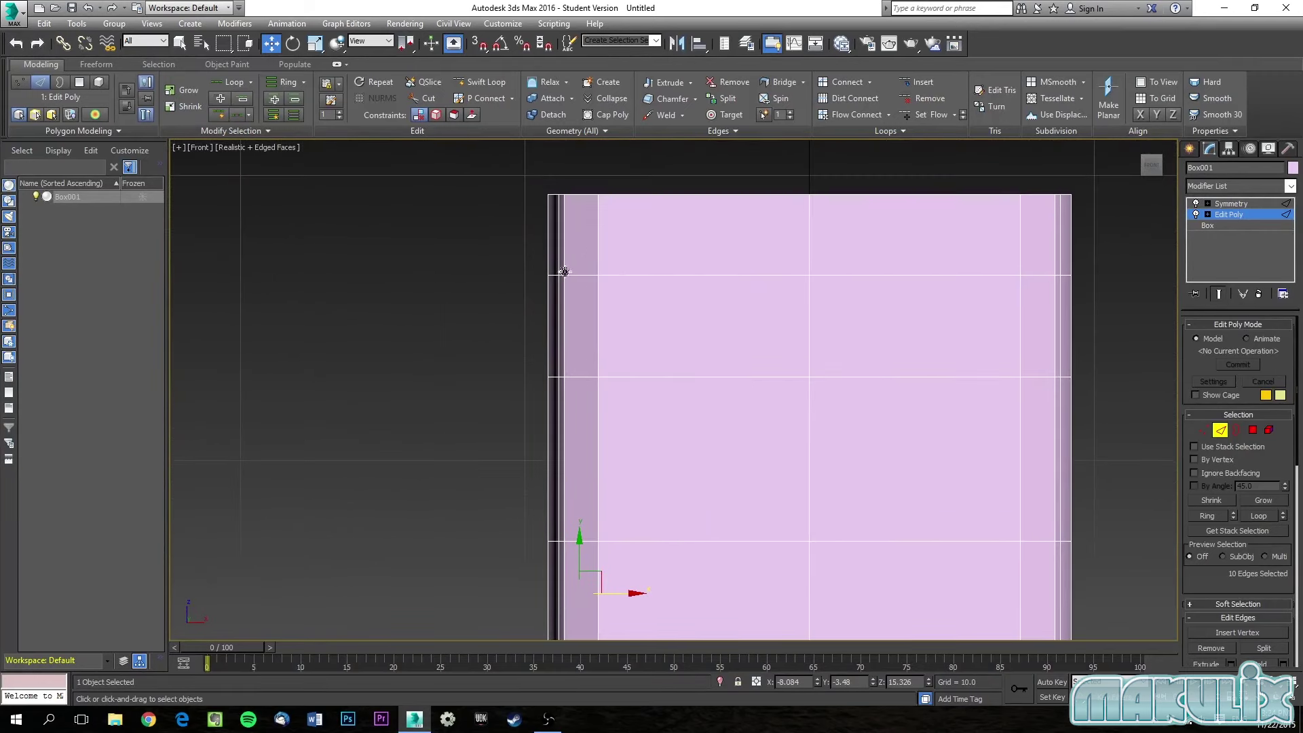
left_click_drag(560, 197, 562, 198)
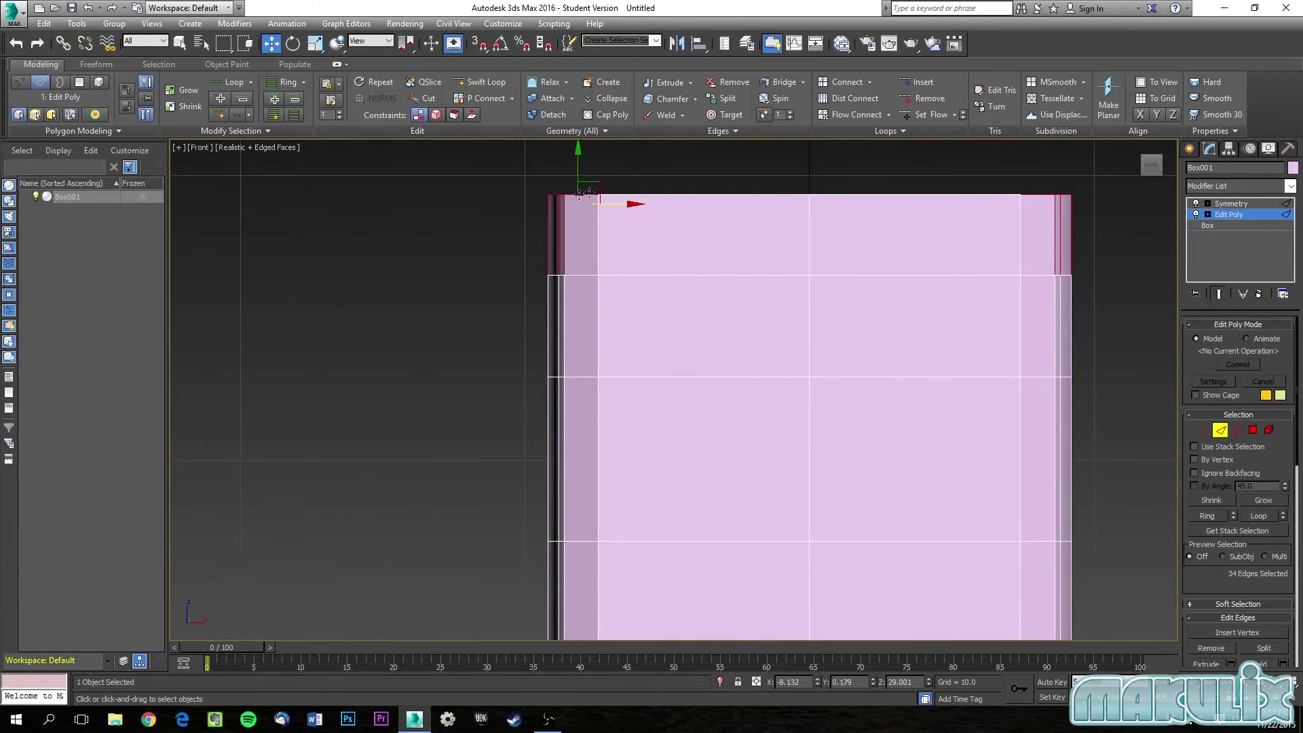
left_click(1204, 431)
left_click_drag(502, 168, 564, 208)
left_click(552, 202)
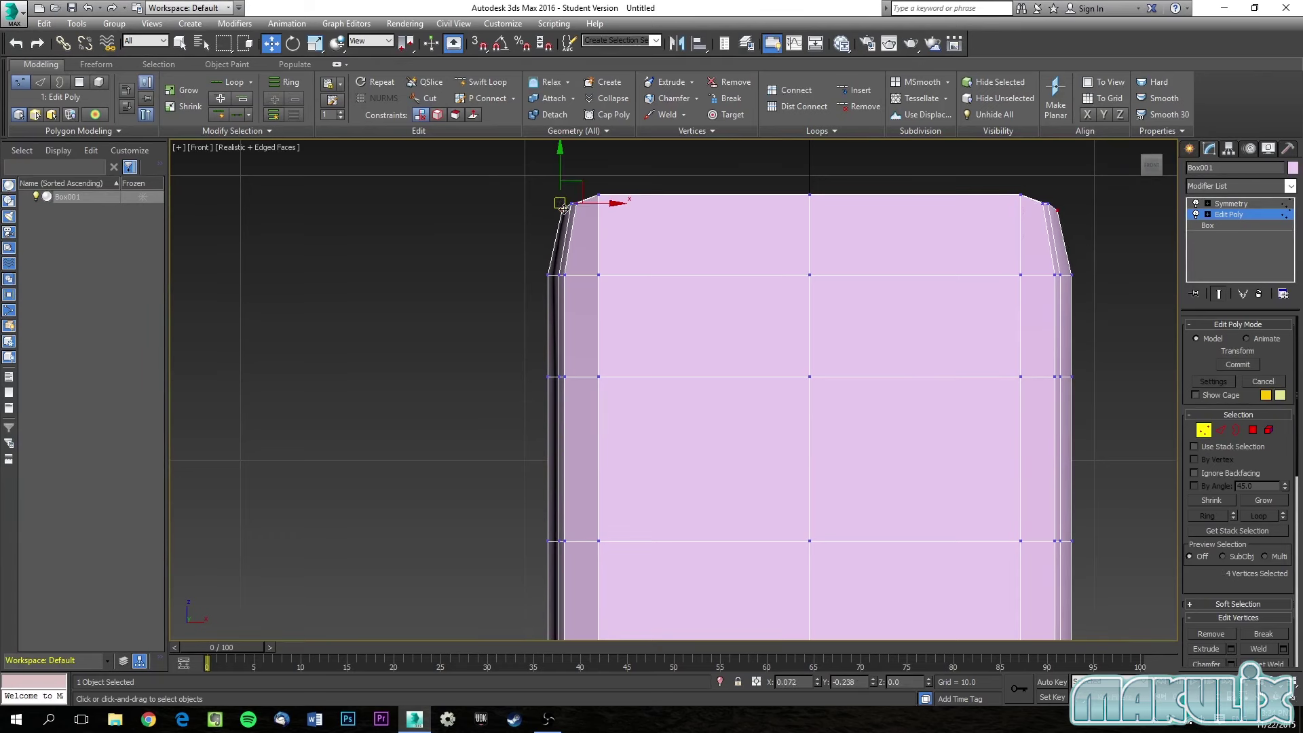
left_click(599, 196)
left_click_drag(599, 194, 597, 197)
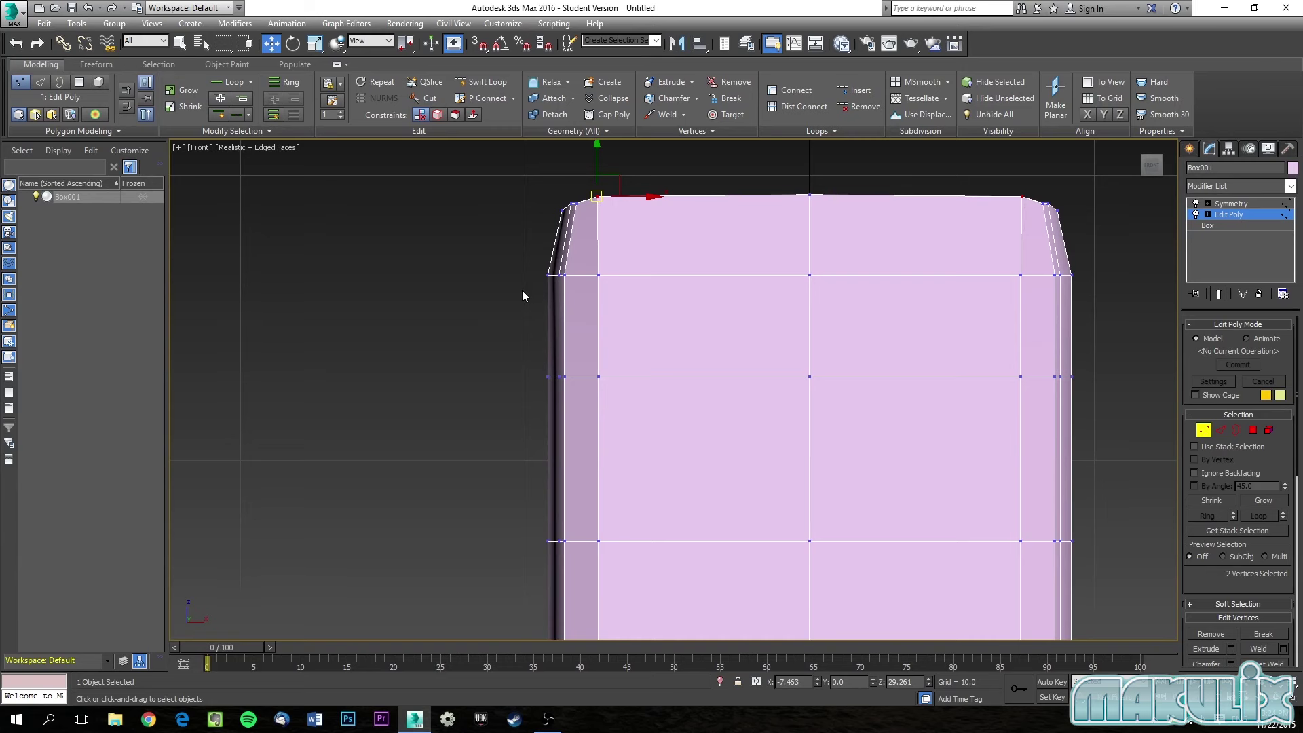
Move the side vertices of the two horizontal rows below the top edge outward to bulge the upper part.
left_click_drag(525, 263, 556, 269)
middle_click_drag(509, 369, 507, 361)
scroll(507, 361, "down", 3)
scroll(483, 308, "up", 3)
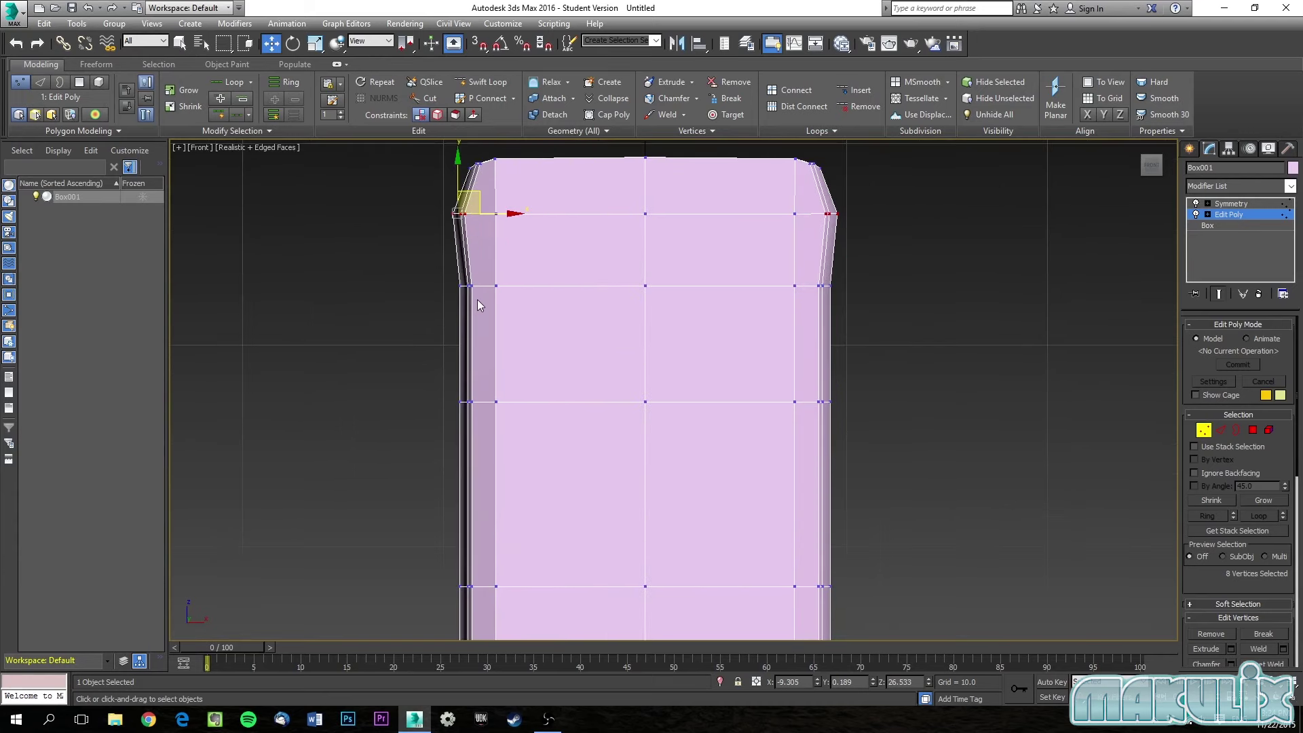
left_click_drag(473, 290, 465, 271)
Move the middle row's side vertices inward and those of the two lower rows outward to shape the side profile.
left_click(458, 400)
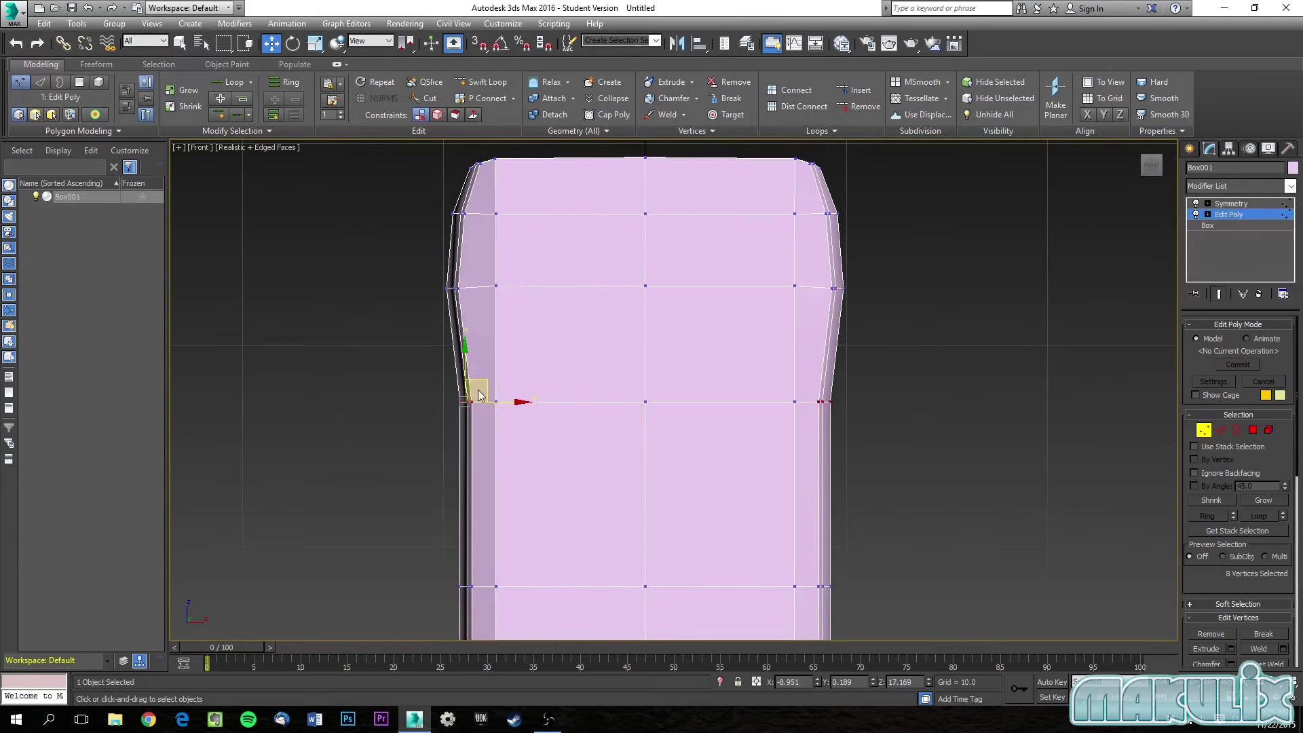
left_click(457, 542)
middle_click_drag(457, 542, 414, 474)
scroll(425, 485, "up", 2)
scroll(430, 496, "down", 2)
left_click_drag(445, 499, 439, 463)
left_click_drag(412, 522, 436, 527)
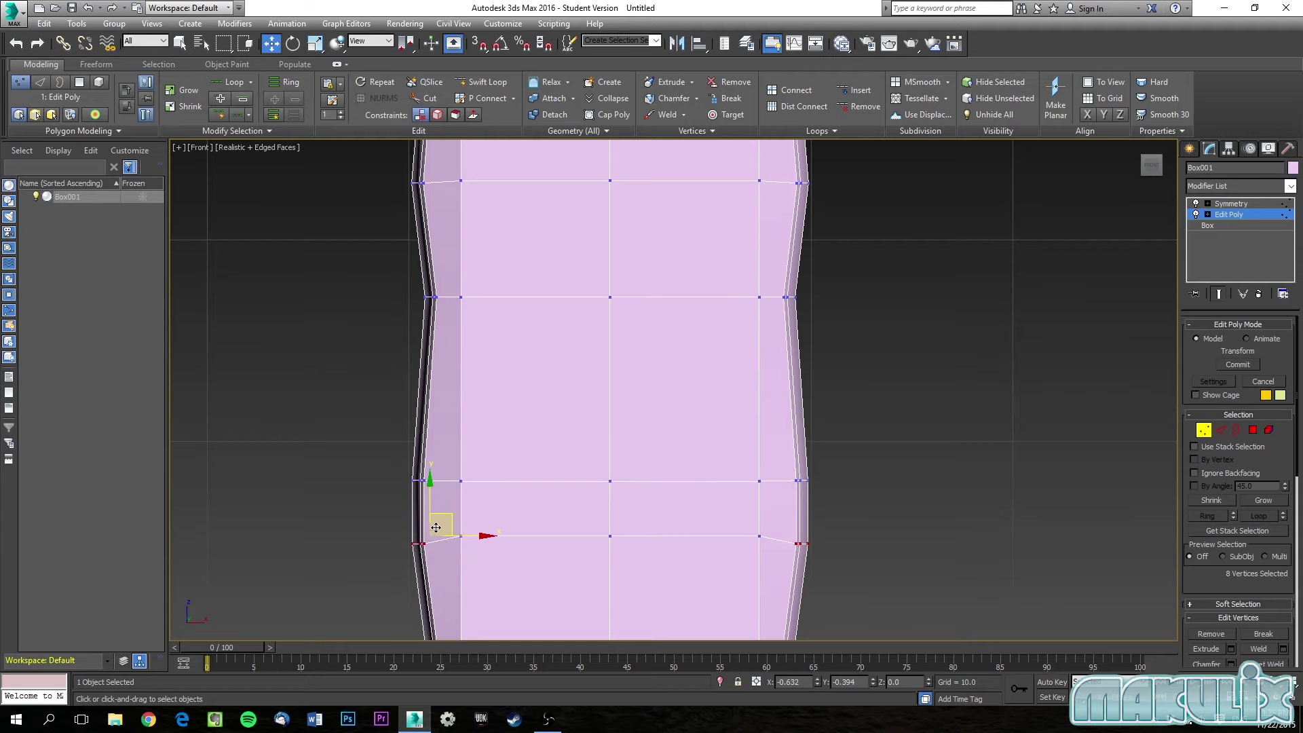
In the left view, move the box's front top corner vertices inward to bevel the front upper edge.
middle_click_drag(541, 491, 521, 503)
scroll(524, 405, "down", 4)
middle_click_drag(484, 390, 434, 428)
key("l")
scroll(693, 332, "up", 8)
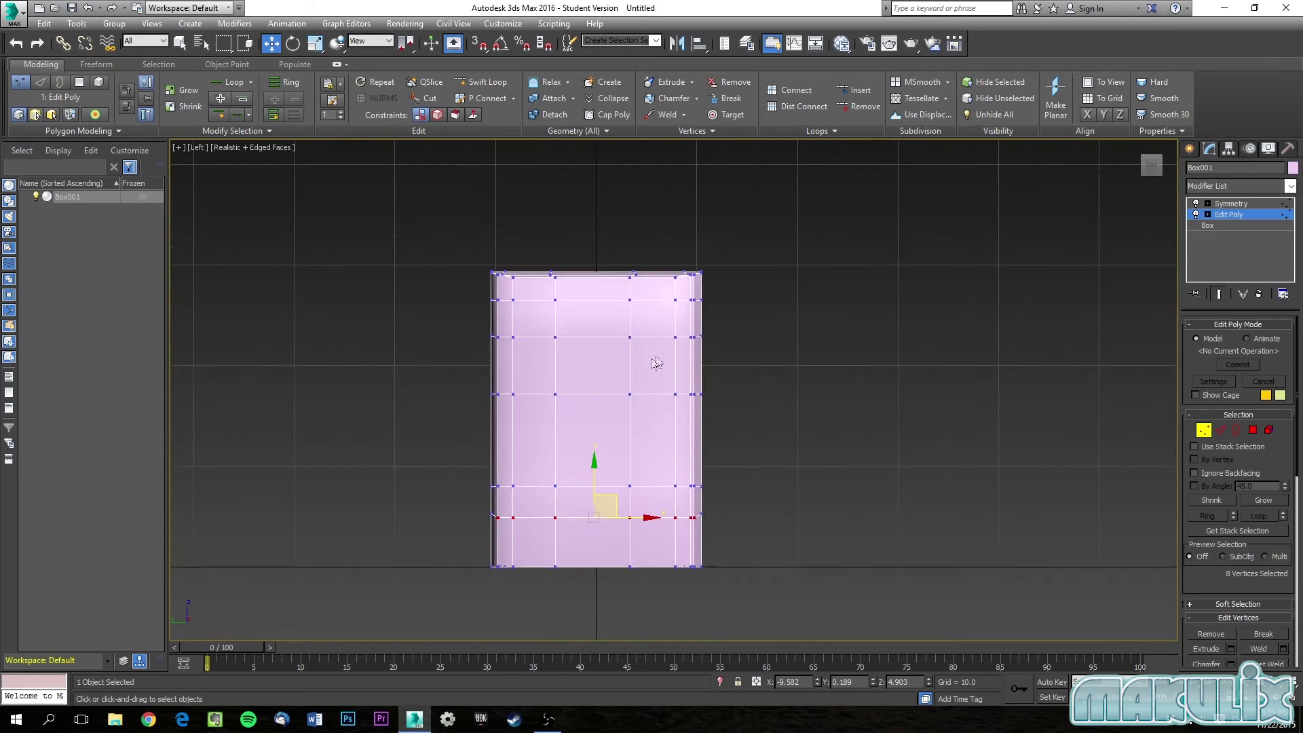
scroll(706, 283, "up", 2)
scroll(722, 254, "down", 2)
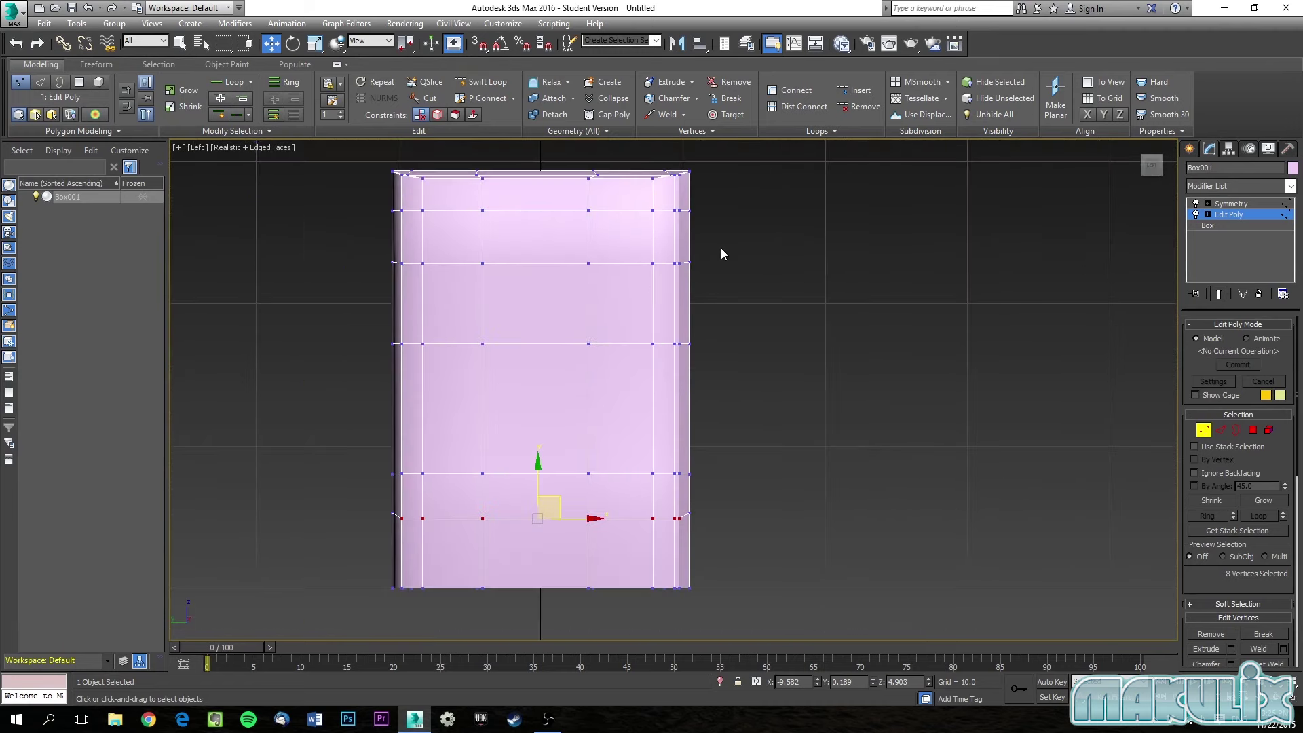
left_click_drag(714, 164, 642, 197)
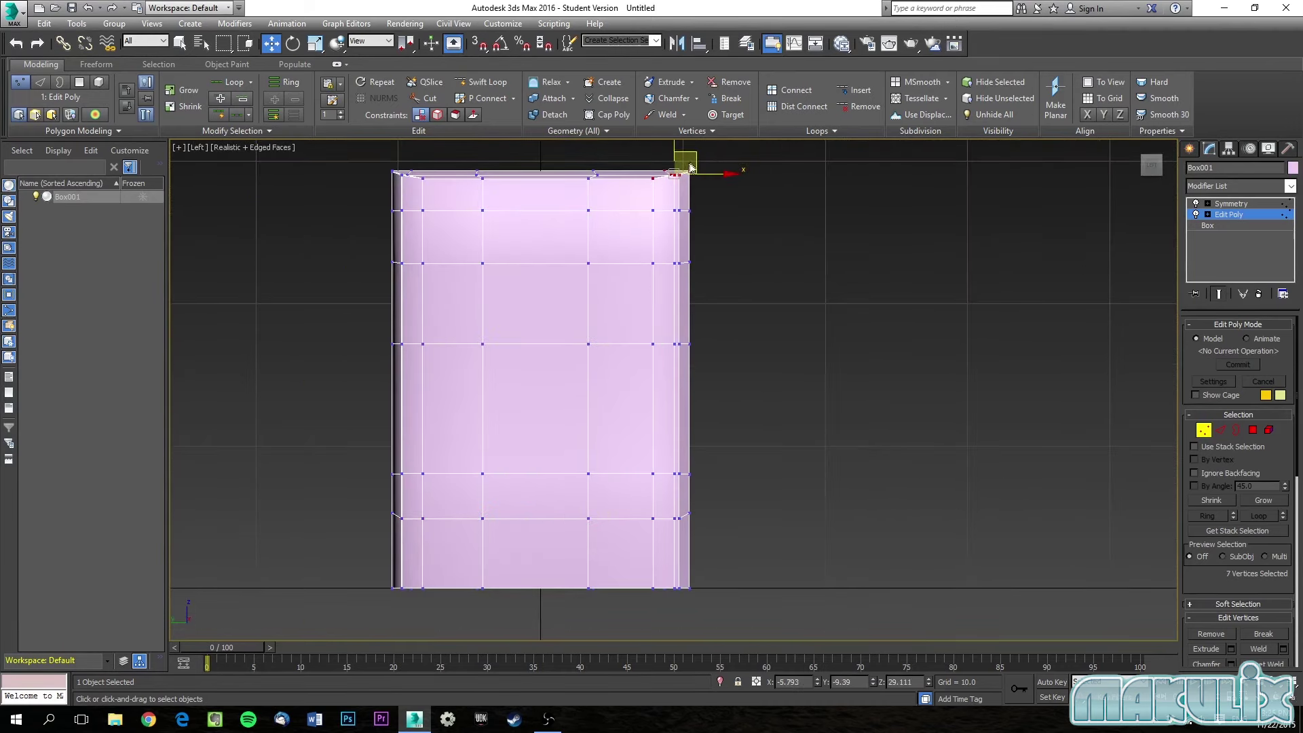
left_click_drag(690, 157, 669, 158)
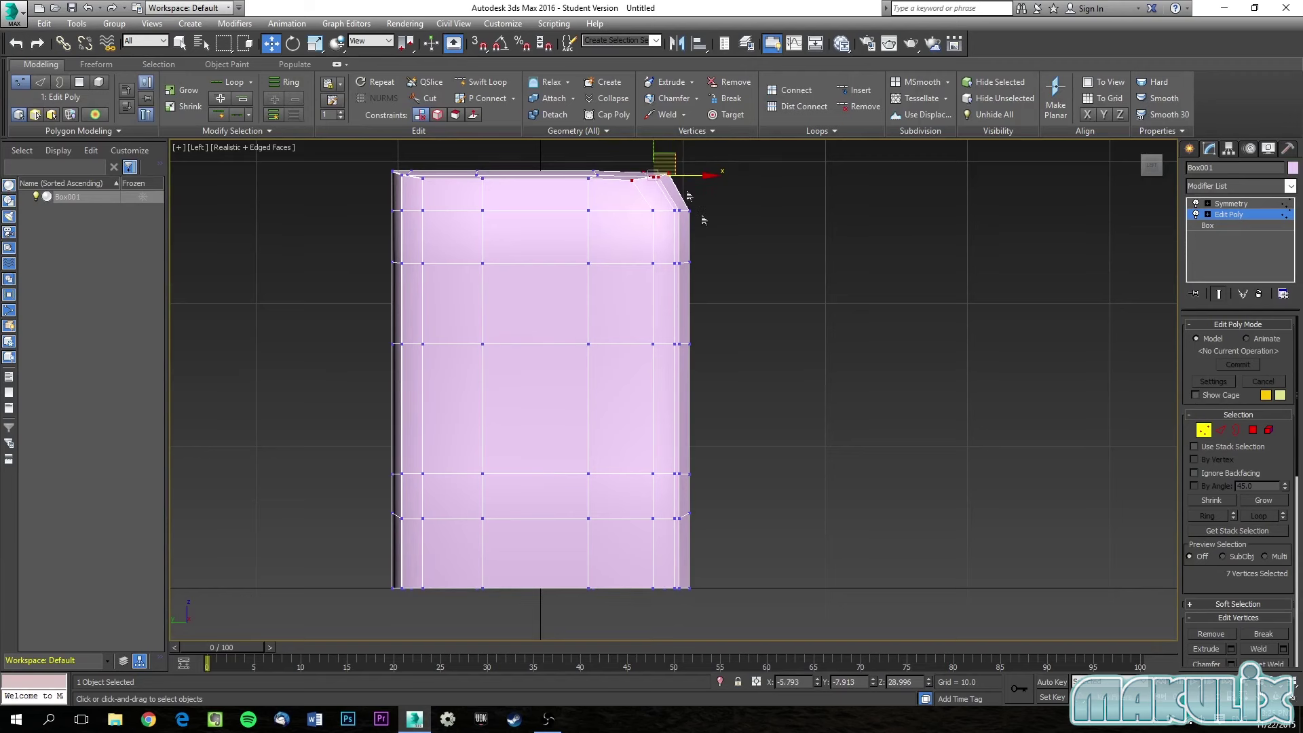
Move the middle row's vertices inward at the front and back, and the front vertices just below the top edge slightly outward.
left_click(705, 258)
left_click_drag(710, 371, 672, 327)
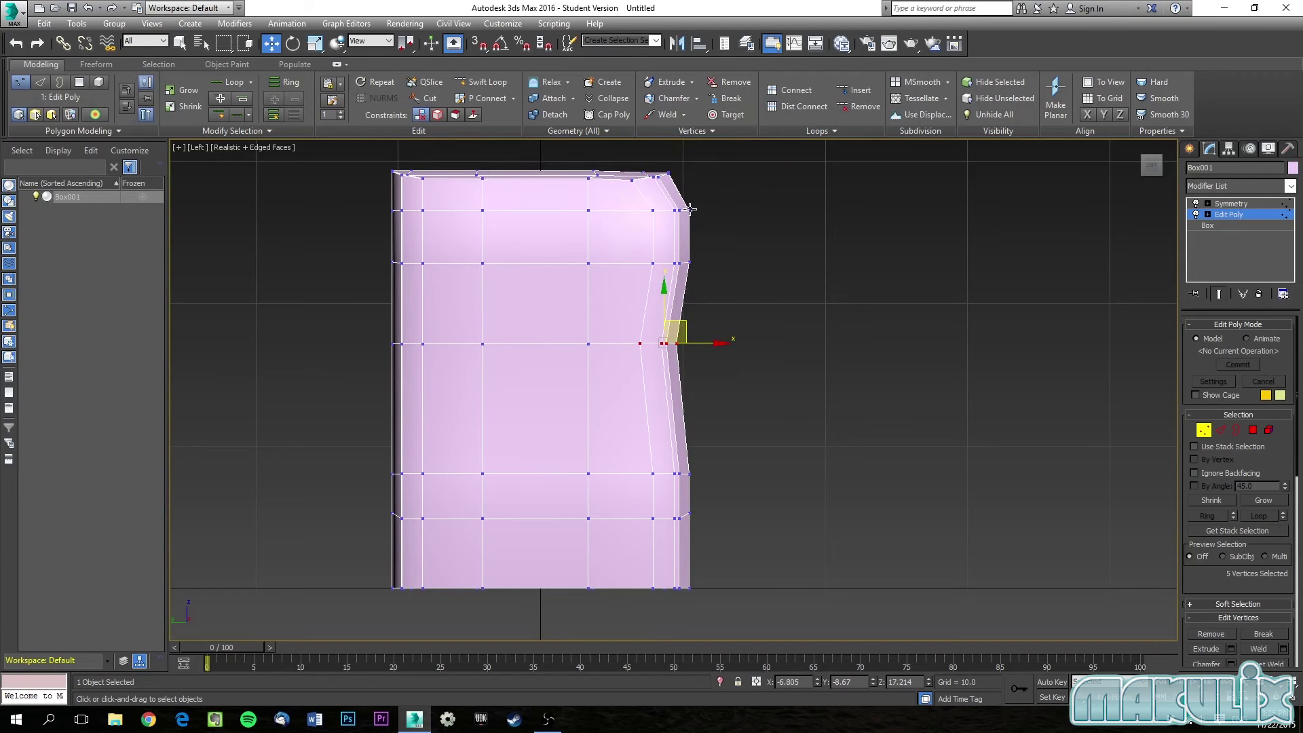
left_click_drag(652, 219, 704, 197)
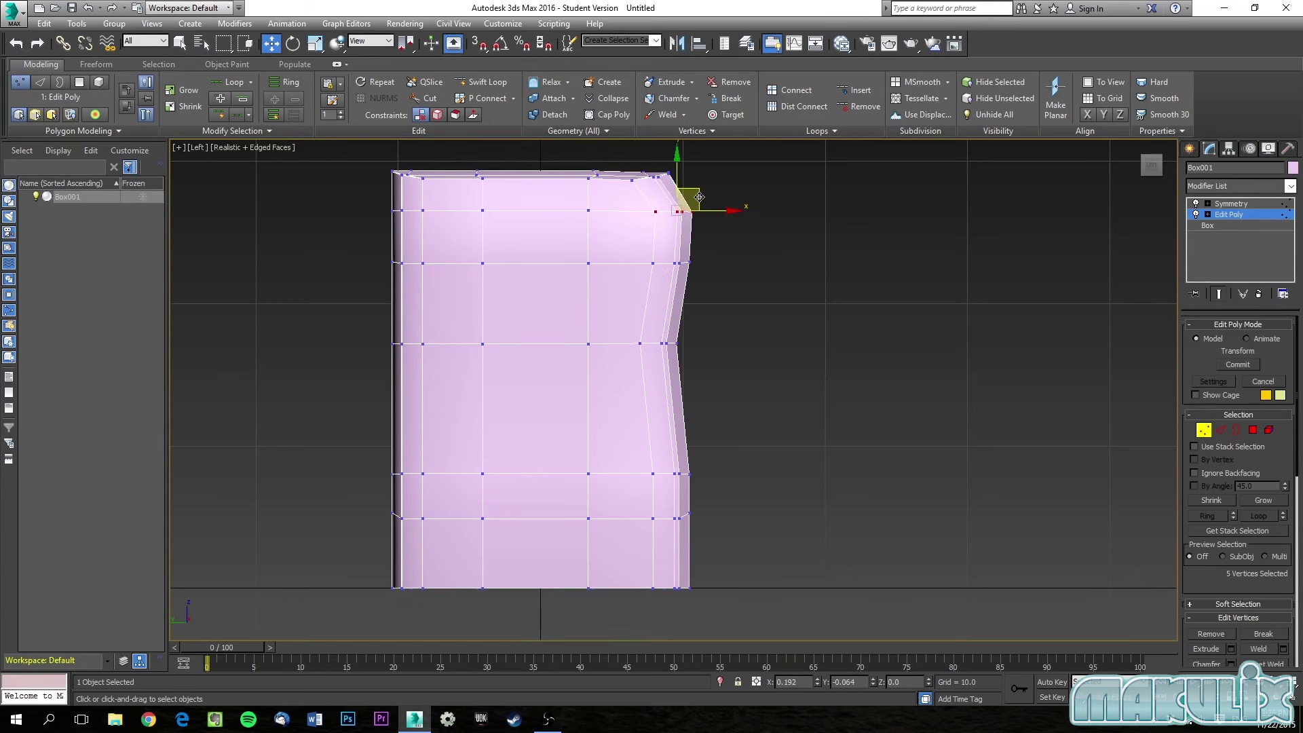
left_click(560, 321)
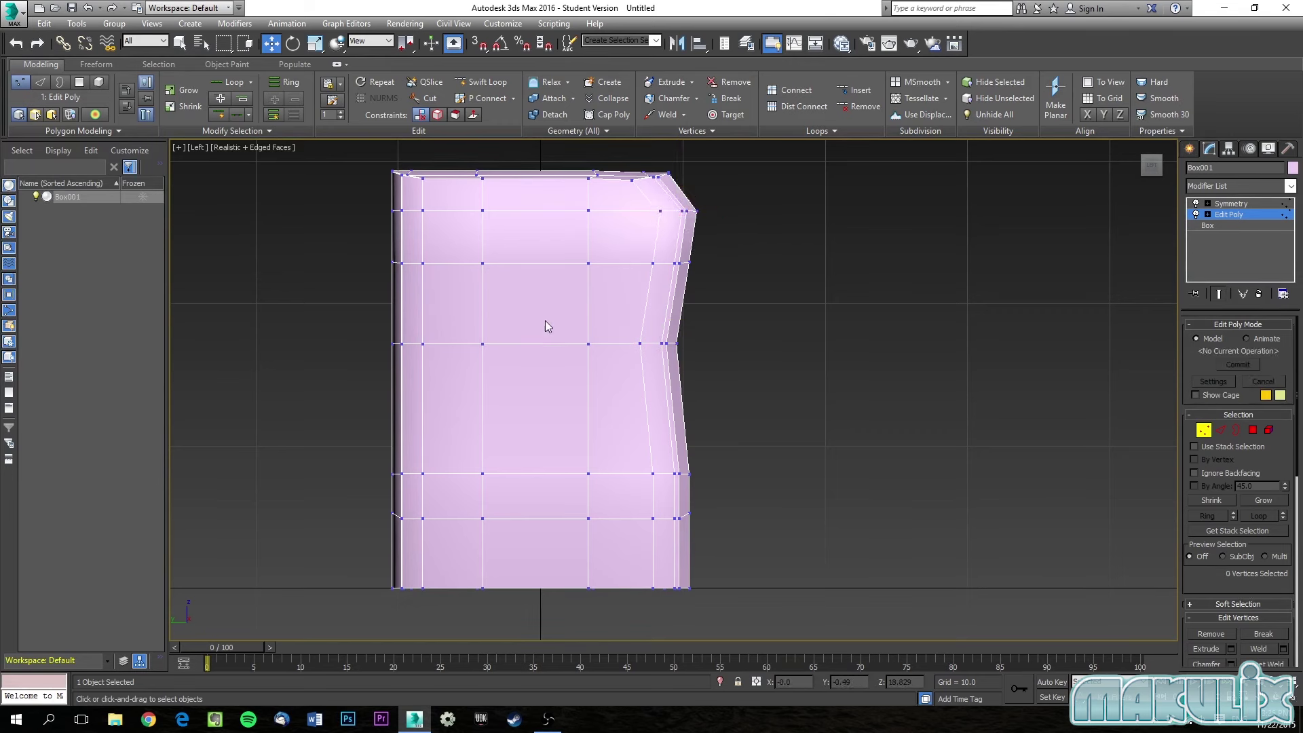
left_click_drag(363, 328, 454, 372)
left_click_drag(422, 328, 430, 328)
Move the front face's corner vertex on the first row below the top edge straight up towards that edge.
middle_click_drag(320, 330, 528, 352, "alt")
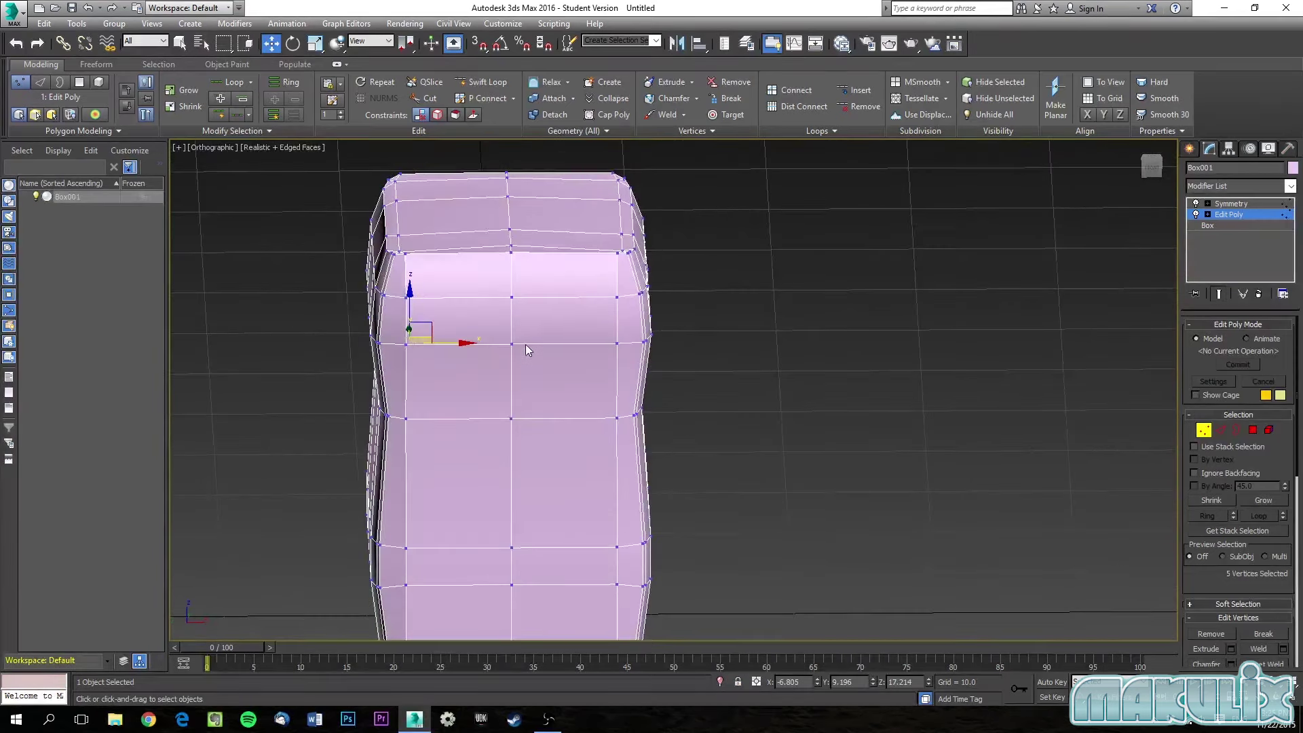
middle_click_drag(571, 332, 872, 361, "alt")
scroll(828, 324, "up", 6)
scroll(727, 306, "up", 4)
middle_click_drag(769, 317, 847, 315, "alt")
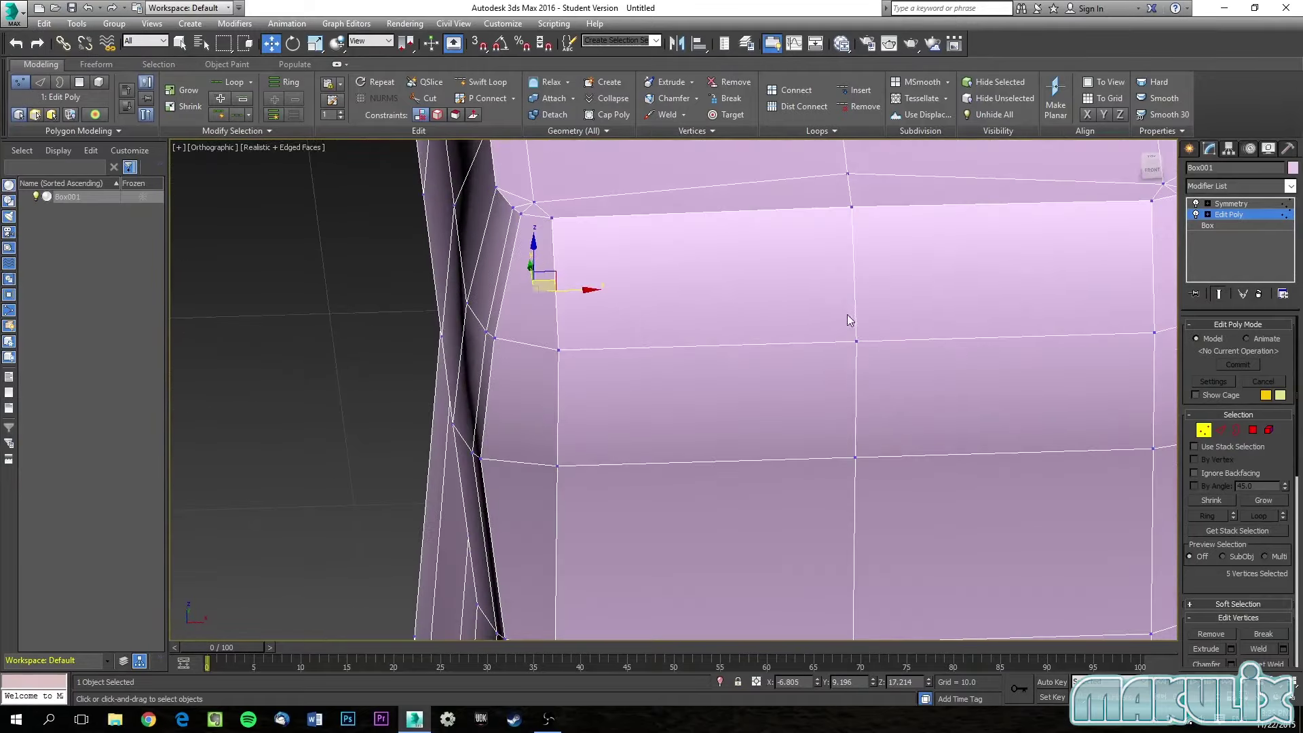
mouse_move(541, 356)
middle_mouse_down("alt")
mouse_move(617, 346)
mouse_move(666, 308)
mouse_move(555, 363)
mouse_move(467, 351)
middle_mouse_up("alt")
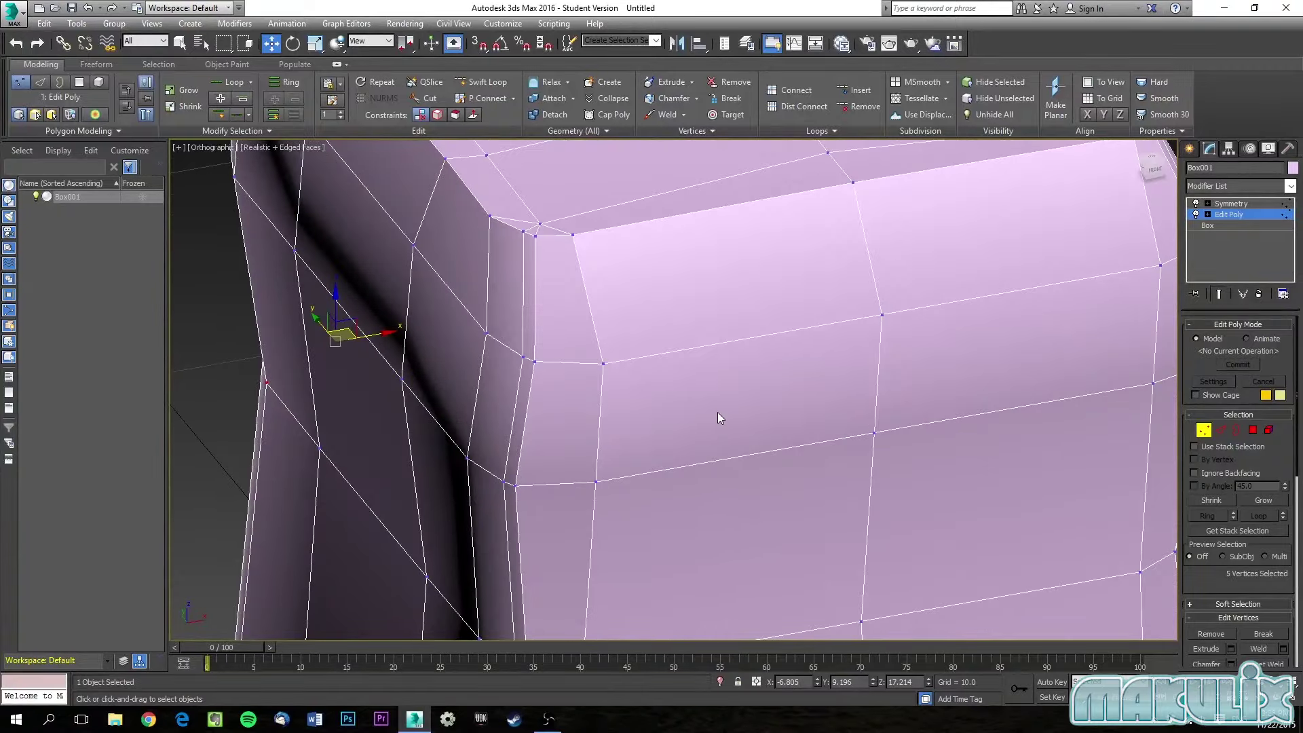
middle_click_drag(718, 412, 610, 445, "alt")
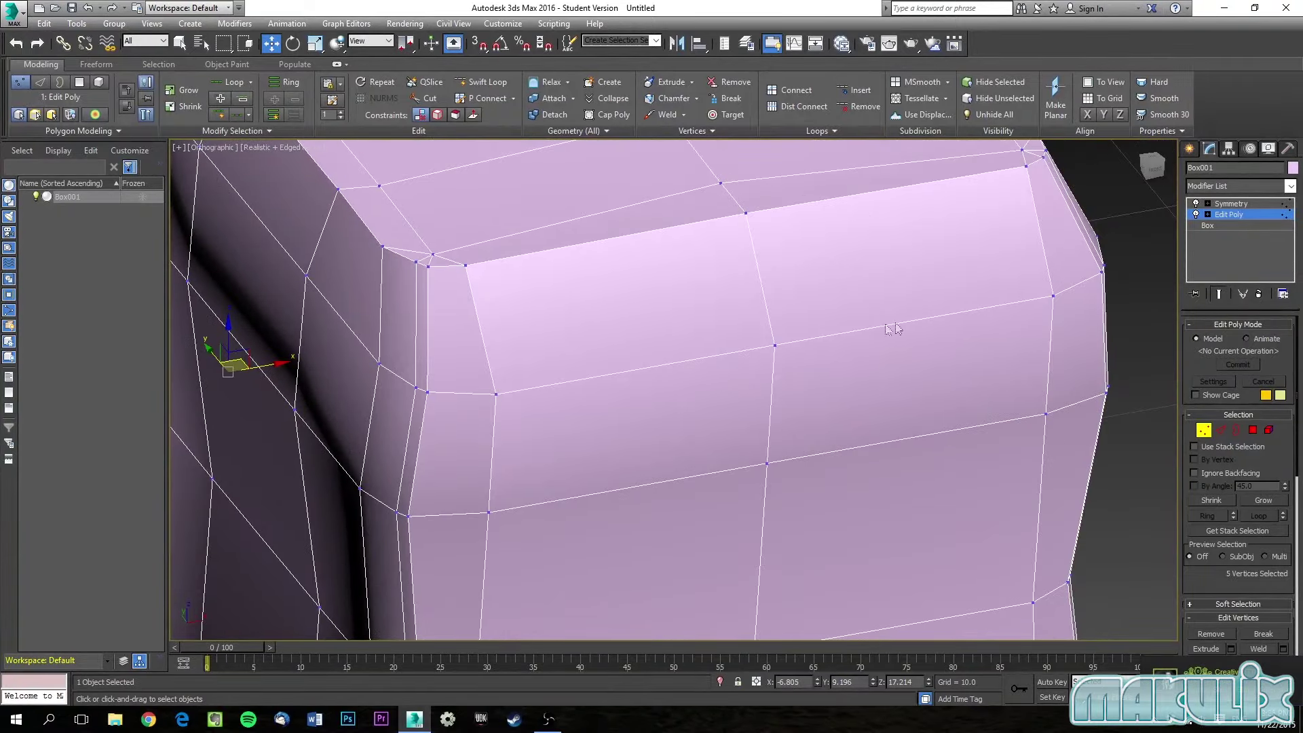
left_click(1206, 430)
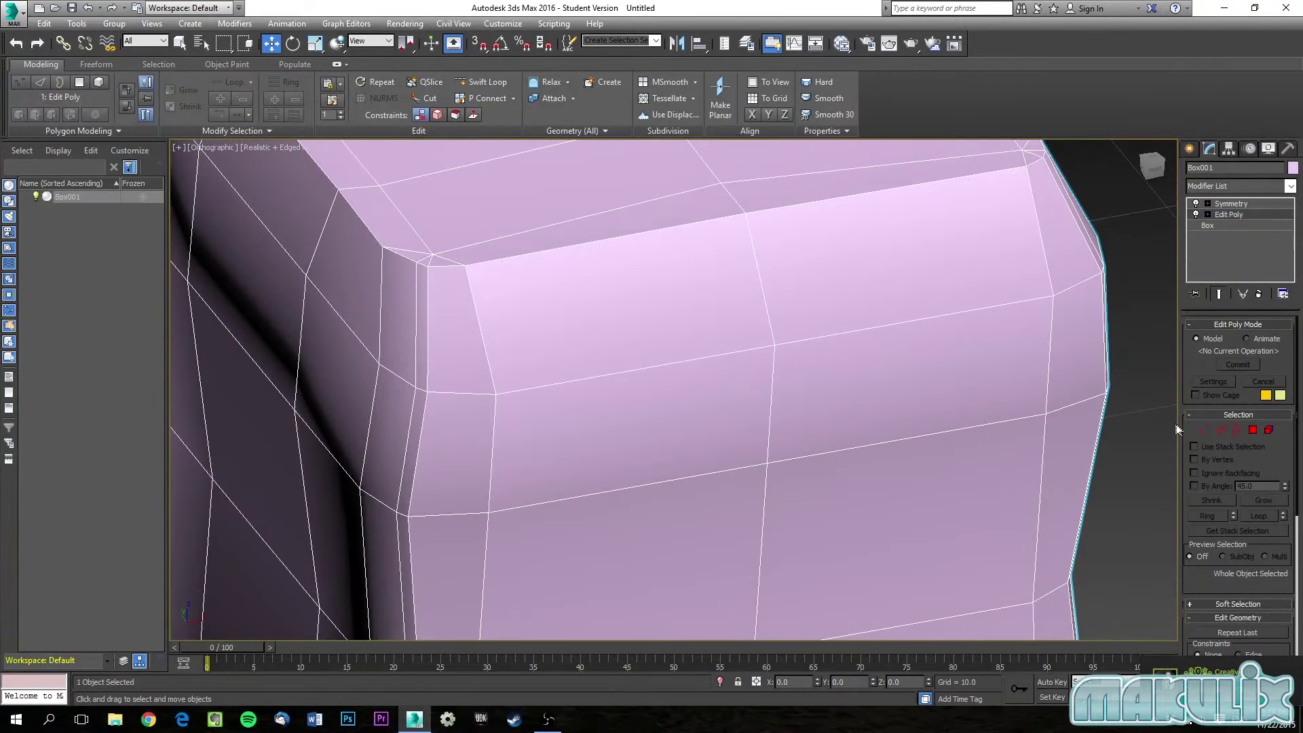
left_click(1202, 430)
left_click(496, 394)
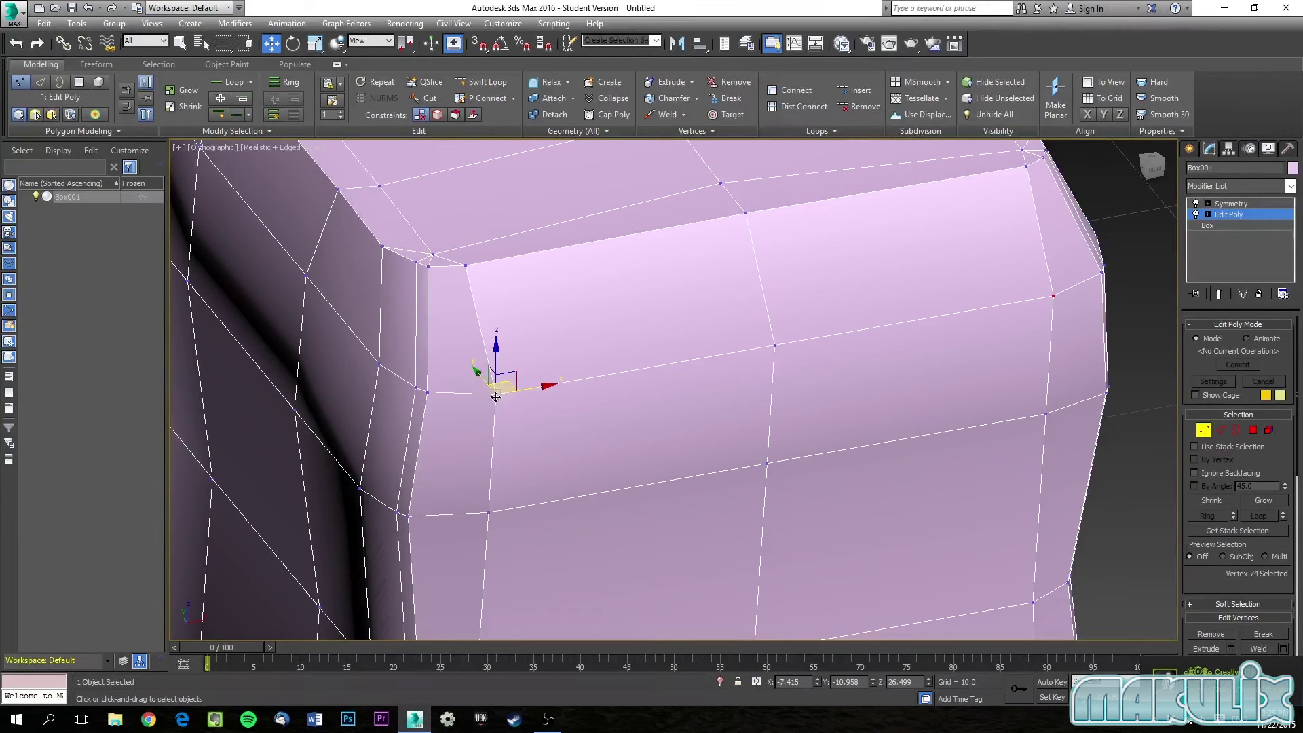
left_click_drag(496, 394, 496, 265)
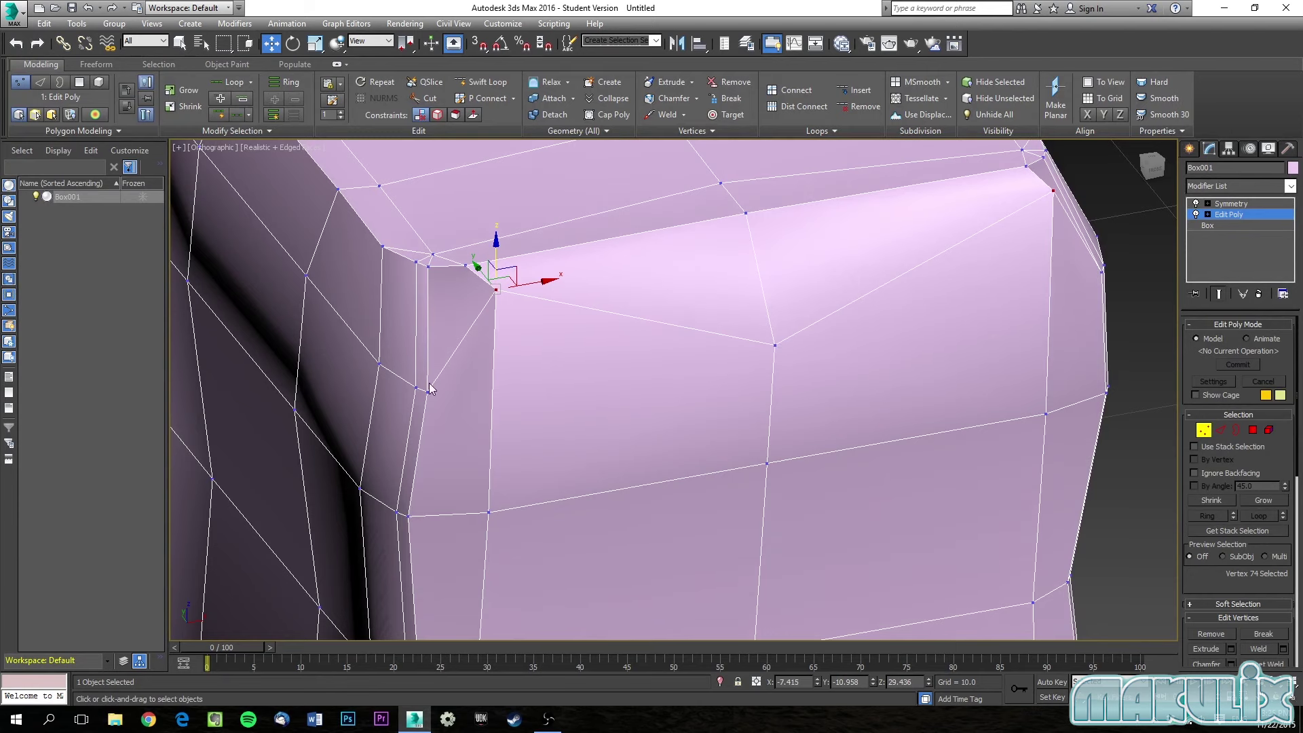
Lower the front corner vertex back to its row, and in the left view move the three lowest rows' front vertices slightly inward.
left_click_drag(494, 247, 493, 340)
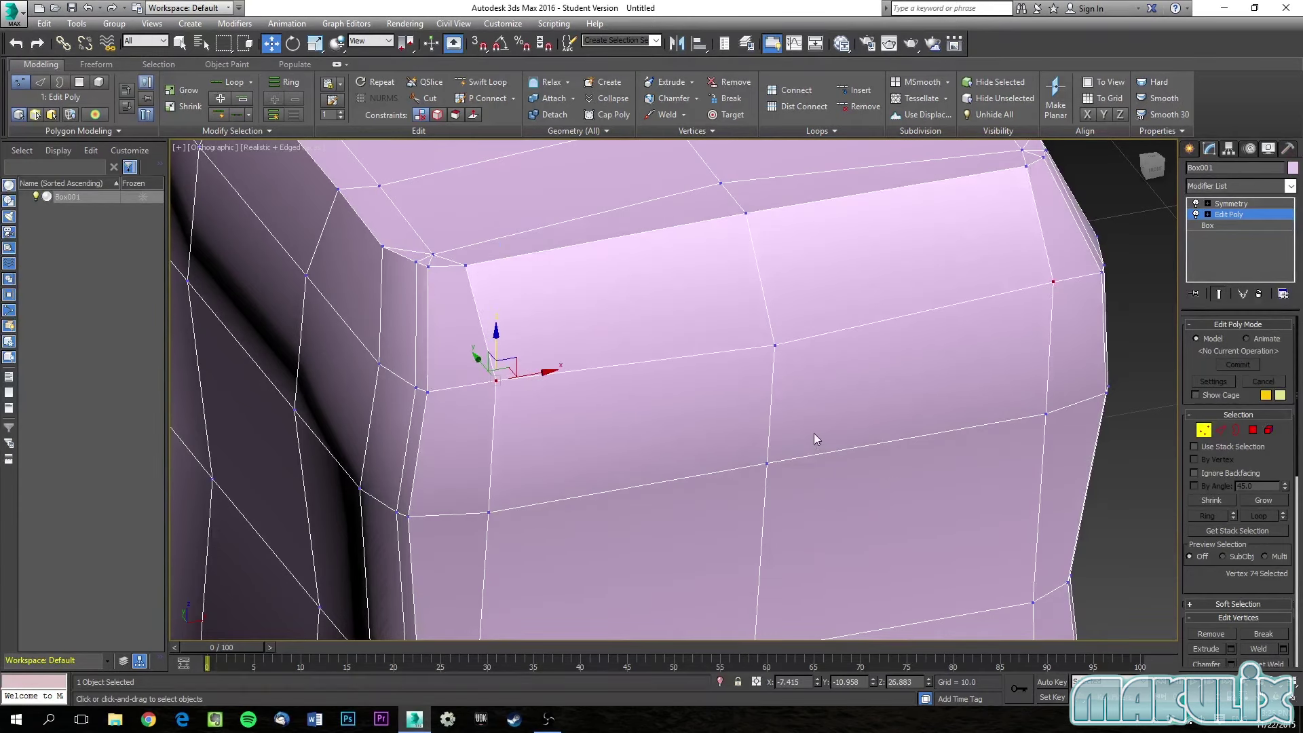
key("f")
key("l")
scroll(647, 363, "up", 5)
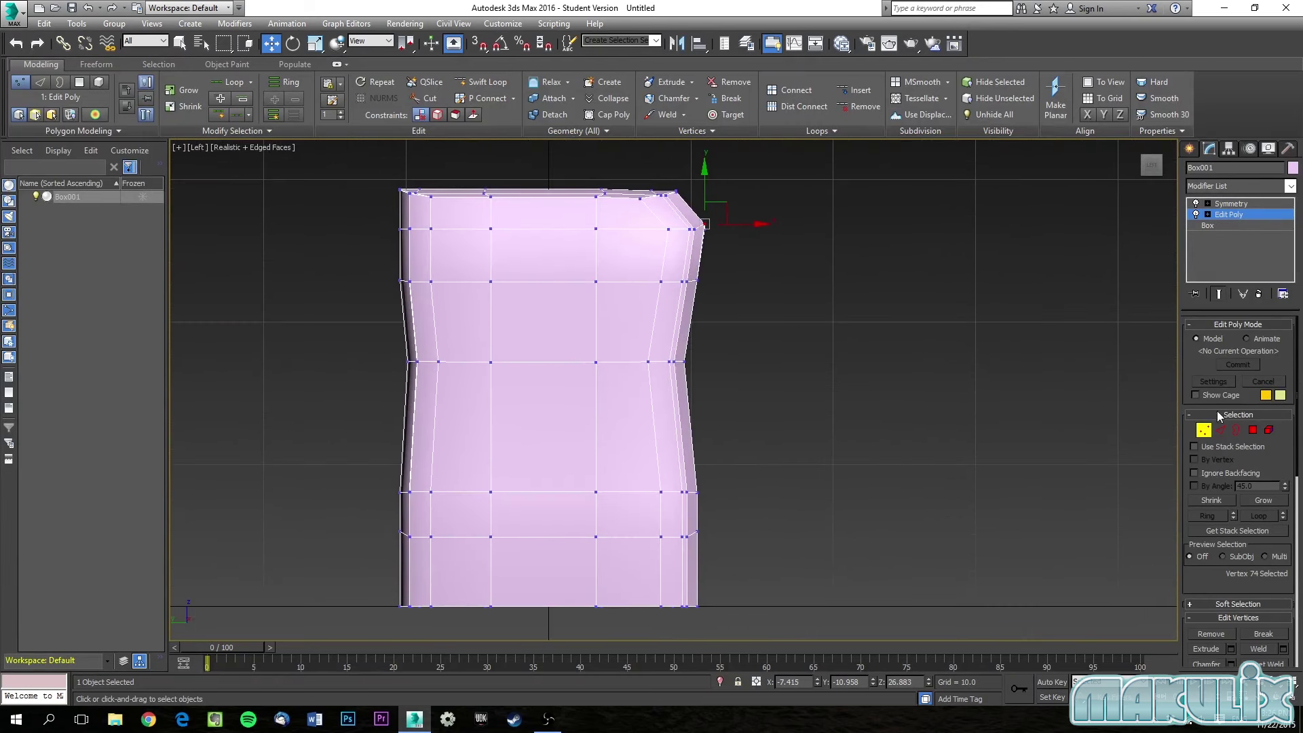
left_click_drag(779, 455, 647, 552)
left_click_drag(659, 632, 731, 588)
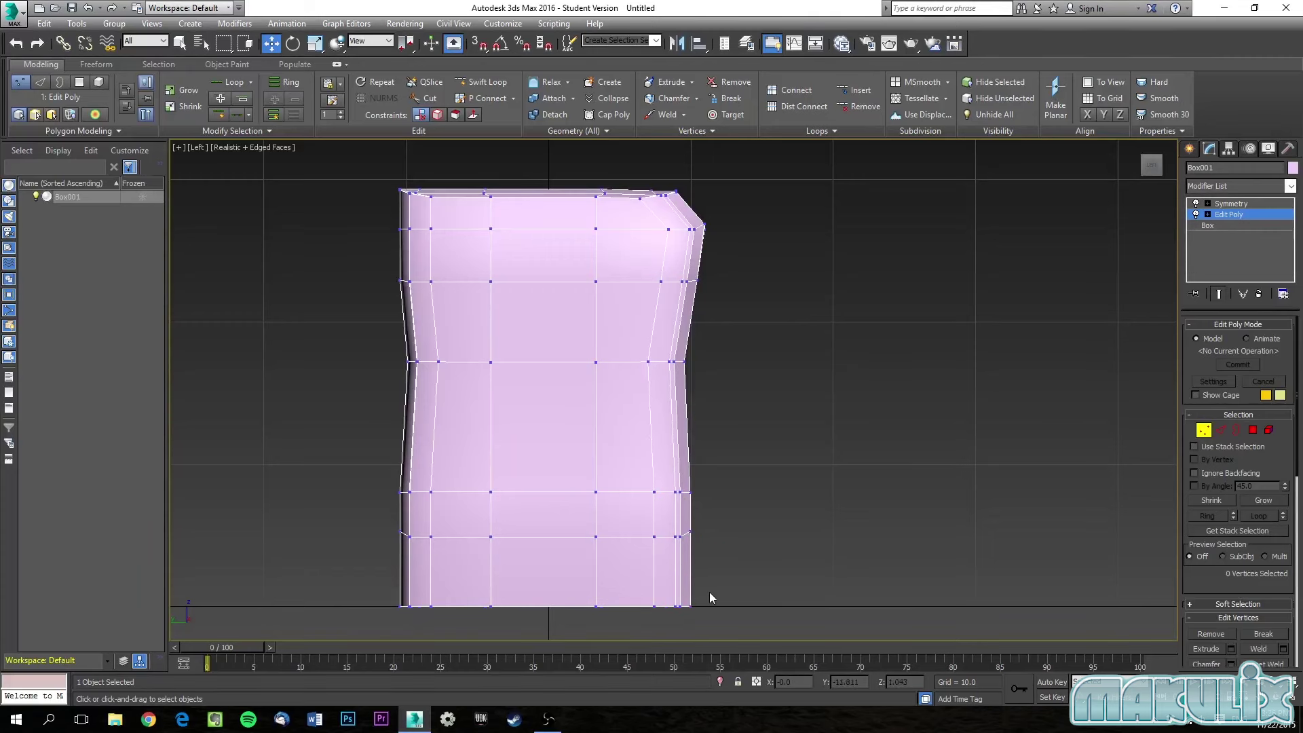
Move the bottom row's vertices inward at the front and the back to taper the base.
left_click_drag(652, 610, 652, 609)
left_click_drag(732, 605, 718, 605)
left_click(637, 630)
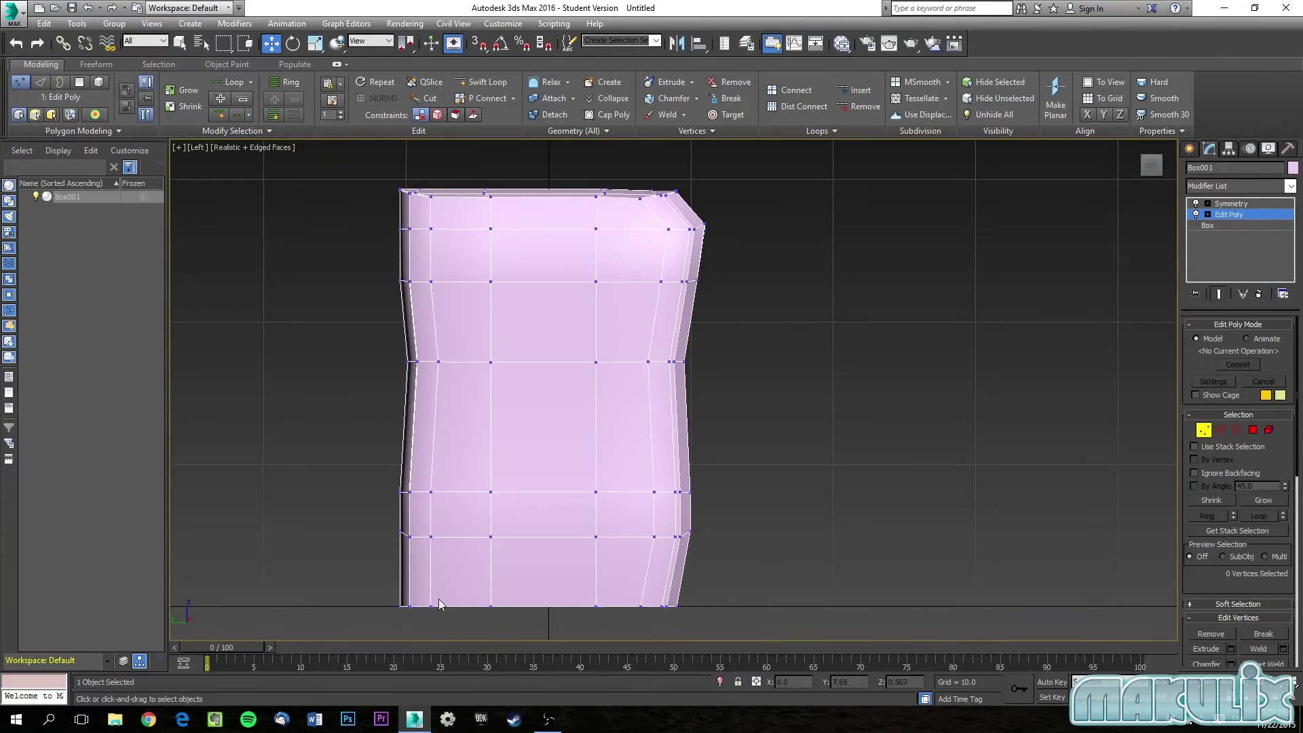
left_click_drag(429, 614, 470, 607)
Move the back vertices of the lower, middle and upper rows inward, and bevel the back upper edge.
left_click_drag(372, 459, 456, 606)
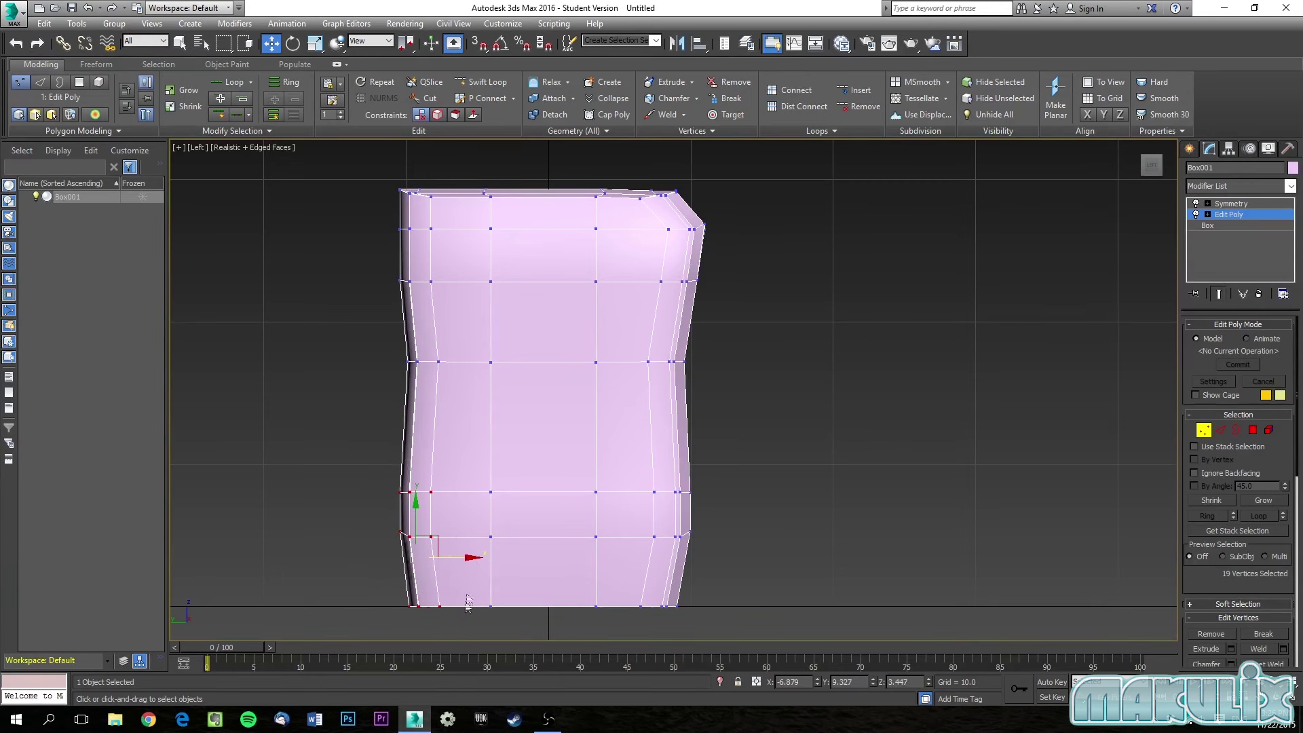
left_click_drag(473, 558, 486, 558)
left_click_drag(383, 338, 471, 362)
left_click_drag(393, 232, 380, 251)
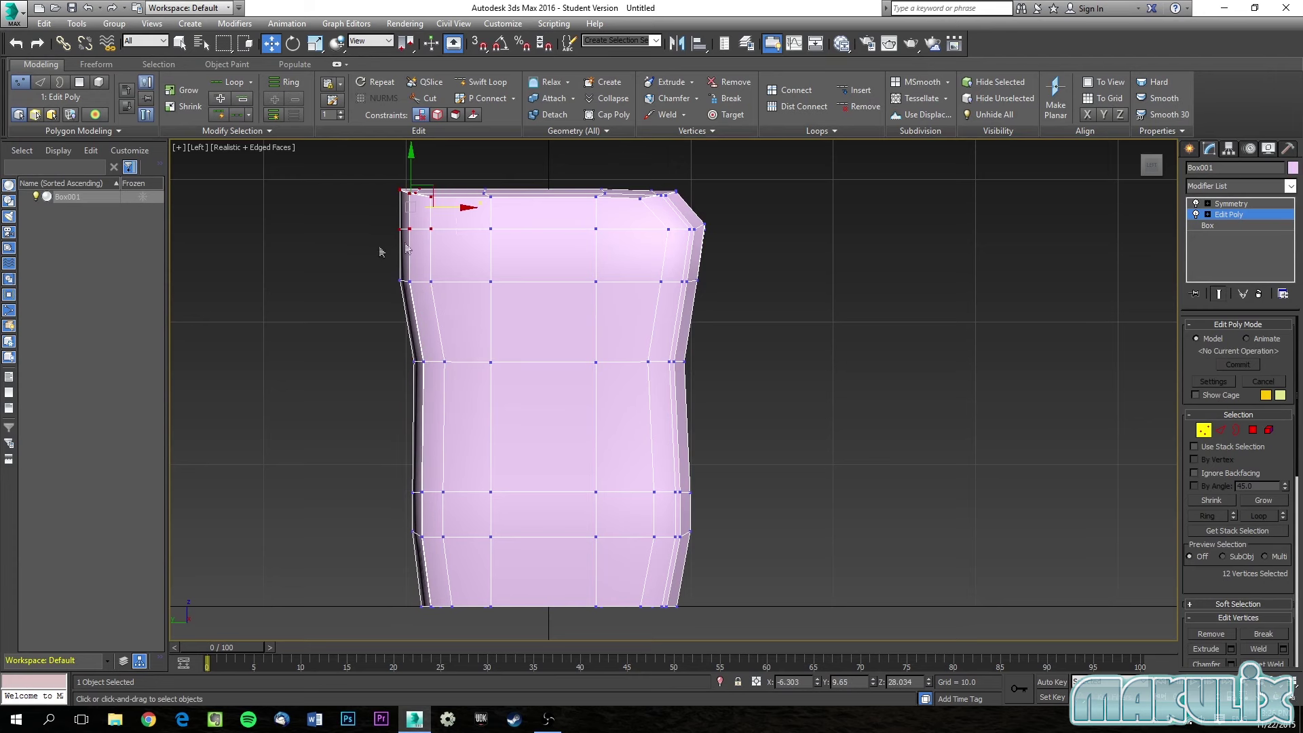
left_click_drag(466, 207, 469, 207)
left_click_drag(399, 183, 480, 193)
left_click(707, 210)
middle_click_drag(821, 349, 474, 349, "alt")
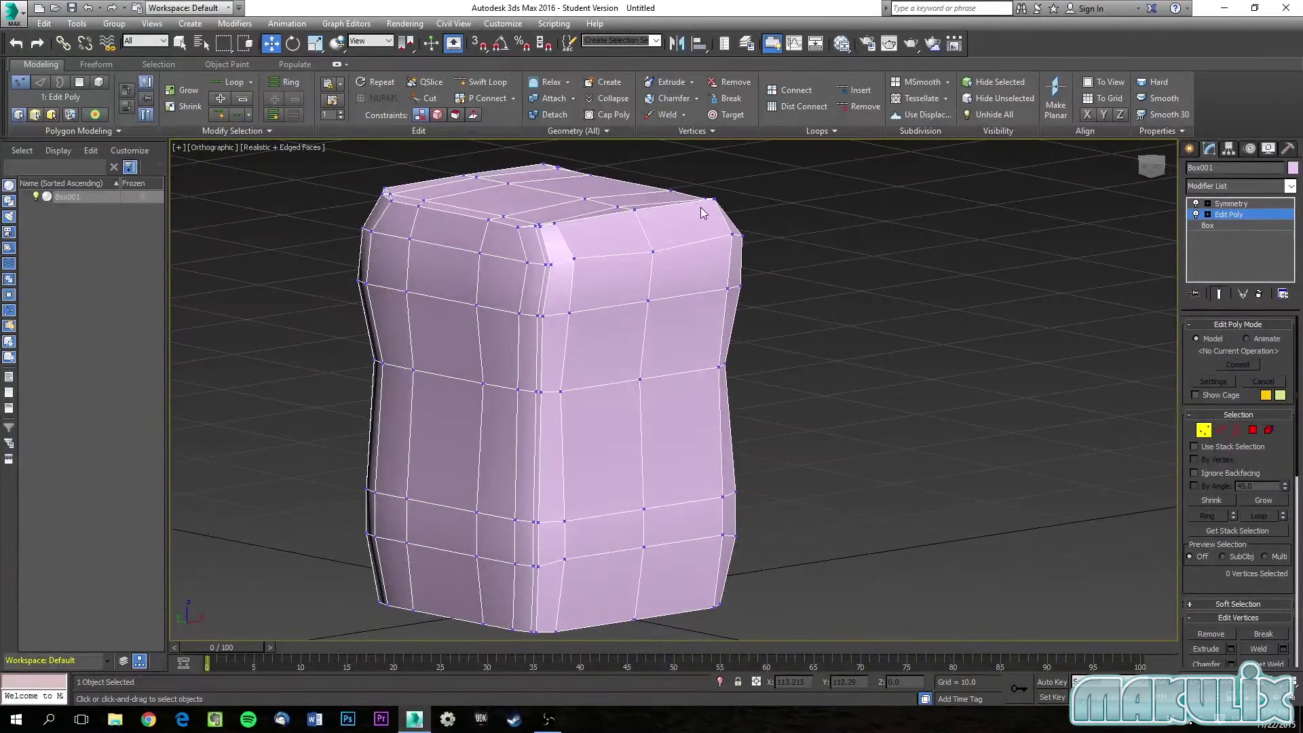
left_click_drag(516, 216, 562, 239)
middle_click_drag(562, 239, 549, 215, "alt")
left_click_drag(548, 215, 566, 224)
middle_click_drag(566, 225, 514, 314, "alt")
Select the side face's two centre columns of vertices on the upper, middle and two lower rows and move them outward.
left_click(492, 283)
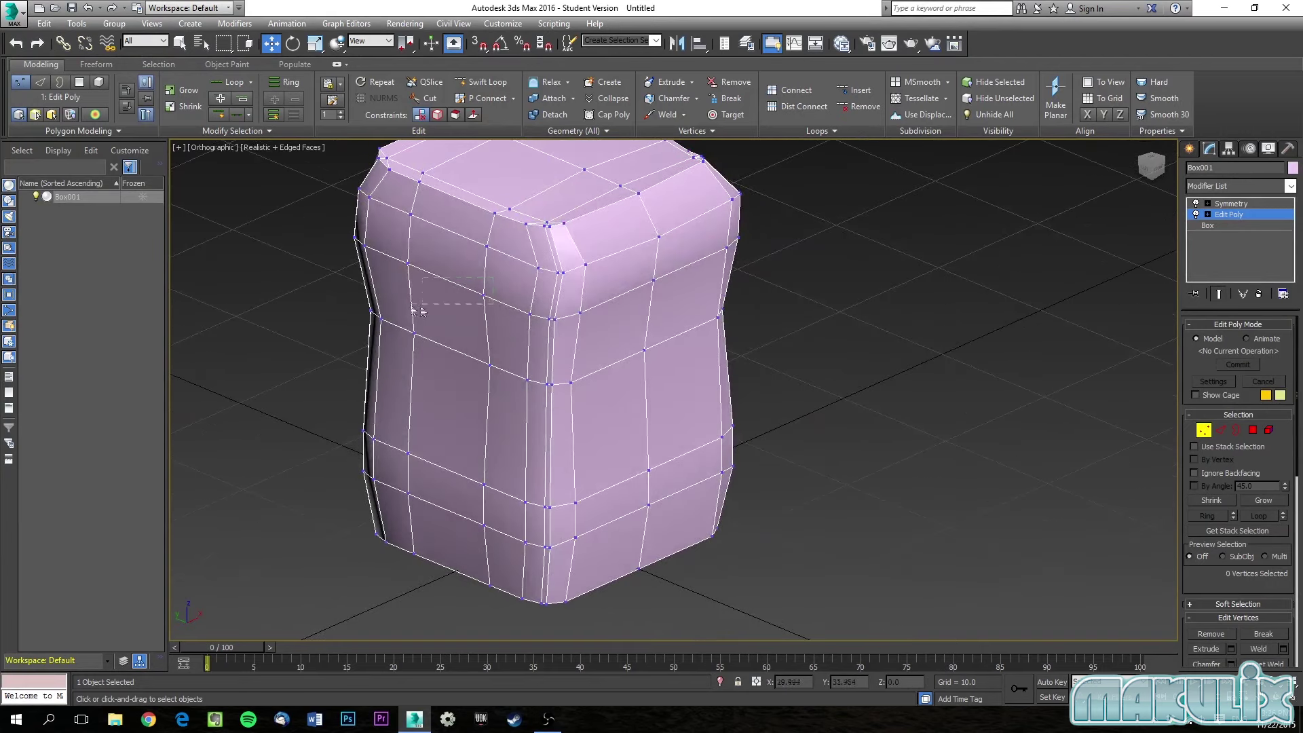
left_click_drag(414, 309, 407, 300)
left_click(408, 263, "ctrl")
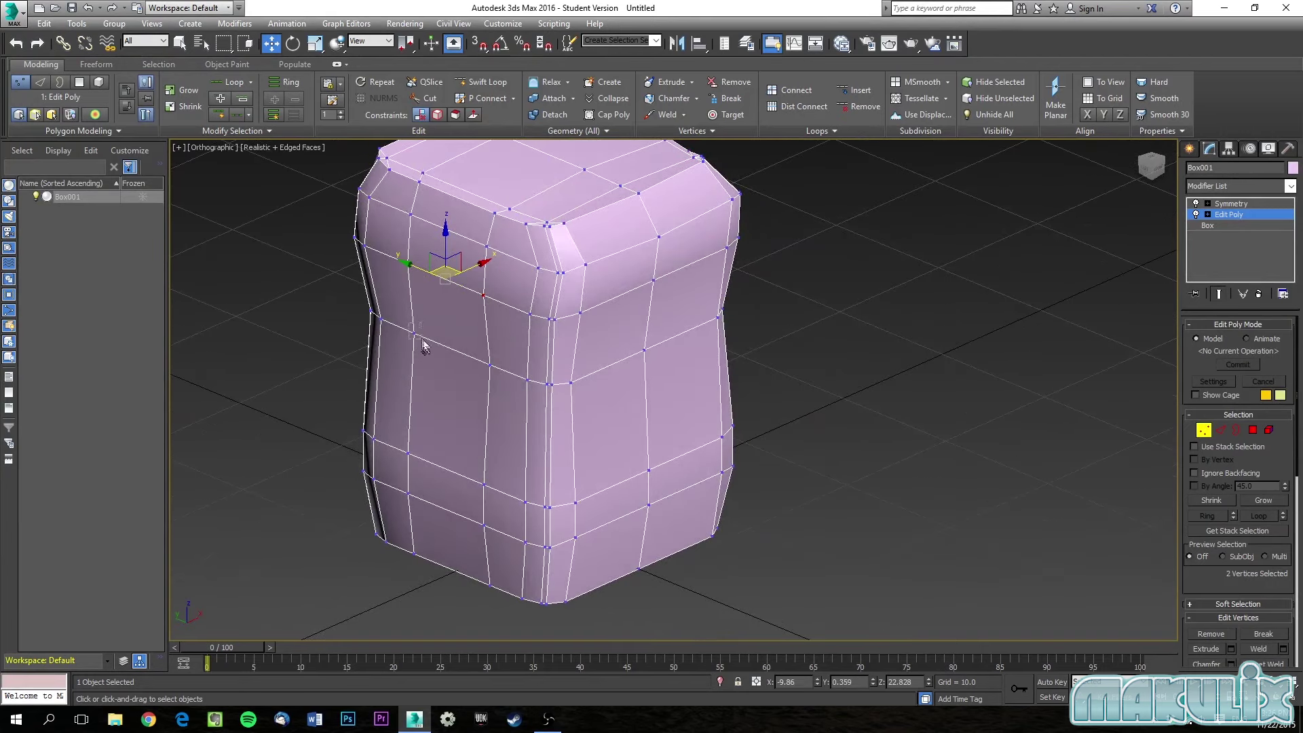
left_click_drag(422, 346, 425, 348, "ctrl")
left_click_drag(494, 381, 499, 390, "ctrl")
left_click_drag(490, 476, 448, 490, "ctrl")
left_click_drag(408, 448, 494, 537, "ctrl")
middle_click_drag(493, 538, 454, 496, "alt")
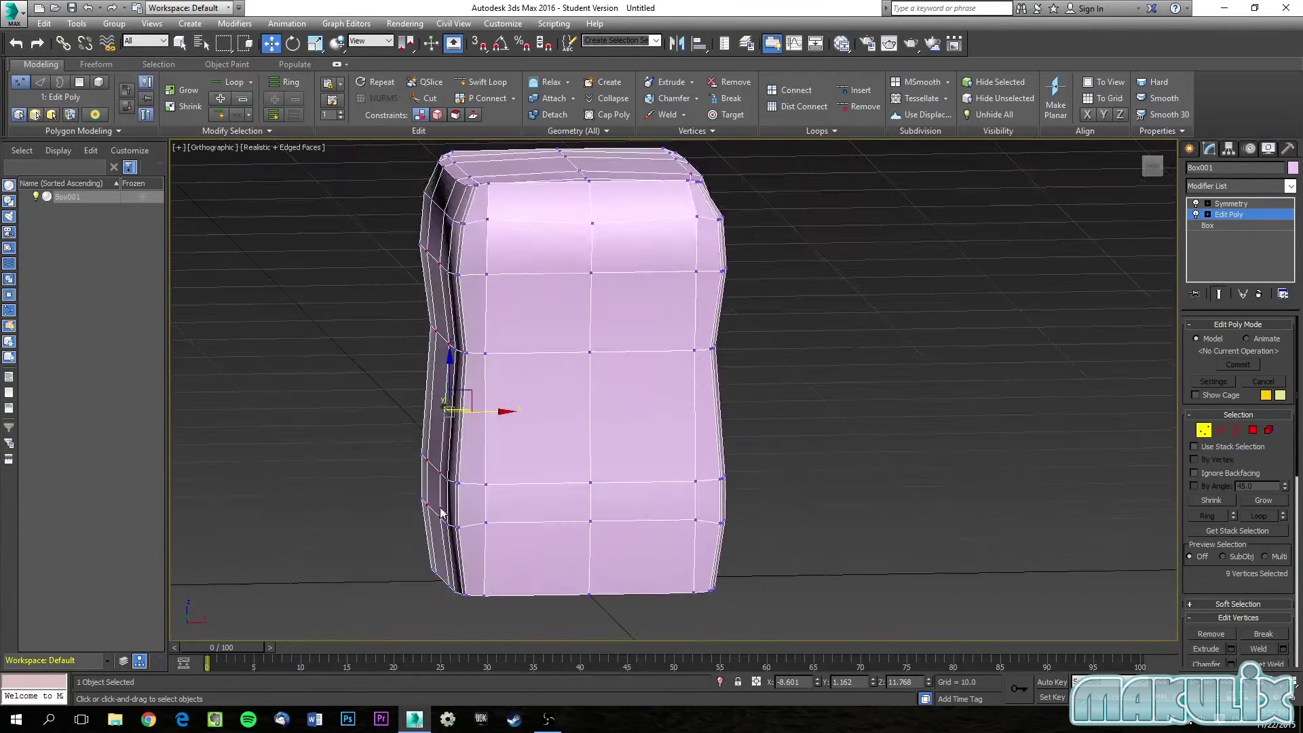
left_click_drag(502, 412, 485, 412)
Add a vertical edge loop down the middle of the side face with Swift Loop.
middle_click_drag(485, 412, 529, 406, "alt")
scroll(509, 407, "up", 3)
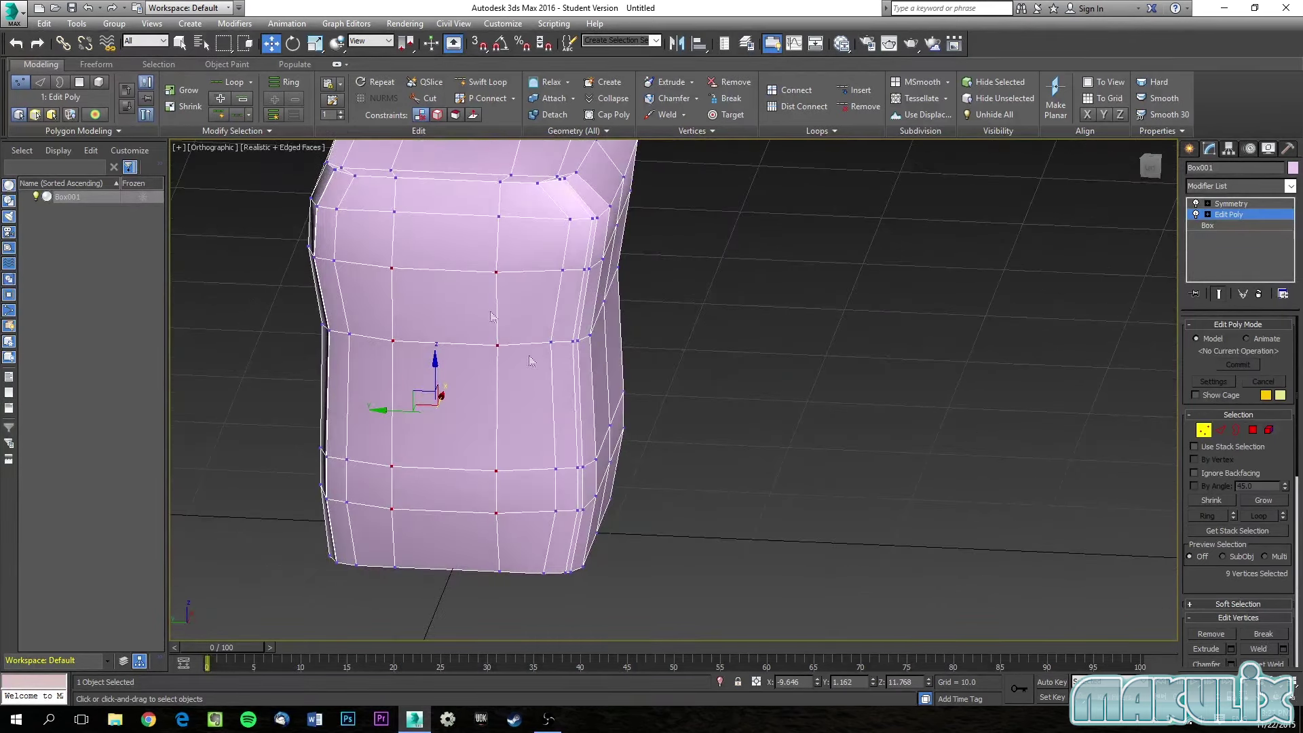
left_click(484, 82)
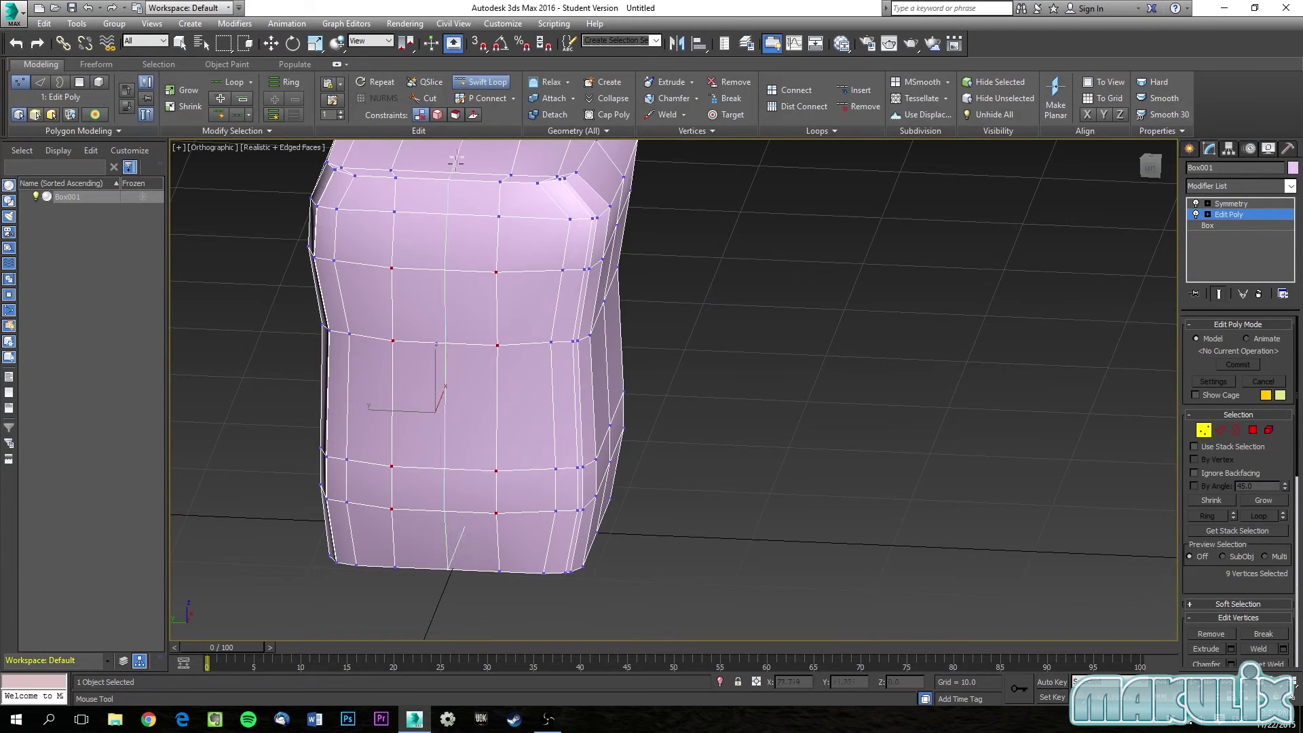
left_click(443, 177)
middle_click_drag(658, 283, 657, 336, "alt")
right_click(657, 335)
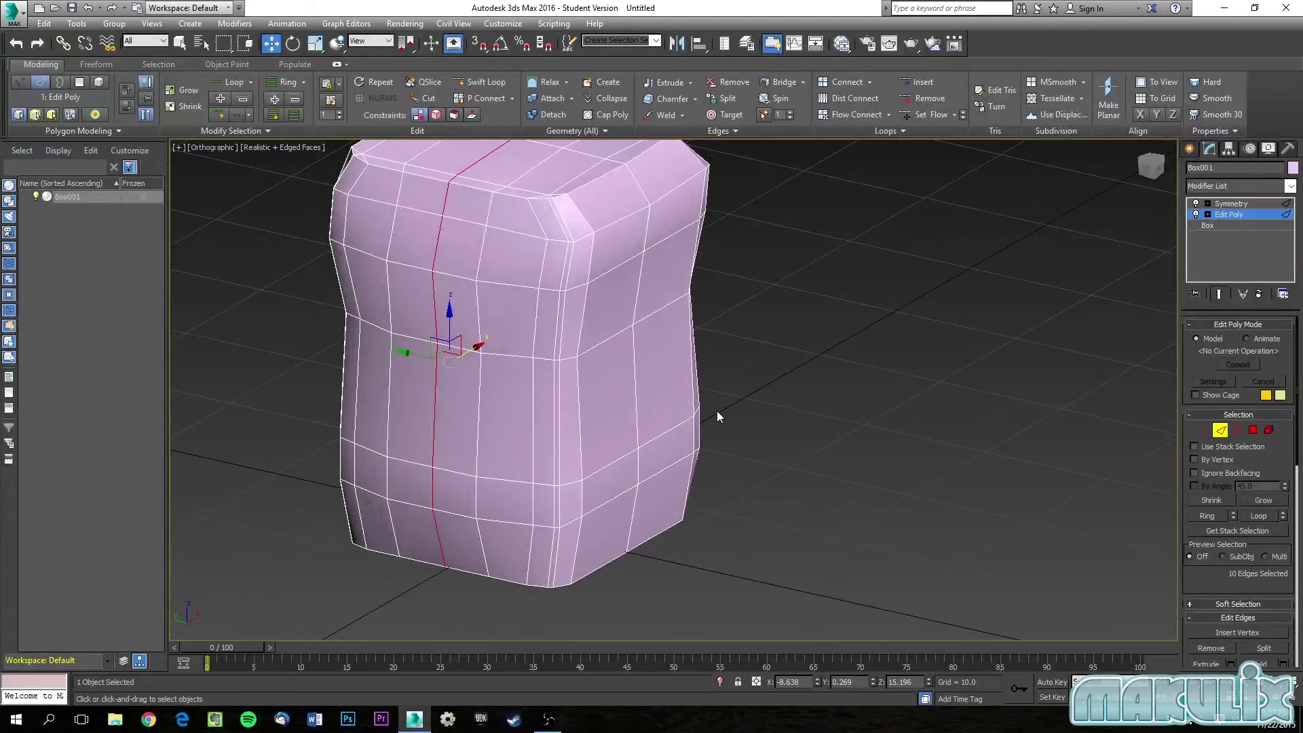
Move the five side vertices of the new middle loop, excluding the top and bottom edges, outward to round the side.
left_click(1203, 430)
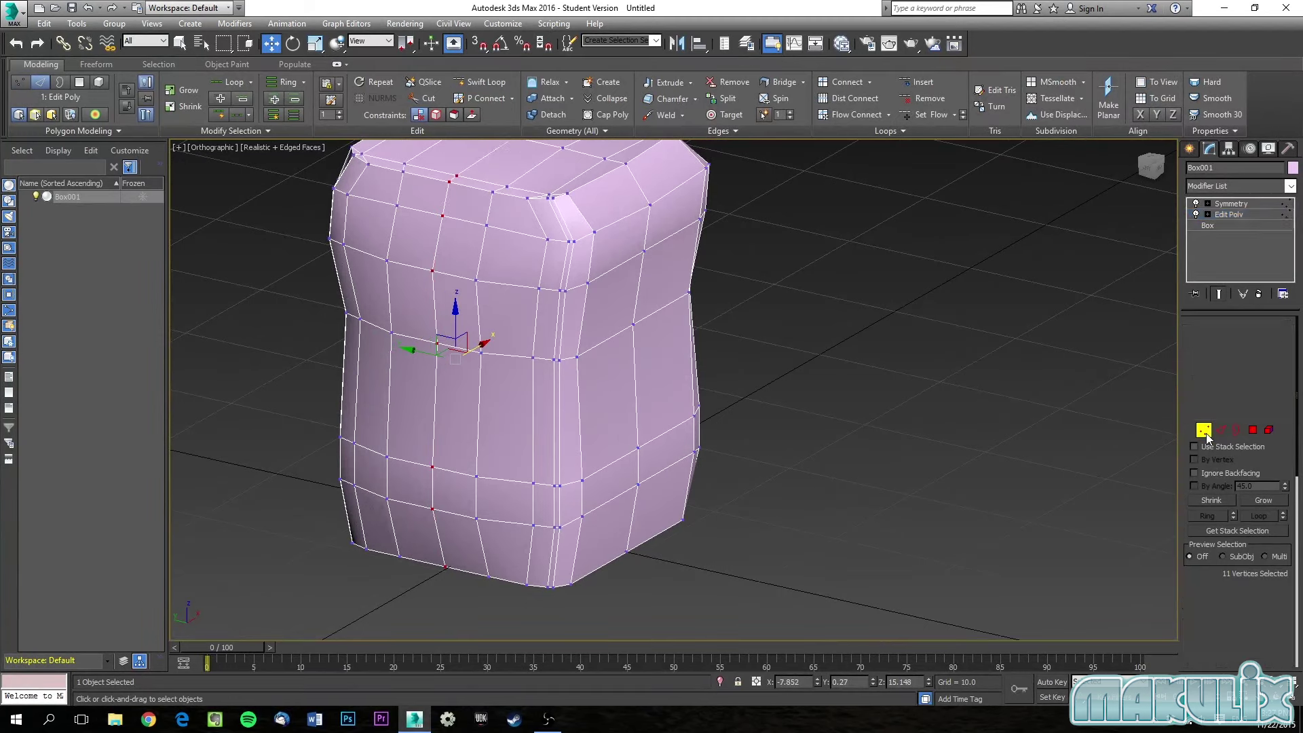
left_click(435, 212)
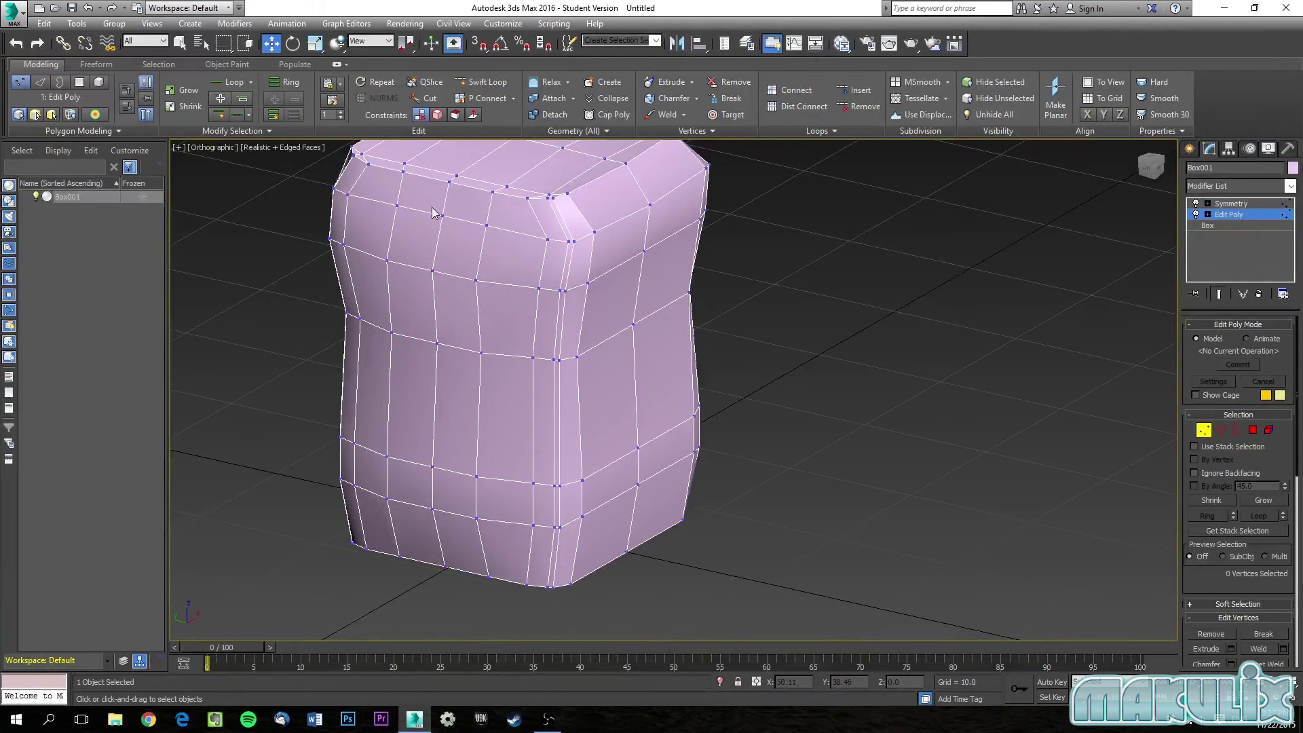
left_click_drag(444, 283, 445, 287)
left_click_drag(434, 489, 448, 532, "ctrl")
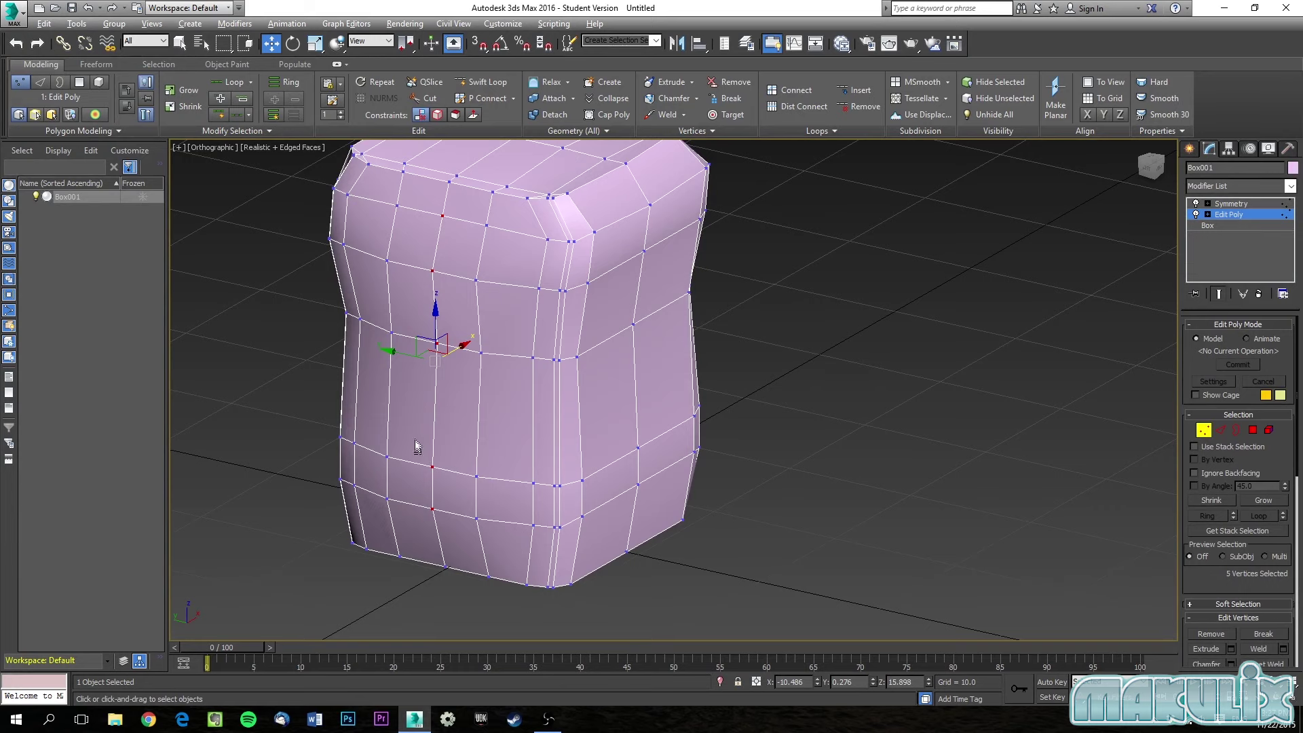
left_click(432, 467, "alt")
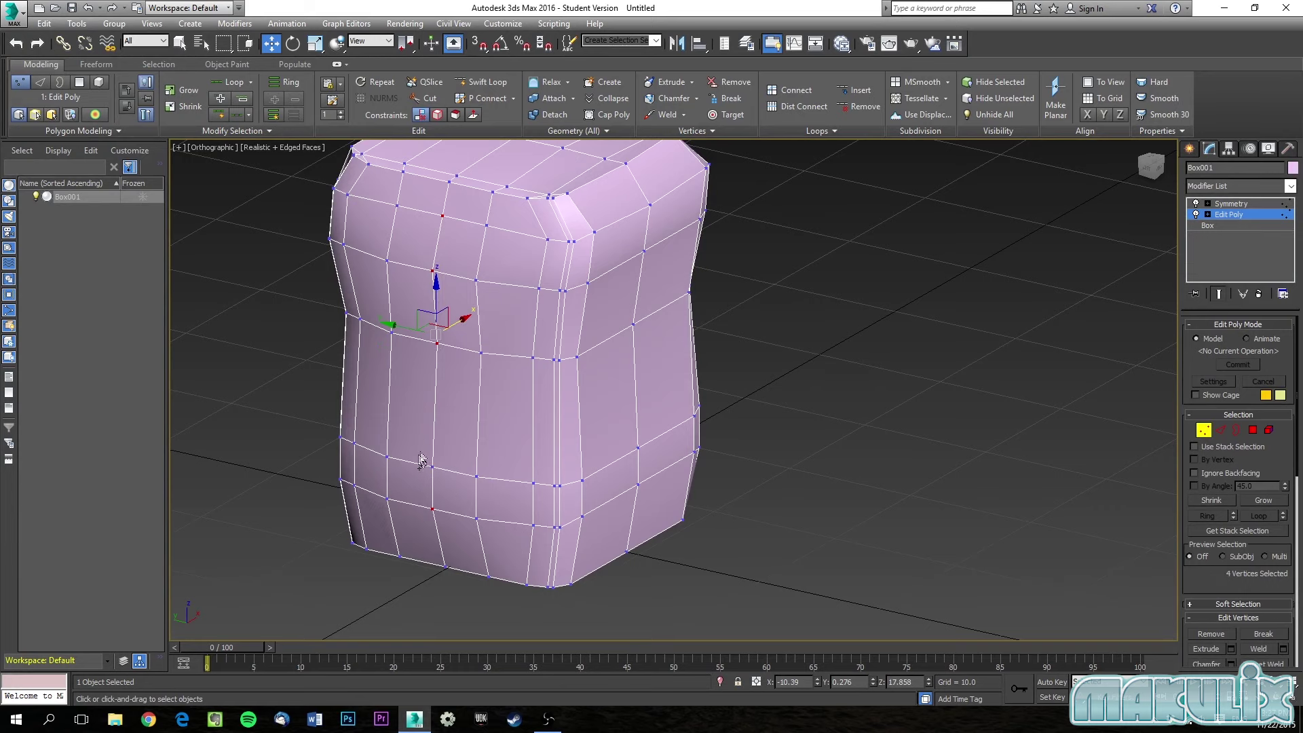
left_click(432, 467, "ctrl")
middle_click_drag(434, 468, 475, 380, "alt")
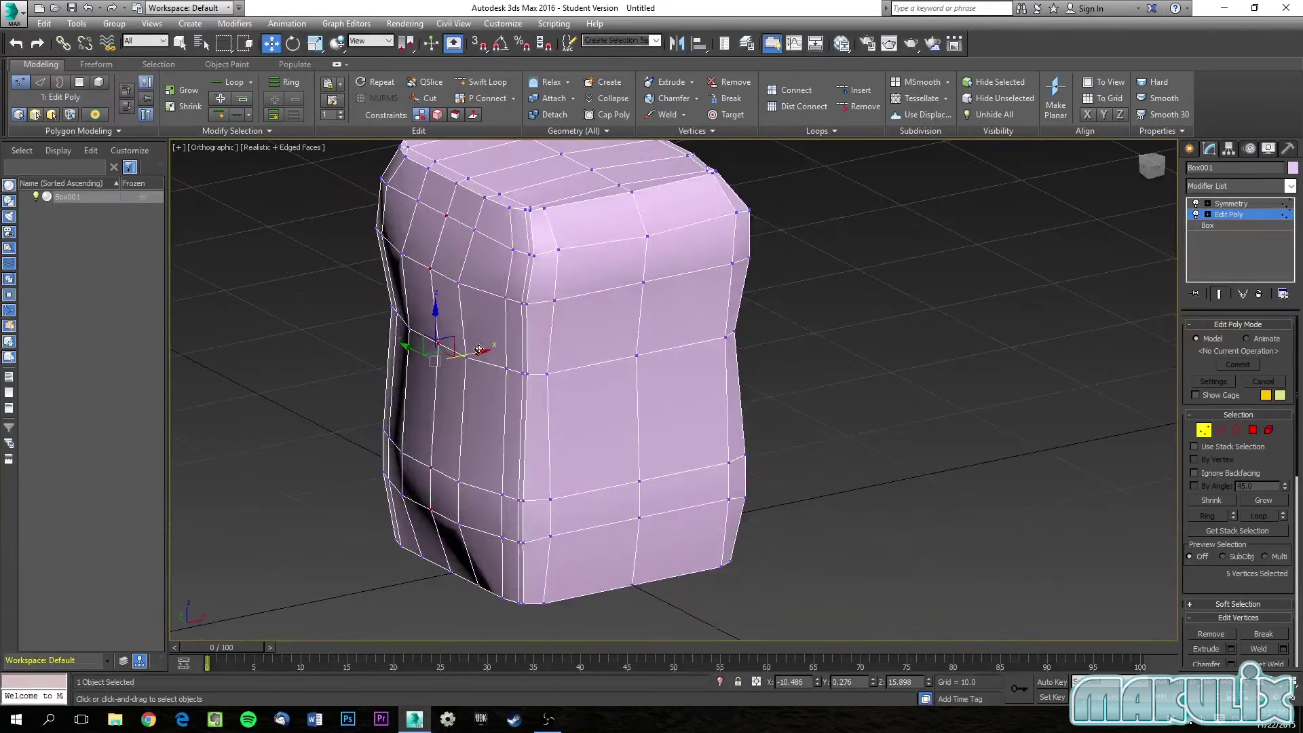
left_click_drag(479, 351, 456, 354)
Add a vertical edge loop on each side of the front face's centre line with Swift Loop, and return to vertex editing.
middle_click_drag(456, 354, 579, 360, "alt")
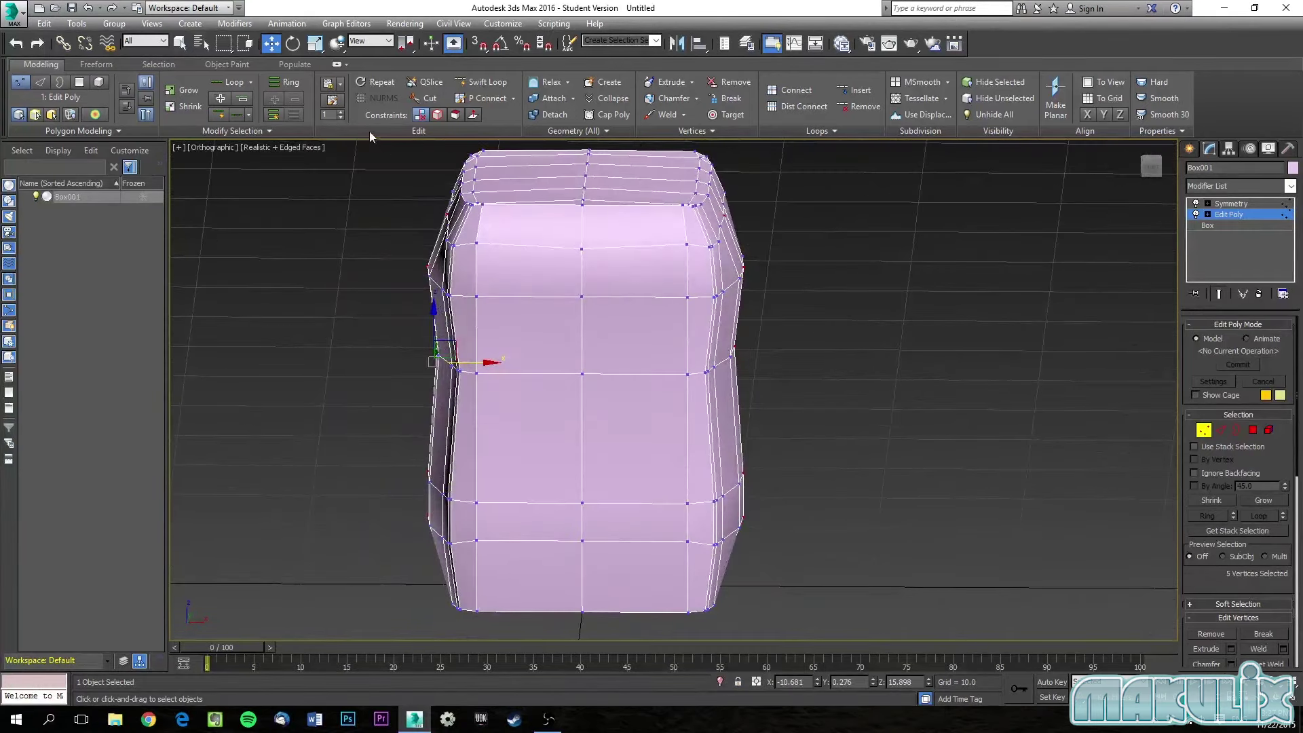
left_click(487, 82)
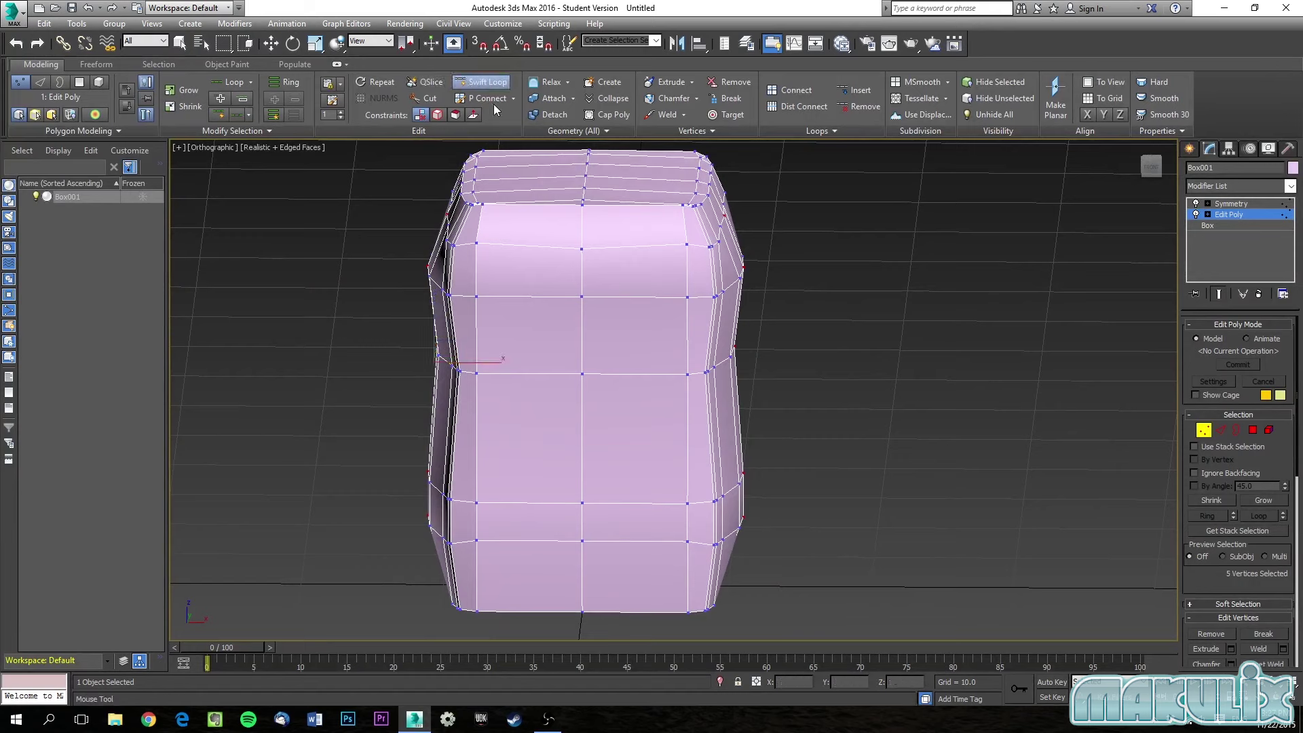
left_click(532, 231)
left_click(633, 231)
key("w")
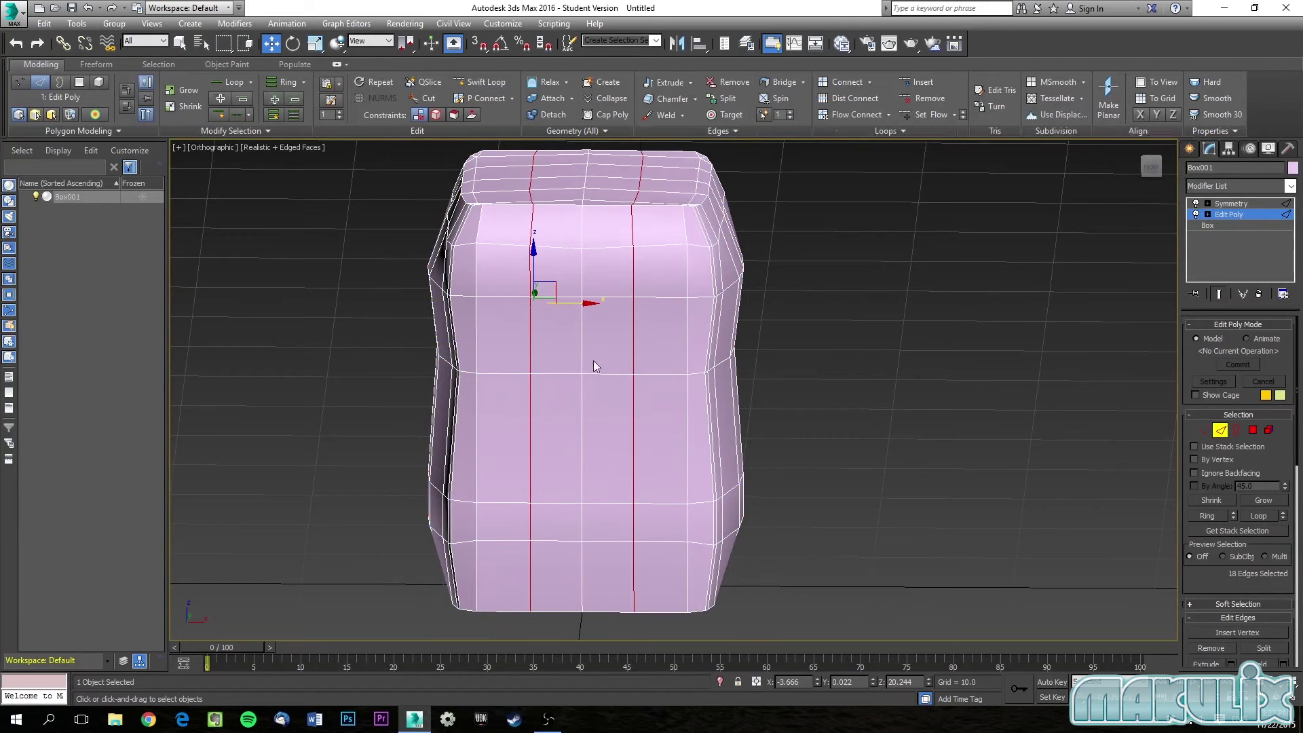
left_click(1203, 429, "ctrl")
left_click(563, 284)
middle_click_drag(563, 284, 406, 224, "alt")
left_click_drag(451, 203, 406, 211)
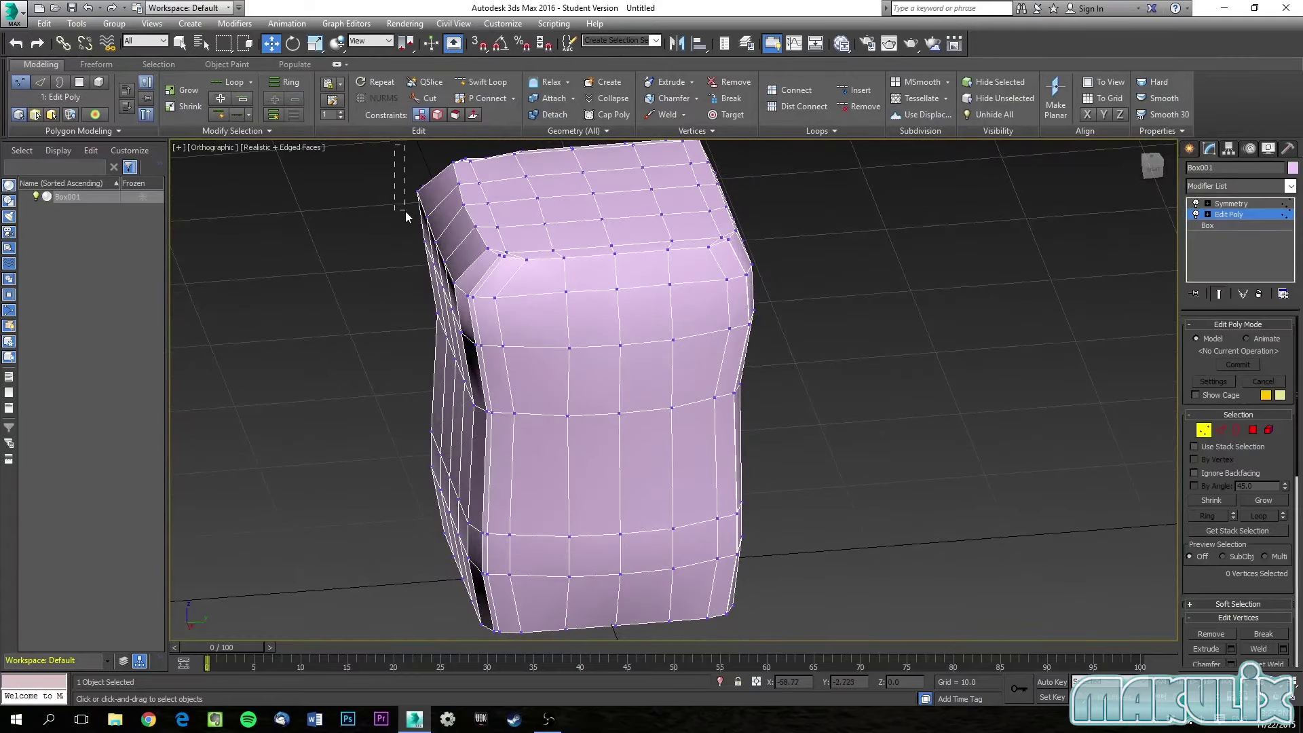
middle_click_drag(440, 280, 421, 241, "alt")
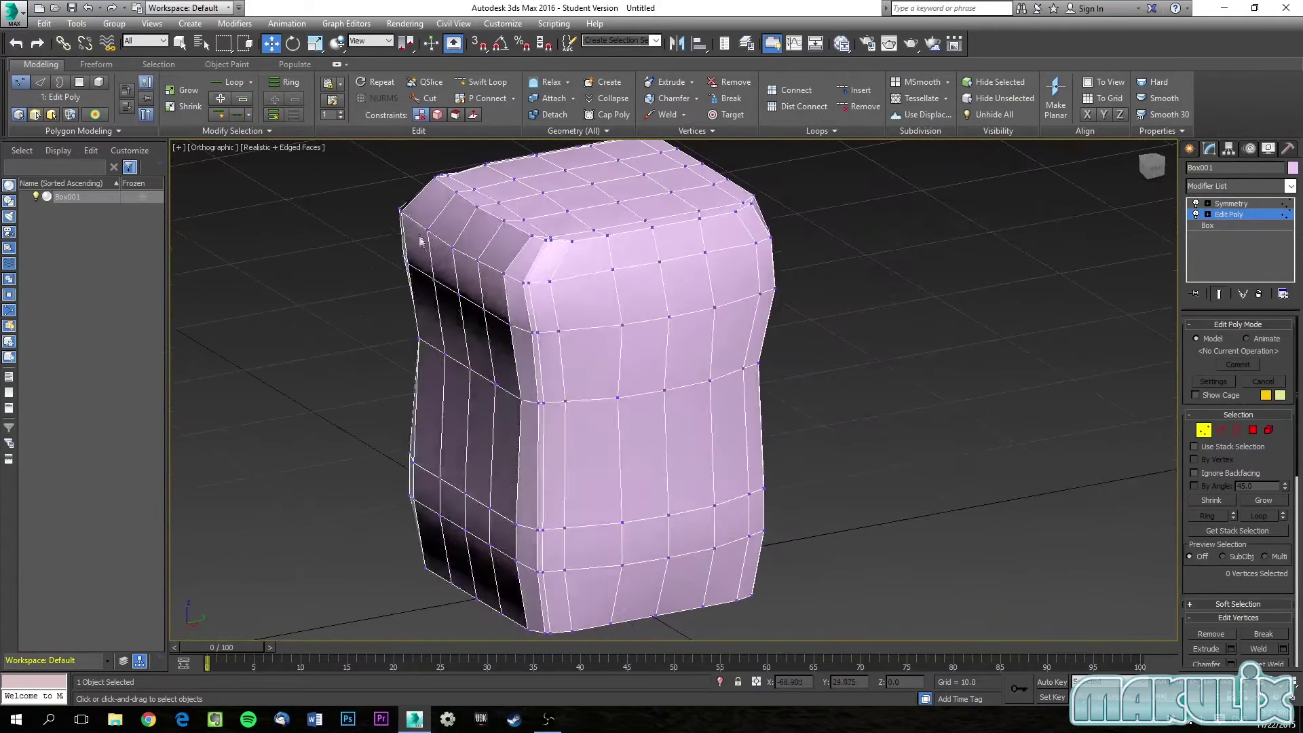
left_click(434, 279)
left_click_drag(453, 278, 440, 307)
middle_click_drag(440, 307, 562, 375, "alt")
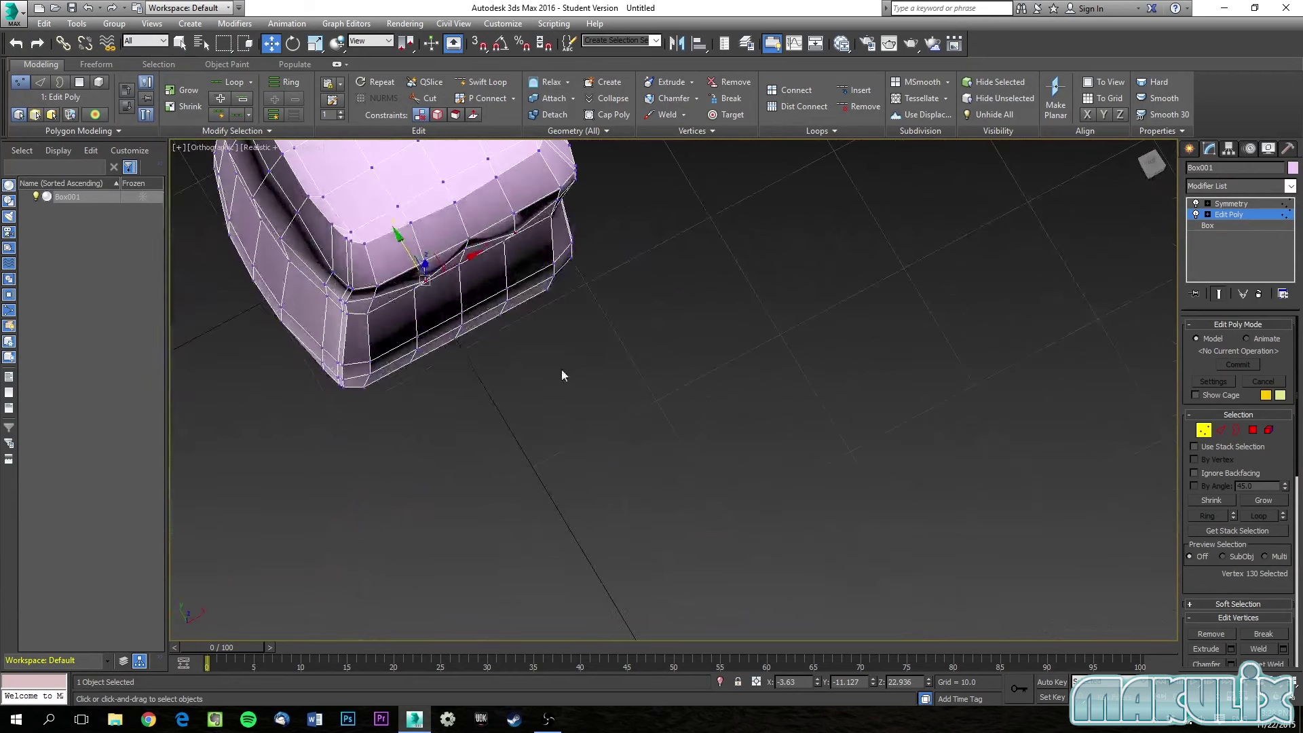
Select all the vertex columns along the front vertical corner and move them diagonally inward to round the corner.
left_click_drag(359, 329, 372, 403)
left_click_drag(317, 341, 334, 370, "ctrl")
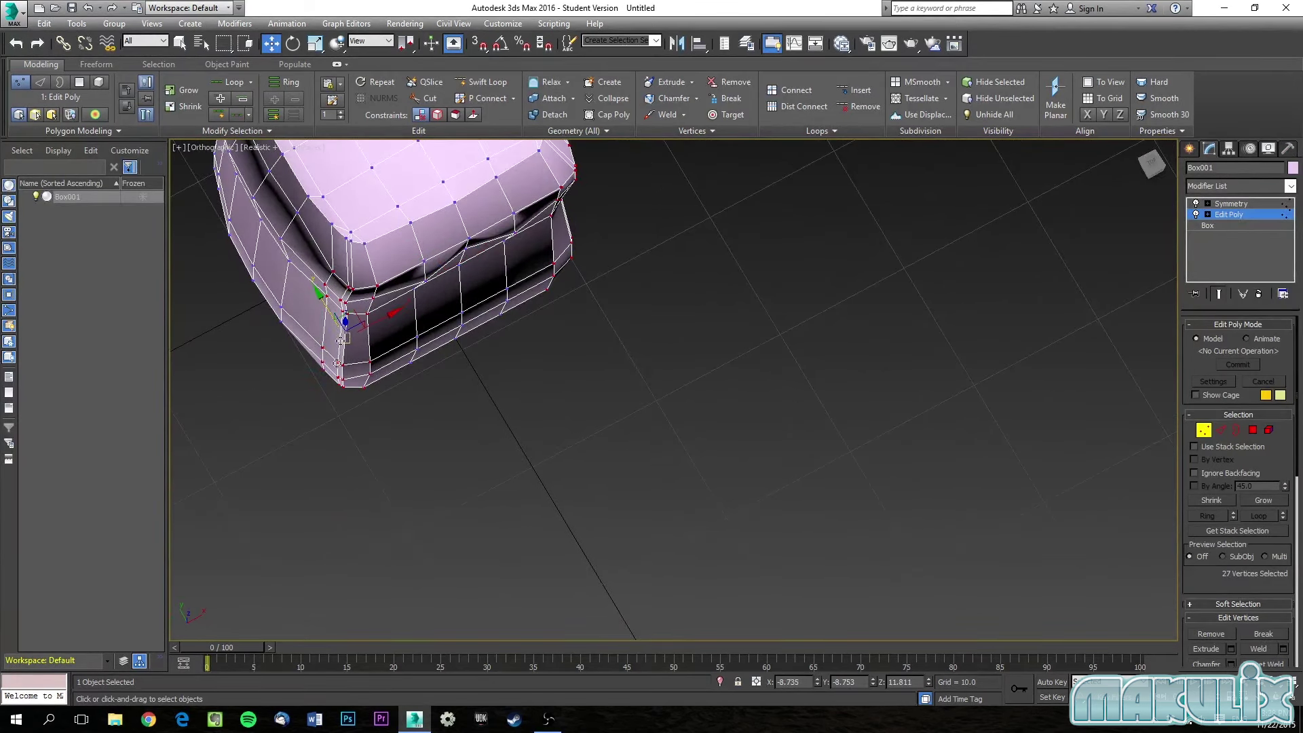
left_click_drag(328, 217, 373, 263, "ctrl")
middle_click_drag(372, 264, 415, 270, "alt")
scroll(270, 251, "down", 5)
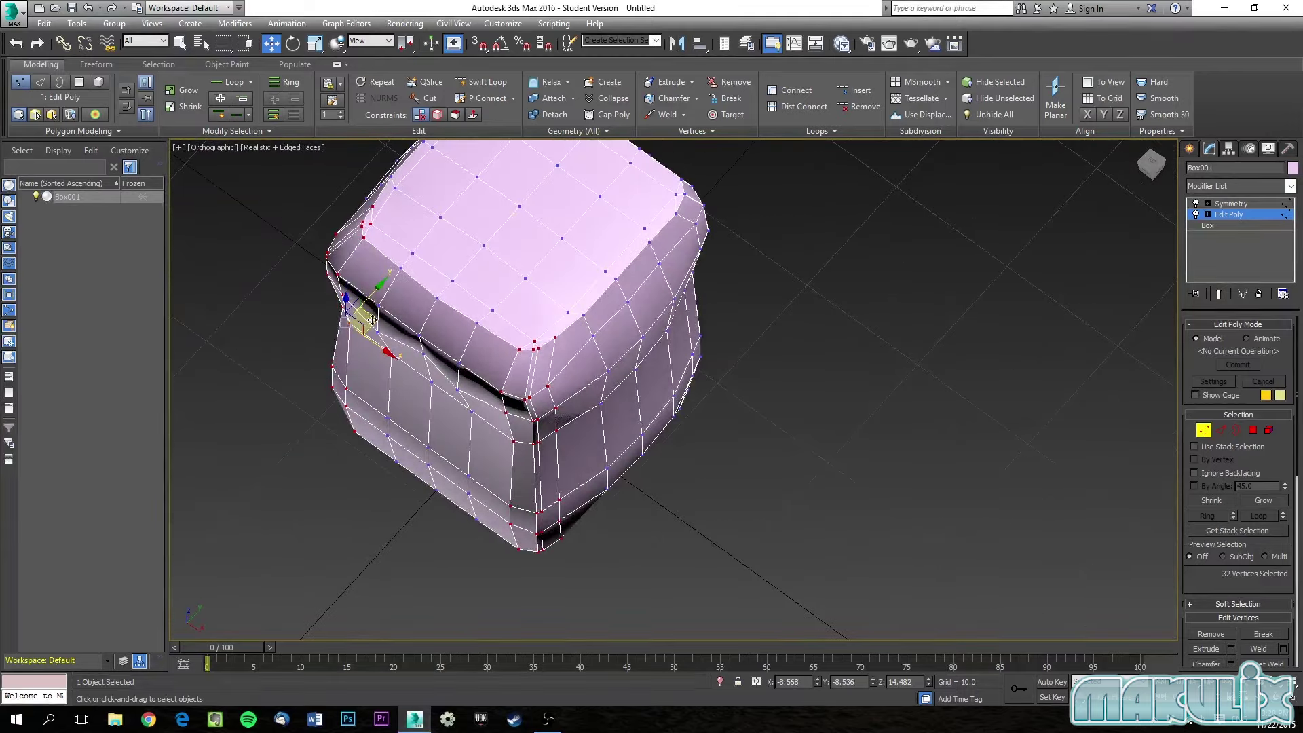
left_click_drag(373, 320, 396, 316)
Reposition individual vertices around the front corner on the row just below the top edge to smooth the corner.
middle_click_drag(395, 315, 484, 294, "alt")
scroll(600, 265, "up", 5)
middle_click_drag(475, 242, 609, 412)
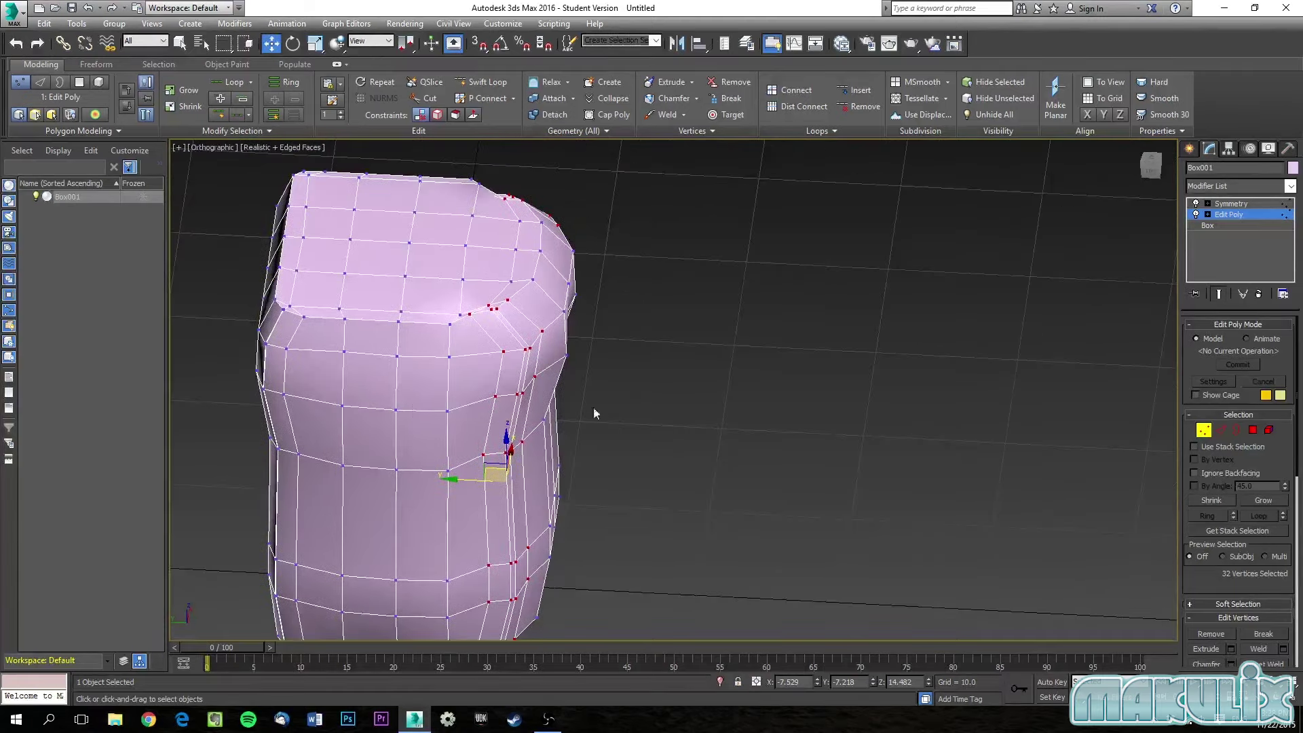
middle_click_drag(421, 407, 337, 324, "alt")
scroll(473, 369, "up", 5)
left_click(470, 327)
left_click_drag(494, 328, 461, 353)
left_click(438, 336)
left_click_drag(434, 320, 473, 350)
left_click(477, 348)
middle_click_drag(473, 349, 587, 438, "alt")
left_click(575, 437)
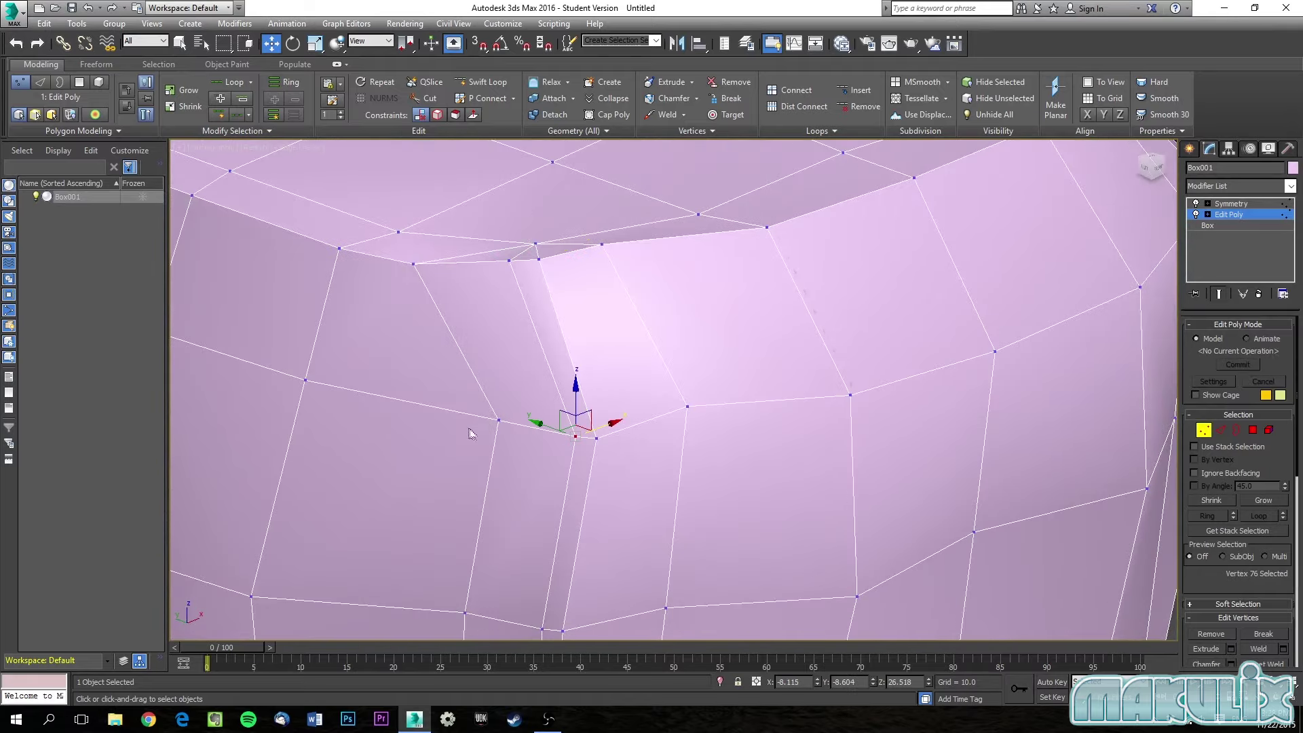
left_click(499, 420)
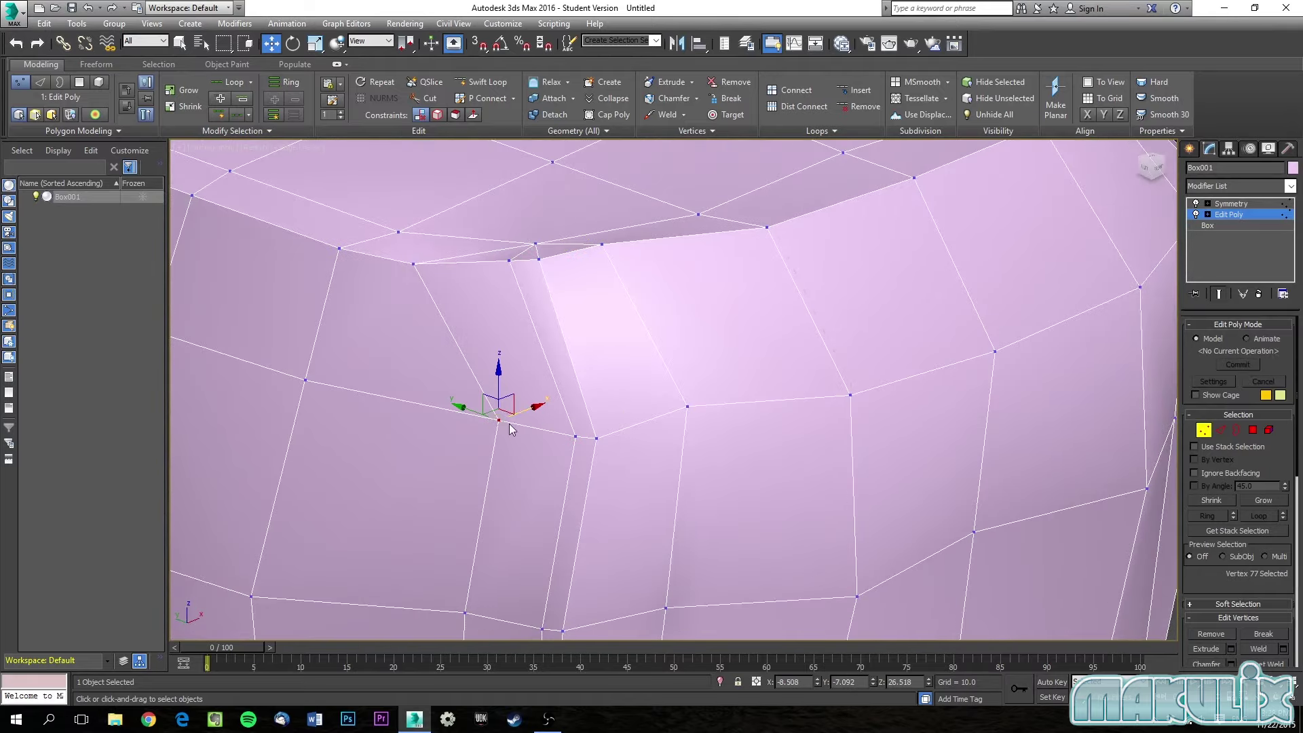
left_click_drag(501, 420, 450, 411)
left_click(576, 438)
mouse_move(575, 439)
left_mouse_down()
mouse_move(530, 428)
mouse_move(580, 429)
left_mouse_up()
Examine the rounded shape from several angles and in the front view, and toggle the Edit Poly modifier off and on.
scroll(581, 429, "down", 5)
middle_click_drag(581, 429, 611, 339, "alt")
middle_click_drag(943, 306, 669, 428)
scroll(429, 387, "up", 3)
middle_click_drag(430, 384, 618, 479, "alt")
middle_click_drag(625, 285, 617, 307, "alt")
scroll(633, 300, "down", 4)
scroll(615, 319, "up", 6)
scroll(605, 316, "down", 7)
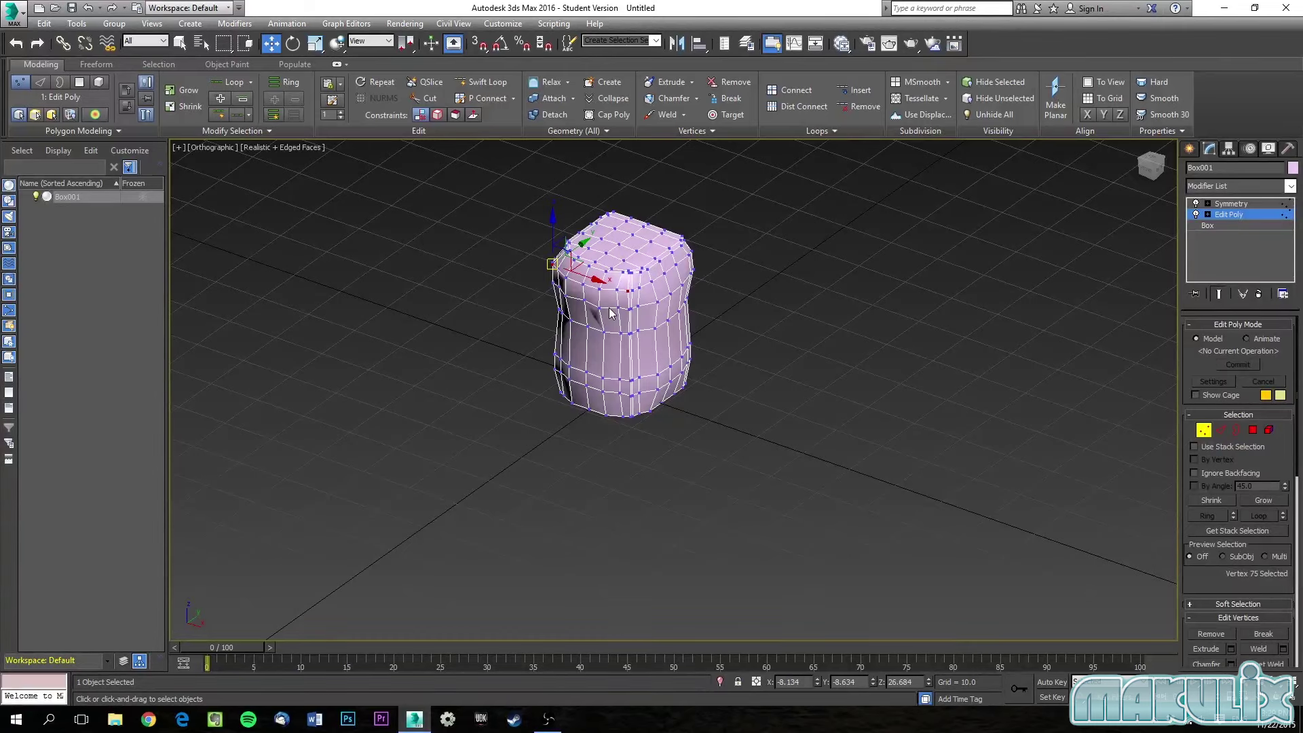
middle_click_drag(609, 312, 494, 282, "alt")
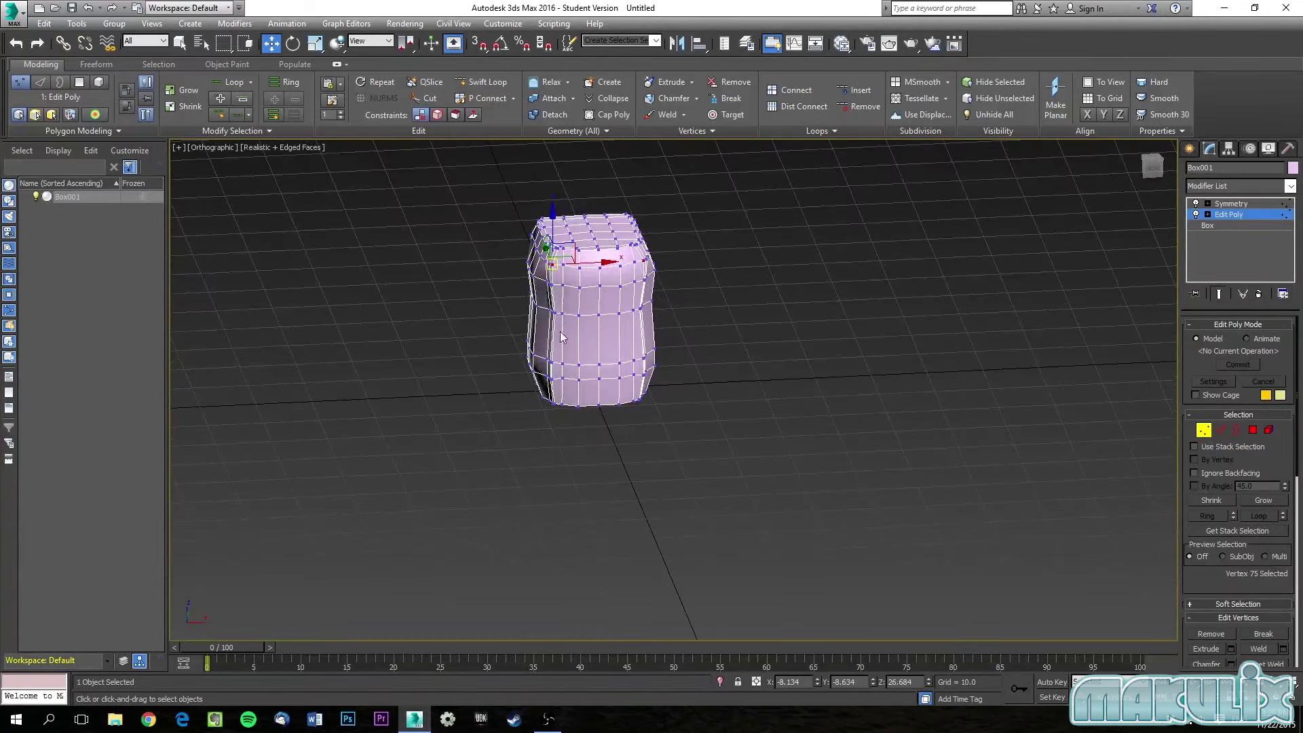
scroll(549, 338, "up", 5)
middle_click_drag(576, 319, 645, 336, "alt")
middle_click_drag(908, 418, 760, 346, "alt")
key("f")
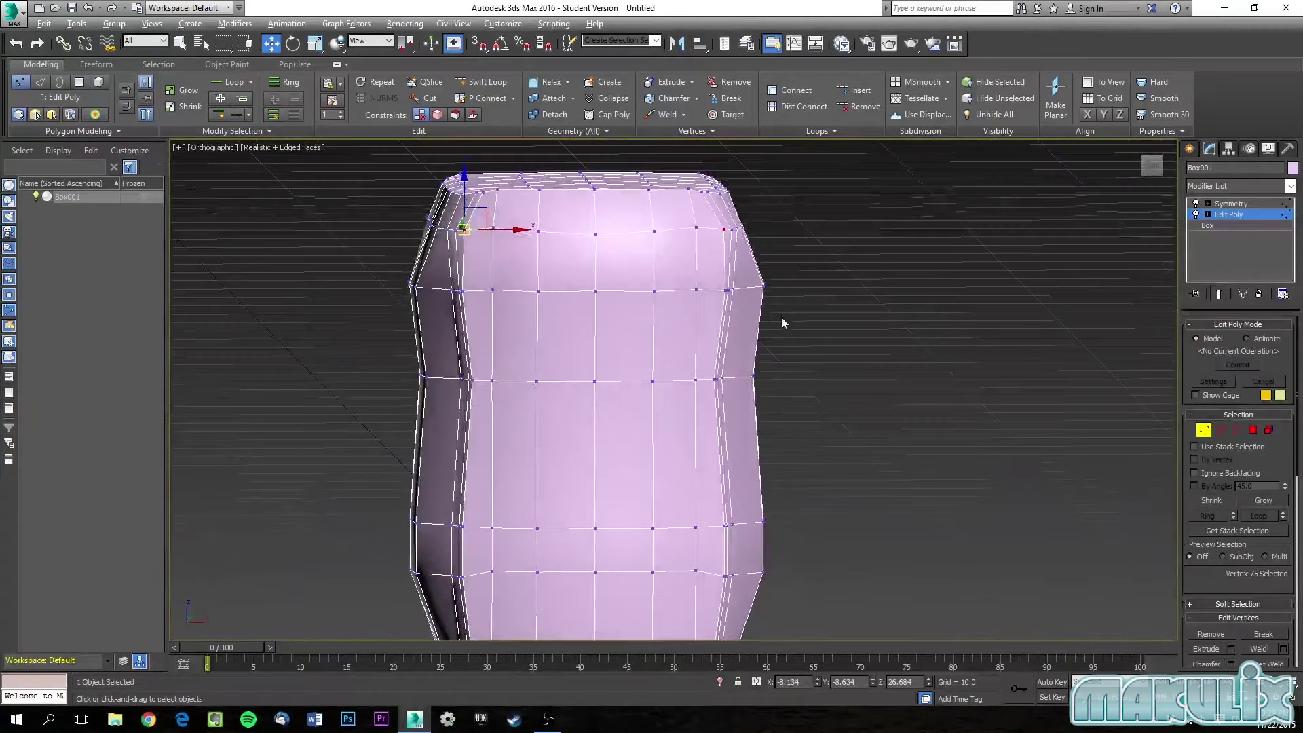
scroll(781, 316, "down", 5)
scroll(716, 343, "up", 2)
scroll(792, 413, "up", 4)
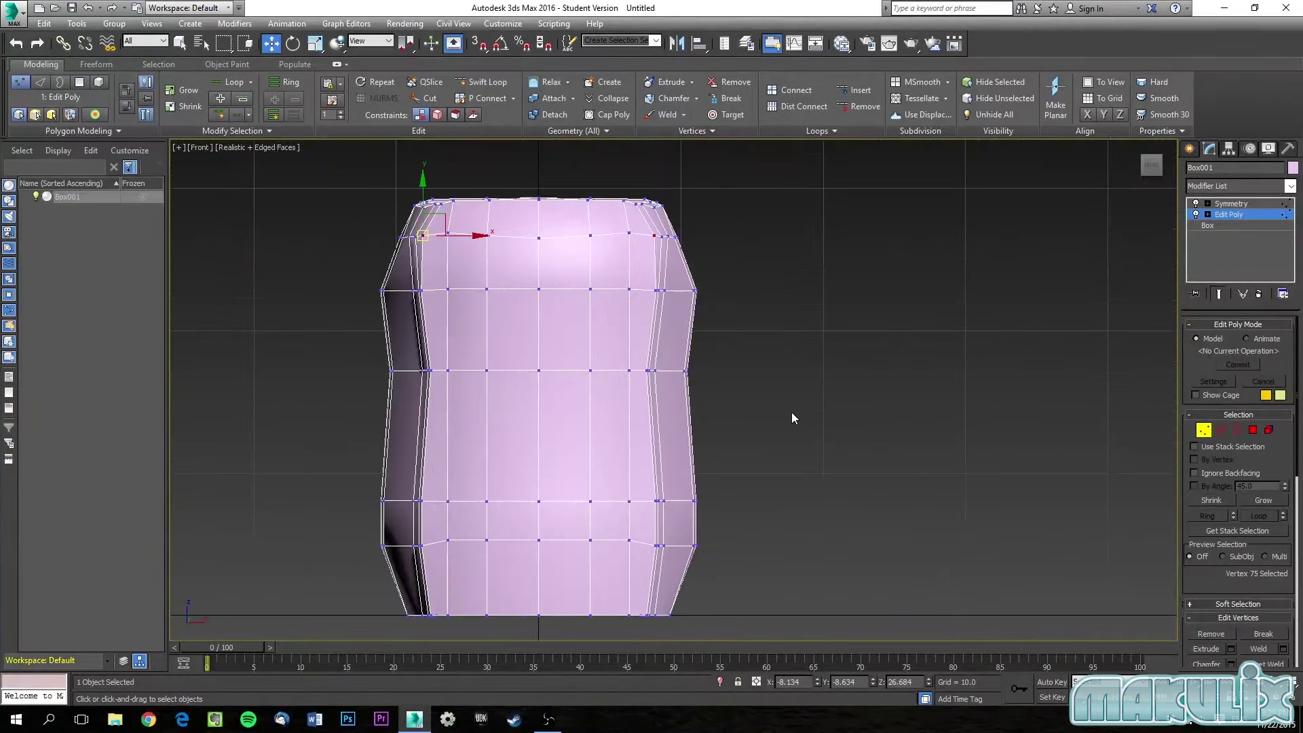
scroll(796, 377, "down", 2)
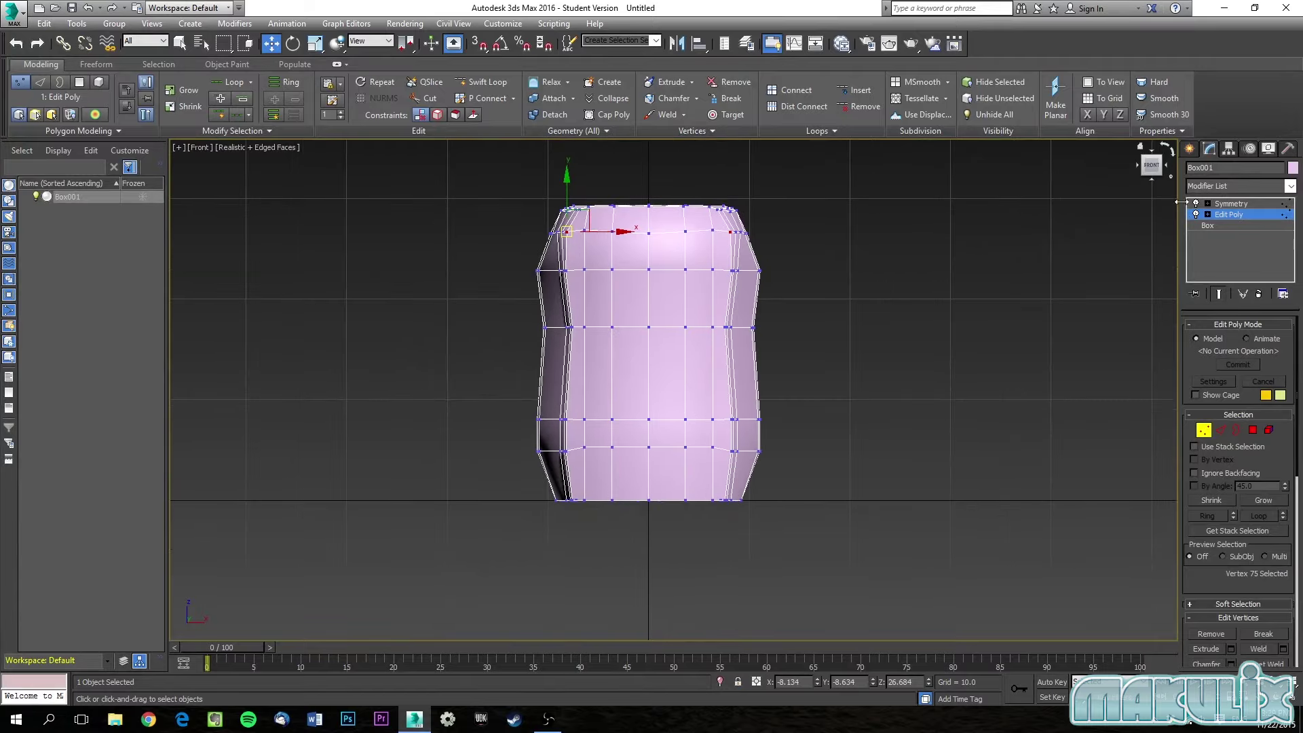
left_click(1196, 215)
left_click(1197, 214)
Move the back face's centre vertices on the upper and two lower rows outward, and select those on the middle row.
middle_click_drag(613, 322, 727, 354, "alt")
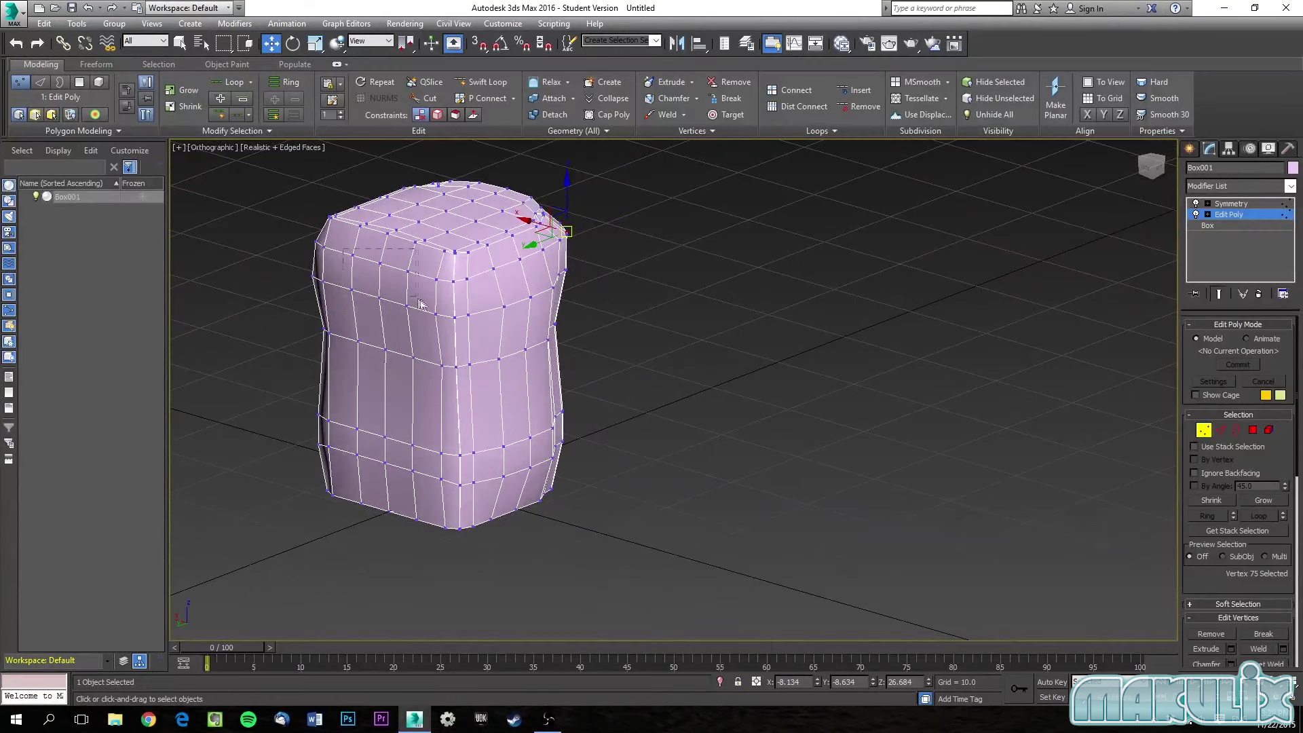
left_click_drag(418, 319, 347, 306)
left_click_drag(352, 413, 345, 459)
middle_click_drag(344, 459, 361, 435, "alt")
left_click_drag(348, 456, 340, 455)
middle_click_drag(394, 365, 382, 358, "alt")
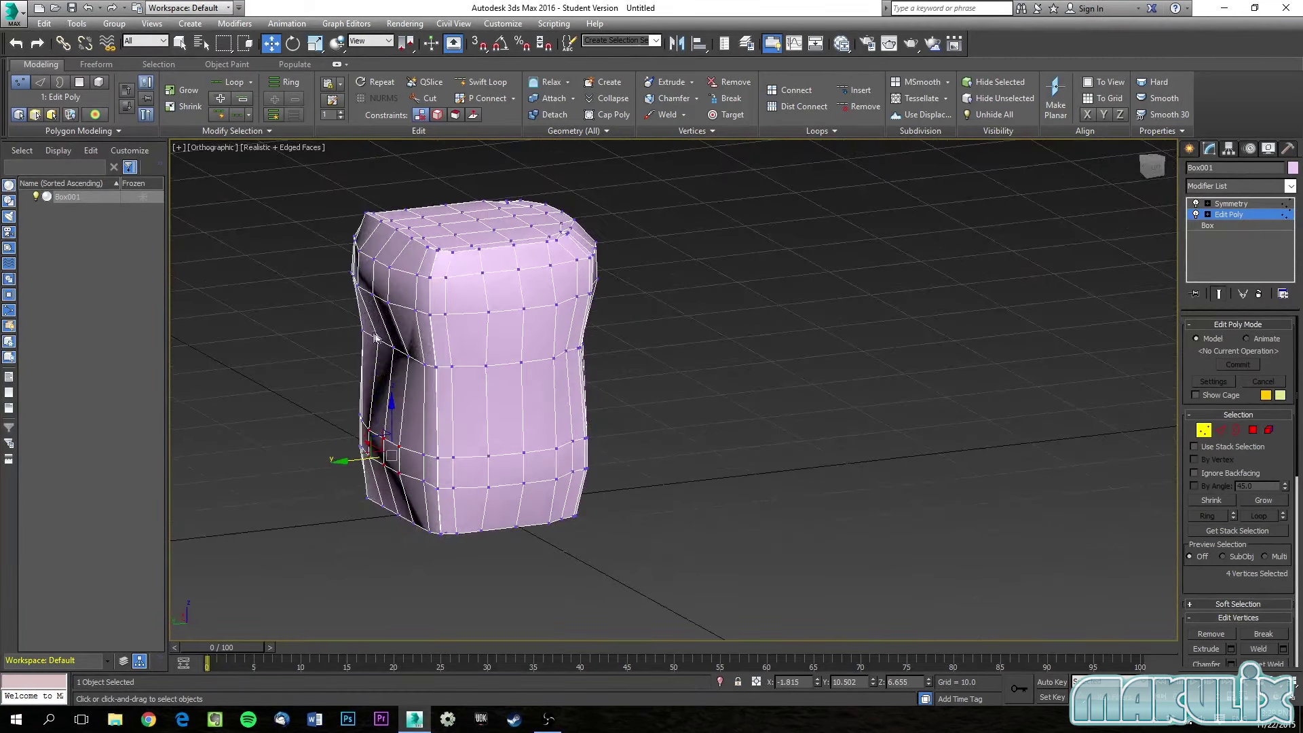
left_click_drag(407, 334, 379, 370)
mouse_move(378, 369)
middle_mouse_down("alt")
mouse_move(453, 365)
mouse_move(364, 361)
middle_mouse_up("alt")
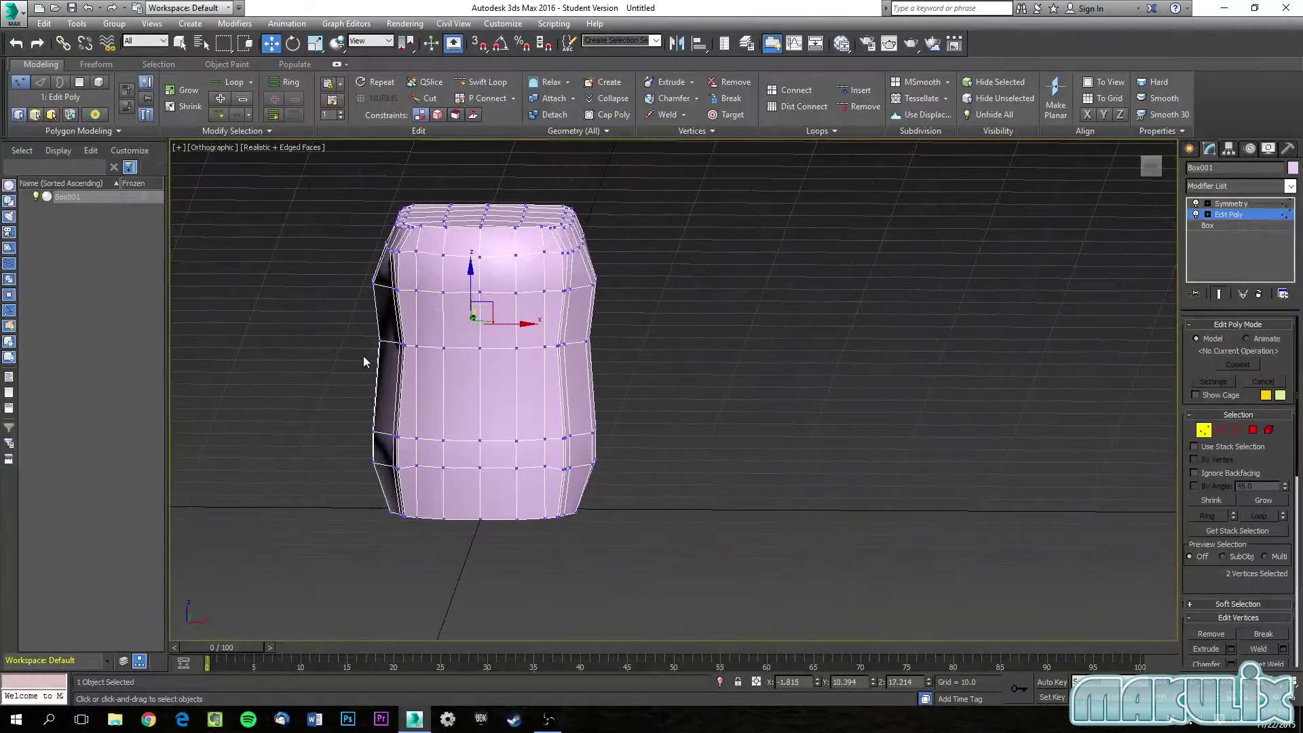